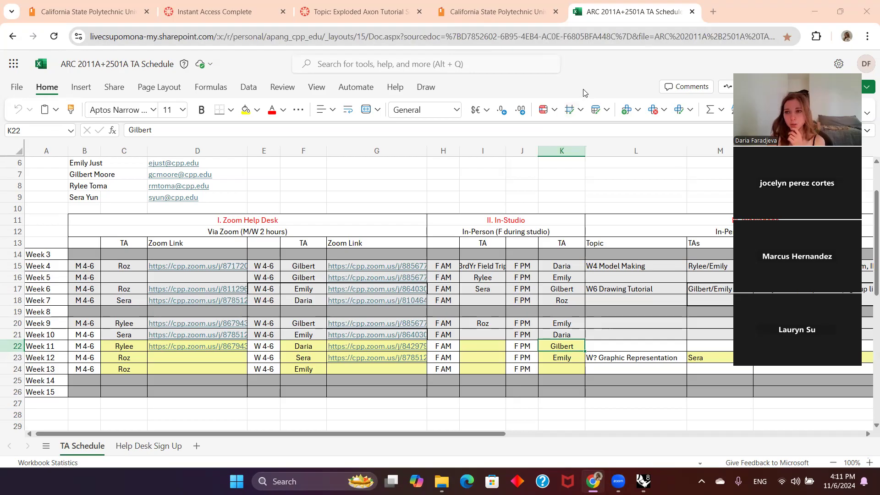
Step: Switch to Rhino and examine the assembled building model that has no section planes
left_click(811, 7)
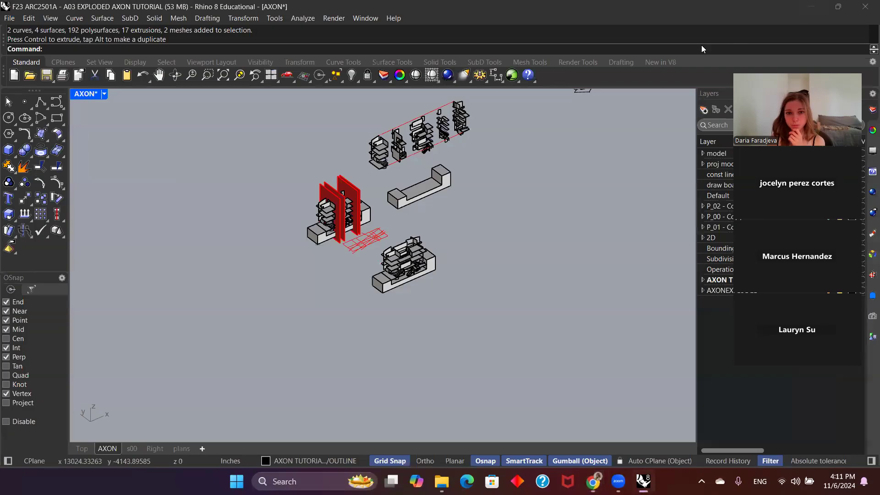
right_click_drag(466, 207, 475, 216)
scroll(433, 283, "up", 6)
scroll(434, 284, "down", 4)
right_click_drag(473, 279, 501, 297)
scroll(441, 272, "up", 3)
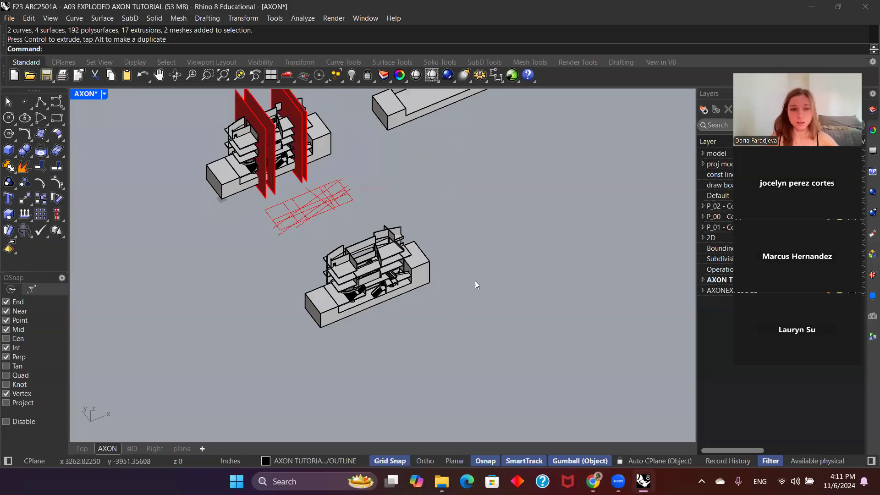
scroll(454, 312, "down", 2)
mouse_move(439, 331)
right_mouse_down()
mouse_move(442, 298)
mouse_move(438, 327)
right_mouse_up()
scroll(415, 281, "up", 6)
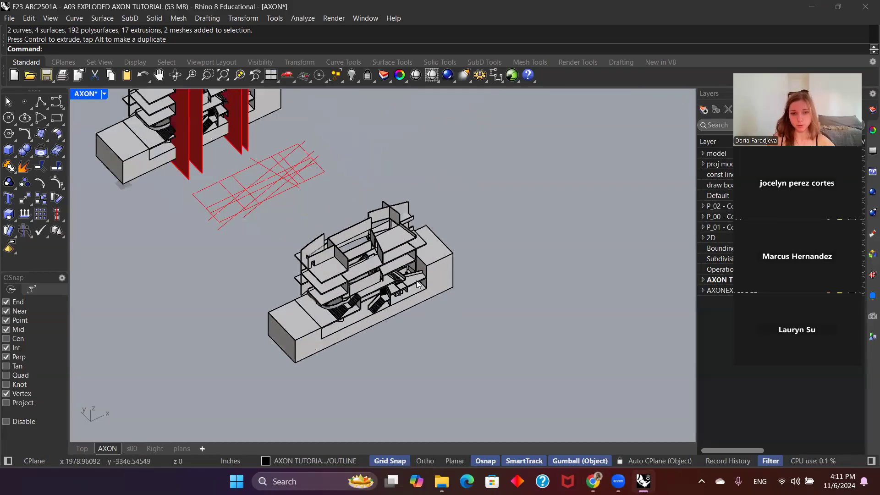
scroll(414, 281, "down", 3)
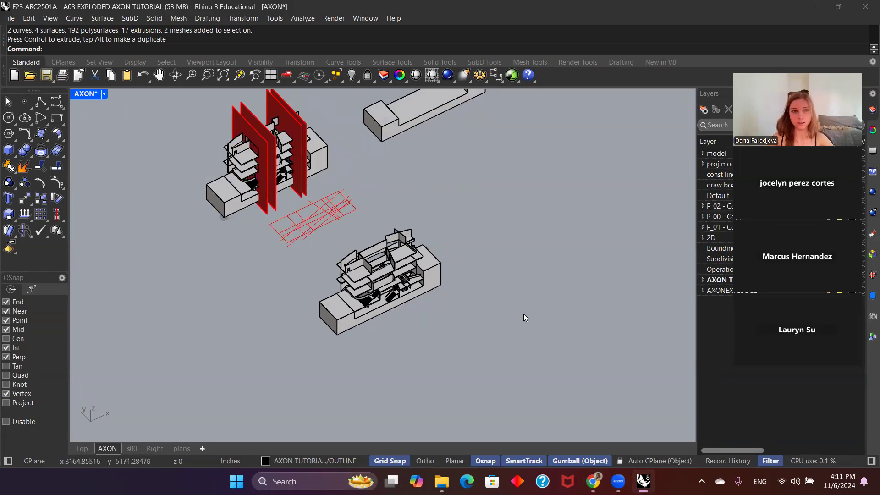
right_click_drag(524, 314, 497, 314)
scroll(278, 298, "up", 4)
scroll(282, 298, "down", 4)
Step: Examine the flat red grid and its outline beside the assembled, sectioned and exploded building models
right_click_drag(399, 306, 419, 312)
left_click_drag(496, 366, 289, 207)
left_click(467, 239)
right_click_drag(468, 317, 445, 326)
scroll(300, 201, "up", 6)
scroll(300, 201, "down", 5)
right_click_drag(321, 206, 397, 207)
left_click(380, 183)
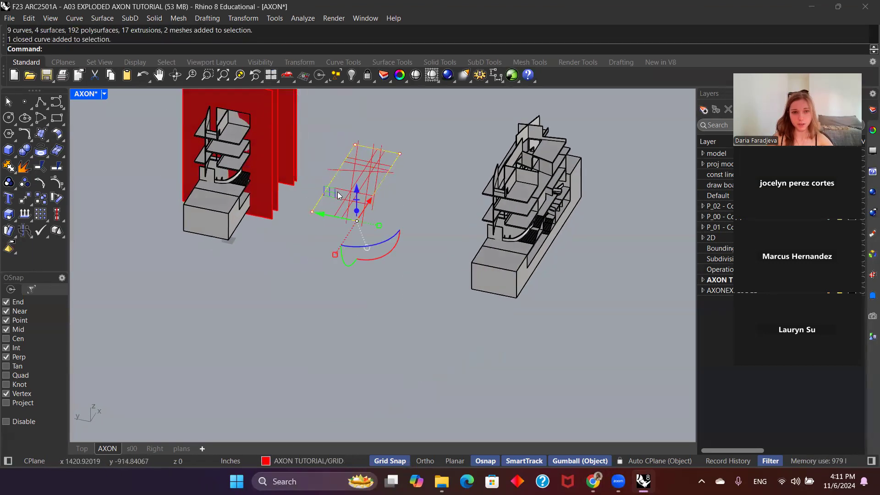
left_click(405, 163)
scroll(351, 161, "down", 5)
right_click_drag(532, 181, 448, 325)
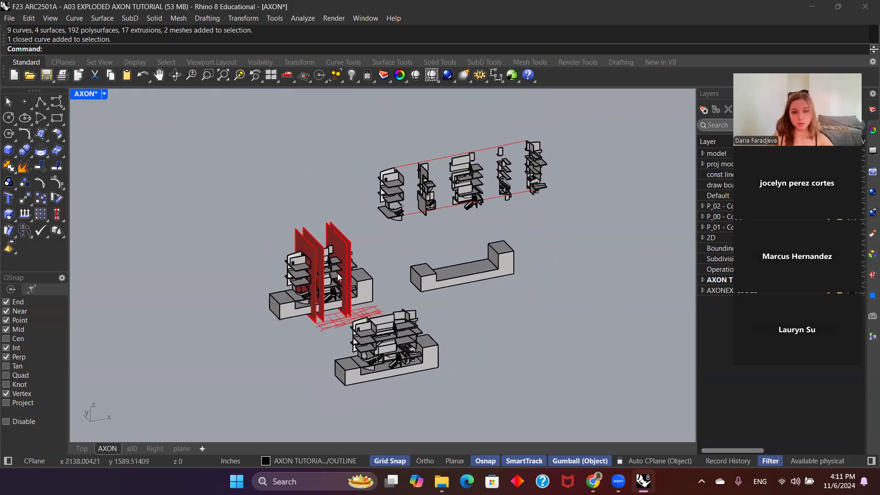
scroll(404, 273, "up", 4)
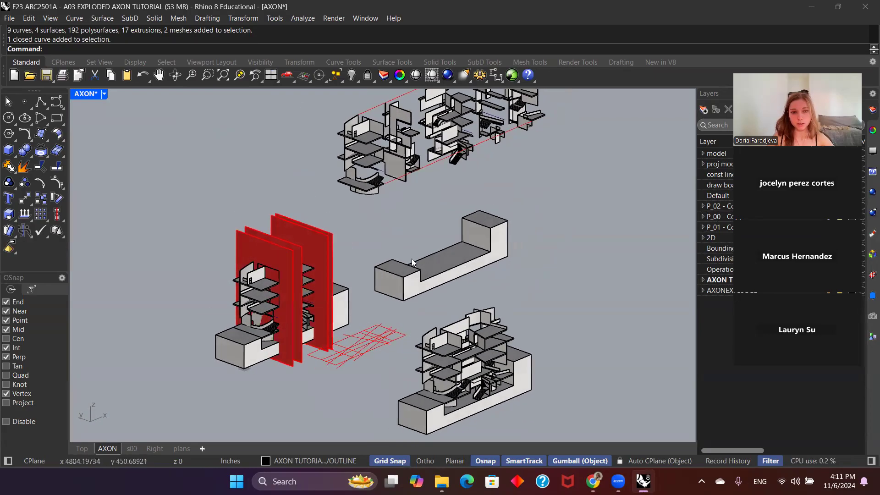
Step: Inspect the site base near the origin in the maximized Top viewport and return to the maximized AXON viewport
double_click(85, 95)
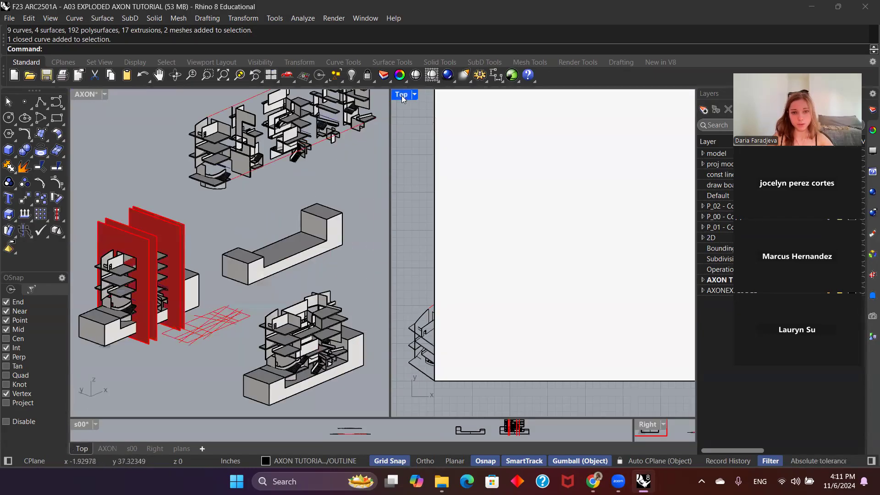
double_click(402, 95)
scroll(417, 272, "down", 15)
left_click(421, 215)
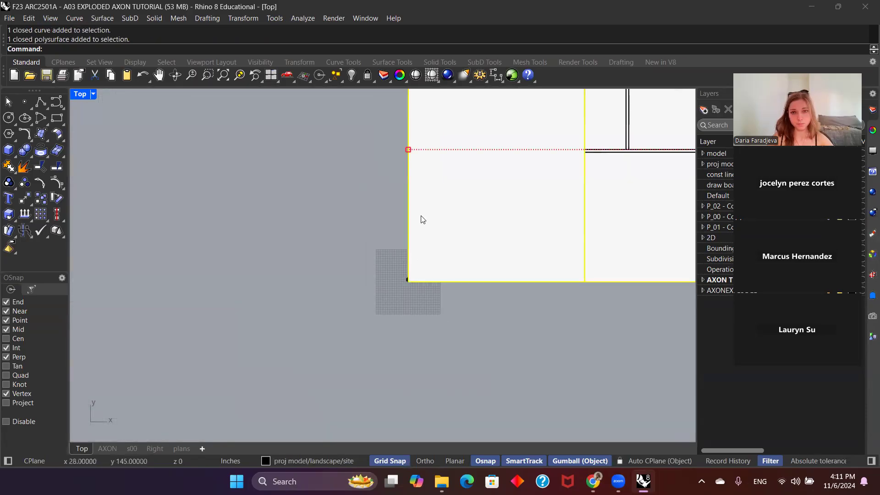
scroll(428, 251, "down", 4)
scroll(423, 272, "up", 8)
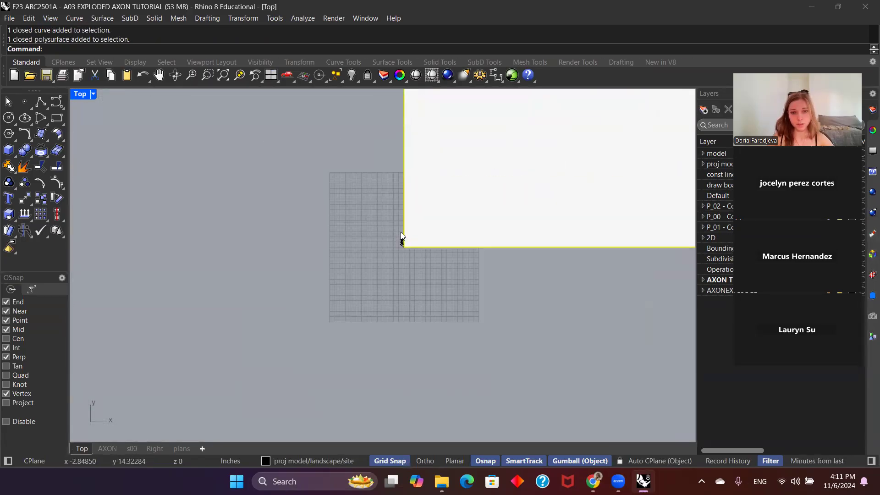
double_click(83, 94)
double_click(84, 95)
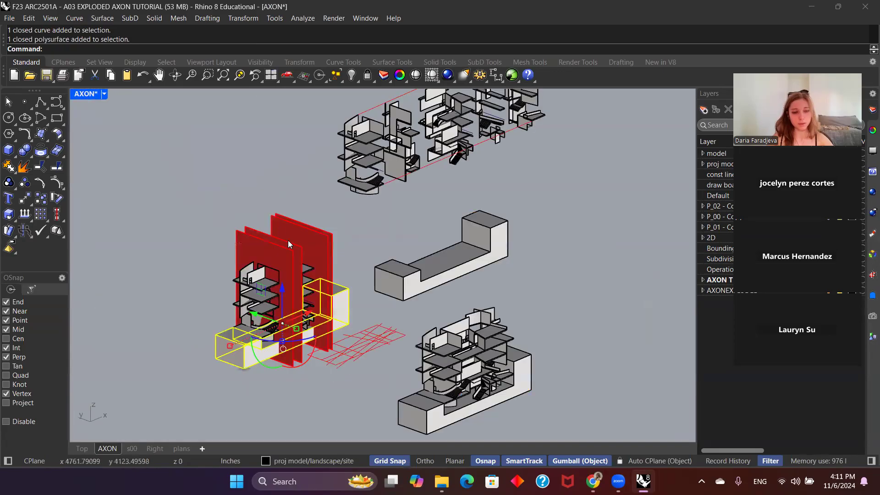
Step: Hide the assembled building model with the red section planes, including its site base
scroll(341, 257, "down", 10)
right_click_drag(392, 251, 351, 292)
scroll(349, 290, "up", 14)
left_click_drag(444, 325, 283, 221)
left_click(438, 150)
scroll(391, 261, "down", 9)
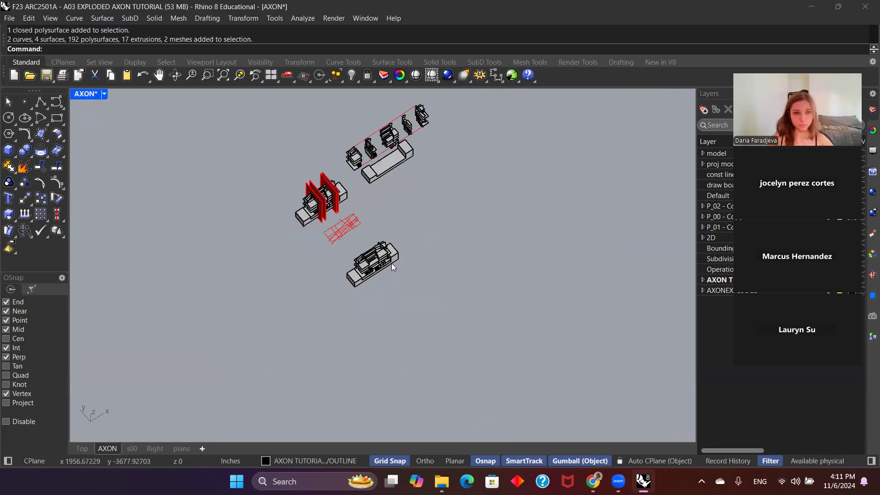
scroll(358, 224, "up", 9)
left_click_drag(508, 317, 378, 220)
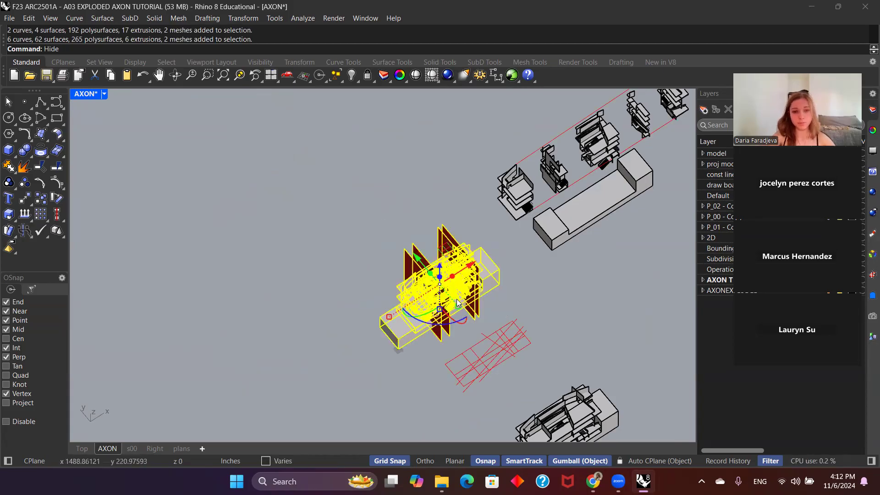
key("Return")
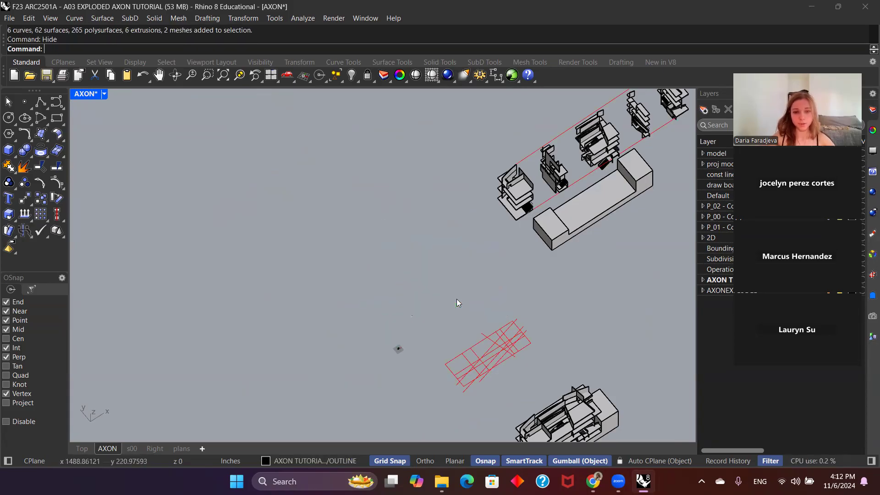
Step: Maximize the Top viewport and examine the flattened linework of the five exploded building segments
double_click(87, 95)
double_click(87, 95)
double_click(87, 94)
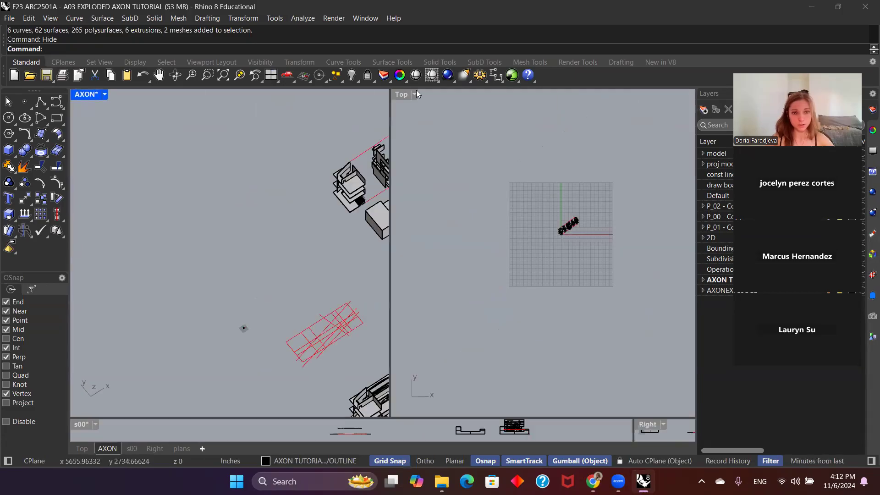
double_click(399, 93)
scroll(396, 234, "up", 5)
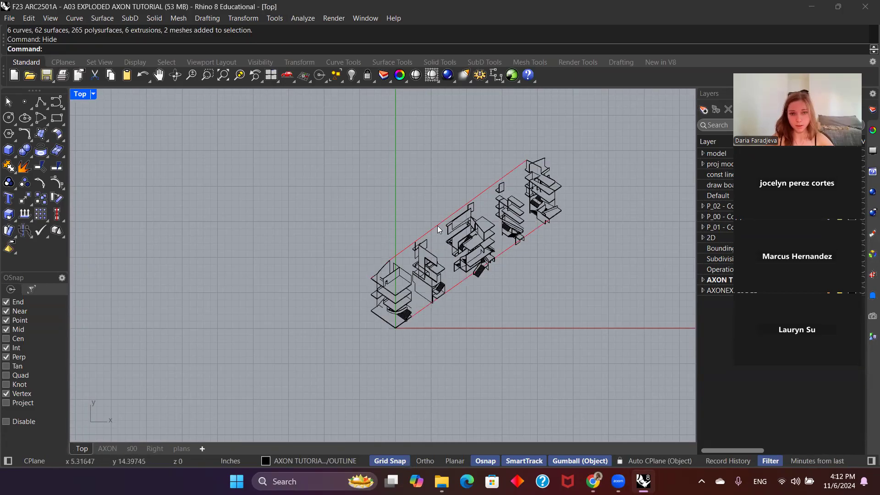
scroll(457, 284, "down", 3)
scroll(313, 308, "up", 3)
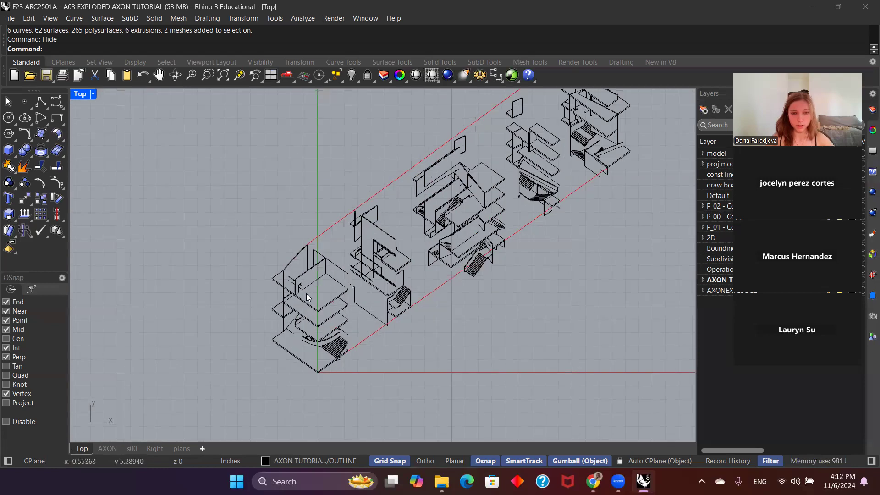
right_click_drag(610, 168, 586, 236)
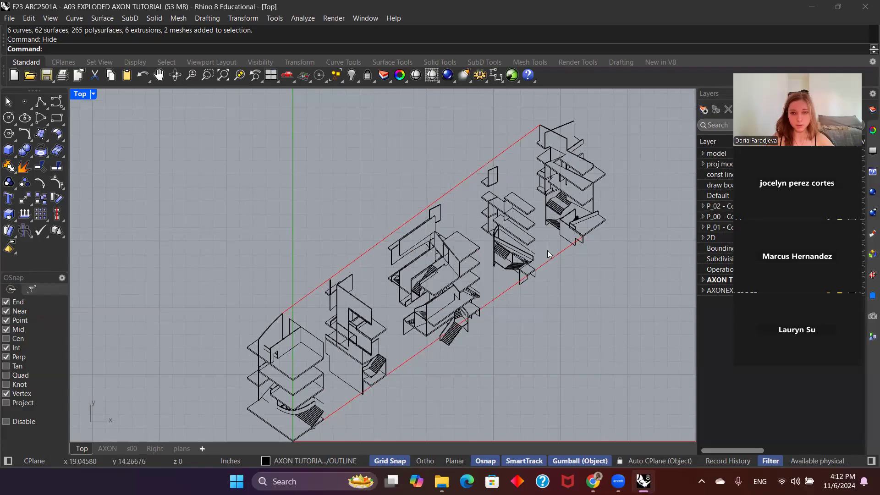
Step: Compare the 3D models and red grid in the AXON viewport with the flattened linework in the Top viewport
double_click(79, 94)
scroll(187, 232, "down", 5)
scroll(216, 300, "up", 8)
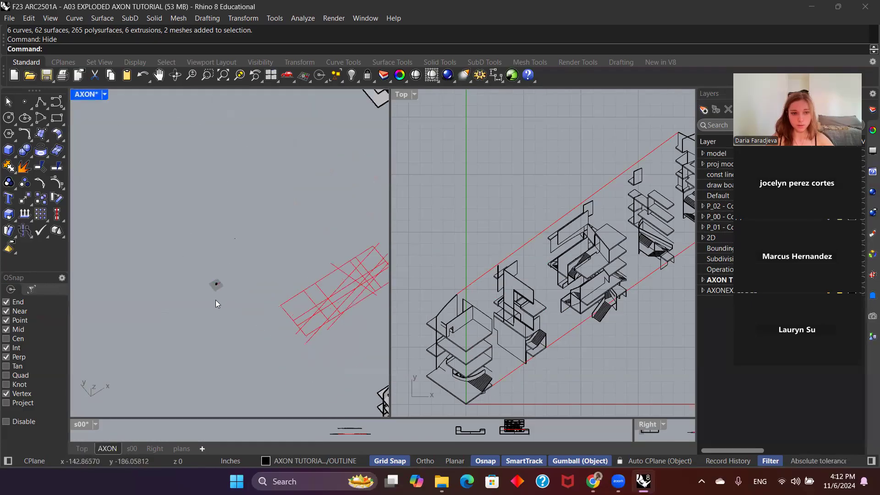
scroll(215, 288, "down", 7)
right_click_drag(282, 234, 259, 253)
scroll(328, 196, "up", 2)
scroll(233, 272, "down", 4)
scroll(196, 320, "up", 2)
scroll(652, 188, "up", 3)
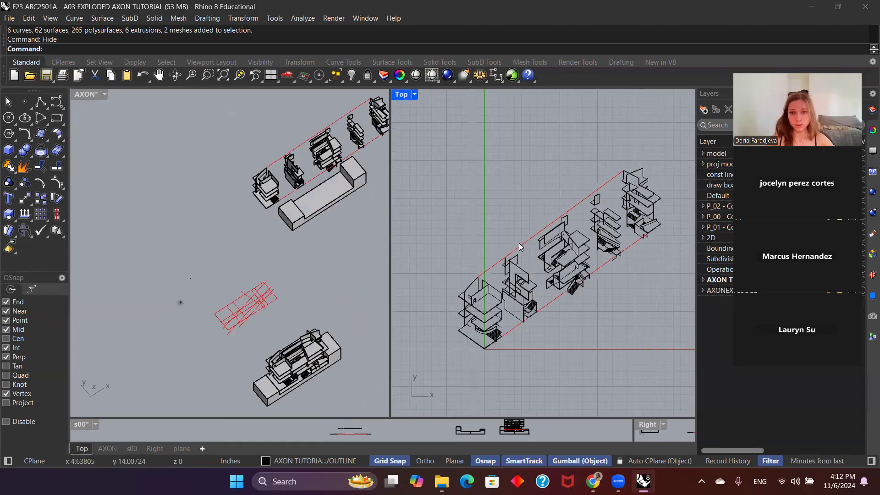
scroll(294, 308, "up", 4)
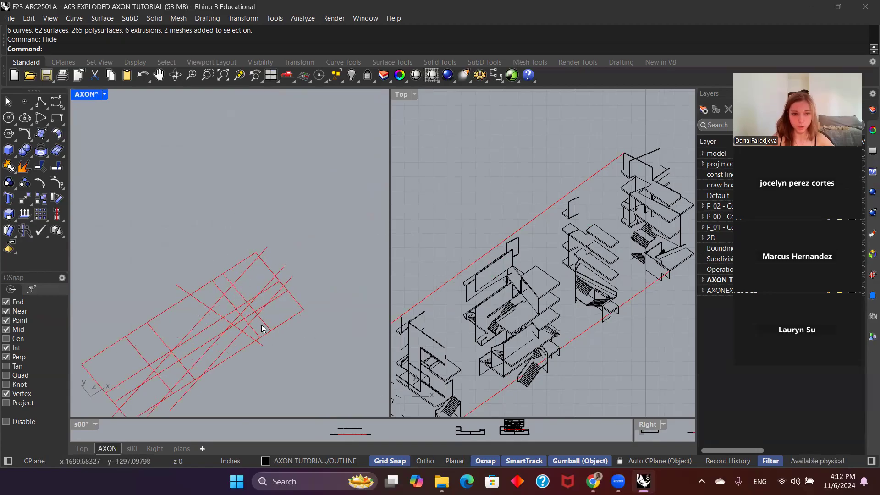
scroll(297, 256, "down", 3)
scroll(298, 250, "up", 1)
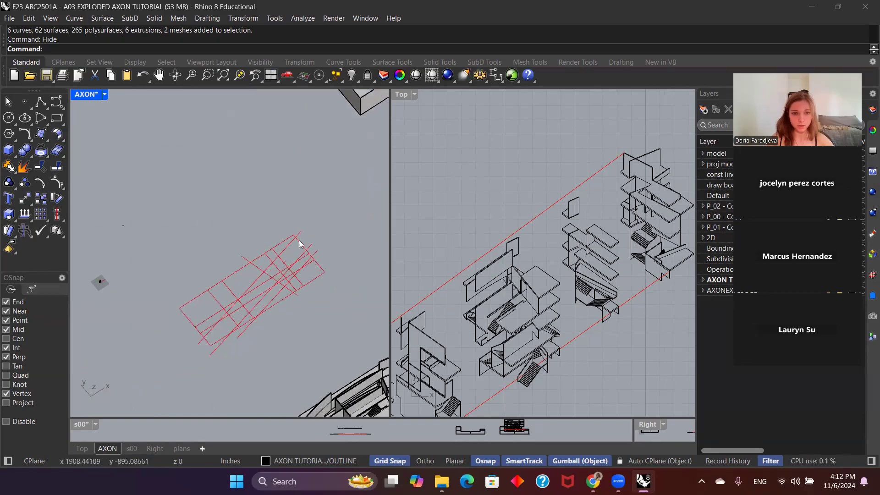
Step: Set the AXON viewport to the Perspective view
double_click(90, 94)
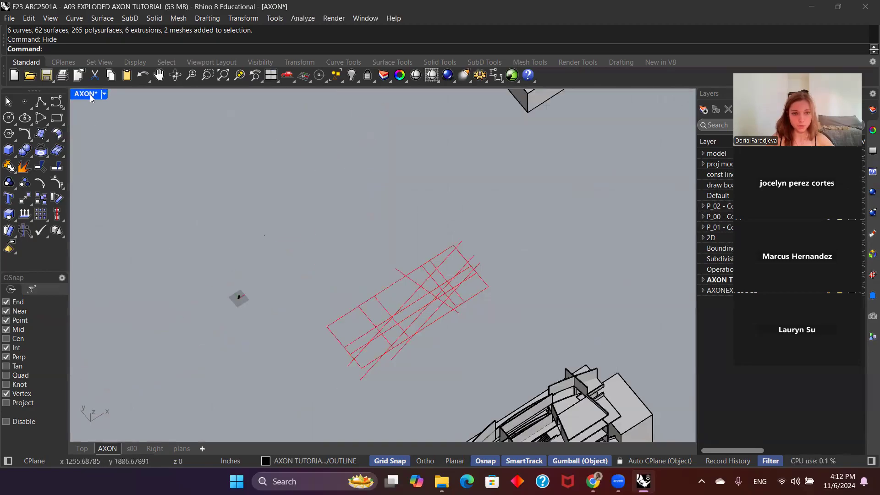
double_click(90, 95)
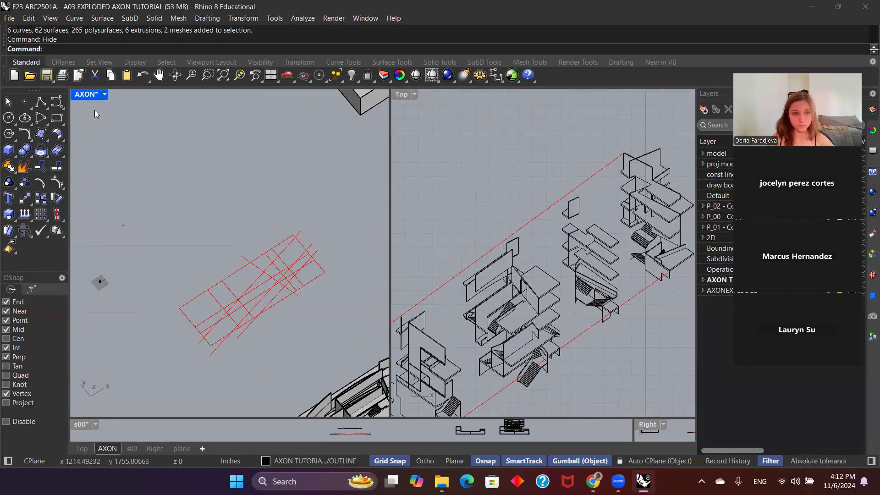
left_click(104, 95)
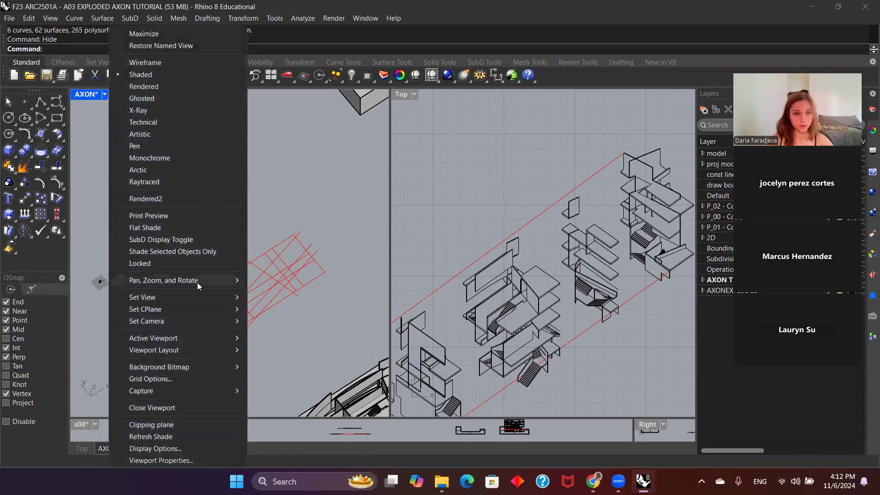
mouse_move(194, 298)
left_click(282, 192)
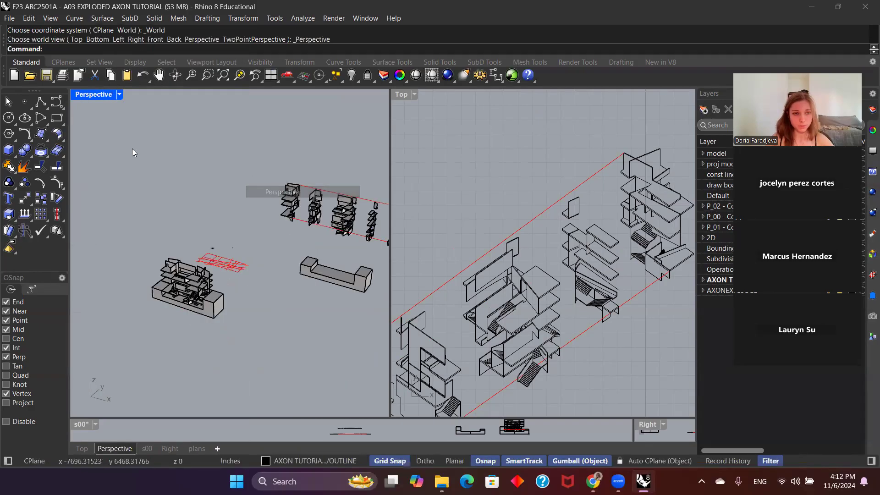
Step: Maximize the Perspective viewport and show all hidden objects
double_click(90, 94)
scroll(309, 293, "down", 3)
right_click_drag(309, 293, 507, 338)
key("ctrl+alt+h")
scroll(410, 304, "down", 12)
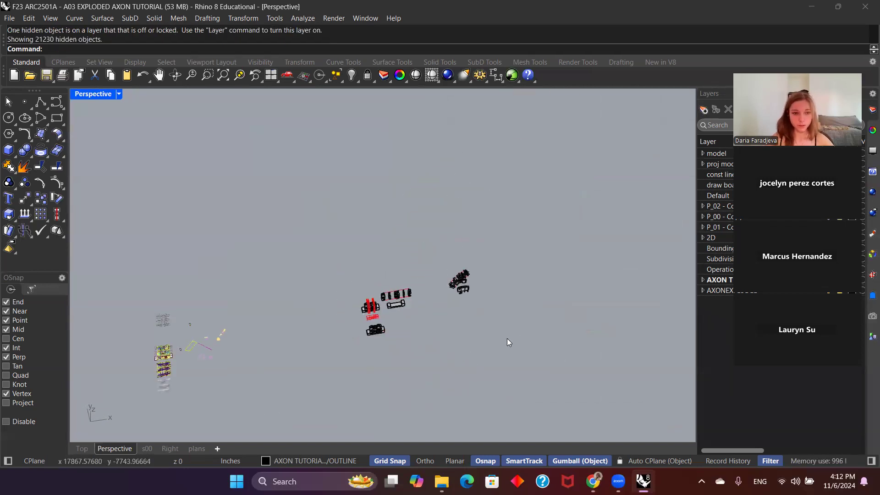
Step: Hide the group of 2D drawings, hatches, pictures and texts lying away from the building models
scroll(504, 339, "down", 4)
left_click_drag(260, 301, 260, 300)
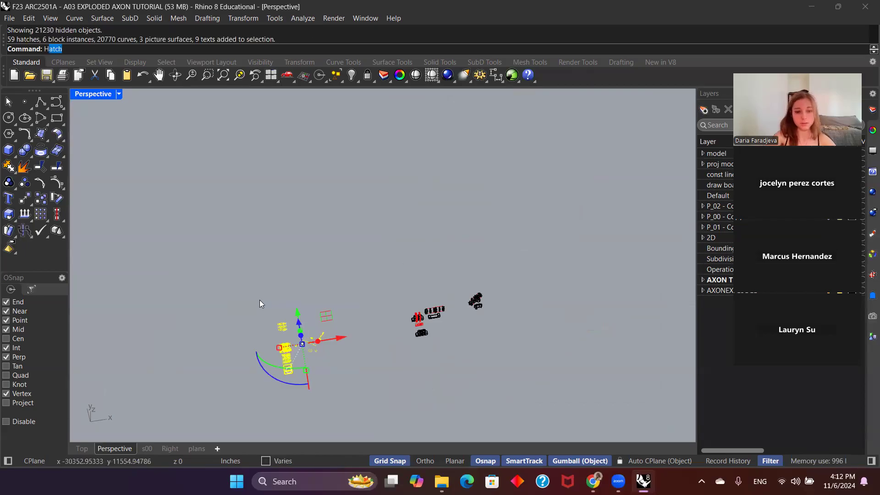
key("ctrl+h")
Step: Copy the four cross-section lines of the red grid onto the intact building model, aligning the grid's corner with the model's corner
scroll(415, 315, "up", 8)
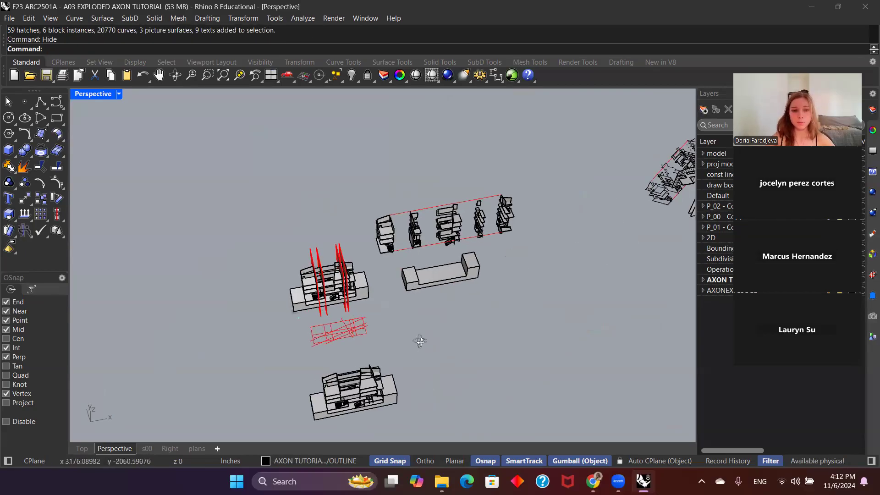
scroll(369, 300, "up", 8)
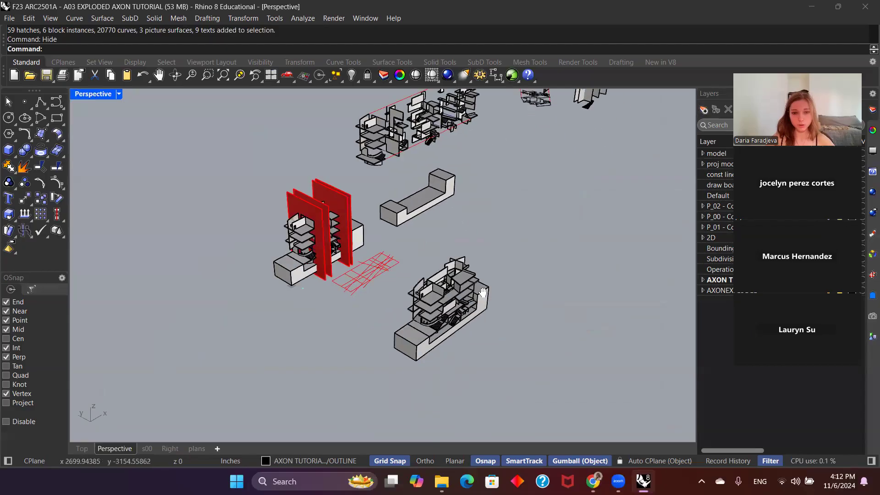
left_click(403, 266)
scroll(402, 268, "up", 2)
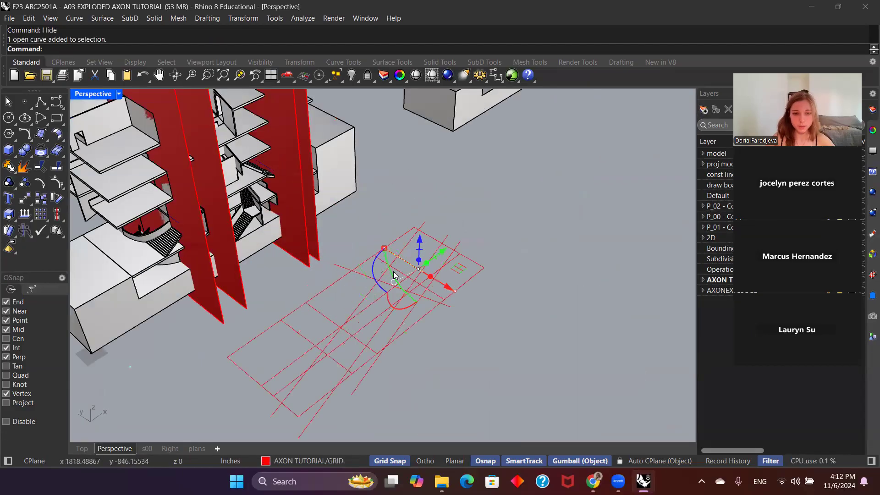
left_click(400, 274)
left_click(320, 313, "shift")
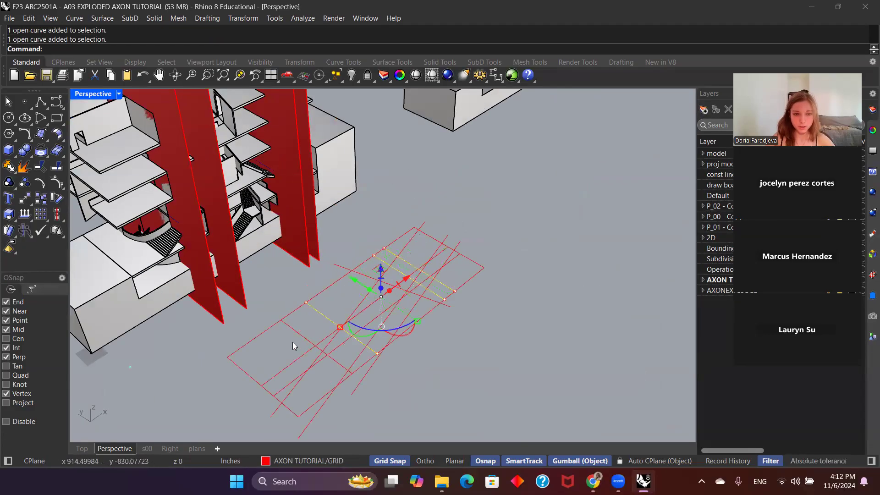
scroll(299, 336, "down", 5)
scroll(384, 294, "up", 5)
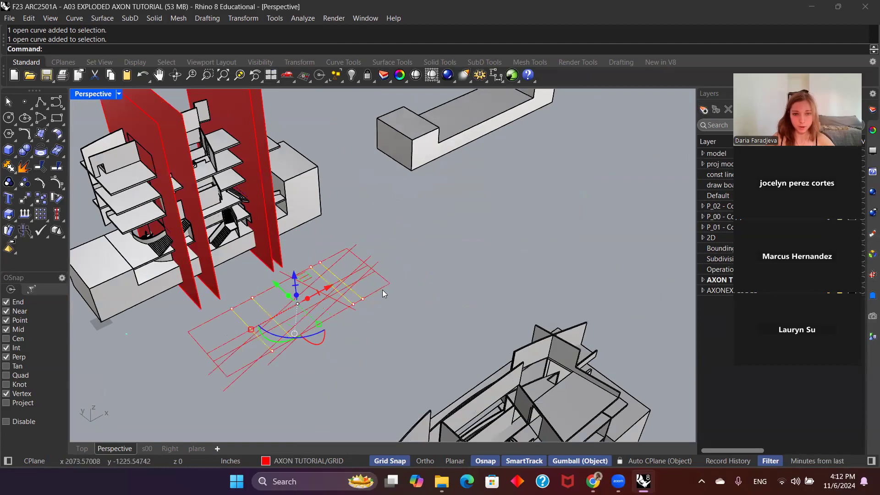
type("copy")
key("Return")
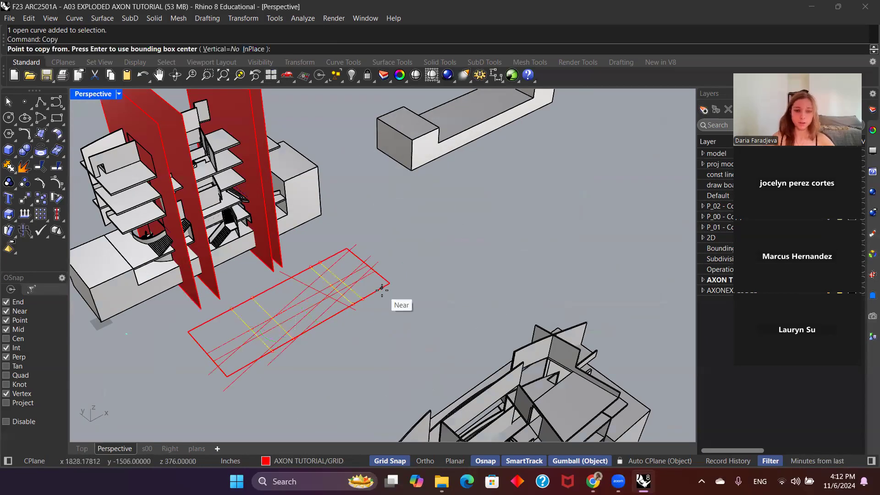
left_click(392, 283)
scroll(459, 317, "down", 5)
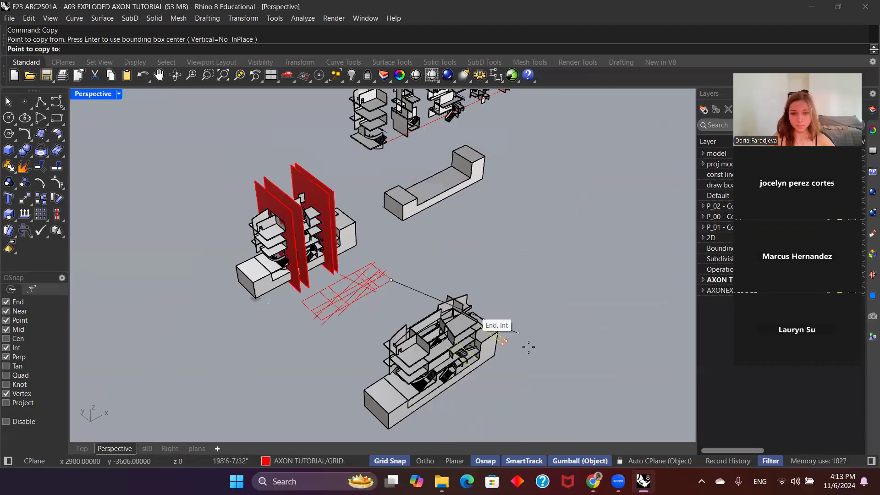
scroll(482, 325, "up", 6)
left_click(363, 292)
key("Return")
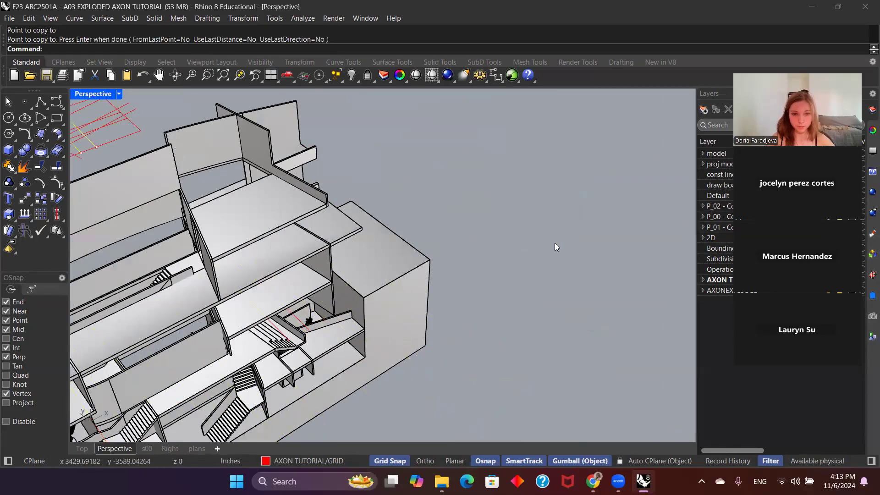
Step: Extrude the four copied section lines upward into vertical planes rising above the intact model
scroll(555, 243, "down", 5)
scroll(493, 290, "up", 3)
key("Return")
left_click(443, 246)
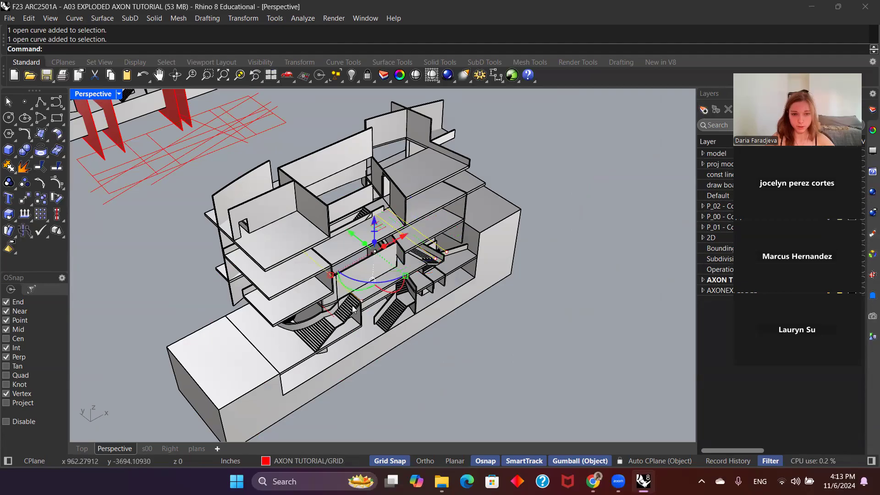
scroll(381, 313, "down", 3)
left_click_drag(359, 273, 354, 145)
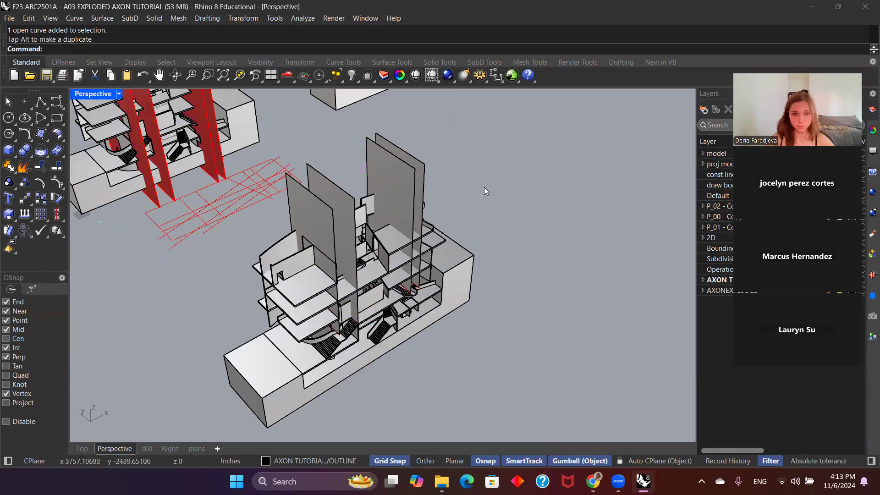
Step: Stretch the four vertical planes in height and depth so they extend past the intact model on all sides
left_click_drag(483, 187, 383, 149)
left_click_drag(461, 175, 390, 154)
left_click(330, 179, "shift")
left_click(313, 196, "shift")
scroll(387, 272, "down", 3)
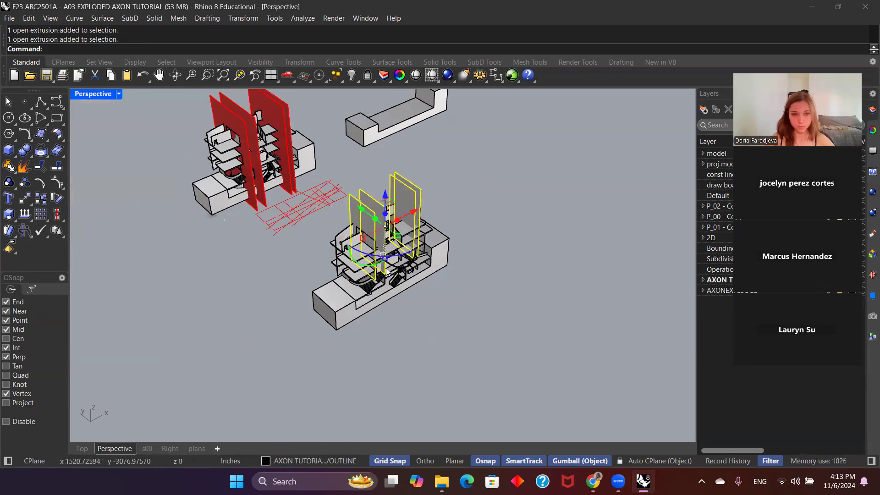
right_click_drag(388, 265, 402, 202)
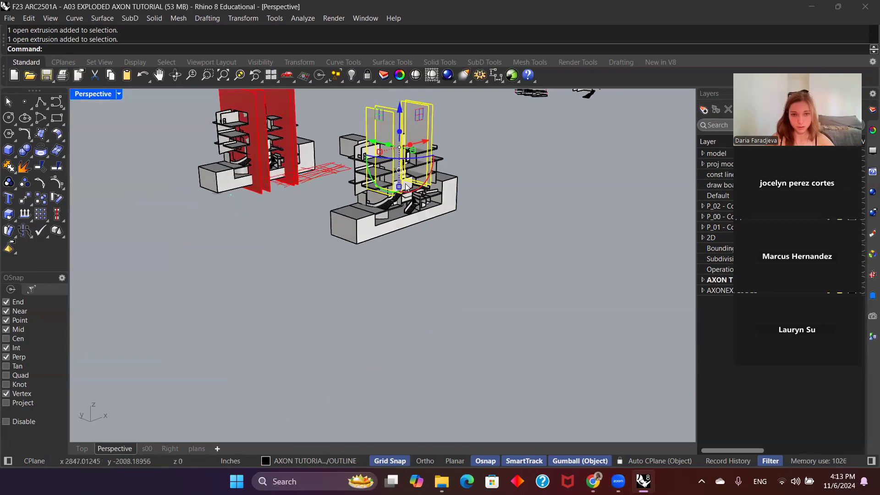
scroll(398, 193, "up", 3)
left_click_drag(394, 189, 385, 295)
scroll(385, 294, "down", 3)
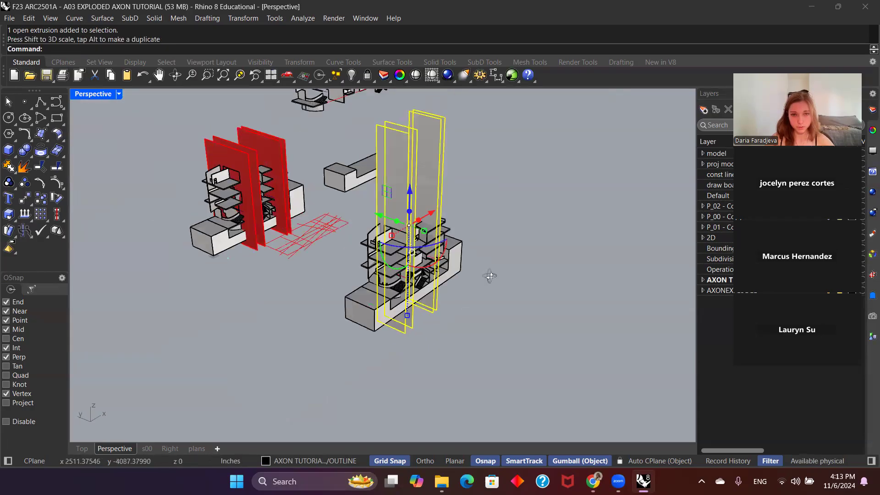
left_click_drag(449, 258, 473, 262)
left_click(598, 248)
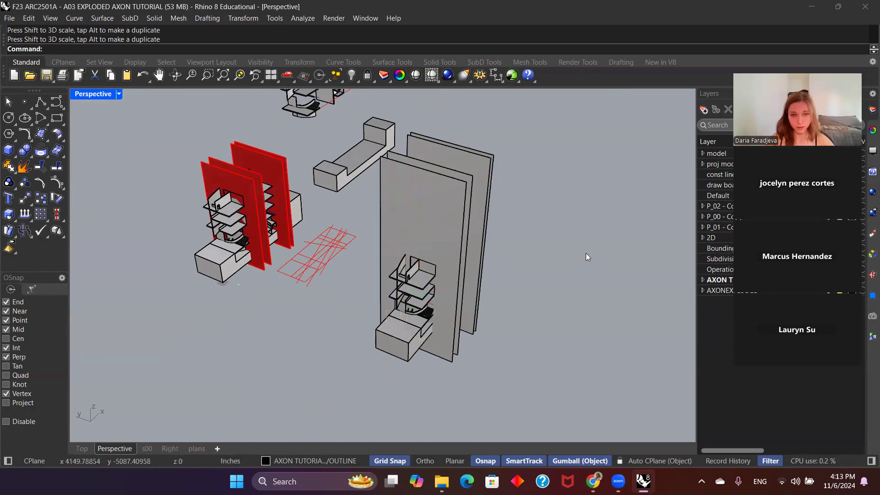
right_click_drag(598, 248, 482, 186)
left_click_drag(364, 190, 364, 191)
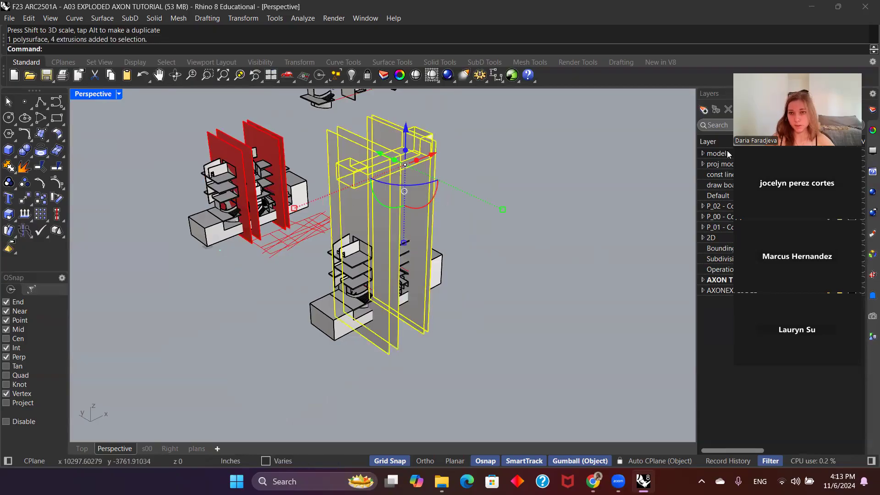
left_click(543, 205)
Step: Move the four vertical planes to the "split lines" layer under AXON TUTORIAL
right_click_drag(543, 205, 328, 190)
left_click(328, 190)
left_click(330, 180, "shift")
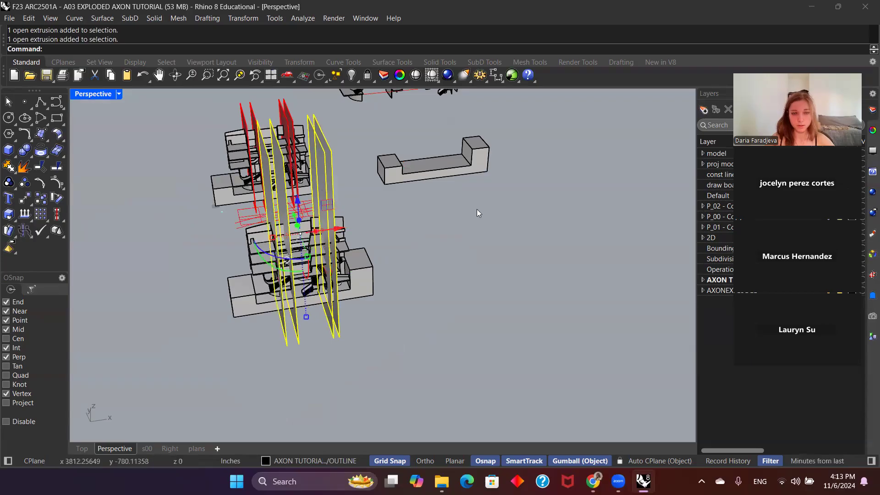
right_click_drag(449, 202, 613, 219)
left_click_drag(747, 193, 674, 193)
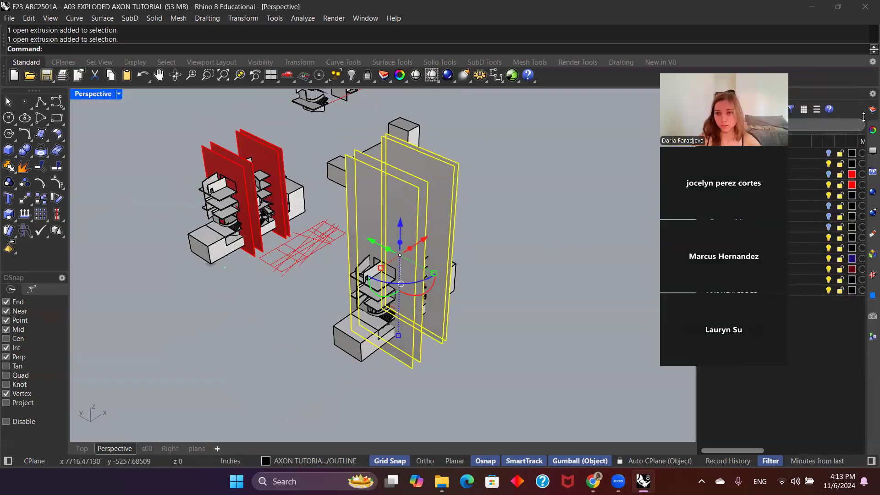
left_click_drag(738, 72, 628, 79)
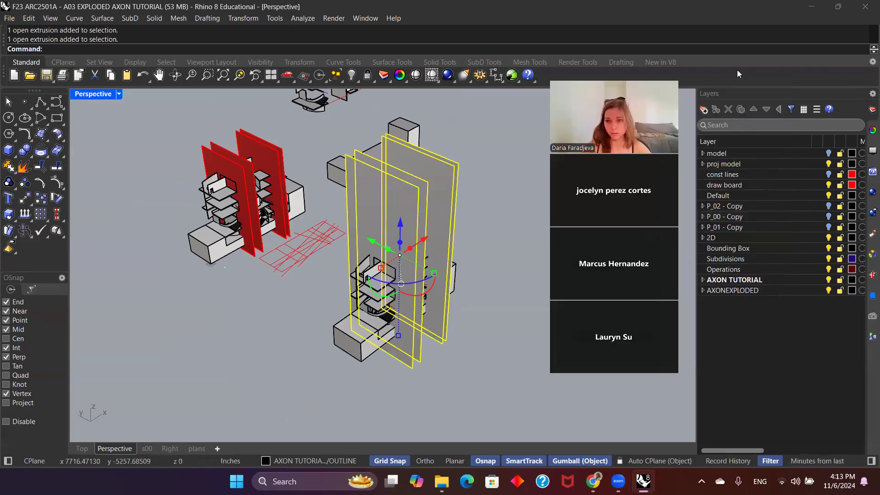
left_click(703, 280)
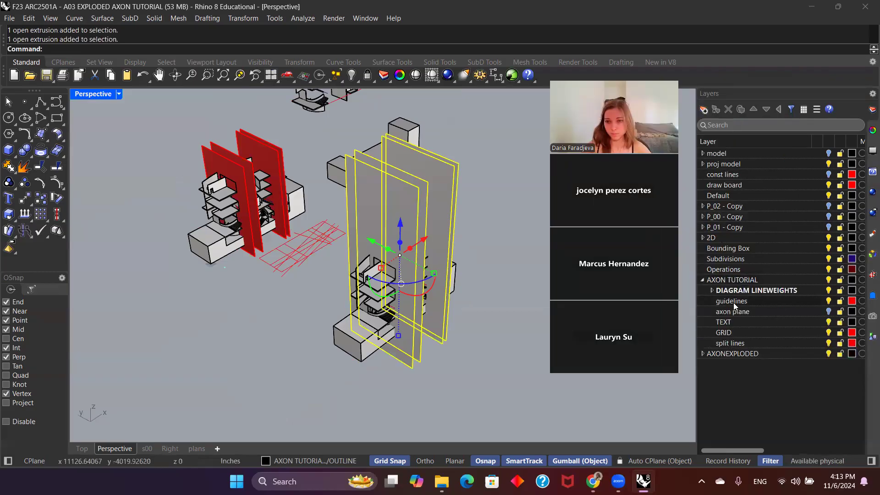
left_click(731, 343)
right_click(730, 342)
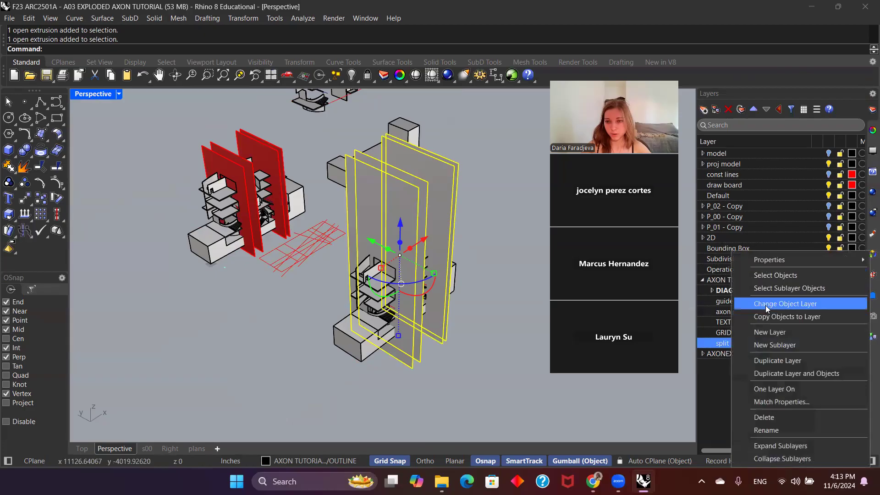
left_click(786, 304)
left_click(475, 349)
Step: Split all parts of the intact building model using the four red vertical planes as cutting objects
right_click_drag(463, 326, 379, 362)
scroll(428, 279, "up", 5)
scroll(404, 302, "down", 5)
scroll(349, 314, "up", 3)
scroll(405, 323, "down", 5)
type("Spl")
key("Return")
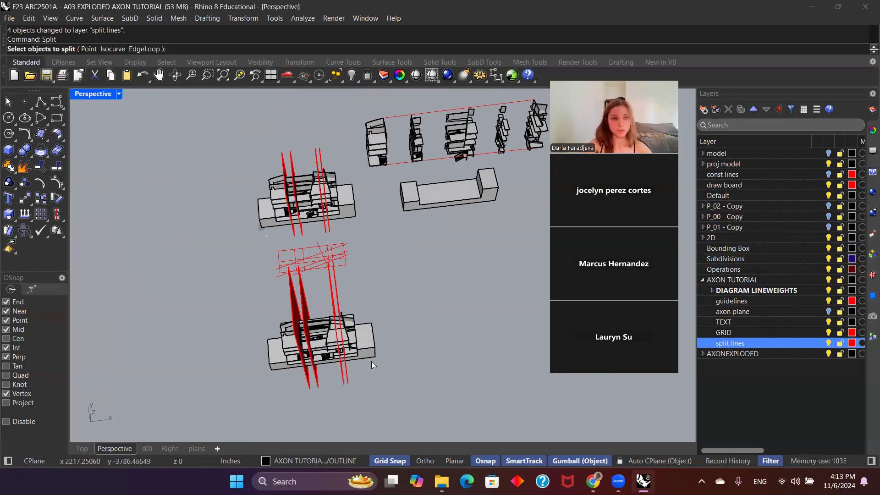
left_click_drag(432, 374, 262, 327)
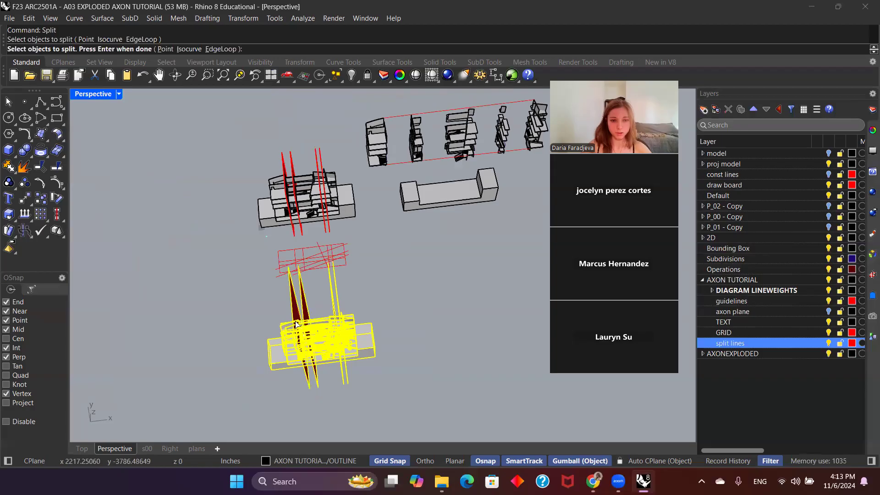
left_click_drag(271, 292, 272, 292, "ctrl")
key("Return")
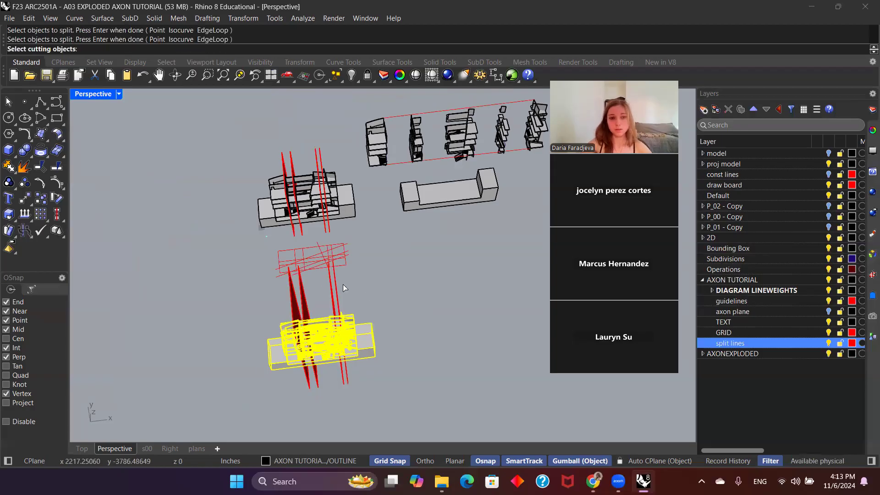
left_click_drag(351, 291, 284, 293)
key("Return")
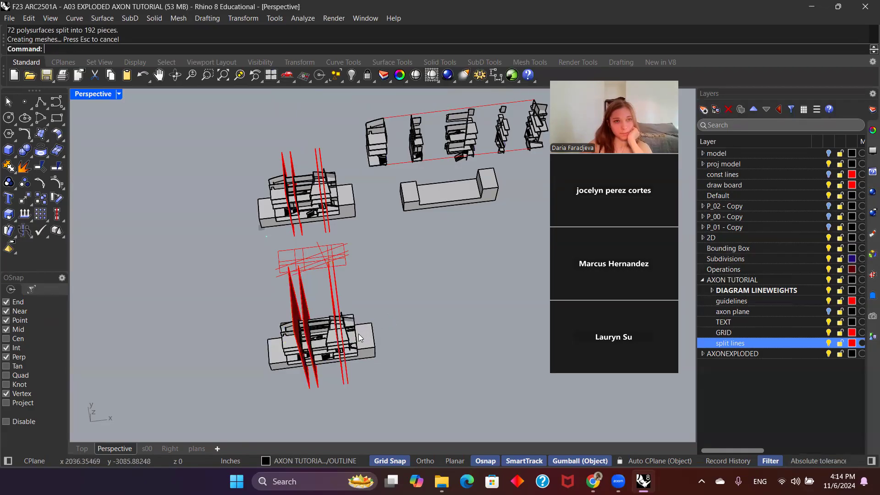
Step: Examine how the split model's stairs, walls and slabs divide around the red planes by selecting individual pieces
scroll(363, 337, "up", 6)
left_click(369, 285)
left_click(387, 291)
left_click(459, 295)
scroll(367, 329, "up", 7)
scroll(367, 328, "down", 5)
left_click(358, 348)
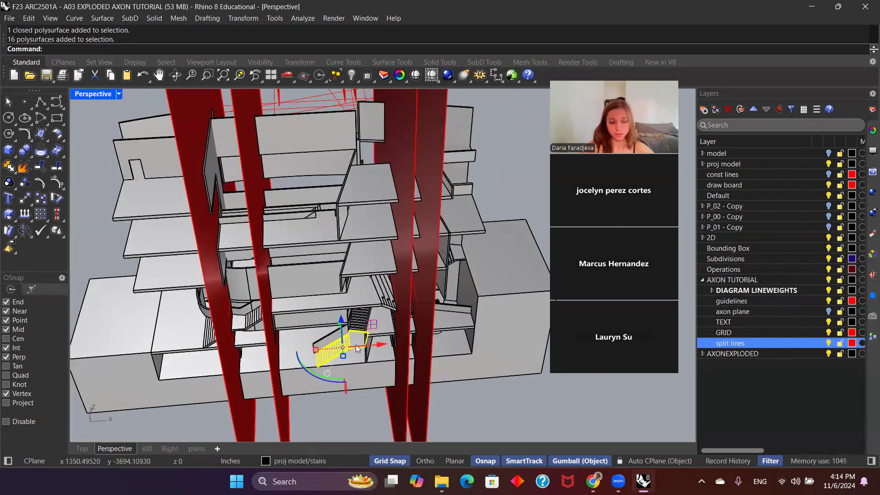
scroll(358, 347, "down", 3)
scroll(330, 275, "up", 3)
left_click(320, 236)
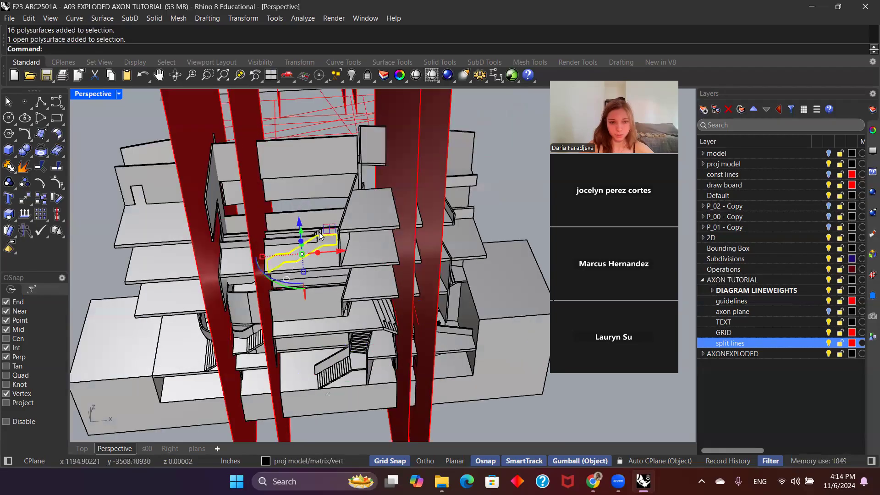
left_click(275, 257)
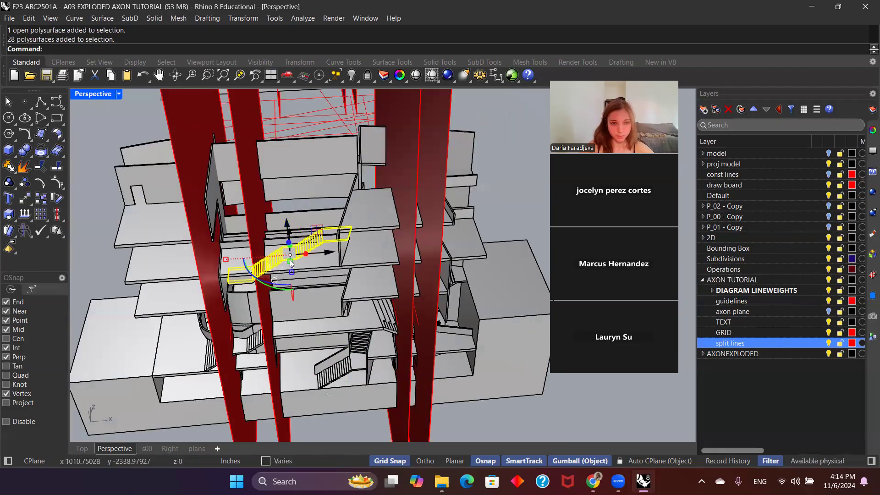
scroll(318, 238, "down", 2)
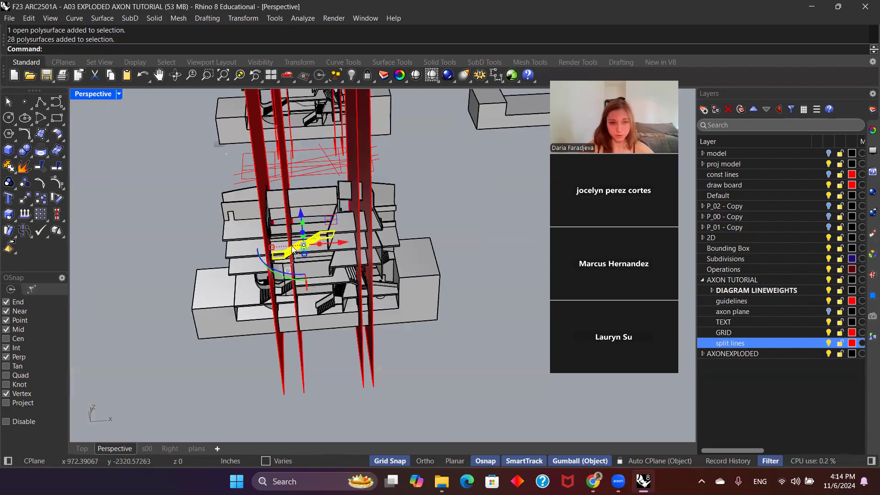
scroll(296, 269, "up", 4)
scroll(282, 266, "down", 7)
scroll(254, 260, "down", 4)
right_click_drag(437, 320, 429, 289)
left_click(332, 190)
left_click(407, 197)
scroll(363, 263, "down", 3)
Step: Group the split pieces of the end section beyond the last red plane, leaving the base block out of the selection
right_click_drag(362, 266, 412, 347)
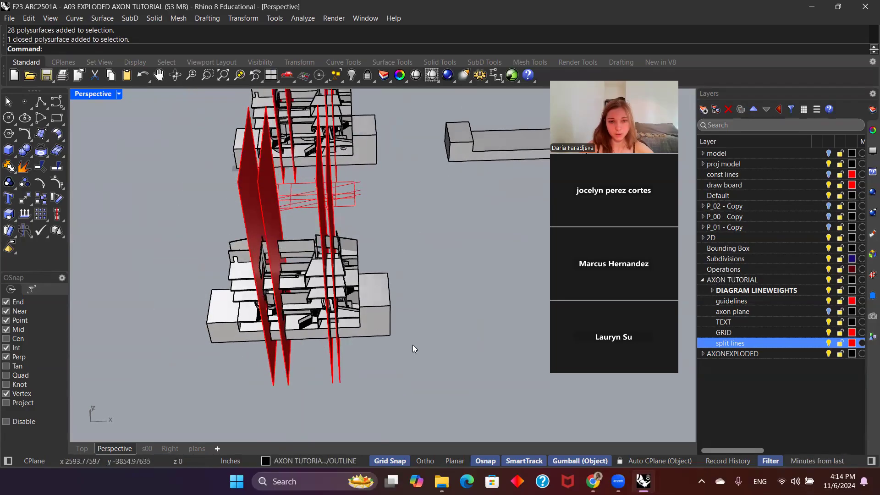
left_click_drag(337, 231, 337, 229)
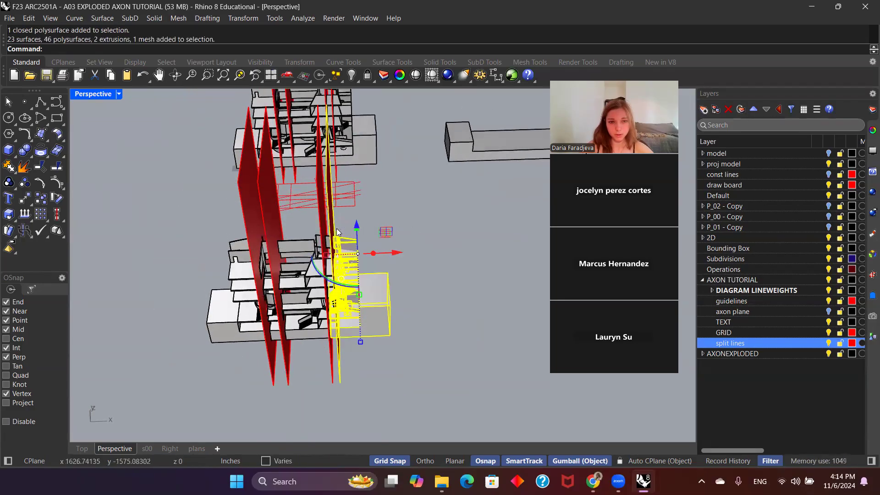
left_click(389, 306, "ctrl")
right_click_drag(416, 317, 384, 243)
scroll(333, 326, "up", 4)
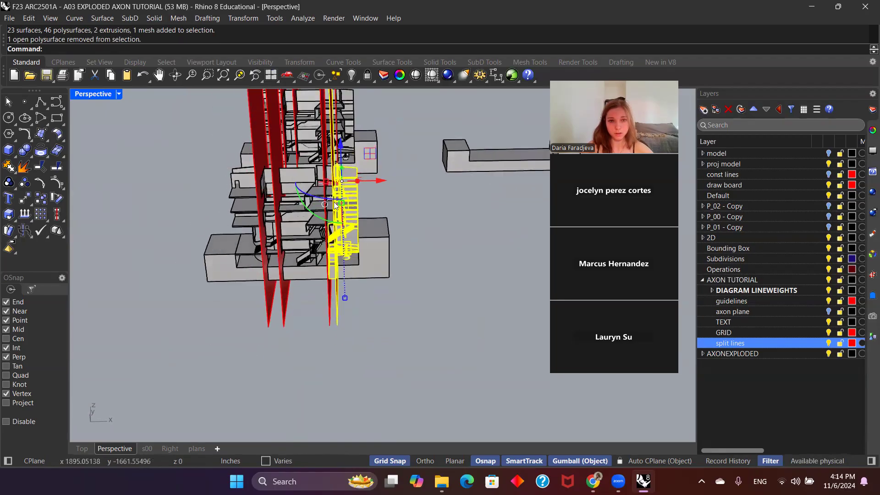
left_click(329, 291, "ctrl")
left_click(328, 270, "ctrl")
left_click(328, 269, "ctrl")
right_click_drag(331, 225, 418, 265)
type("group")
key("Return")
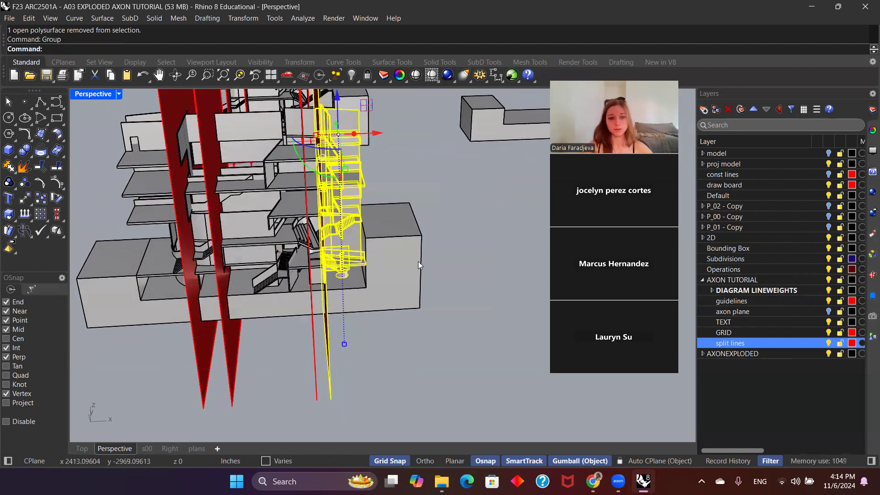
Step: Ungroup the end section, exclude the red cutting plane from the selection, and group the building pieces again
type("ungroup")
key("Return")
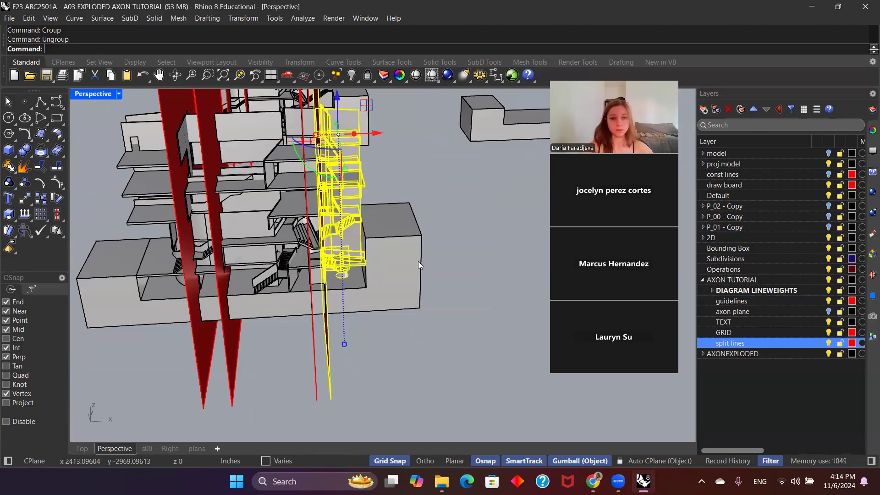
left_click(333, 377, "ctrl")
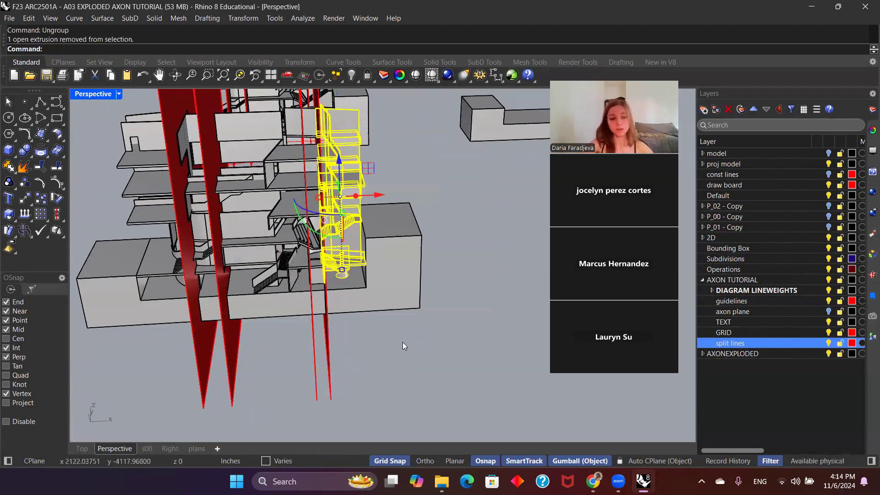
type("group")
key("Return")
scroll(403, 342, "down", 6)
right_click_drag(402, 342, 388, 299)
scroll(390, 289, "up", 5)
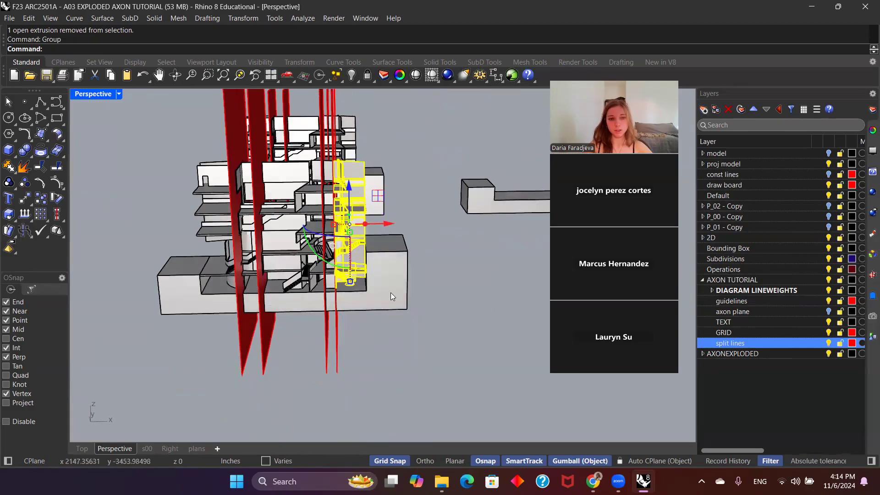
Step: Freeze the grouped end section of the building beyond the last red plane
left_click(388, 299, "shift")
scroll(443, 295, "down", 3)
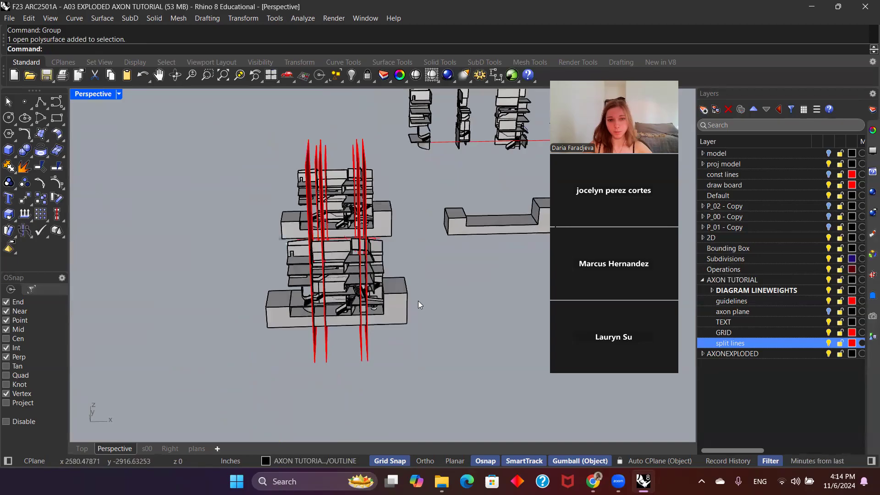
type("F")
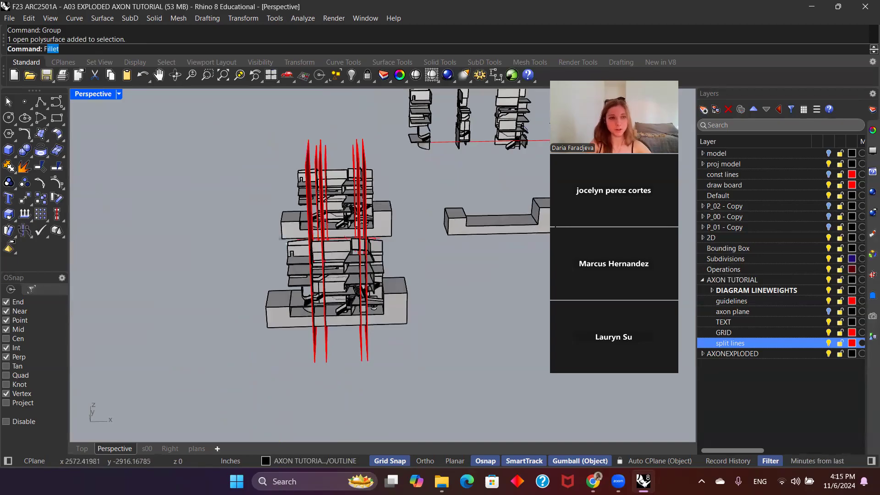
type("ree")
key("Escape")
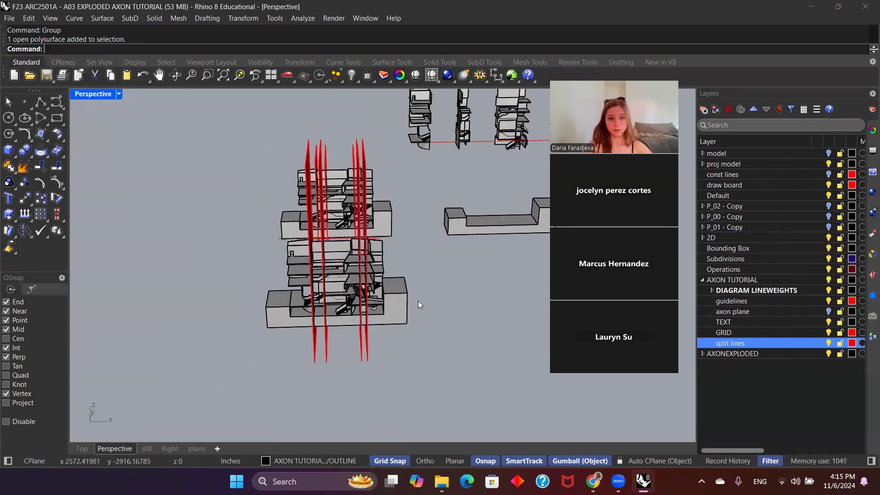
left_click(382, 275)
type("Freeze")
key("Return")
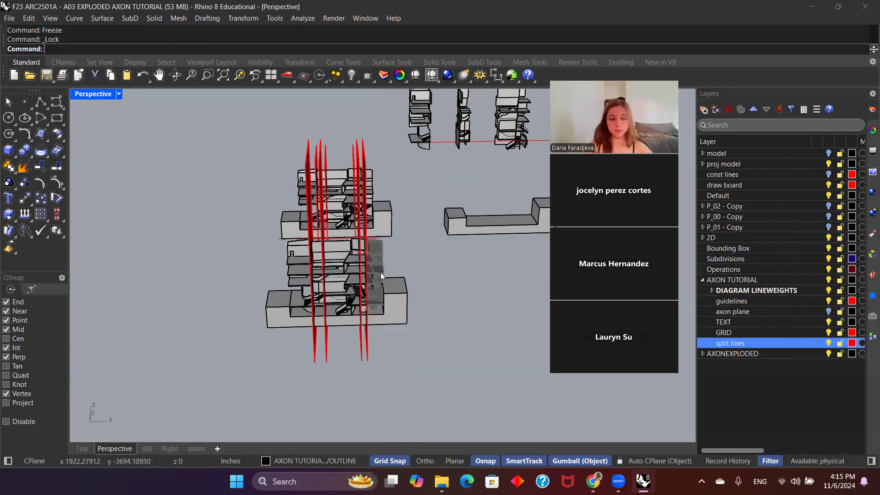
Step: Examine the sections around the frozen end group from several angles by selecting neighbouring pieces
right_click_drag(380, 273, 379, 253)
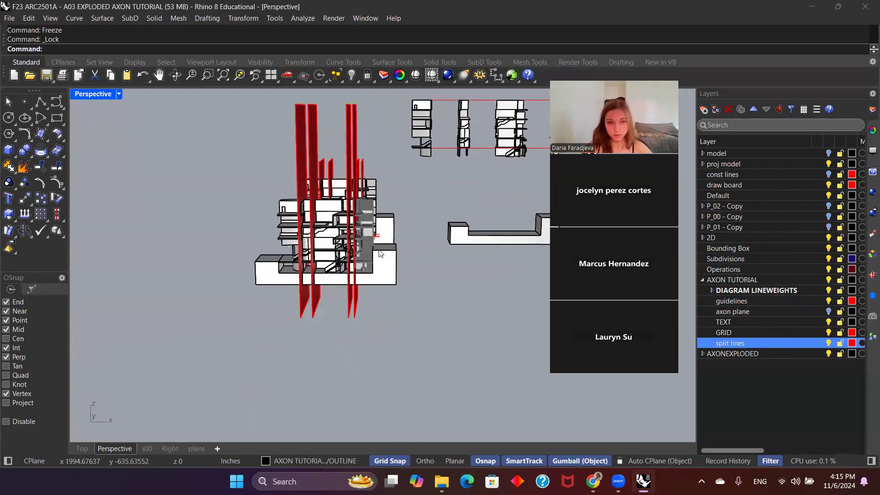
left_click(355, 269)
left_click(368, 258)
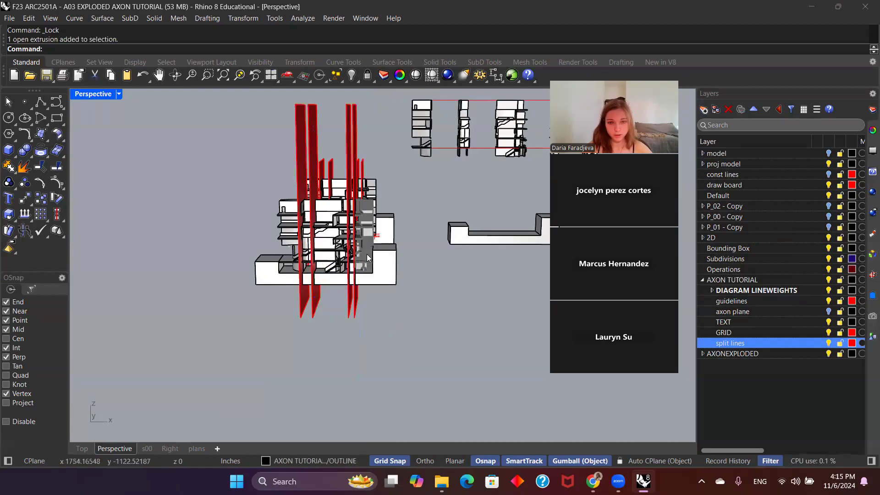
right_click_drag(405, 277, 404, 286)
scroll(370, 282, "up", 5)
scroll(384, 335, "down", 4)
right_click_drag(384, 336, 418, 371)
left_click_drag(359, 280, 356, 281)
right_click_drag(439, 317, 438, 353)
Step: Freeze the end piece of the split base block beside the already frozen section
left_click(367, 381)
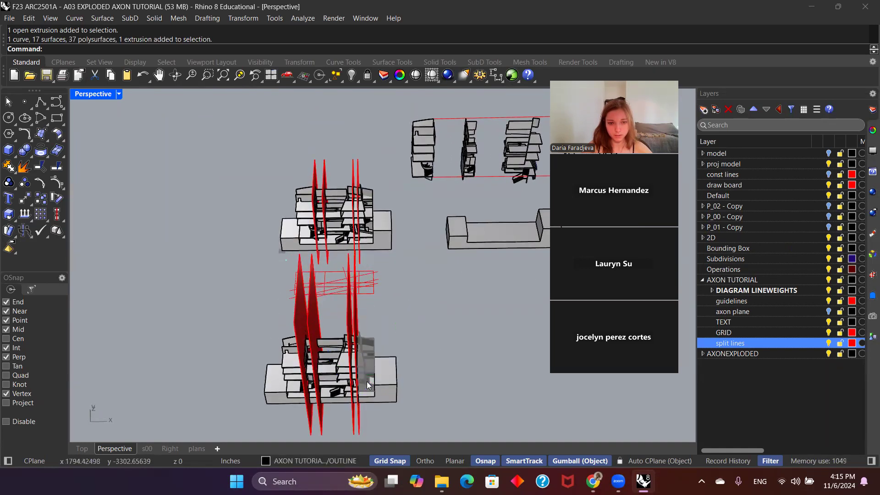
left_click(384, 389)
type("Fr")
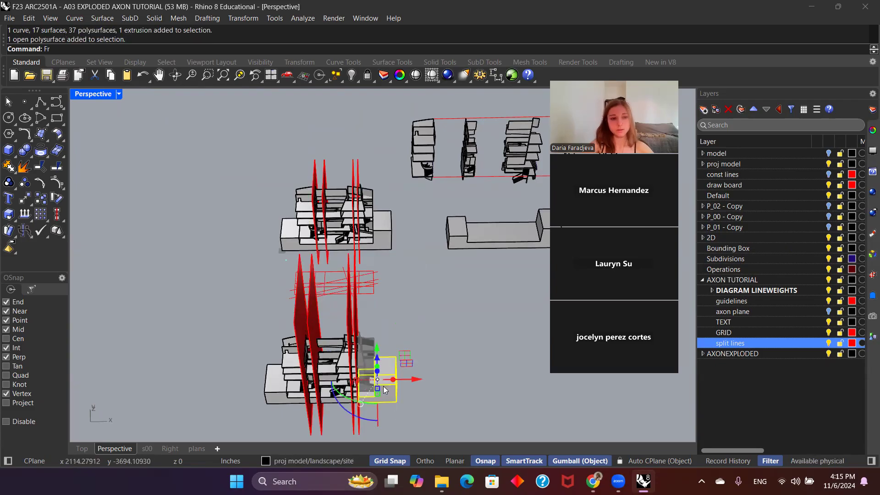
type("eeze")
key("Return")
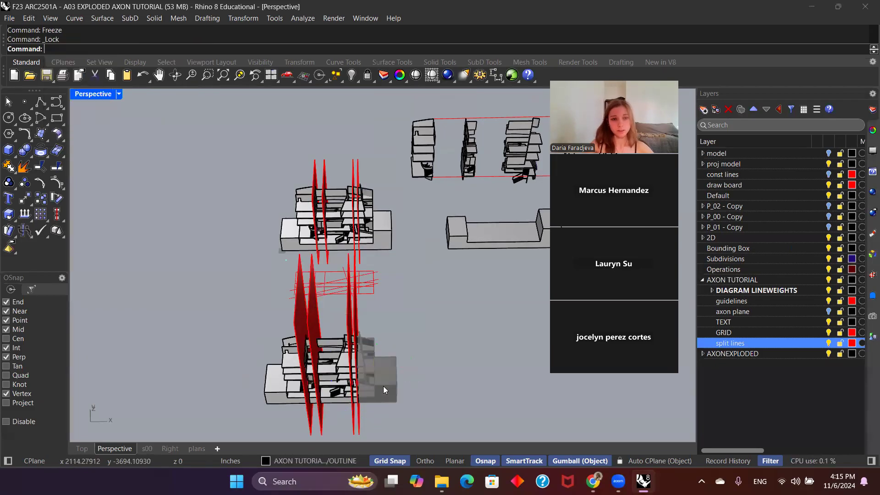
Step: Thaw all frozen objects
scroll(383, 386, "up", 2)
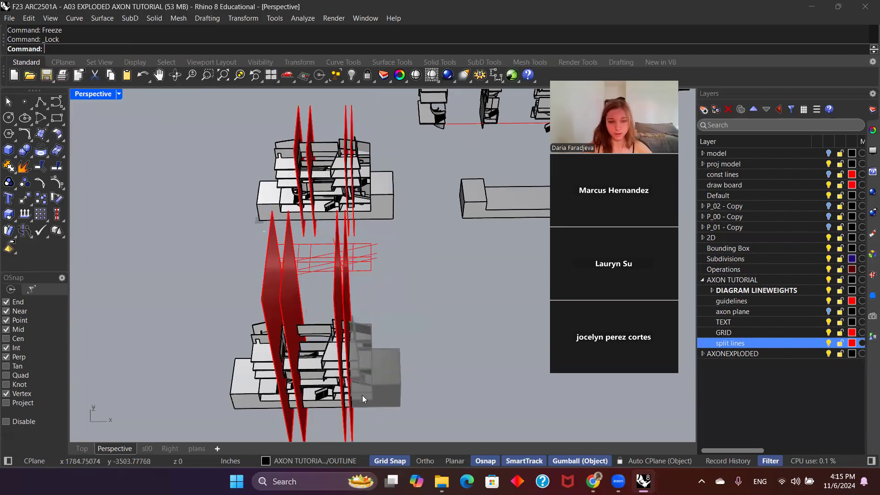
scroll(363, 395, "up", 2)
type("Thaw")
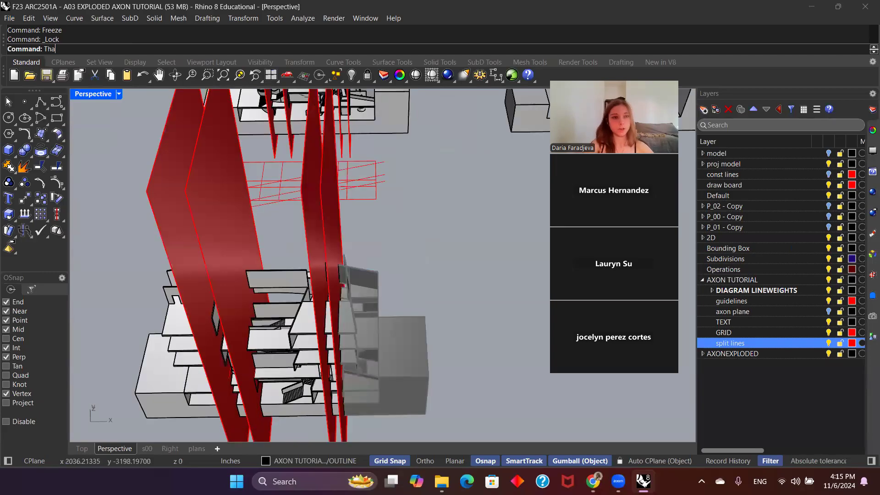
key("Return")
scroll(392, 364, "down", 4)
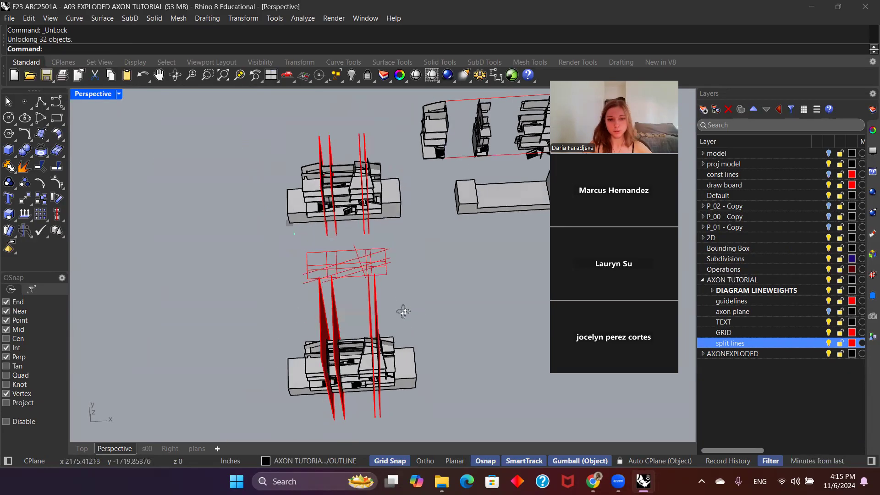
Step: Examine the already split building model with its red planes by selecting its grouped sections one after another
right_click_drag(352, 326, 412, 289)
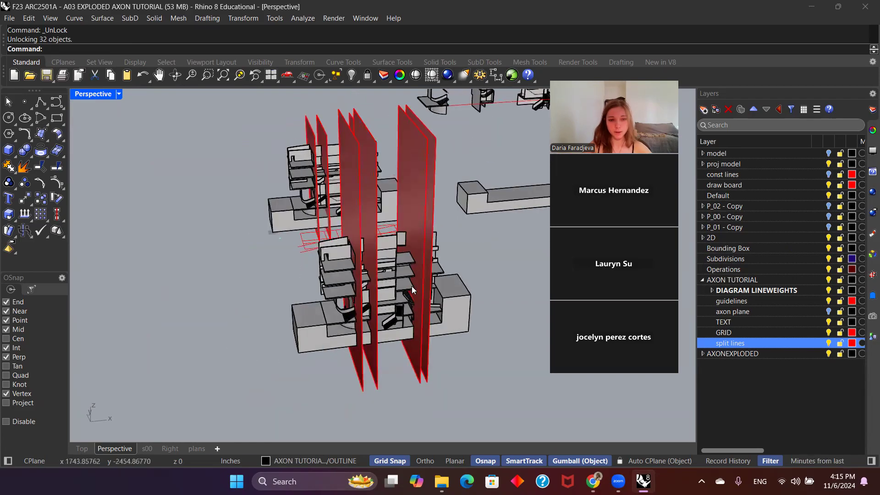
right_click_drag(301, 282, 436, 329)
scroll(436, 329, "down", 4)
scroll(447, 191, "up", 6)
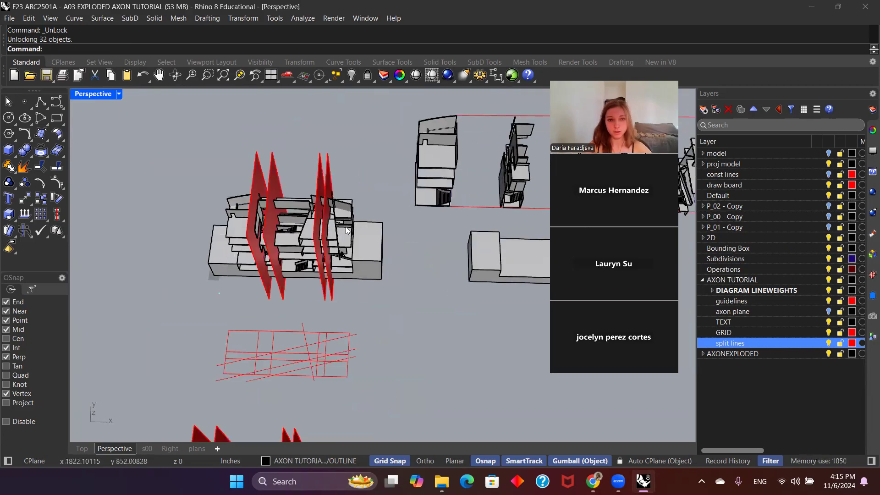
left_click(345, 227)
left_click(303, 224)
scroll(322, 200, "up", 8)
left_click(327, 135)
scroll(367, 234, "down", 6)
scroll(198, 238, "up", 4)
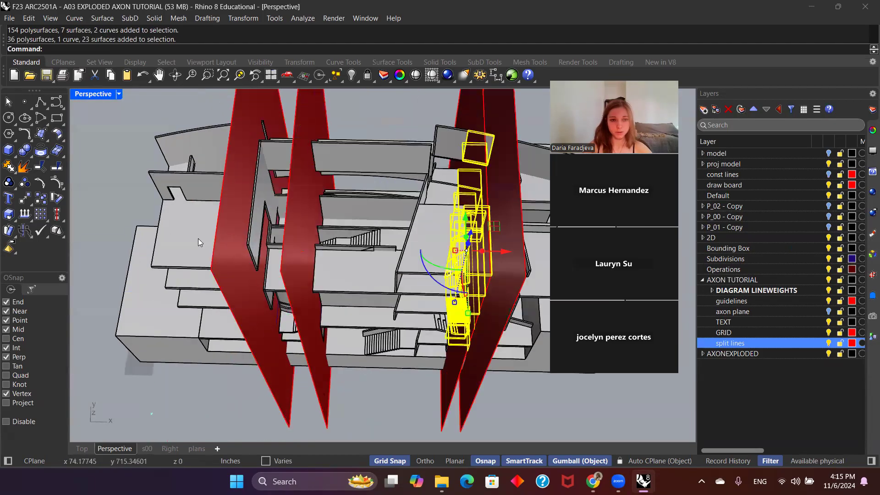
left_click(276, 270)
Step: Delete the demonstration copy of the building together with its four red cutting planes
scroll(312, 293, "down", 8)
scroll(386, 389, "up", 3)
scroll(382, 370, "down", 6)
scroll(389, 408, "up", 6)
left_click_drag(387, 407, 228, 327)
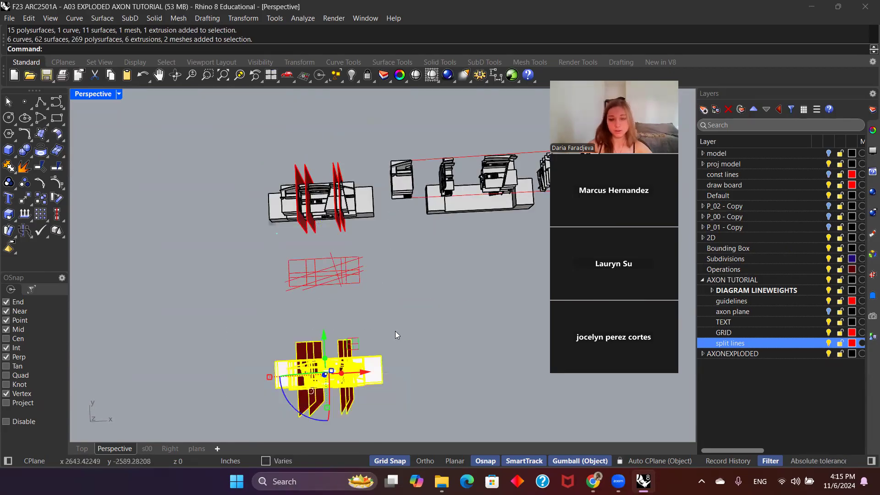
key("Delete")
Step: Restore the named position TOGETHER so the exploded sections move back onto the base block
right_click_drag(395, 331, 438, 299)
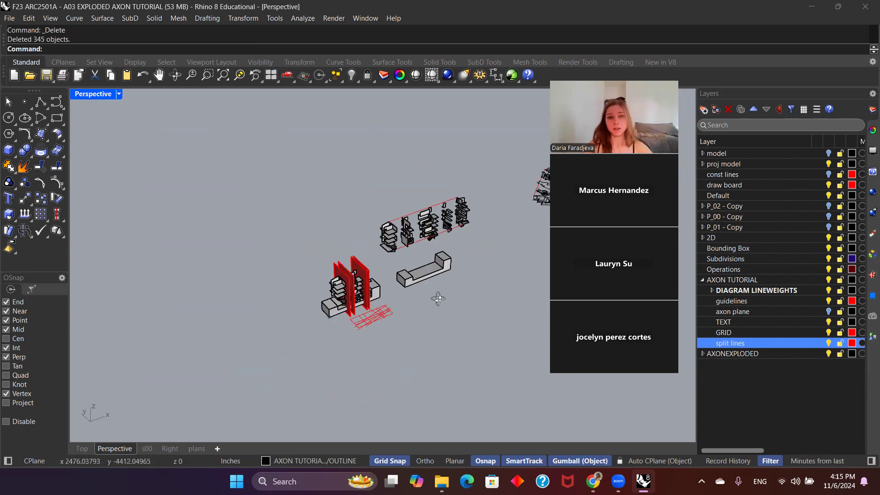
scroll(439, 294, "up", 3)
scroll(428, 230, "down", 2)
scroll(427, 230, "up", 4)
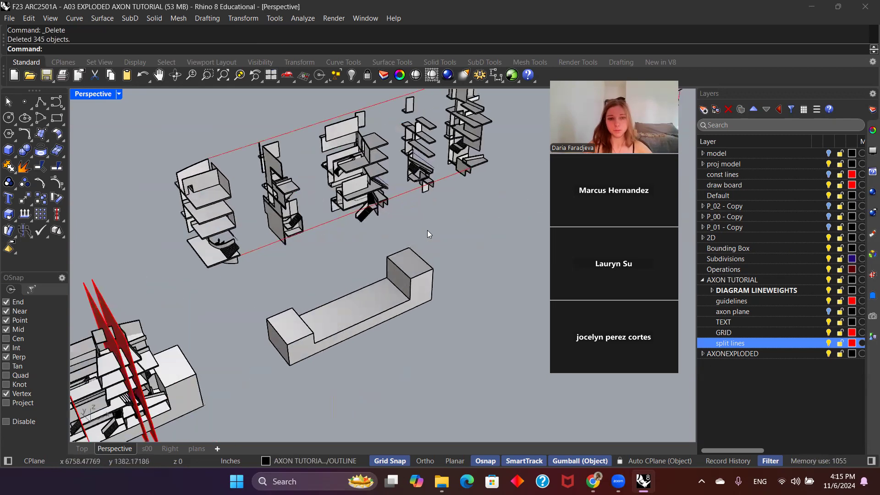
scroll(428, 230, "down", 3)
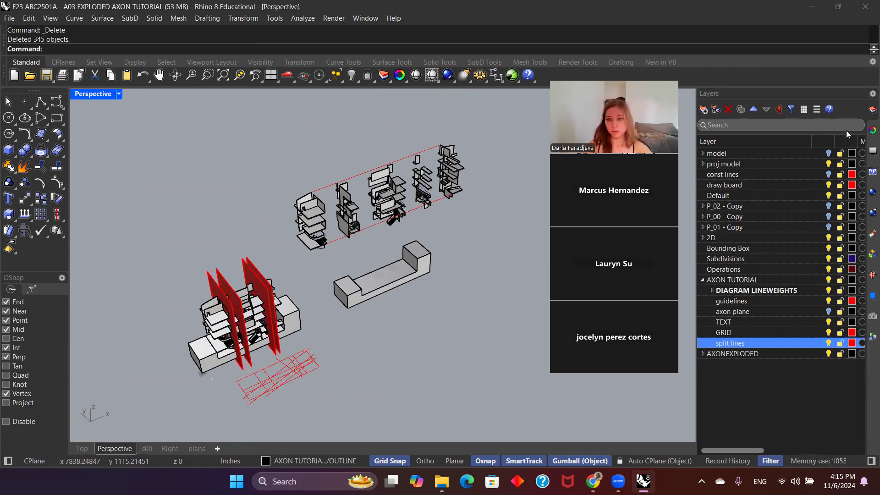
left_click(871, 335)
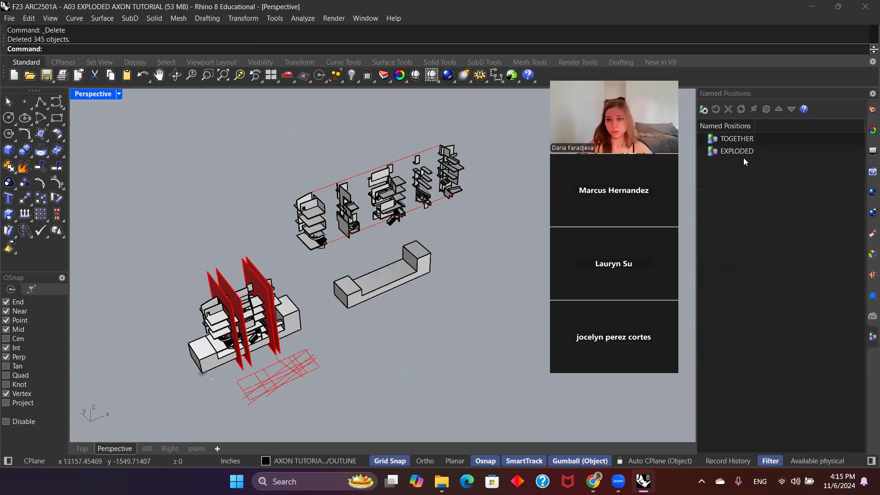
left_click(745, 138)
Step: Examine the reassembled building model on its base block from several angles and distances
scroll(418, 240, "up", 5)
right_click_drag(412, 294, 347, 277)
scroll(384, 309, "up", 4)
scroll(384, 309, "down", 4)
right_click_drag(384, 309, 301, 311)
scroll(326, 335, "down", 5)
scroll(301, 312, "up", 3)
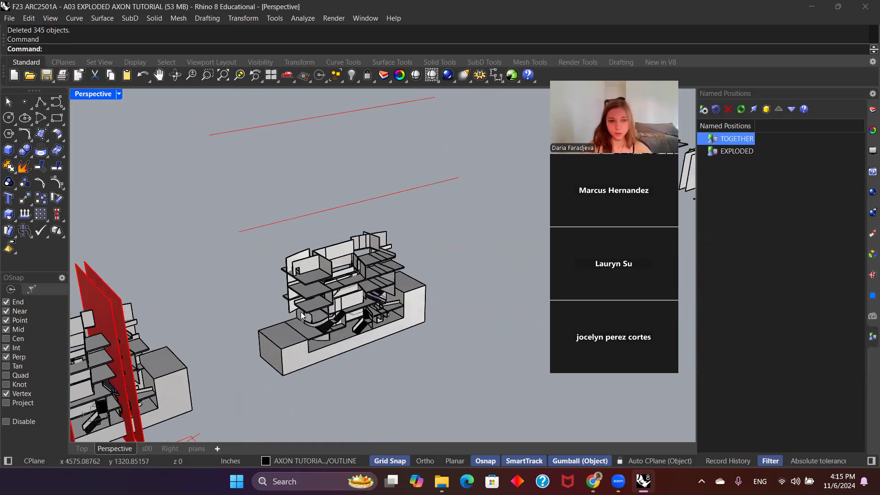
scroll(301, 312, "up", 2)
scroll(435, 243, "down", 5)
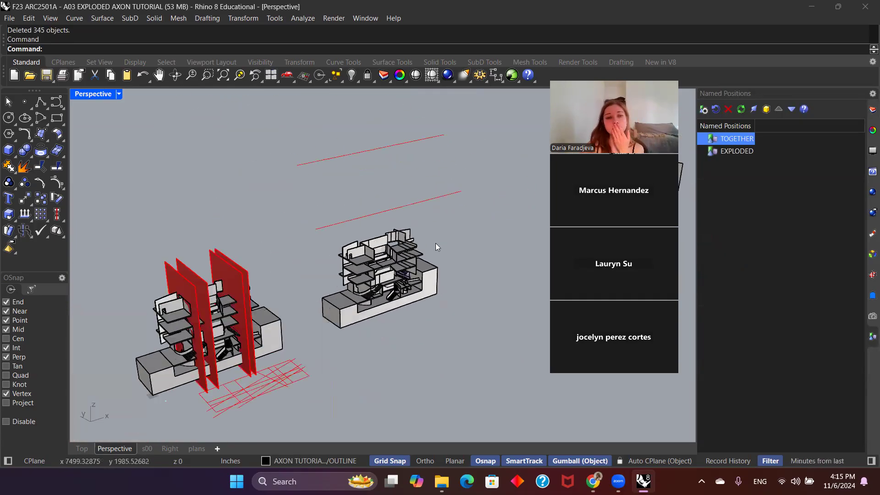
scroll(436, 243, "down", 2)
right_click_drag(431, 241, 439, 260)
scroll(331, 249, "up", 2)
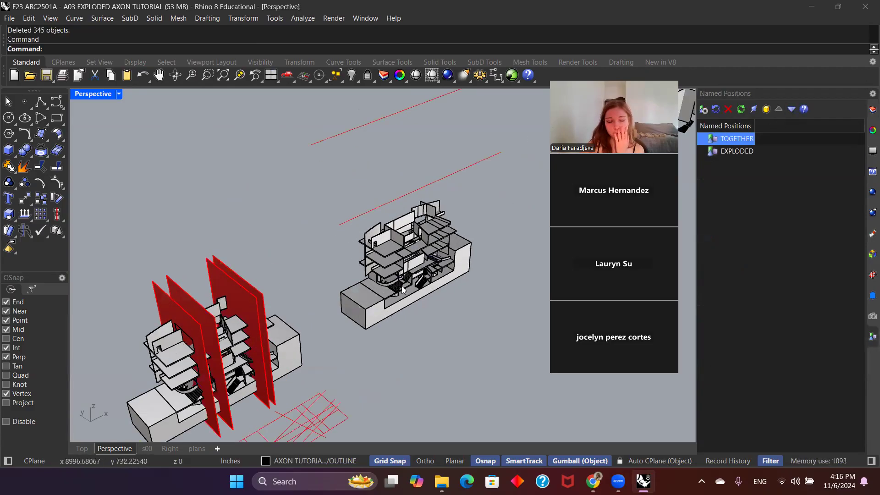
scroll(304, 286, "up", 4)
right_click_drag(303, 285, 311, 304)
scroll(307, 287, "down", 4)
scroll(319, 247, "up", 5)
scroll(319, 247, "down", 3)
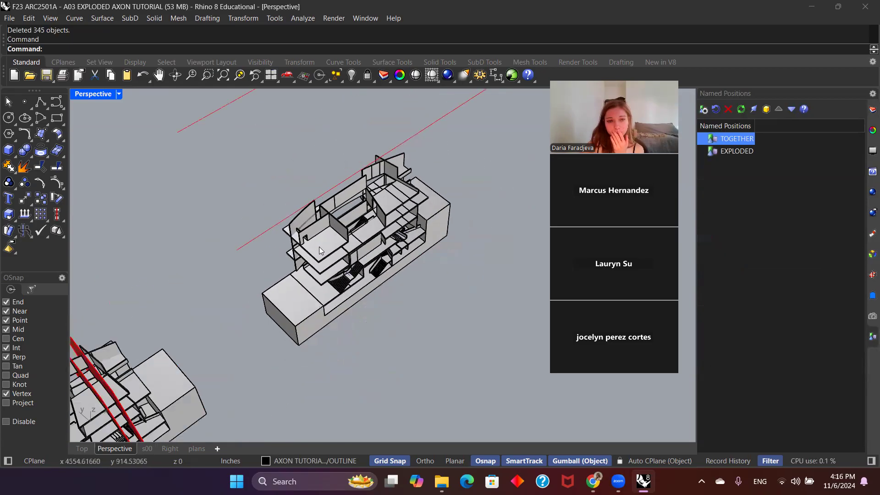
scroll(367, 317, "down", 4)
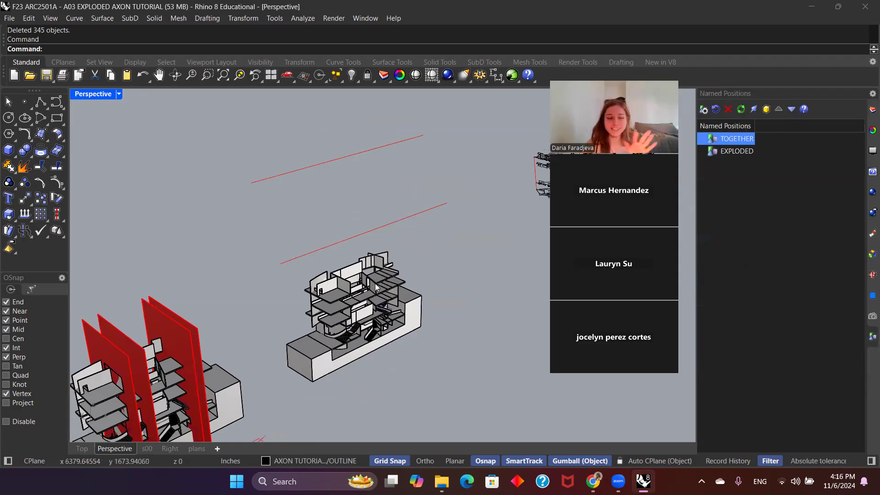
Step: Make the axon plane layer visible and current
left_click(867, 112)
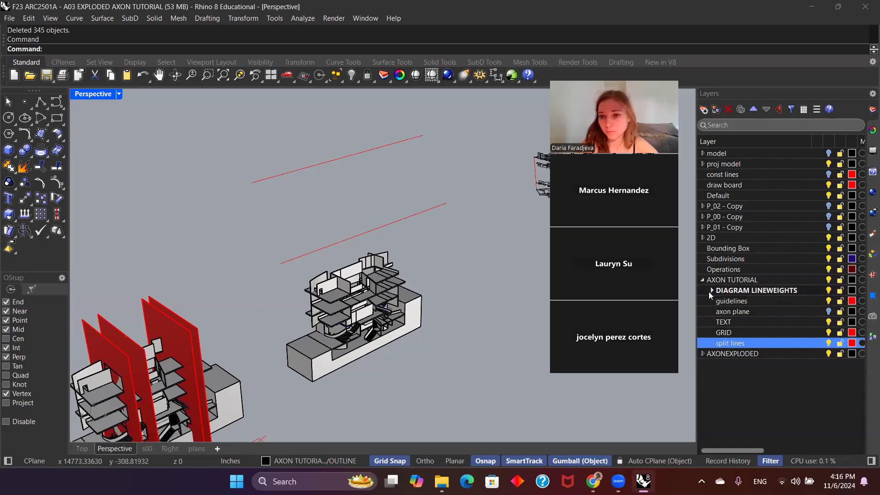
left_click(817, 312)
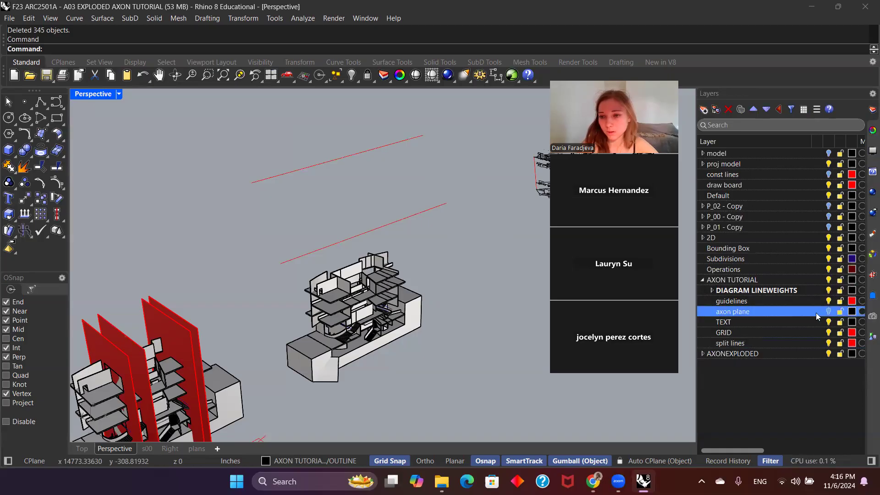
mouse_move(396, 252)
right_mouse_down()
mouse_move(378, 298)
mouse_move(410, 261)
right_mouse_up()
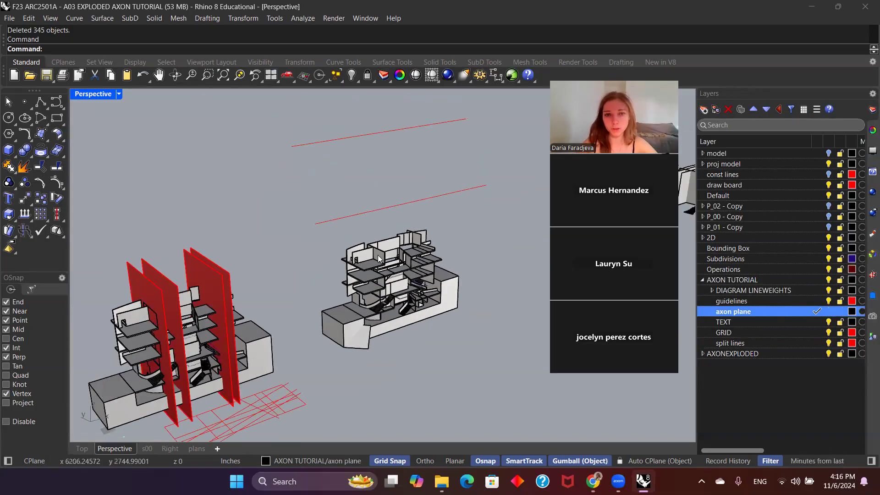
Step: Delete the existing axon plane surface at the near corner of the reassembled model's base block
left_click(358, 344)
left_click(466, 333)
right_click_drag(466, 333, 432, 321)
scroll(433, 321, "up", 5)
left_click(455, 335)
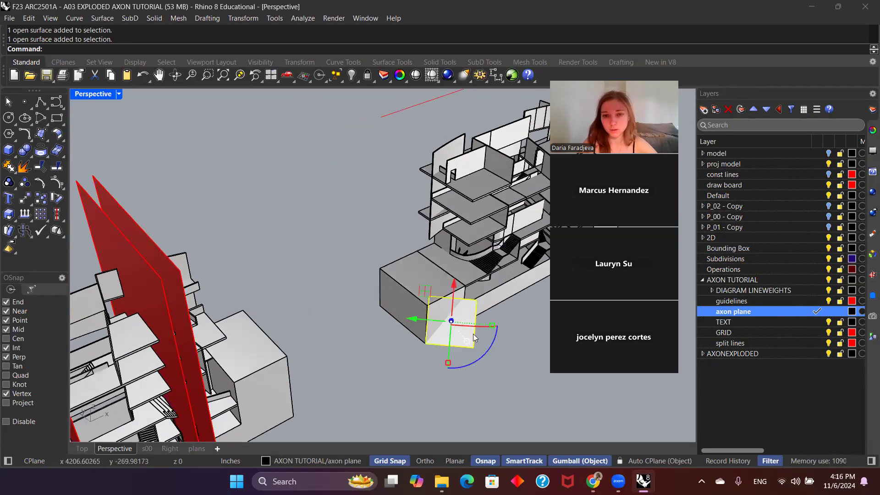
key("Delete")
Step: Draw a small horizontal rectangular plane with the corner-to-corner Plane command, starting at the base block's lower near corner
right_click_drag(410, 287, 515, 280)
left_click(40, 134)
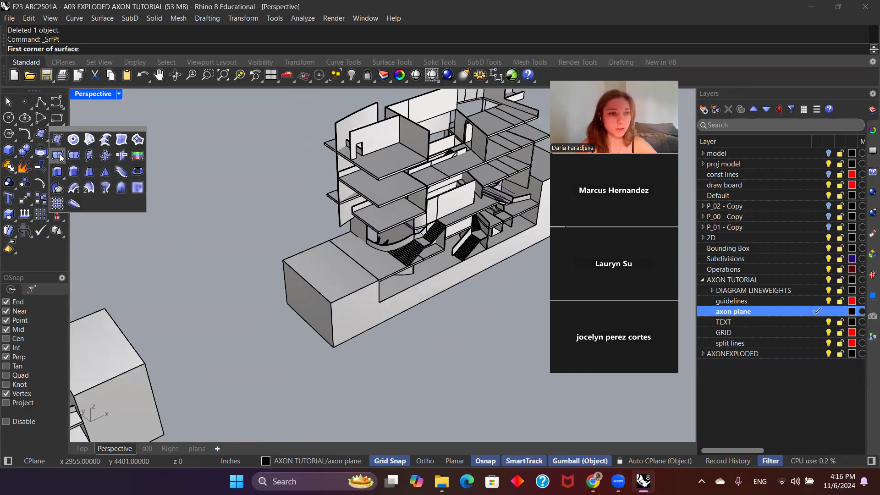
left_click(61, 158)
left_click(45, 137)
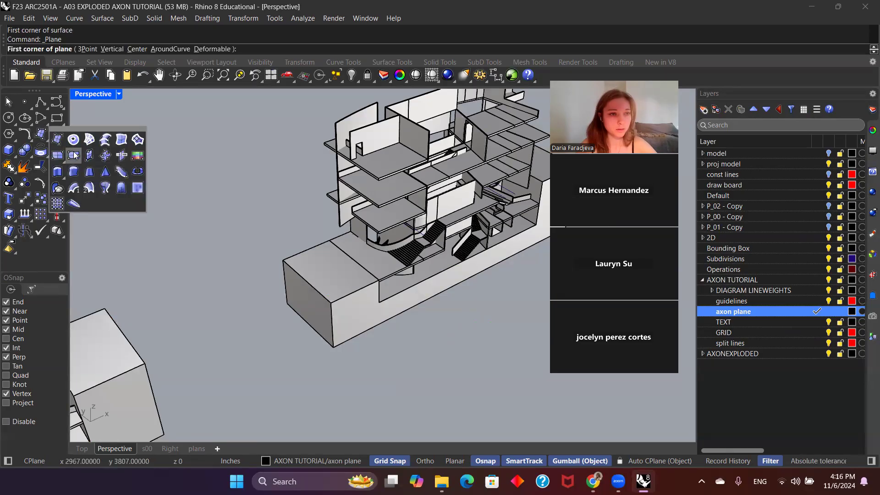
left_click(74, 155)
mouse_move(42, 138)
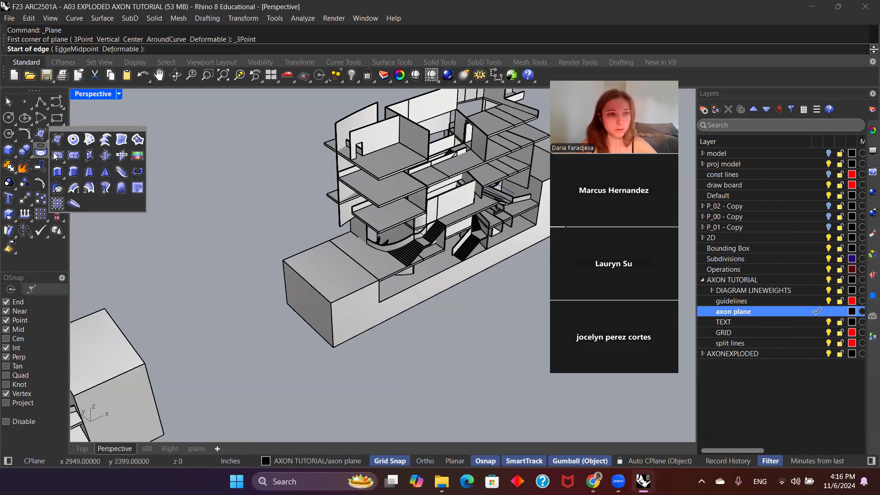
left_click(54, 156)
left_click(334, 348)
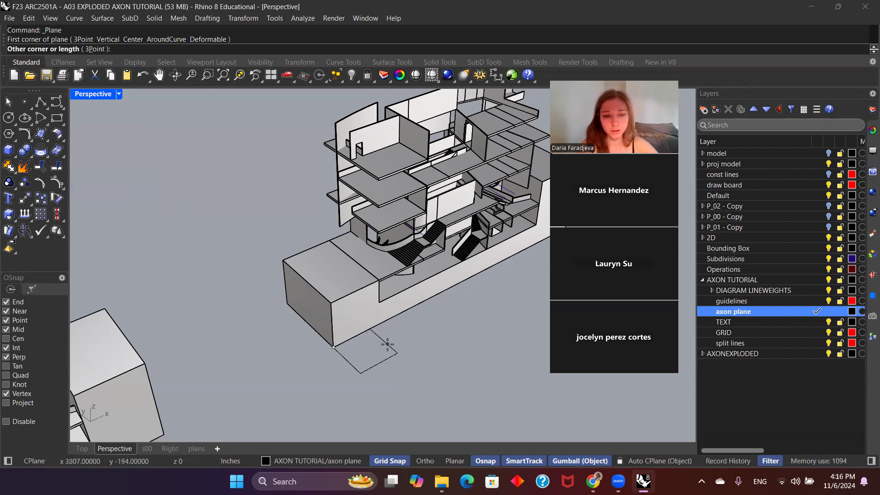
left_click(388, 345)
Step: Place the opposite corner of the small plane, select the plane, and set the gumball alignment to Object
left_click(377, 349)
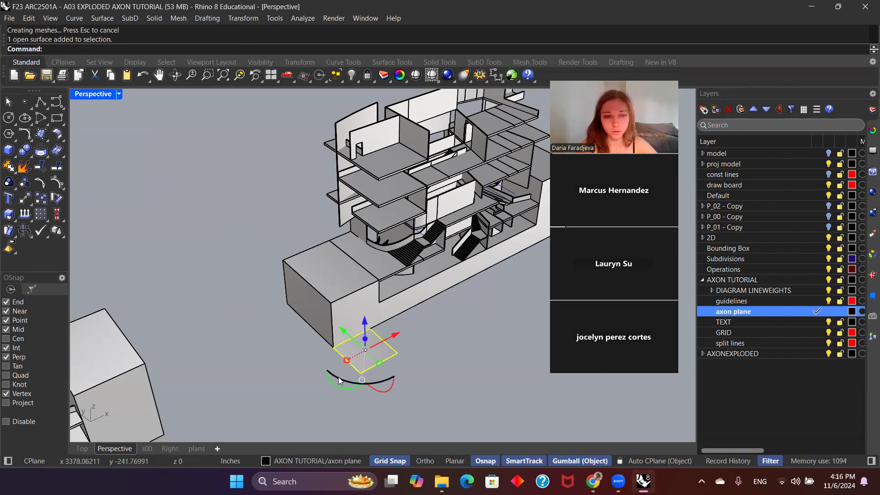
left_click(416, 385)
left_click(376, 350)
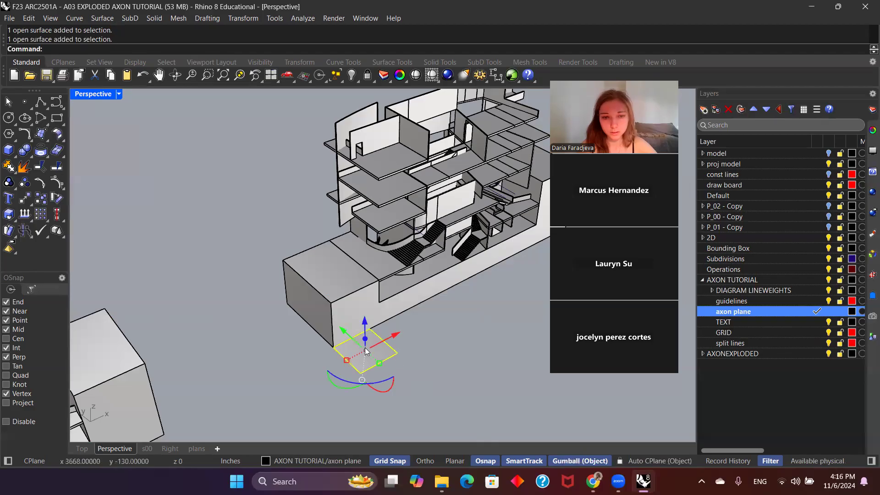
left_click(563, 461)
left_click(579, 461)
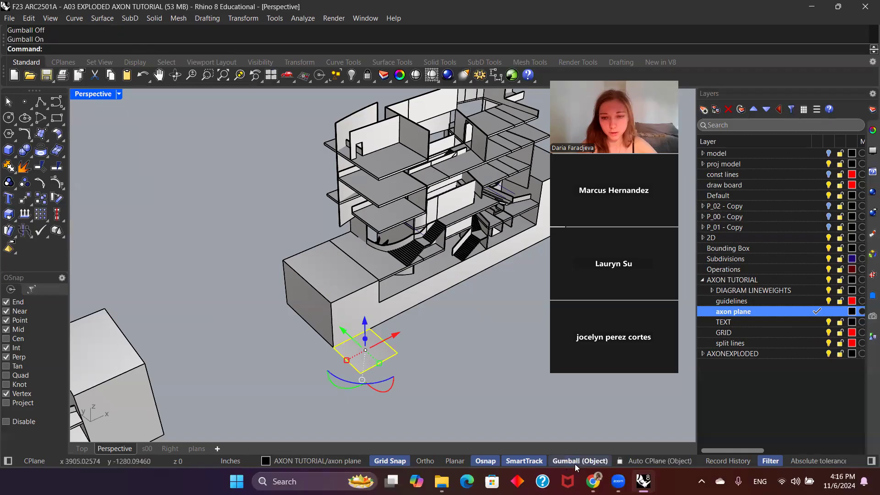
right_click(575, 463)
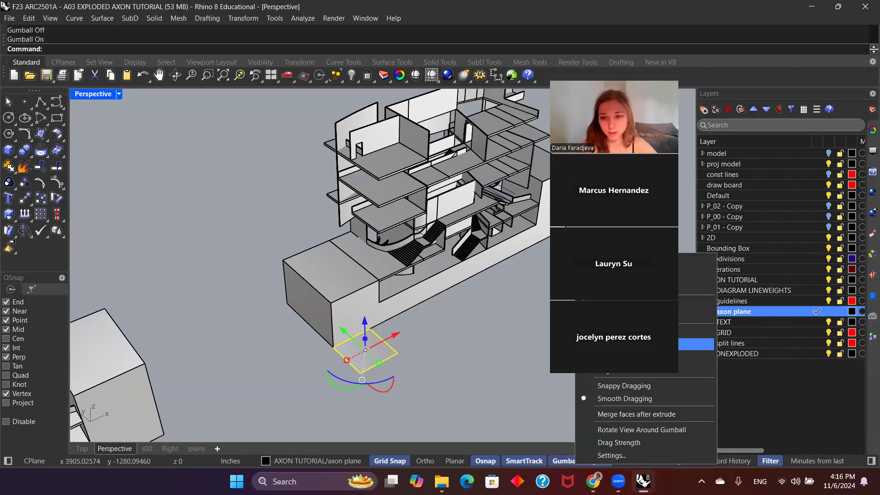
Step: Rotate the selected plane 45 degrees horizontally about its vertical axis
left_click(389, 381)
type("4")
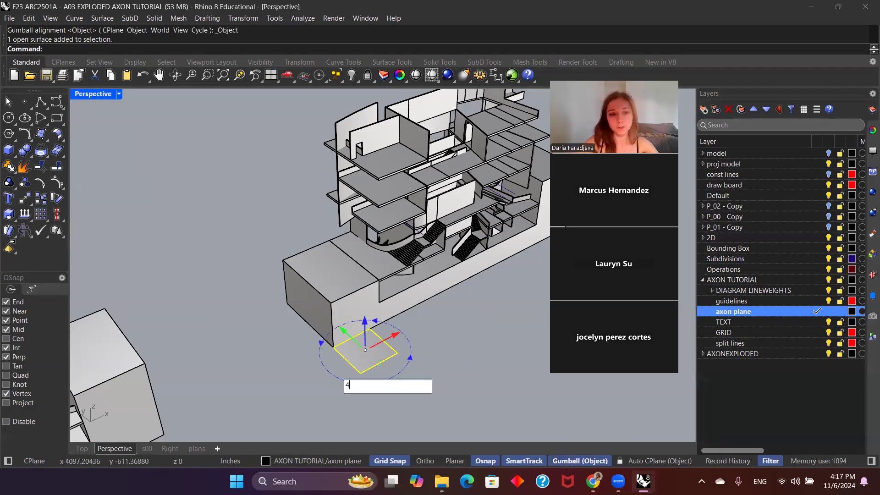
type("5")
key("Return")
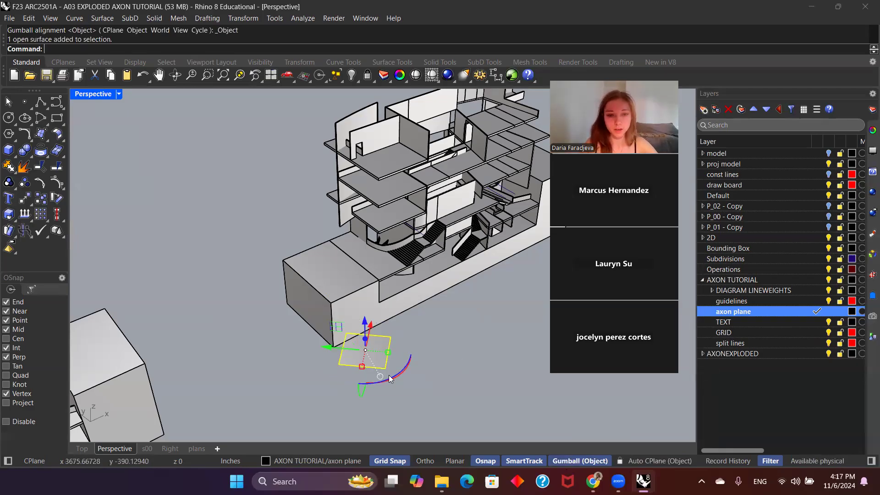
left_click(362, 392)
key("Return")
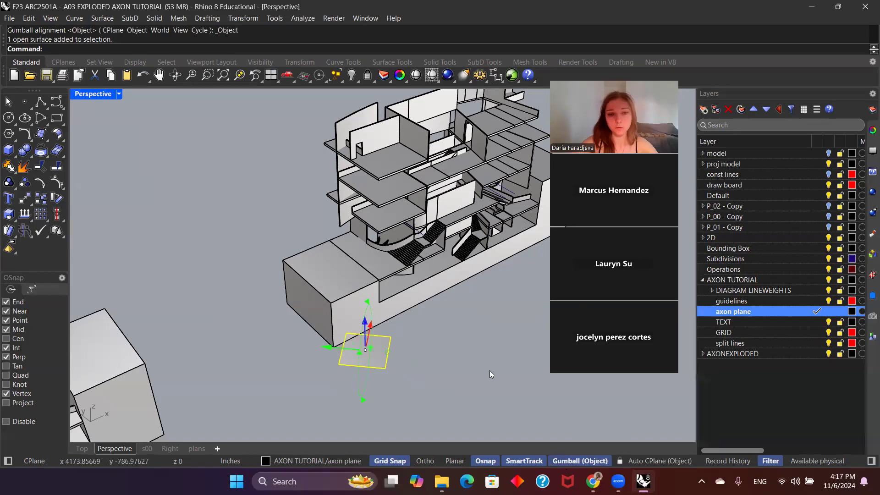
key("ctrl+z")
Step: Tilt the plane 45 degrees out of the horizontal about its own Y axis
left_click(350, 395)
left_click(374, 361)
left_click(362, 401)
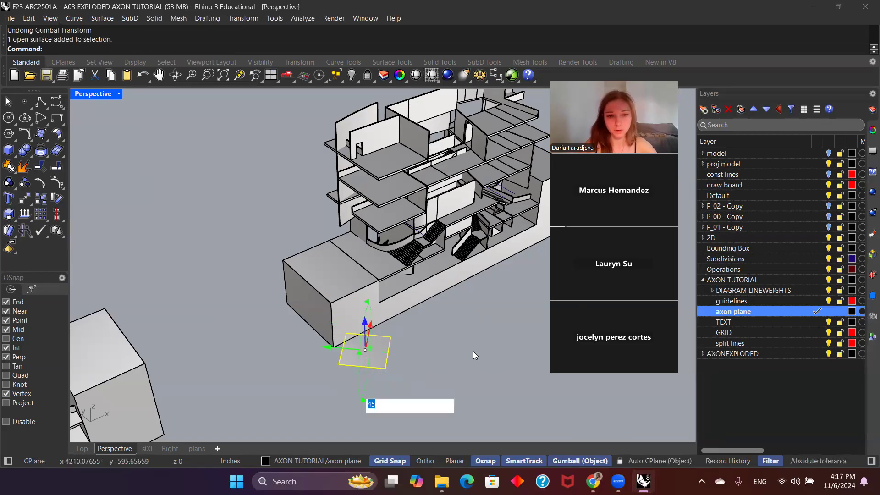
key("Return")
left_click(473, 351)
Step: Move the tilted plane by its lower corner onto the base block's lower near corner
left_click(385, 370)
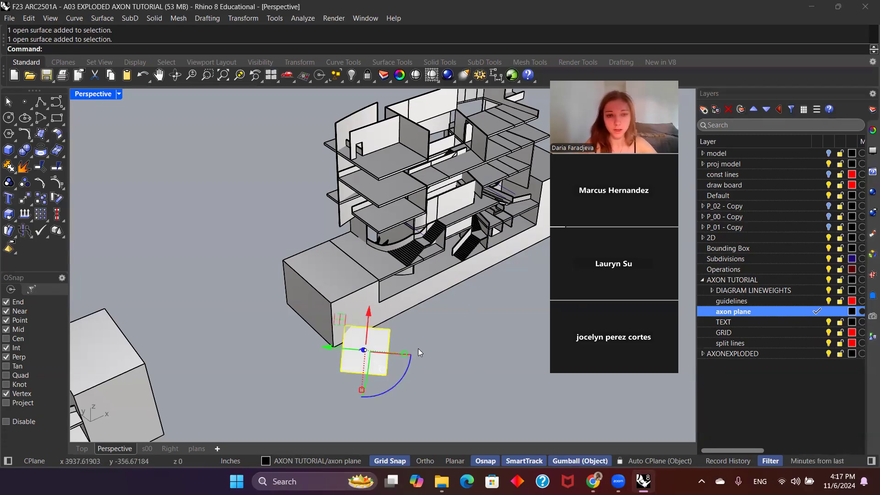
type("move")
key("Return")
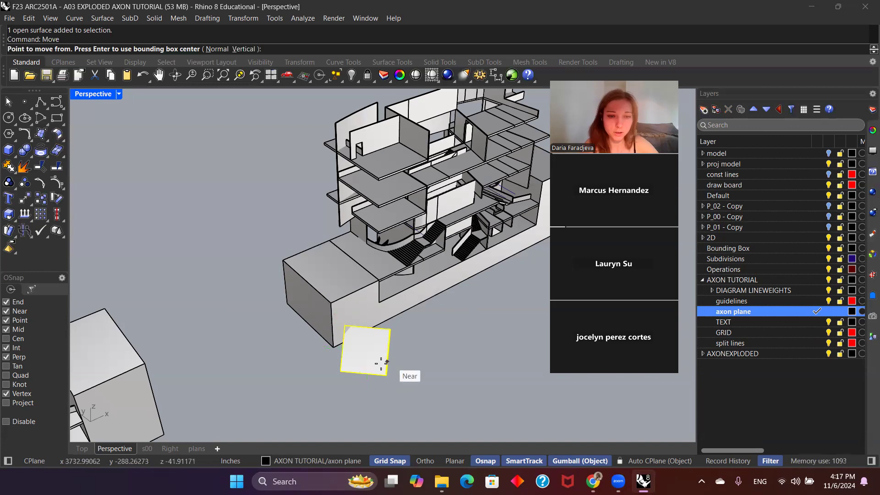
left_click(343, 371)
left_click(333, 347)
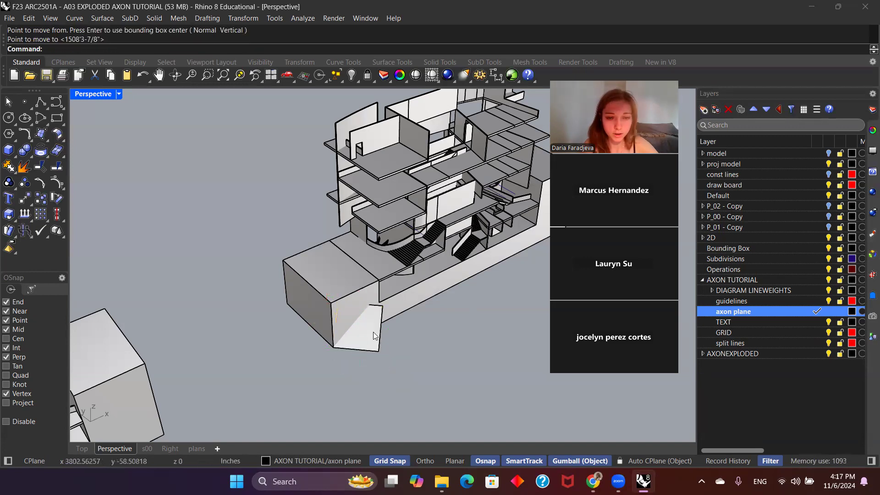
Step: Examine how the tilted plane sits against the corner of the base block, from above and from the side
right_click_drag(376, 336, 369, 334)
scroll(367, 335, "down", 8)
right_click_drag(458, 380, 365, 368, "shift")
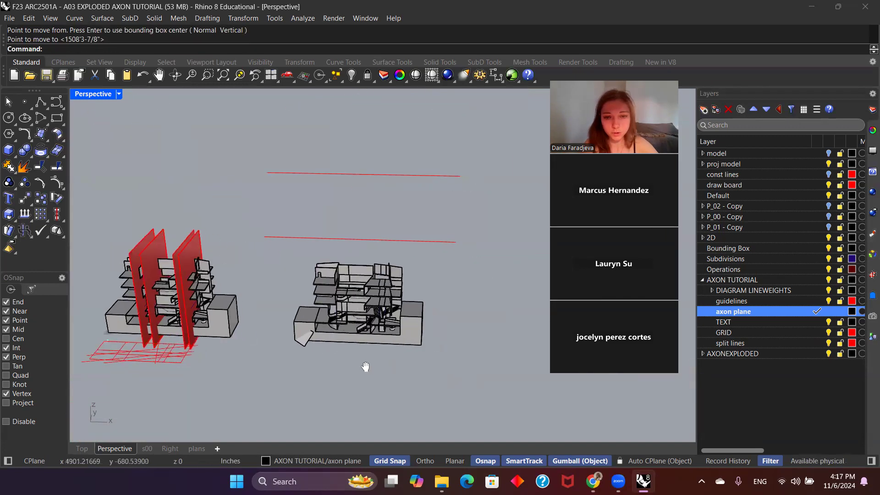
scroll(325, 331, "up", 9)
scroll(325, 330, "down", 3)
right_click_drag(324, 330, 288, 333)
scroll(354, 347, "up", 5)
right_click_drag(353, 347, 340, 294, "shift")
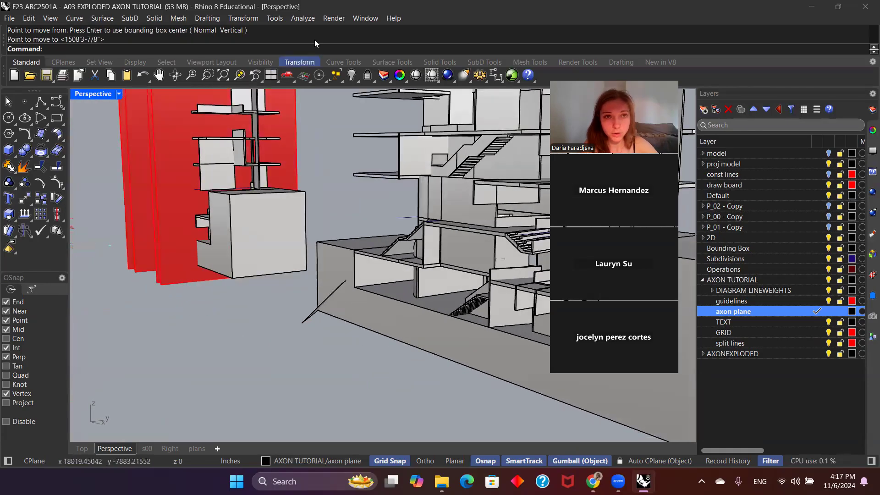
Step: Try to add an angle dimension between the base block's lower long edge and the lower edge of the tilted plane
left_click(214, 20)
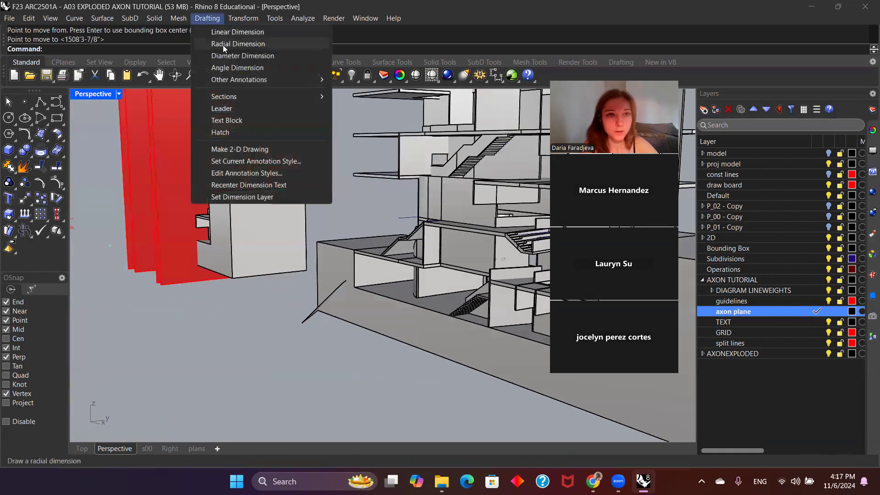
left_click(227, 68)
left_click(335, 319)
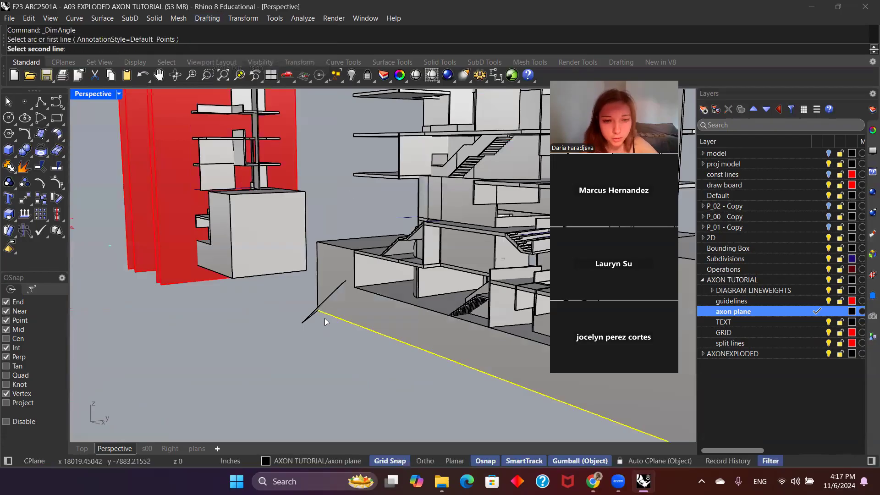
left_click(311, 316)
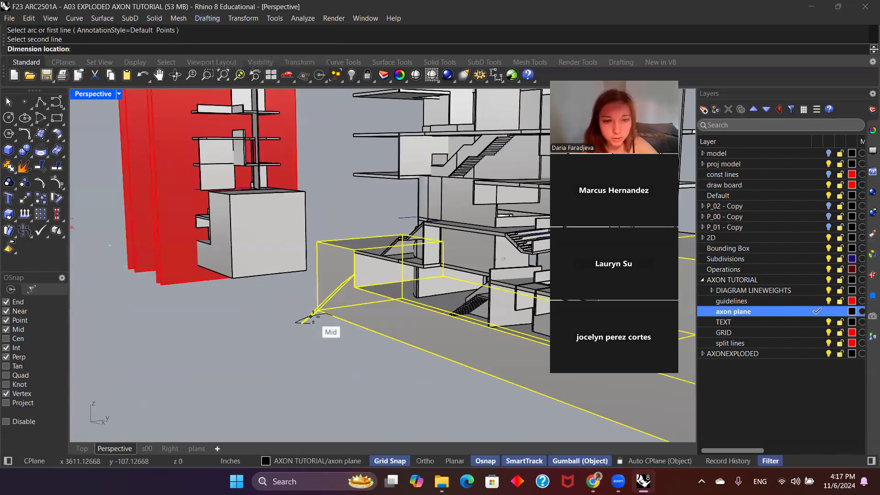
left_click(328, 338)
right_click(327, 319)
scroll(329, 320, "up", 3)
left_click(329, 313)
left_click(315, 316)
left_click(322, 328)
Step: Inspect the tilted plane's slope and lower edge where it meets the base block, close up and from opposite sides
right_click_drag(322, 326, 415, 358)
scroll(414, 357, "down", 7)
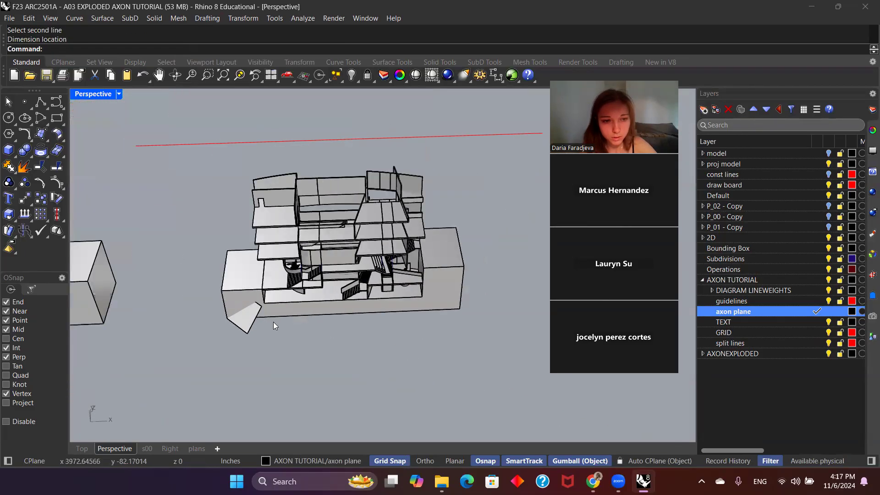
scroll(274, 322, "up", 7)
left_click(220, 320)
right_click_drag(220, 321, 292, 260)
left_click(313, 344)
scroll(307, 393, "up", 3)
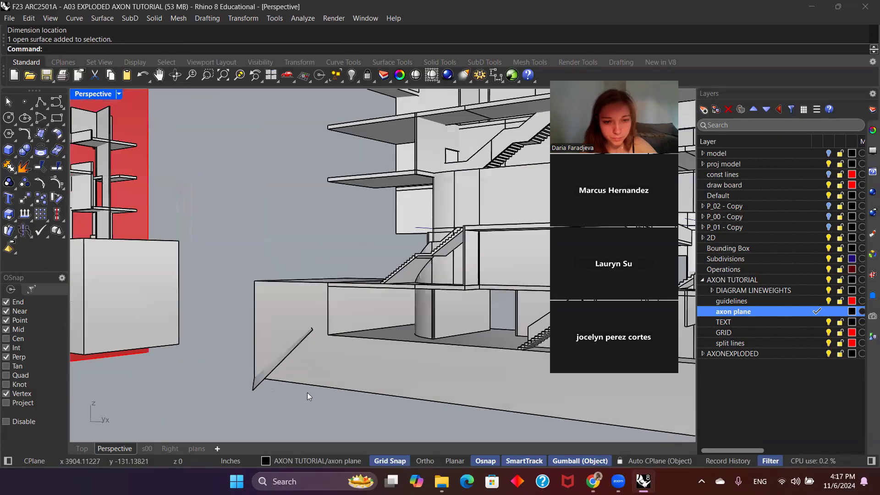
scroll(307, 393, "down", 6)
right_click_drag(307, 393, 327, 403)
scroll(282, 355, "up", 3)
left_click(280, 326)
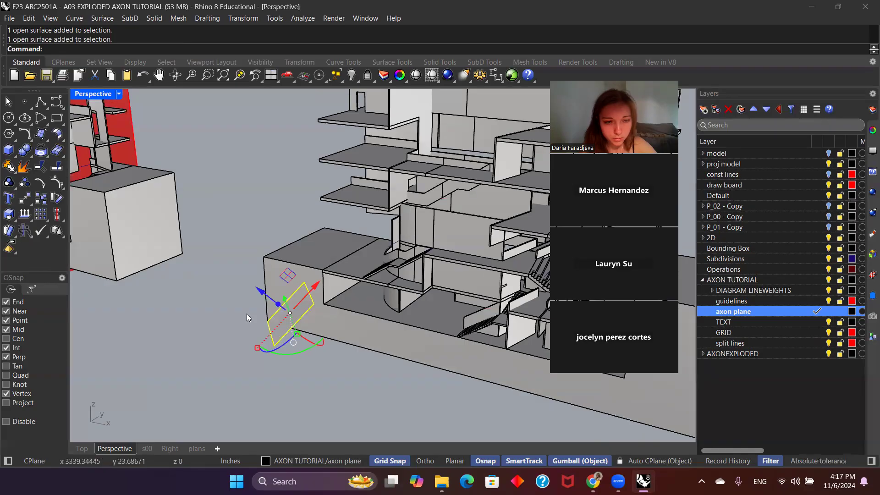
scroll(261, 315, "up", 3)
scroll(260, 315, "up", 1)
scroll(318, 340, "down", 3)
Step: Dimension the angle between the base block's lower long edge and the tilted plane's lower edge
right_click(376, 372)
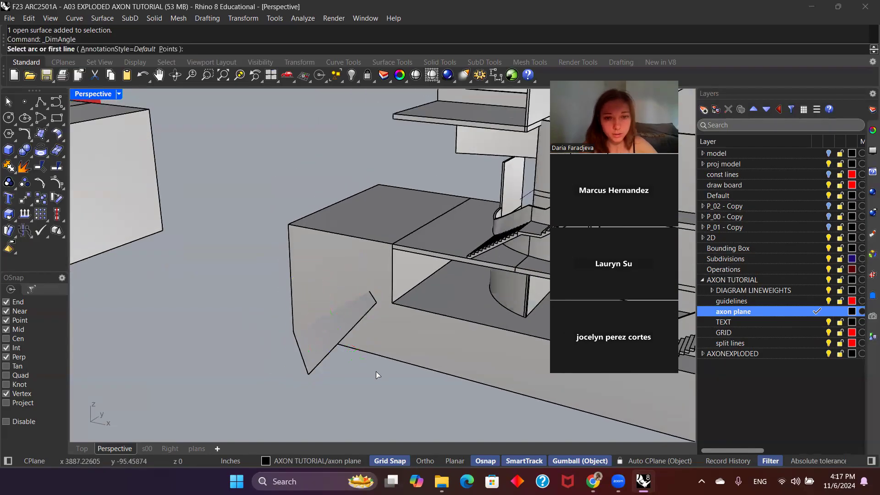
left_click(372, 354)
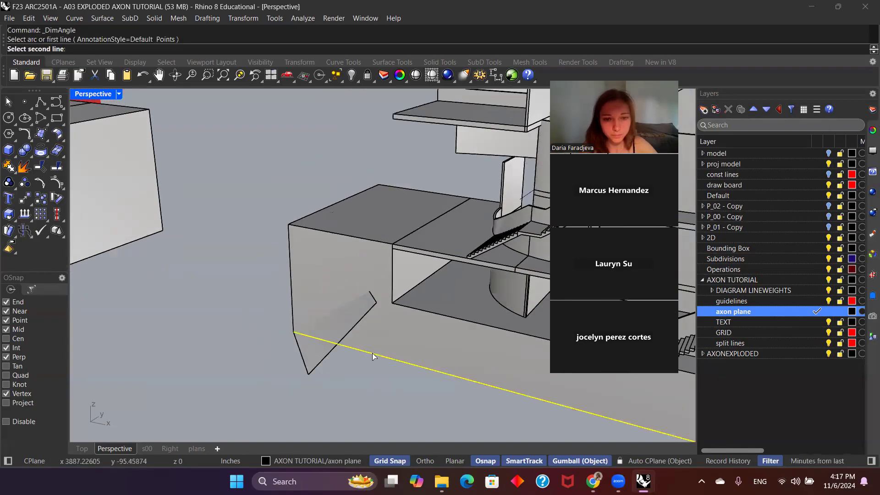
left_click(302, 364)
left_click(316, 379)
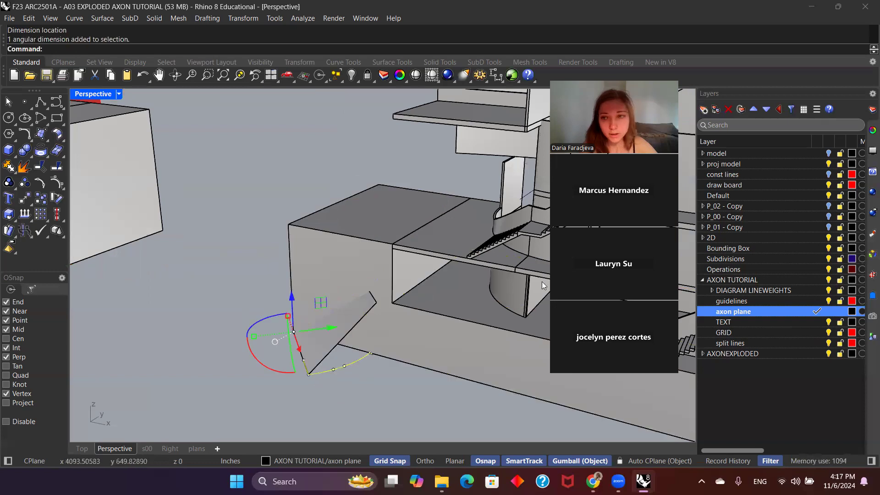
Step: Check the angle value in the new angular dimension's properties
left_click(873, 130)
left_click_drag(732, 351, 701, 344)
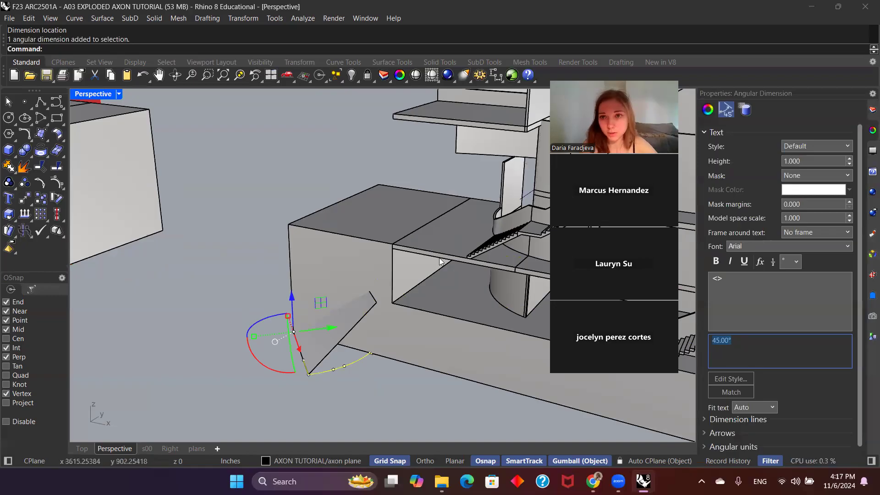
left_click(394, 388)
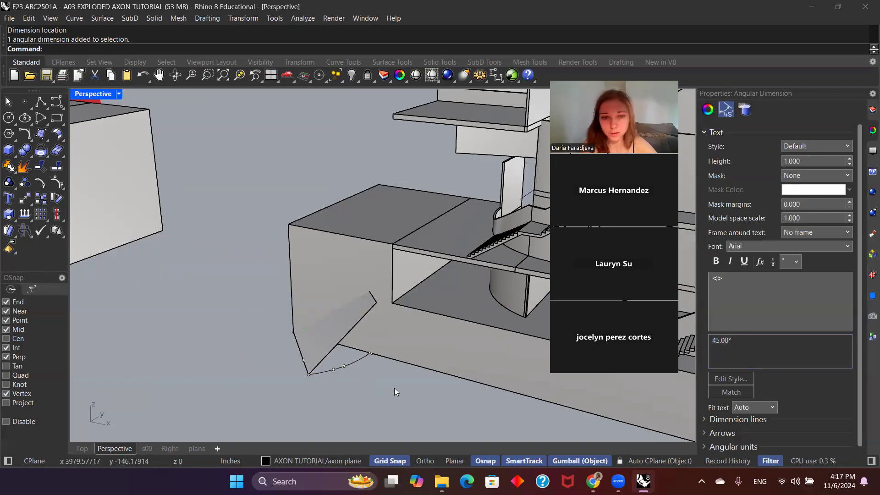
Step: Review the tilted plane and its angle dimension relative to the whole building model, from near and far
scroll(356, 300, "down", 9)
right_click_drag(325, 347, 313, 352)
scroll(371, 343, "down", 3)
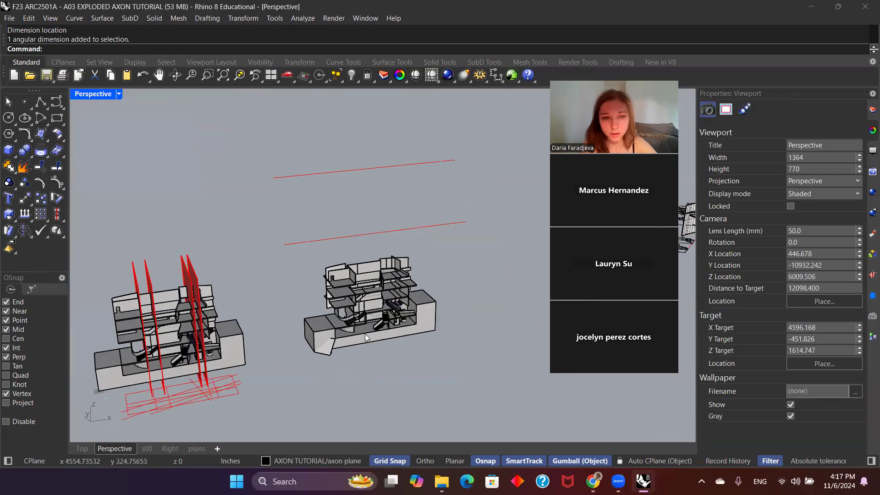
scroll(318, 323, "up", 6)
left_click(308, 320)
left_click(357, 346)
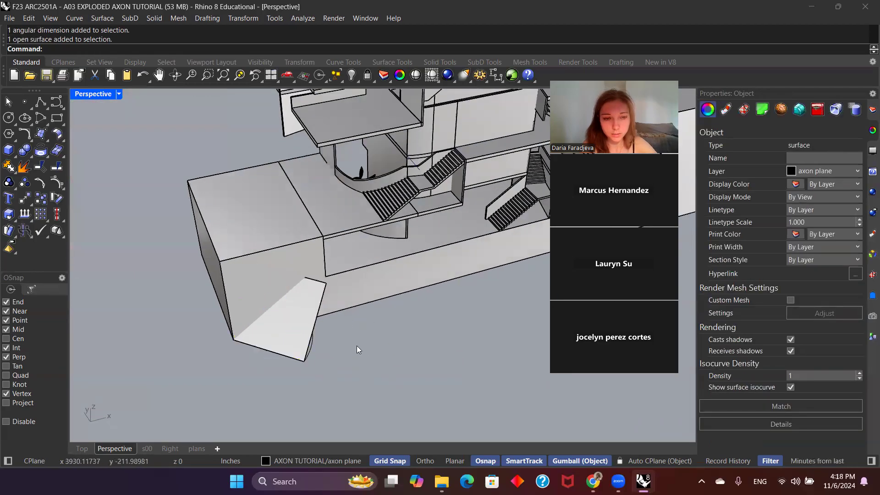
scroll(345, 334, "down", 5)
scroll(361, 331, "down", 1)
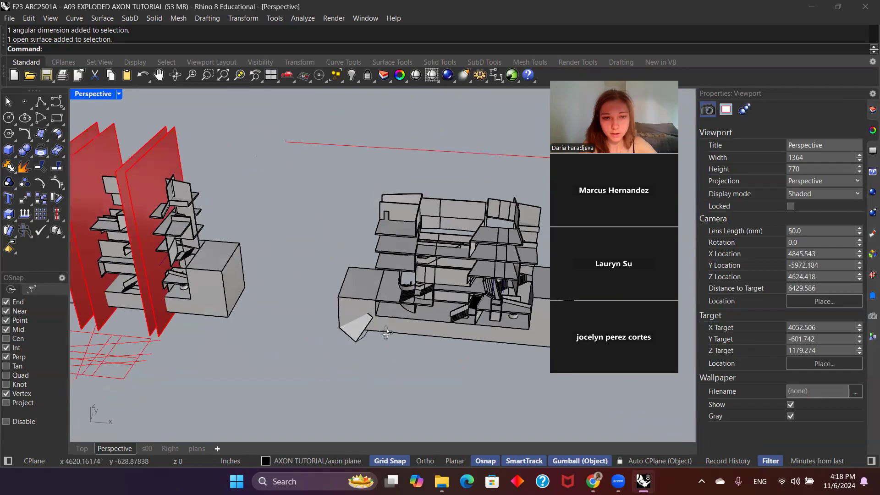
scroll(367, 339, "up", 8)
left_click(388, 367)
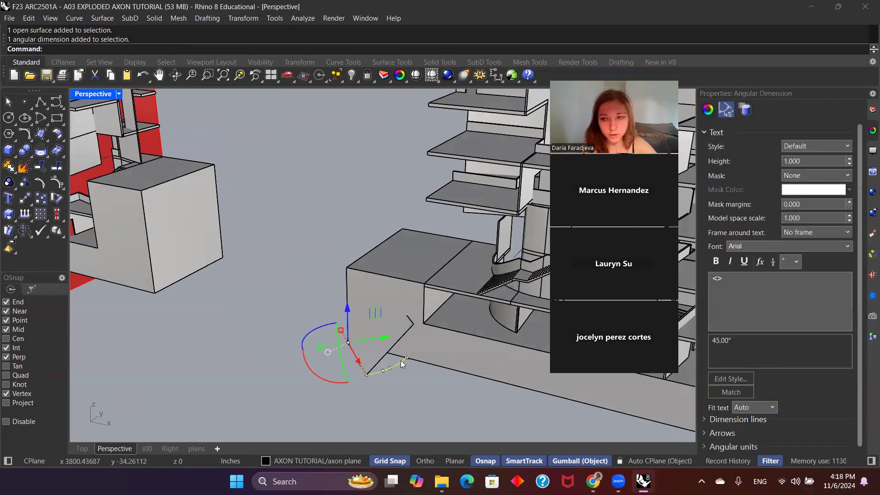
scroll(361, 345, "down", 6)
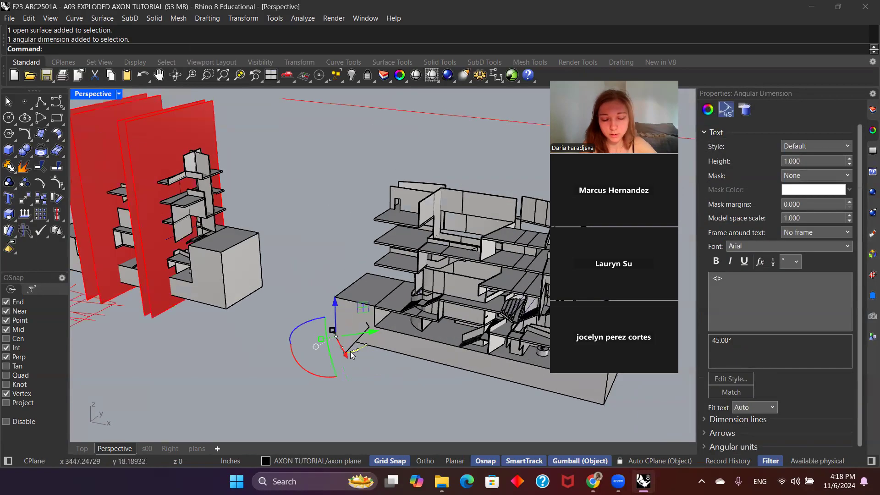
scroll(360, 342, "down", 3)
scroll(353, 336, "up", 5)
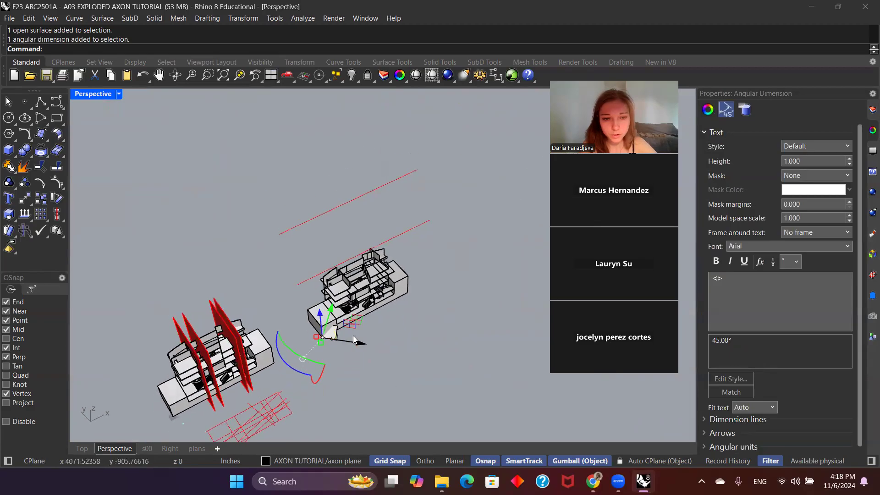
scroll(345, 327, "down", 2)
left_click(324, 352)
scroll(323, 351, "up", 7)
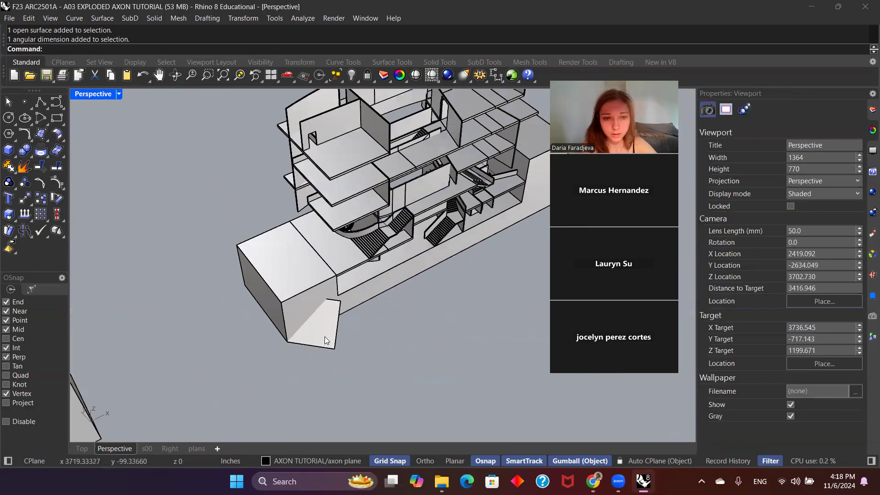
Step: Try orienting the camera to the tilted axon plane with OrientCameraToSrf and Flip set to Yes
left_click(325, 337)
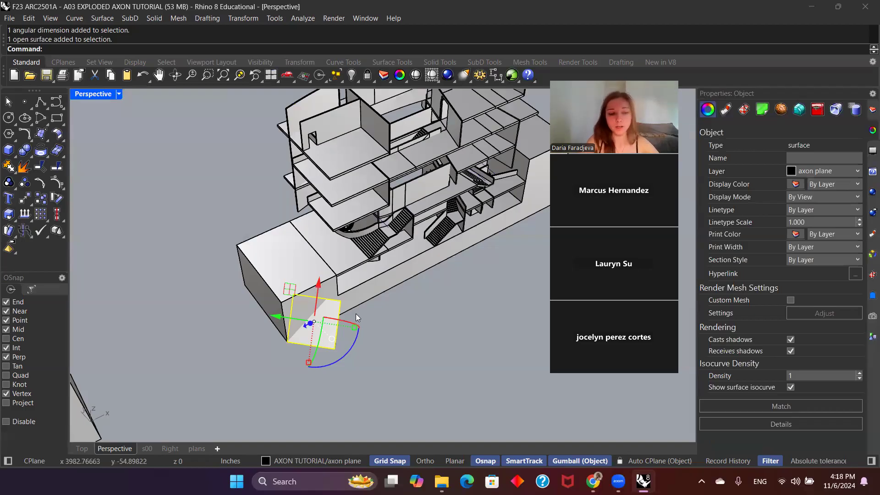
type("OrientCameraToSrf")
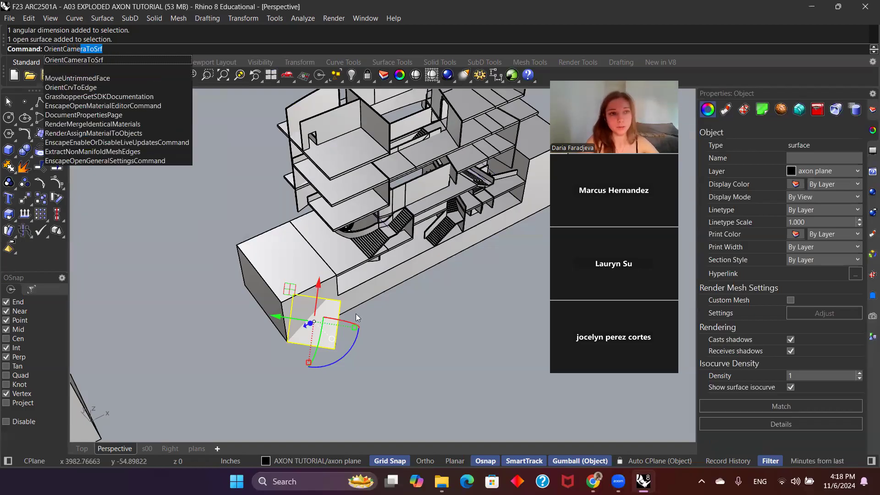
key("Return")
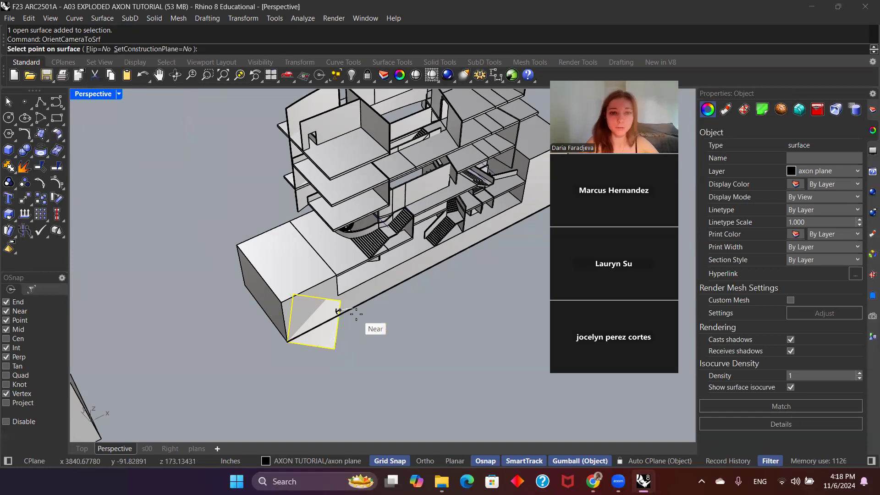
right_click_drag(329, 228, 352, 276)
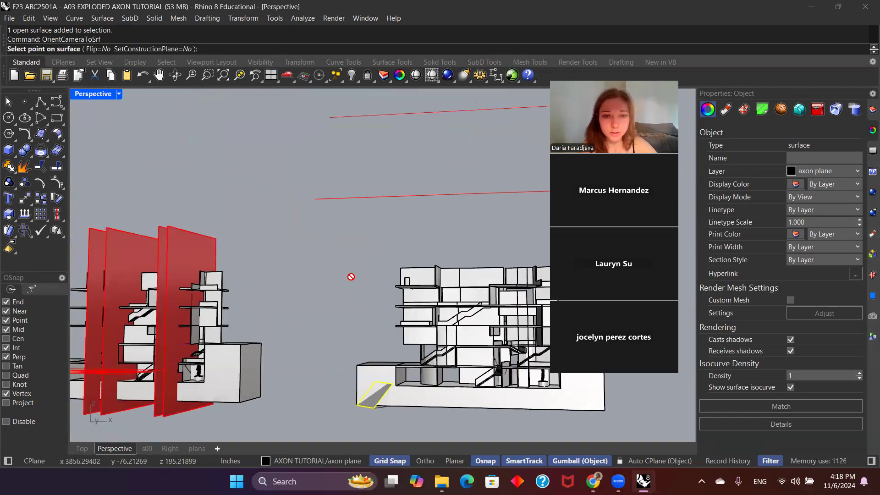
scroll(370, 377, "up", 9)
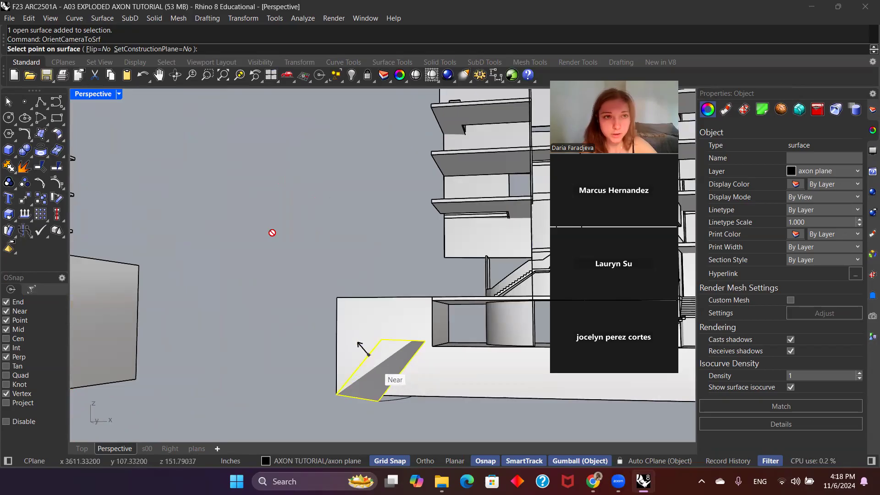
left_click(95, 50)
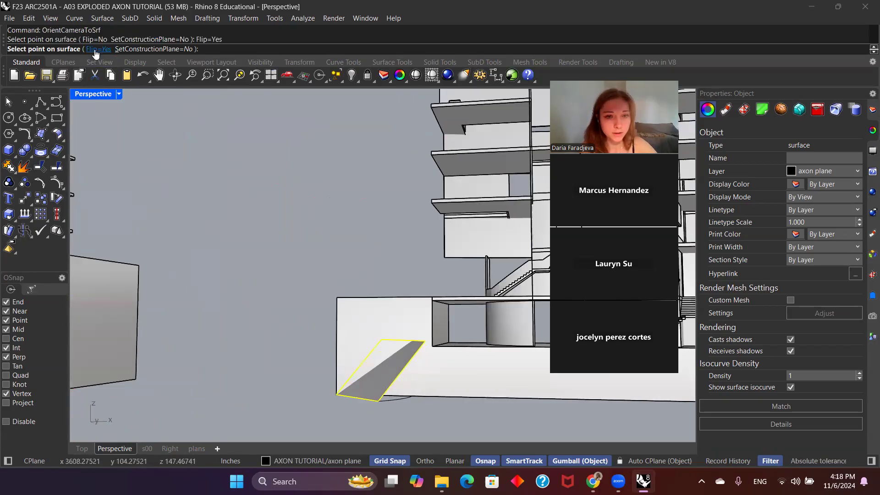
left_click(381, 371)
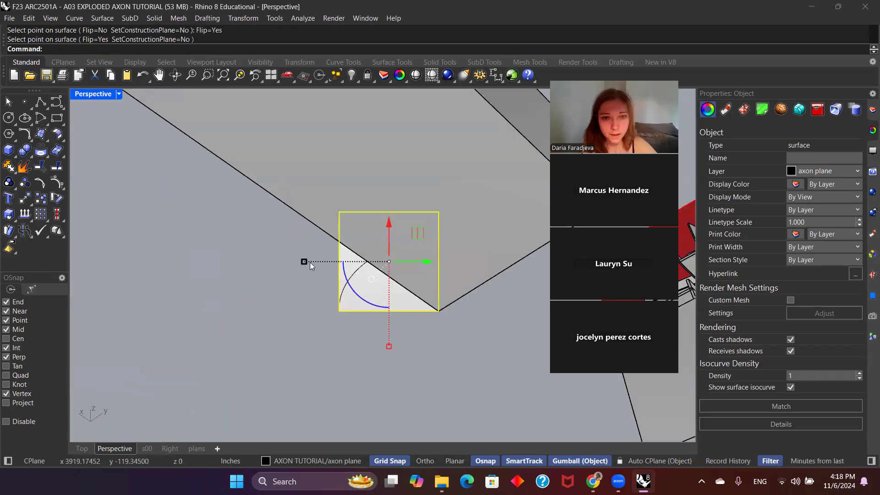
scroll(365, 246, "down", 5)
scroll(339, 218, "up", 2)
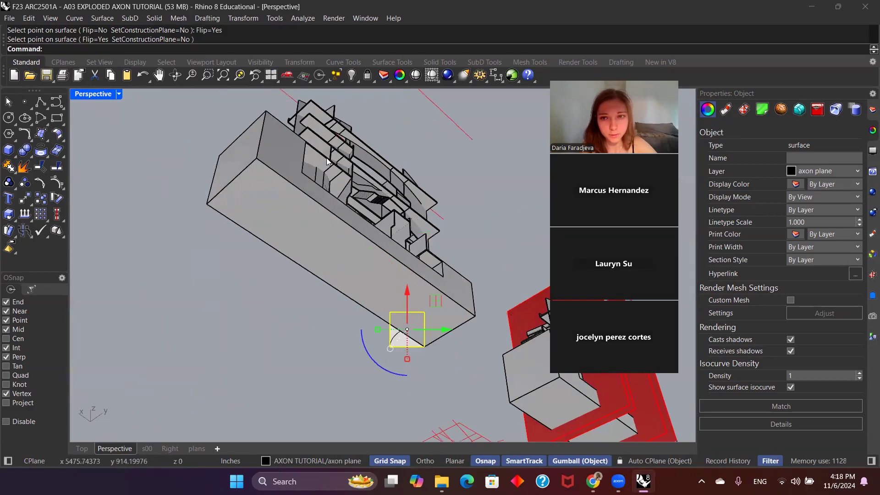
Step: Orient the camera to the tilted axon plane from above with OrientCameraToSrf, keeping Flip set to No
right_click_drag(339, 217, 347, 301)
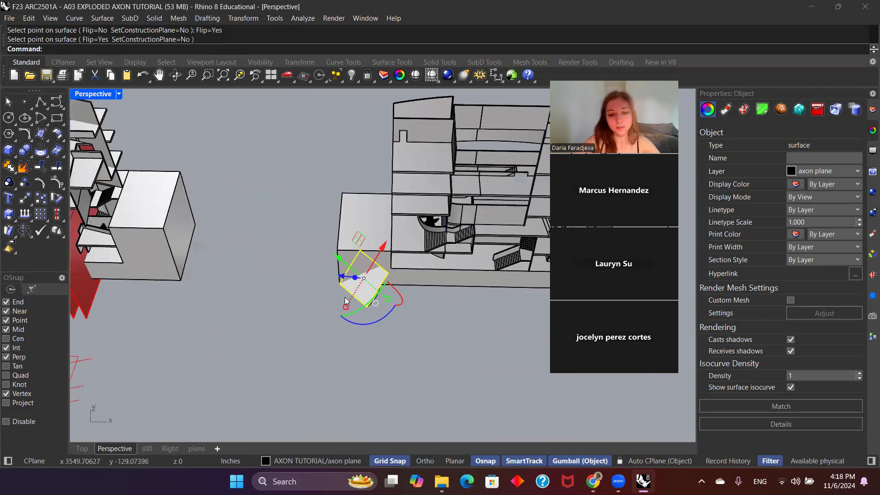
type("OrientCam")
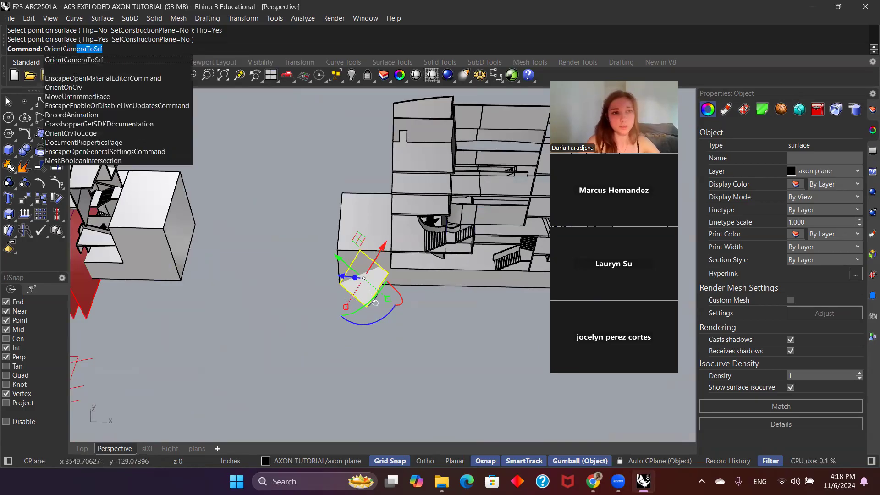
key("Return")
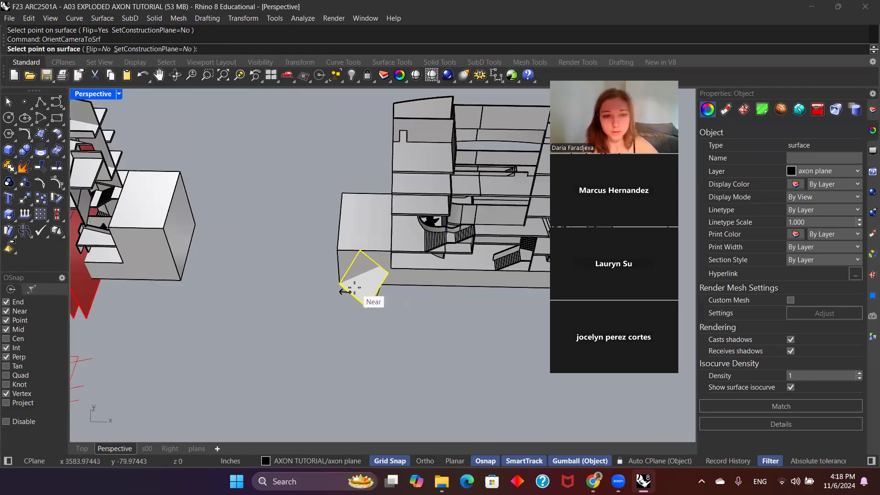
right_click_drag(360, 286, 360, 294)
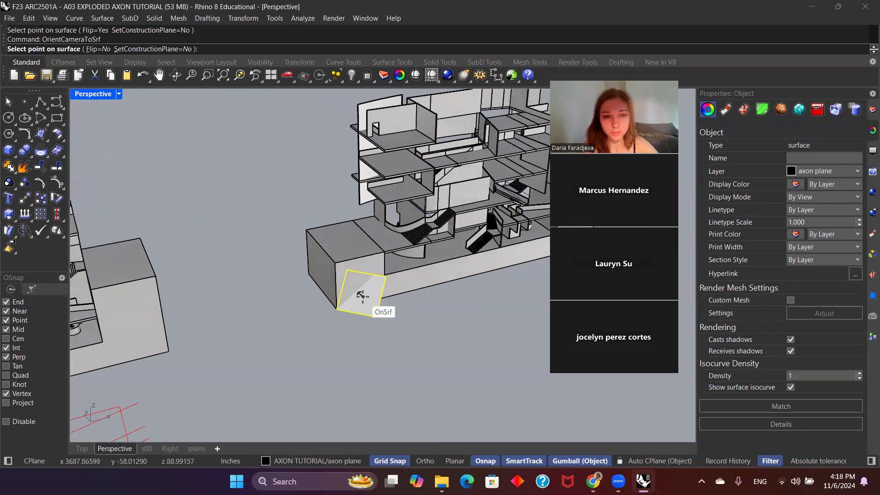
left_click(358, 295)
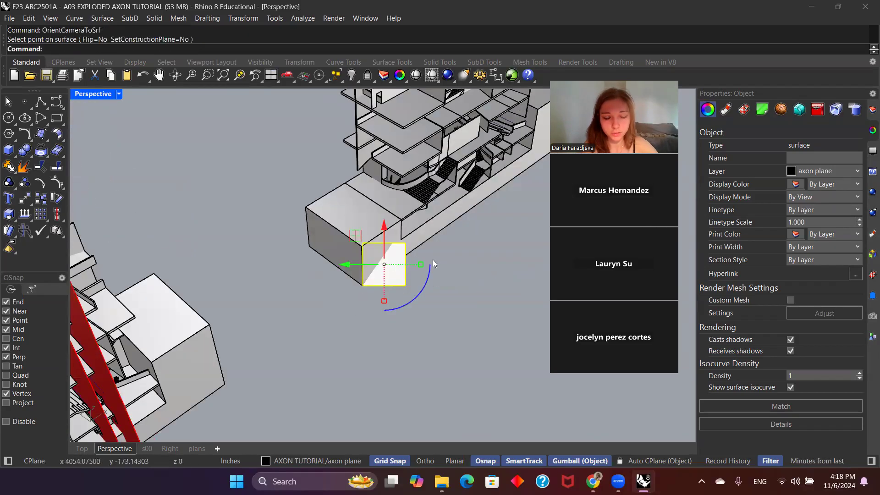
right_click_drag(452, 220, 397, 327, "shift")
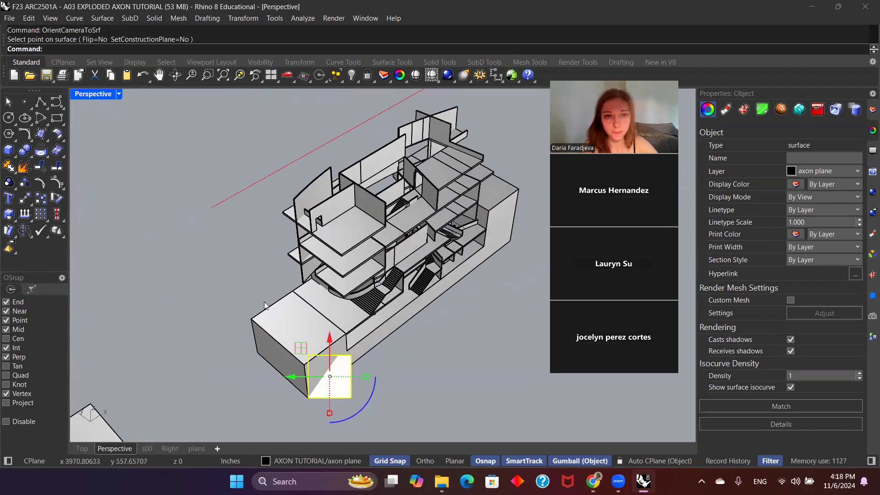
Step: Orbit away from the axon plane, realign the camera to it with Flip set to No, and frame the building model
mouse_move(440, 292)
right_mouse_down("shift")
mouse_move(444, 309)
mouse_move(447, 266)
mouse_move(443, 275)
mouse_move(459, 251)
mouse_move(429, 297)
right_mouse_up("shift")
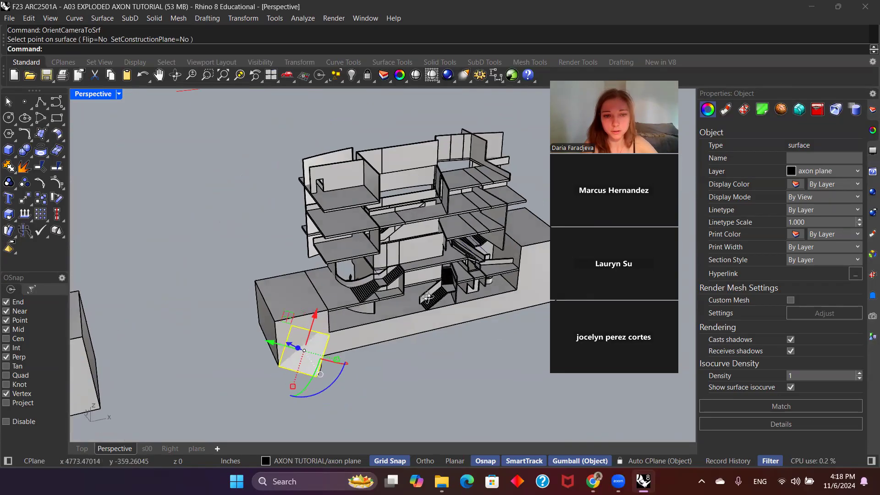
key("Up")
key("Return")
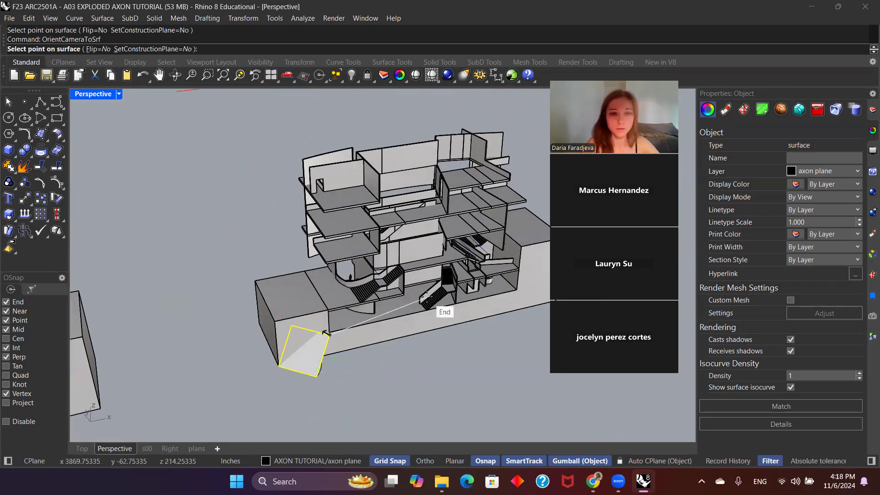
left_click(304, 354)
right_click_drag(447, 247, 391, 354, "shift")
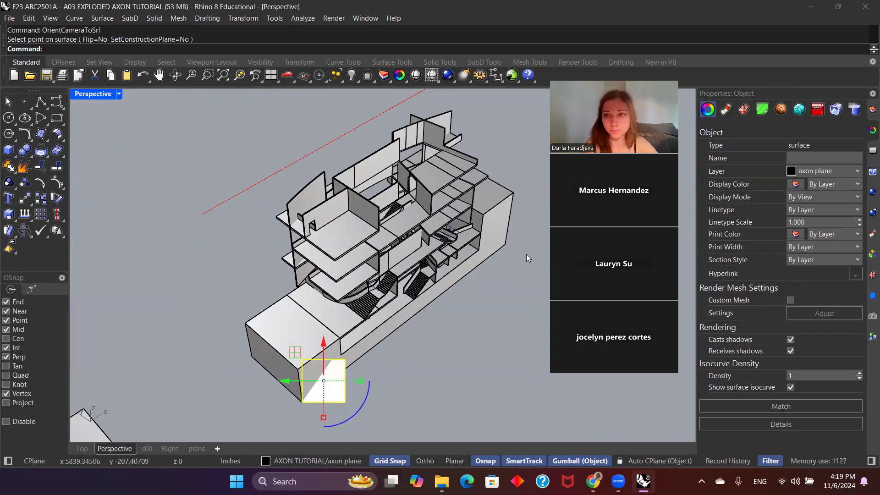
Step: Hide the guidelines layer under AXON TUTORIAL
left_click(872, 130)
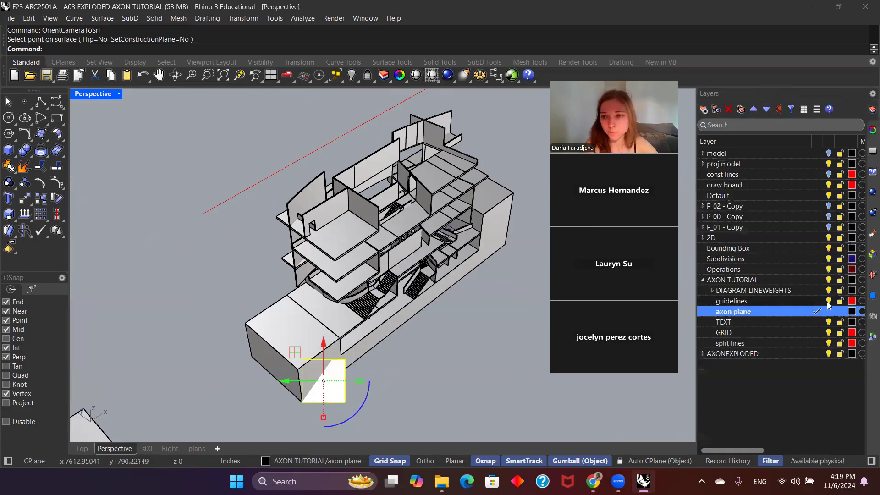
left_click(789, 302)
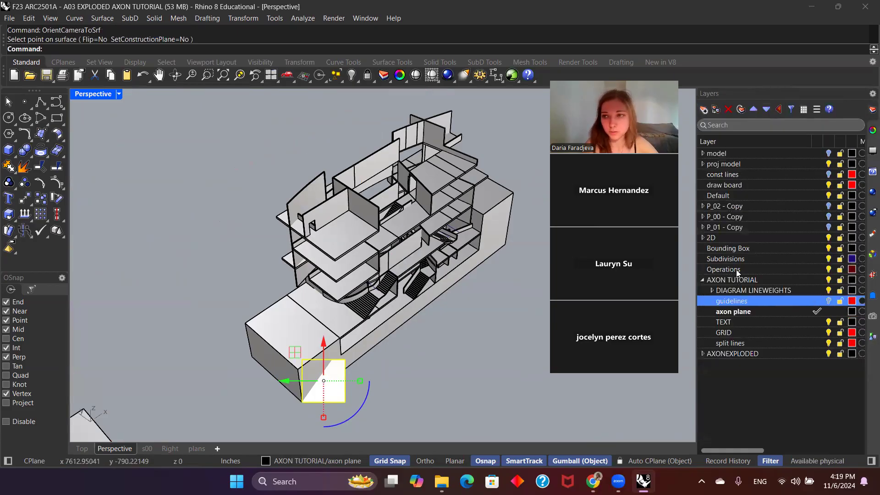
Step: Deselect the axon plane and set the Perspective viewport's projection to Parallel
left_click(873, 130)
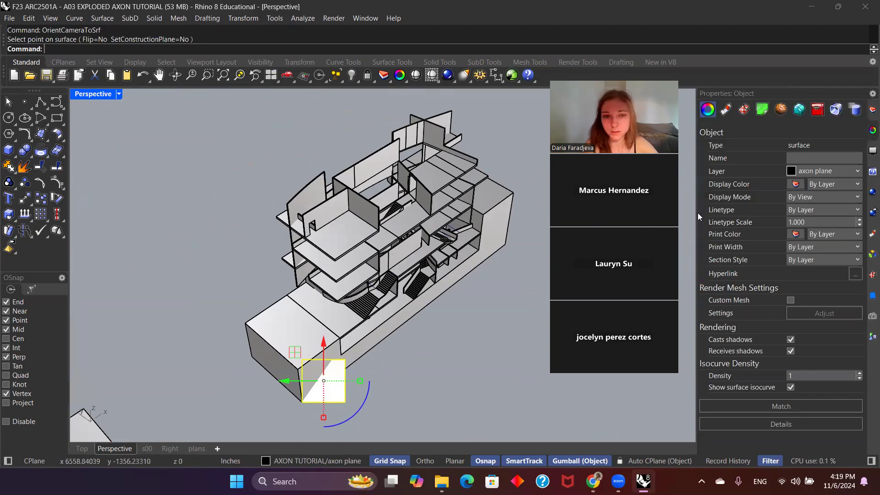
key("Escape")
left_click(834, 180)
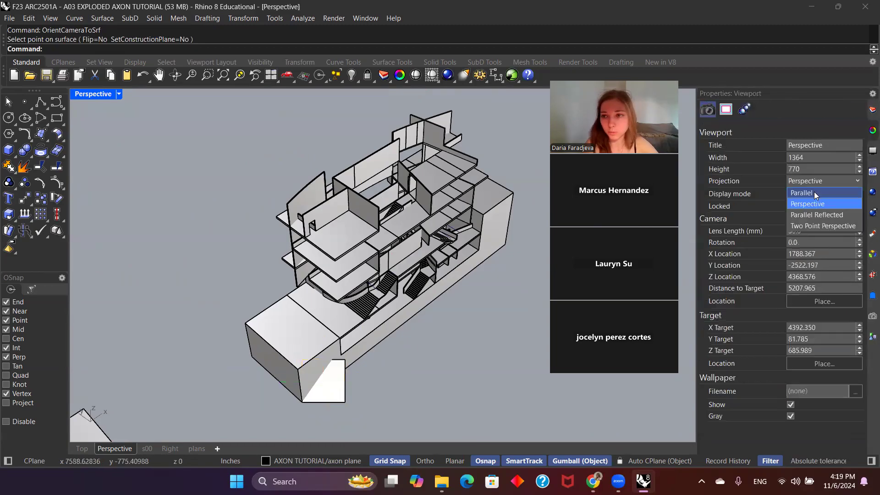
left_click(815, 191)
right_click_drag(460, 278, 421, 320, "shift")
scroll(366, 320, "down", 2)
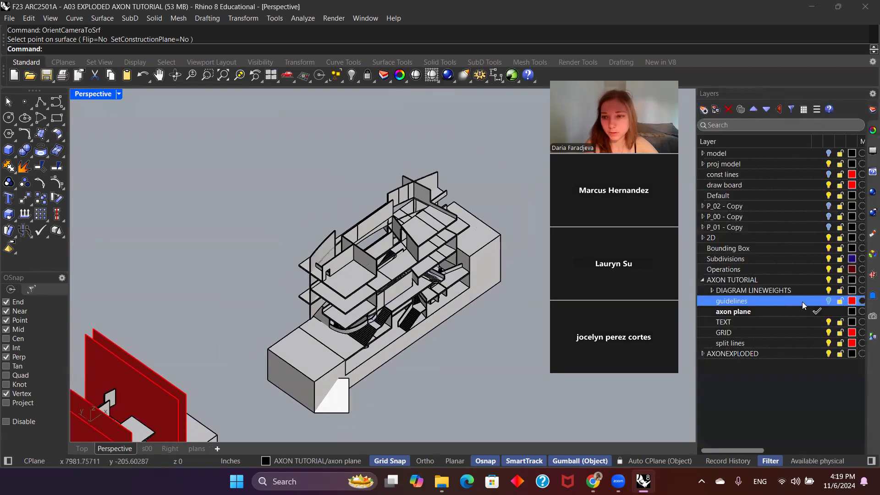
Step: Make TEXT the current layer and hide the axon plane layer
left_click(816, 321)
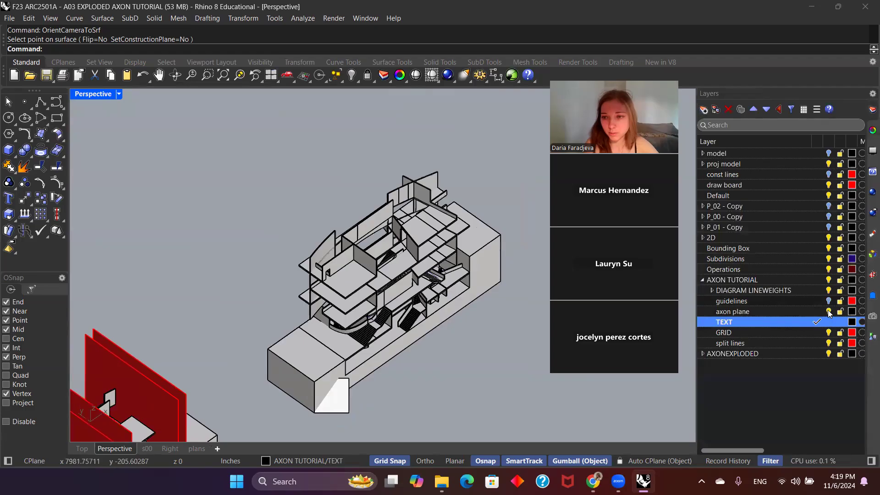
left_click(829, 312)
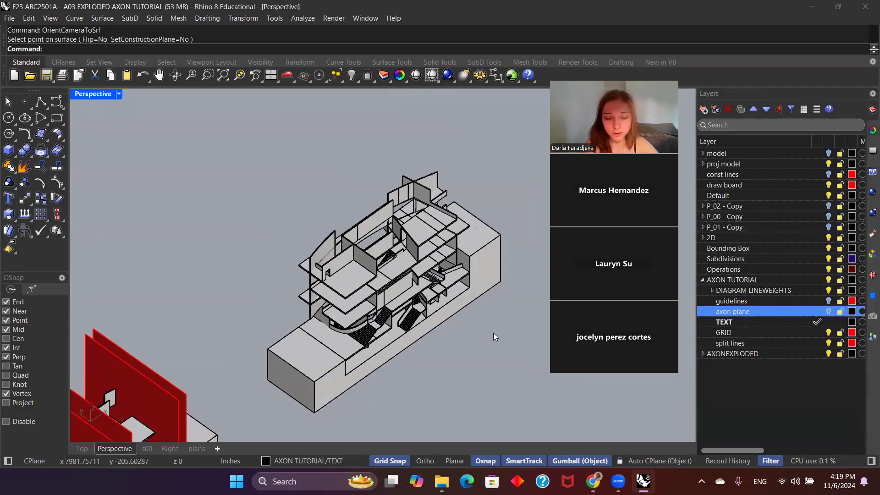
Step: Save the framed parallel view as the named view AXON, replacing the existing one
right_click_drag(493, 333, 488, 330, "shift")
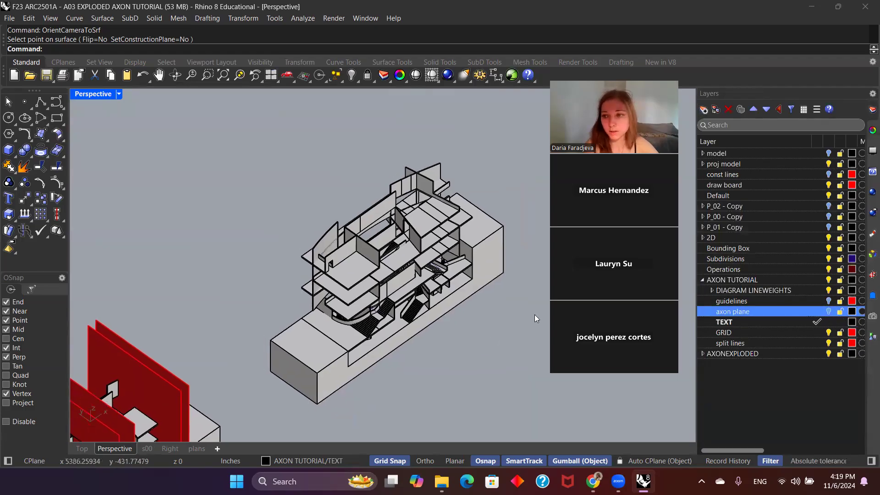
left_click(867, 321)
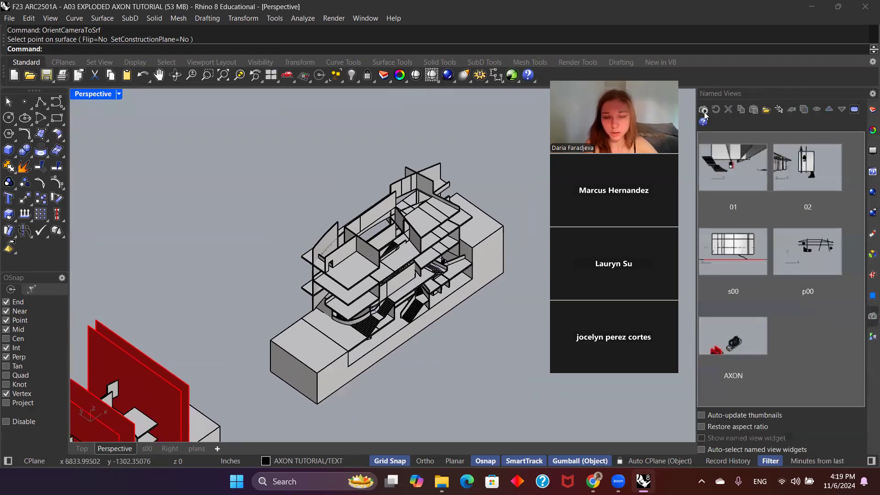
scroll(376, 315, "down", 3)
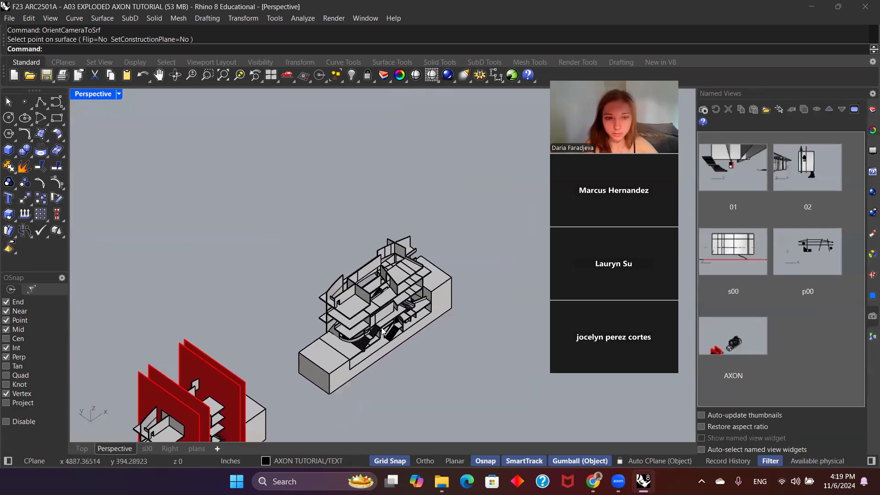
scroll(383, 336, "down", 2)
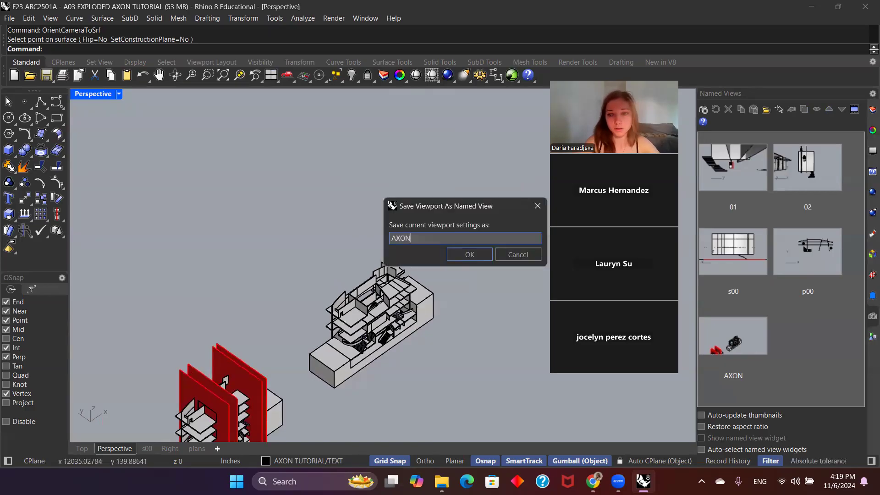
key("Return")
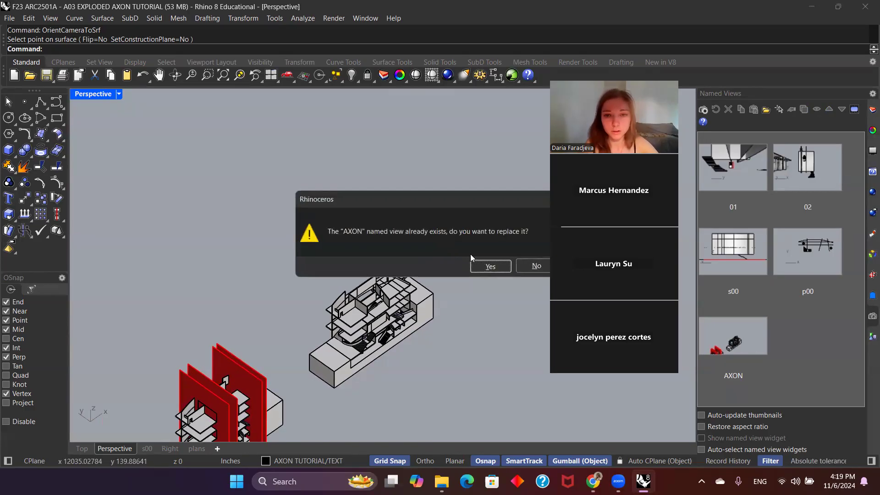
left_click(489, 266)
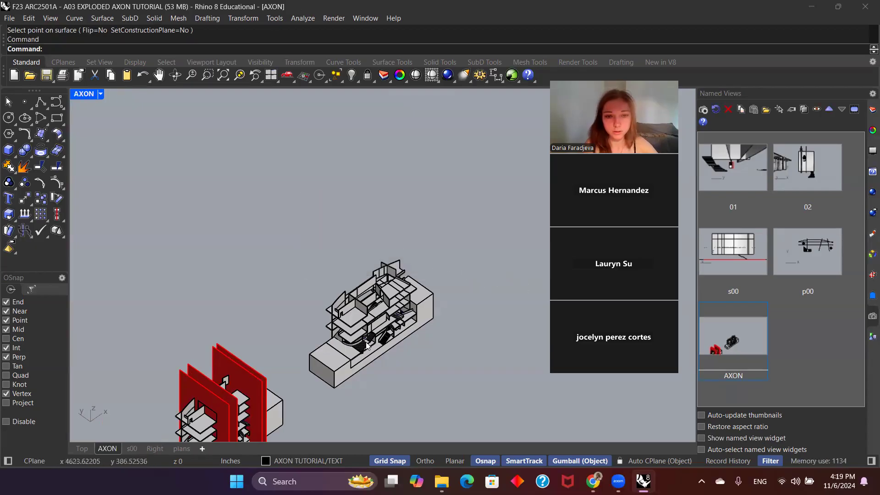
scroll(367, 345, "up", 2)
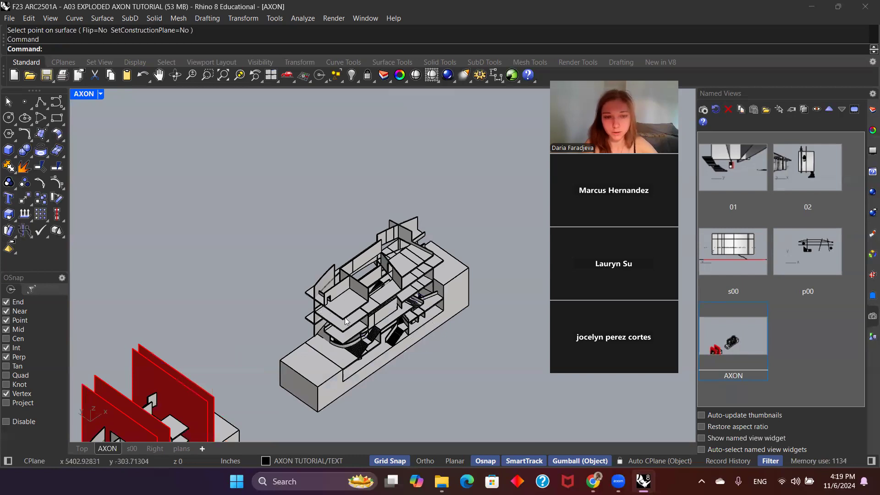
scroll(338, 363, "down", 3)
right_click_drag(461, 380, 395, 323)
scroll(395, 323, "up", 3)
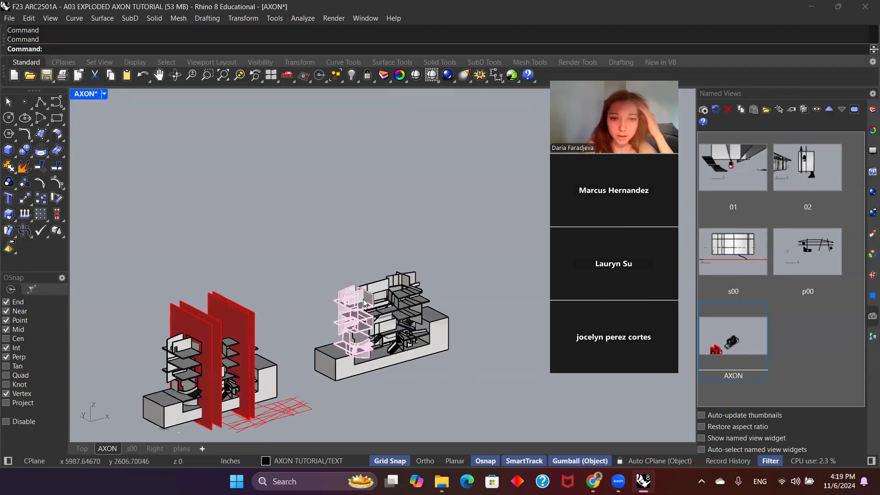
right_click_drag(500, 272, 518, 283)
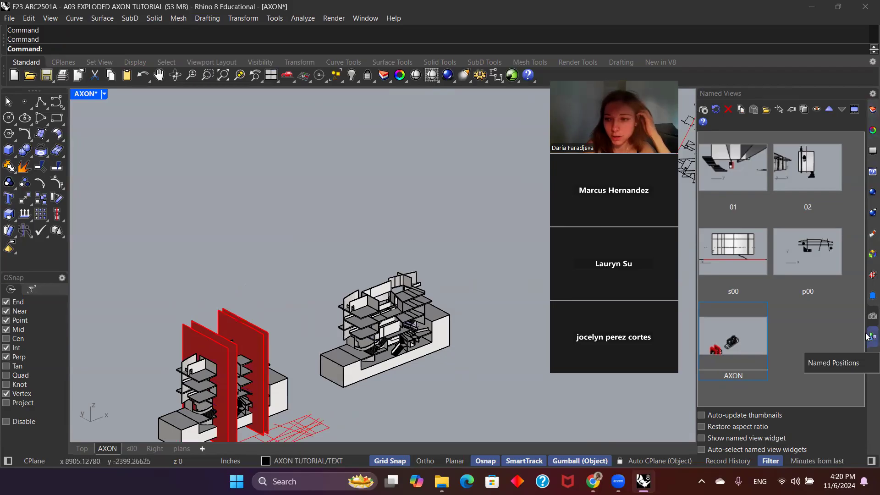
Step: Check that Named Positions is enabled in the list of available panels and restore the saved AXON view
left_click(868, 96)
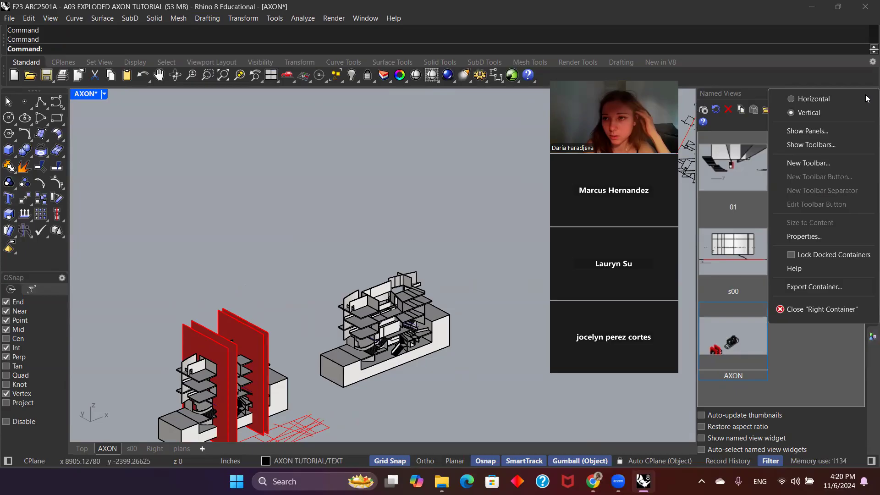
left_click(805, 132)
scroll(811, 275, "down", 1)
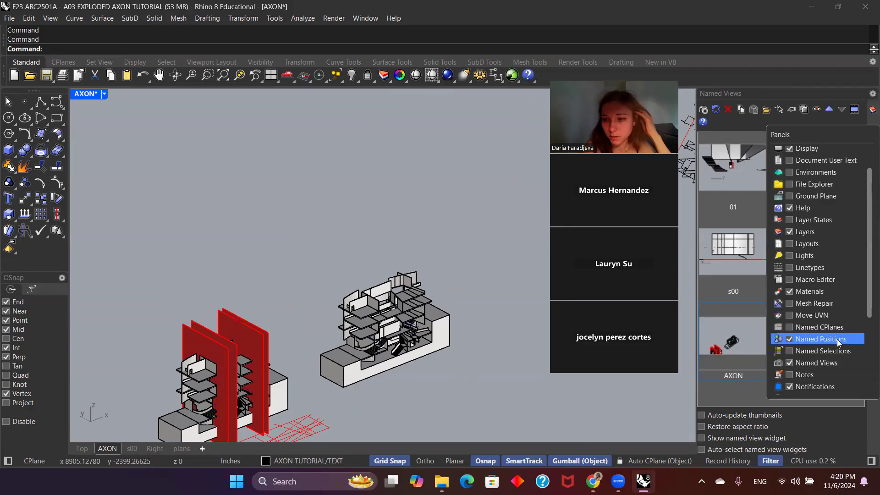
left_click(748, 396)
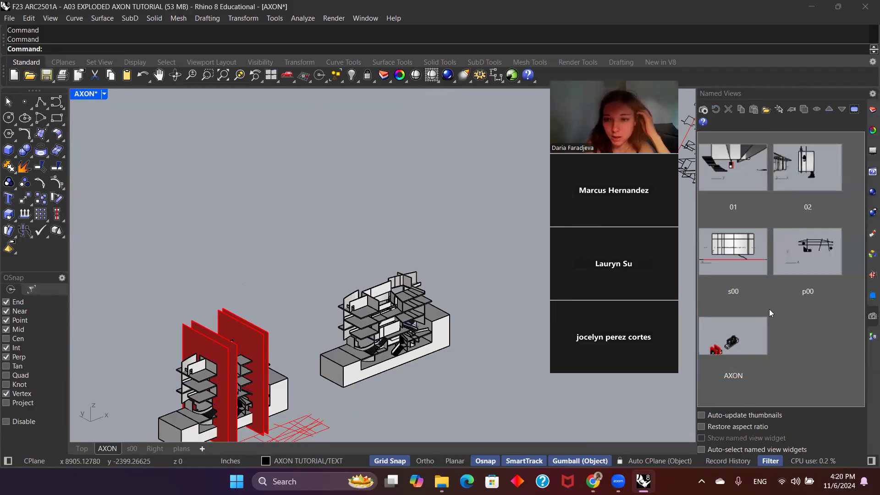
double_click(733, 334)
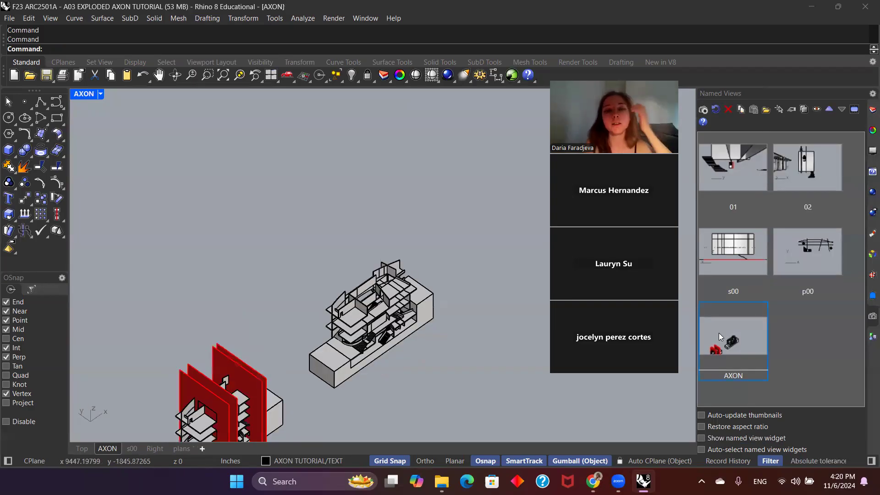
Step: Select the building's groups one after another to examine how the model is divided
left_click(337, 347)
scroll(364, 342, "up", 3)
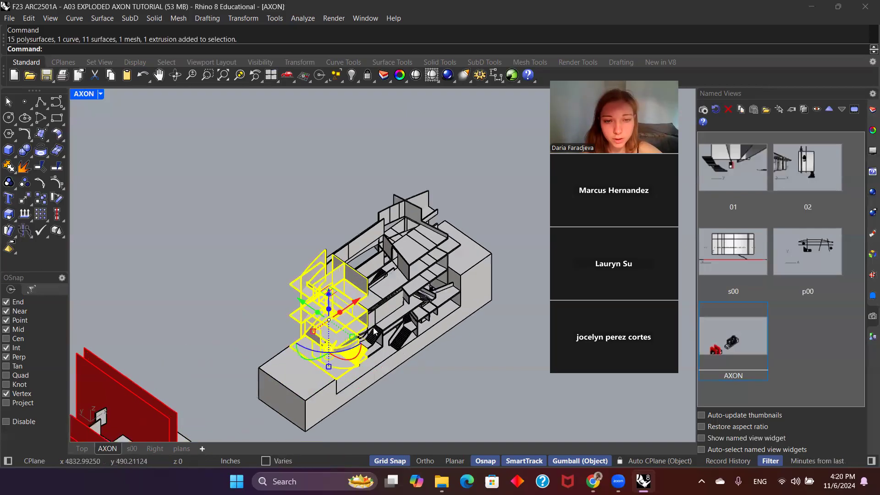
scroll(379, 308, "up", 2)
left_click(382, 298)
left_click(423, 274)
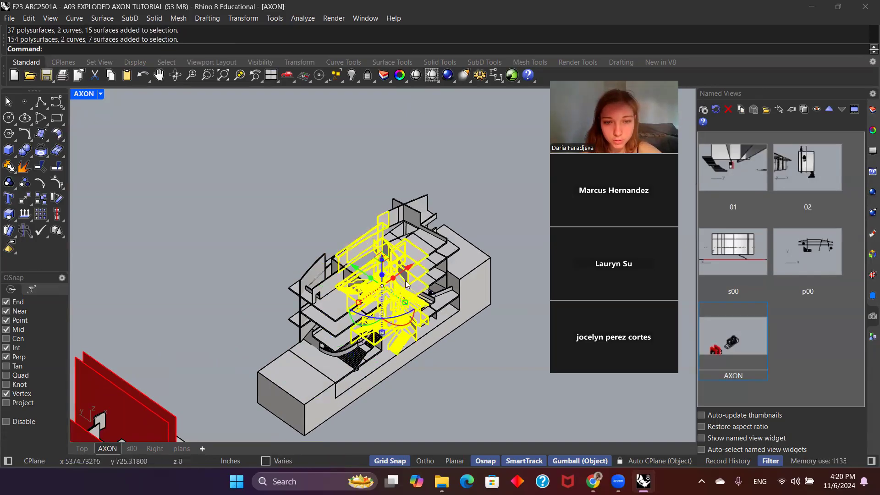
left_click(426, 263)
Step: Select all five building groups without the base and save their current positions as the named position TOGETHER, replacing the existing one
left_click(334, 329)
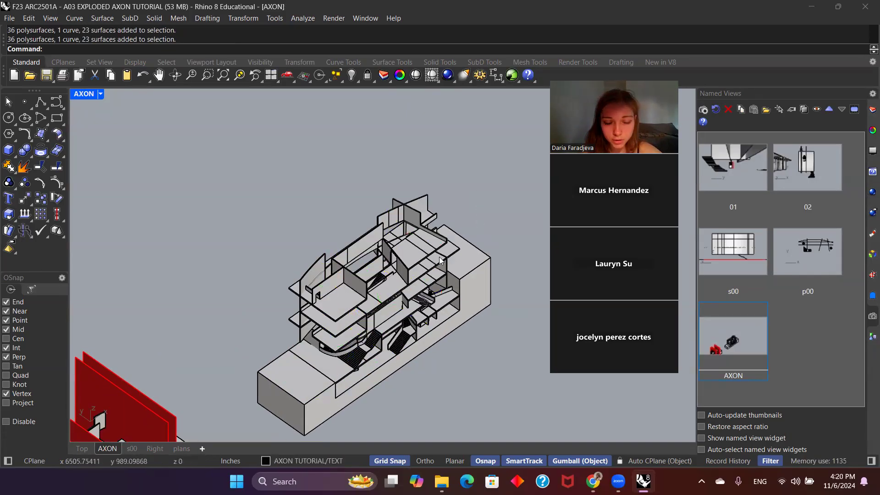
left_click(374, 303, "shift")
left_click(408, 282, "shift")
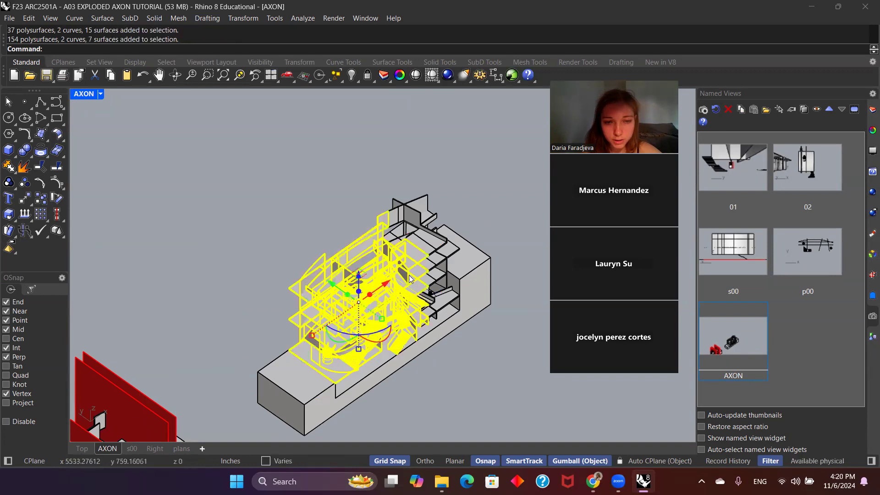
left_click(435, 265, "shift")
left_click(427, 216, "shift")
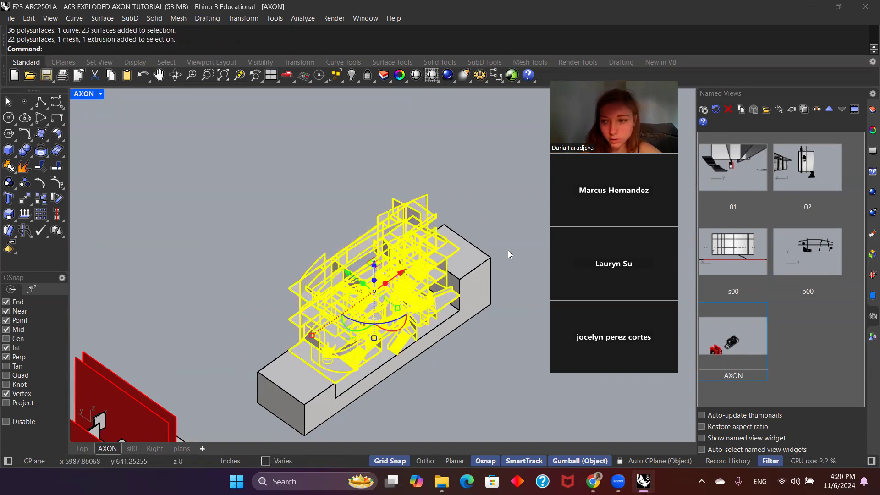
left_click(871, 337)
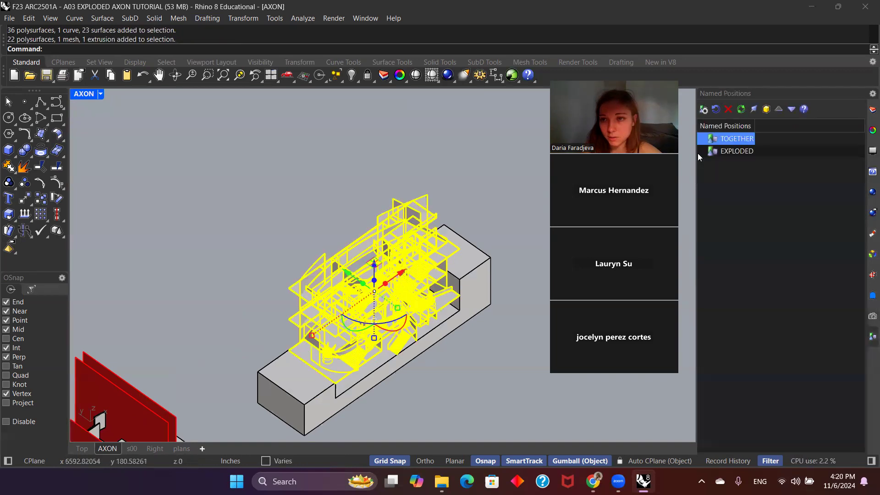
left_click(704, 109)
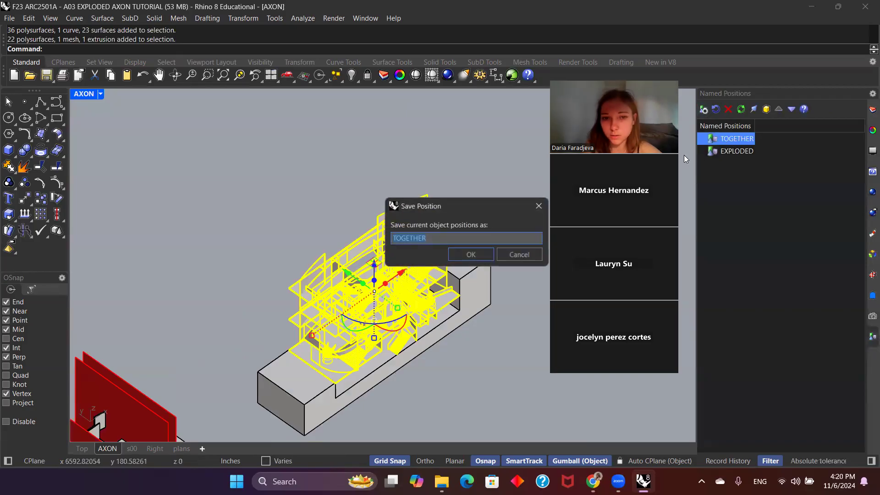
left_click(472, 254)
left_click(485, 264)
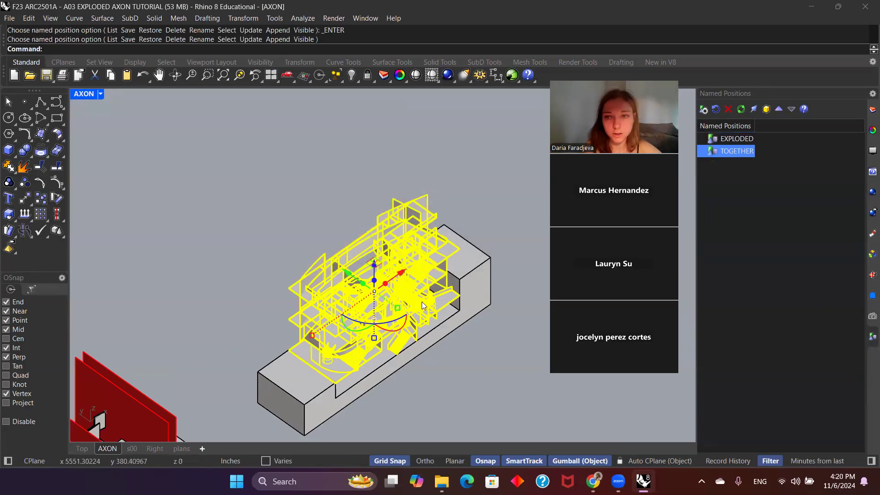
left_click(456, 362)
Step: Move three of the building groups freely away from the base in different directions, one of them straight up
scroll(433, 309, "down", 6)
scroll(434, 307, "up", 4)
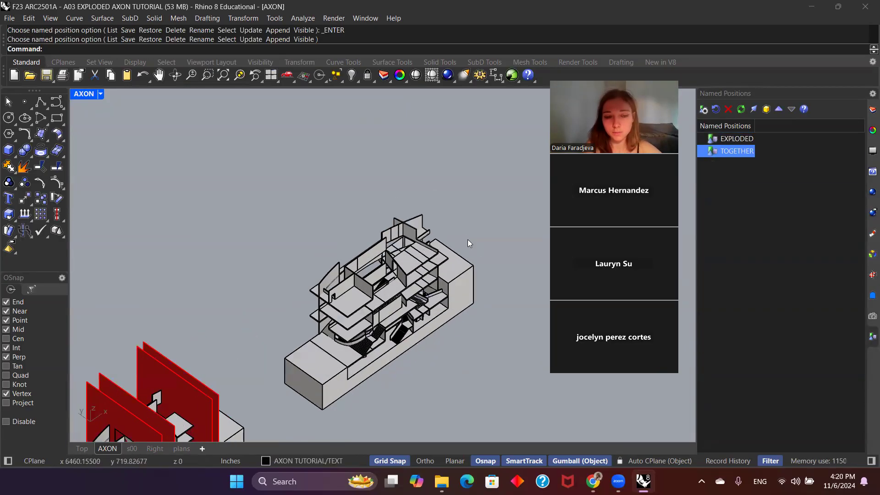
scroll(427, 274, "down", 3)
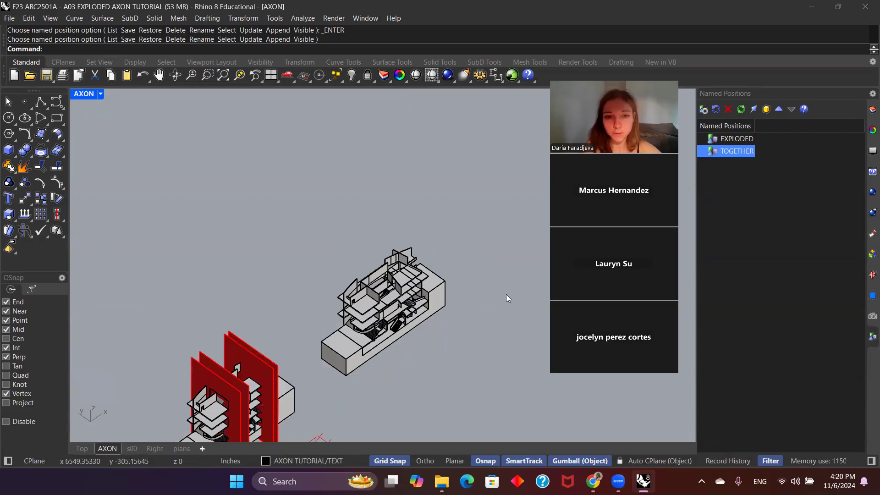
left_click(370, 323)
left_click_drag(335, 299, 283, 262)
left_click(397, 306)
left_click_drag(353, 279, 357, 201)
left_click(410, 285)
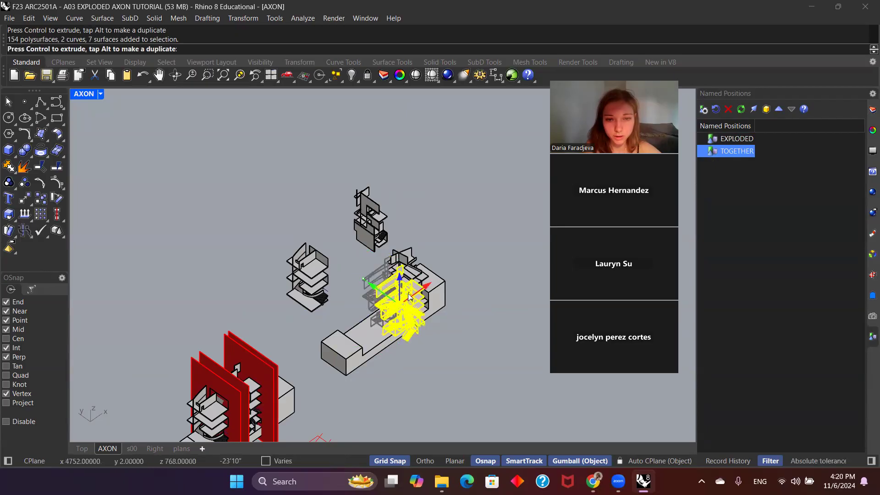
left_click_drag(376, 280, 463, 339)
left_click(467, 256)
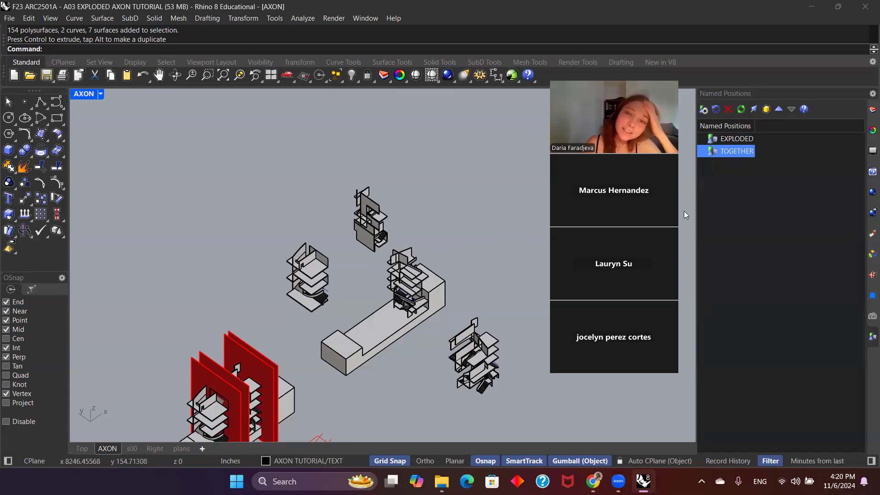
Step: Restore the TOGETHER position of the building groups and the saved AXON view
double_click(737, 153)
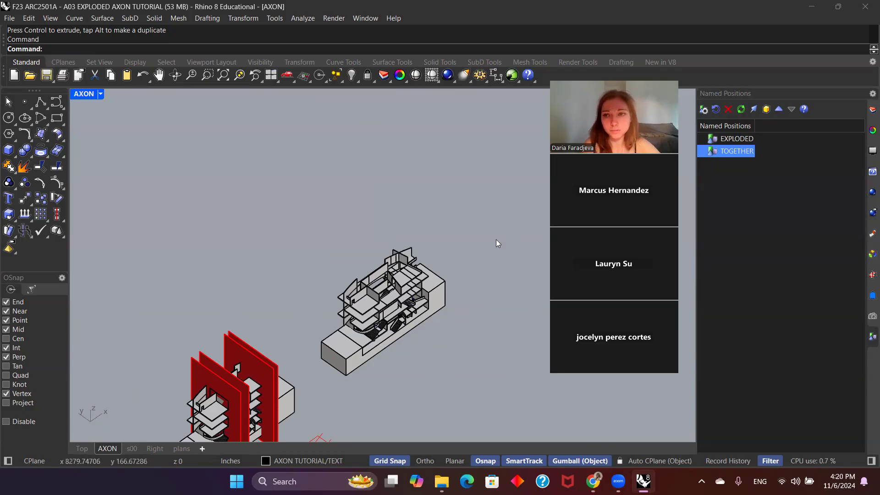
left_click(385, 316)
left_click(431, 325)
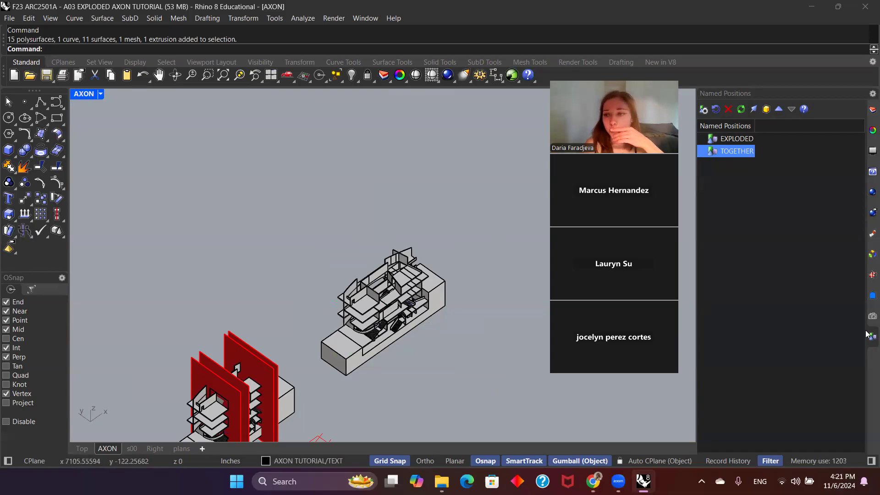
left_click(873, 317)
double_click(747, 350)
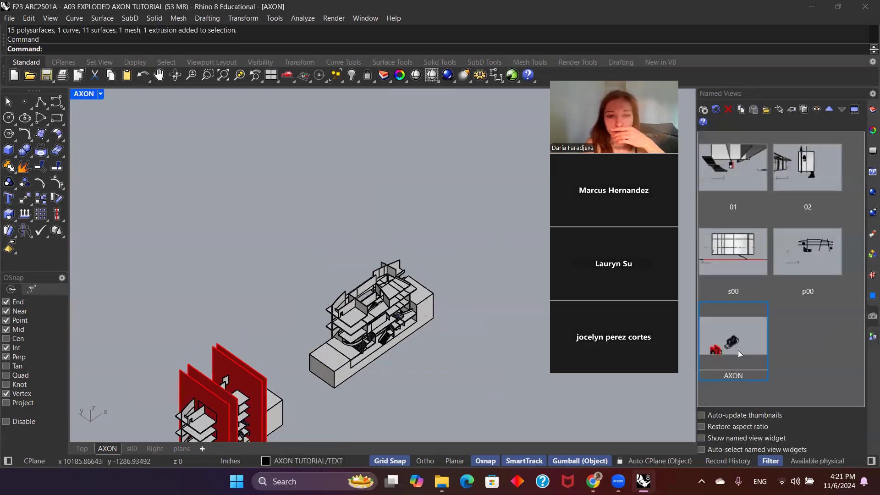
left_click(871, 338)
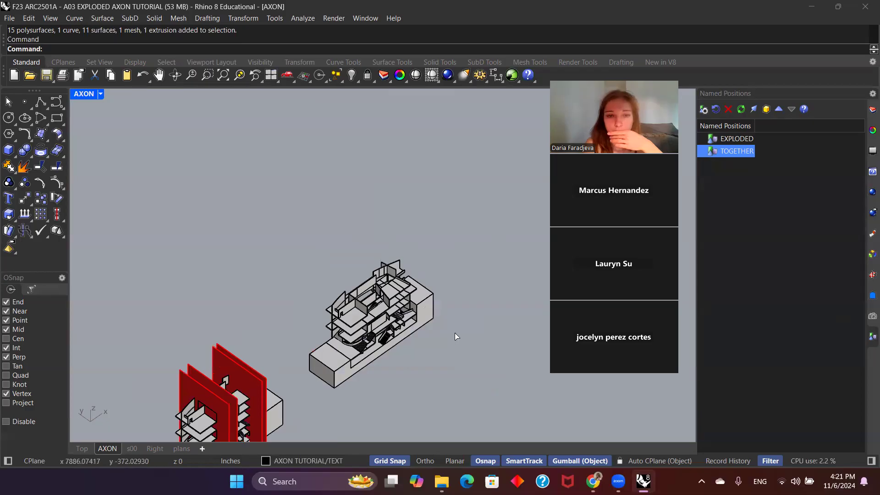
Step: Lift all five building groups together straight up until they float clear above the base
left_click(374, 326)
left_click(378, 319, "shift")
left_click(400, 306, "shift")
left_click(407, 302, "shift")
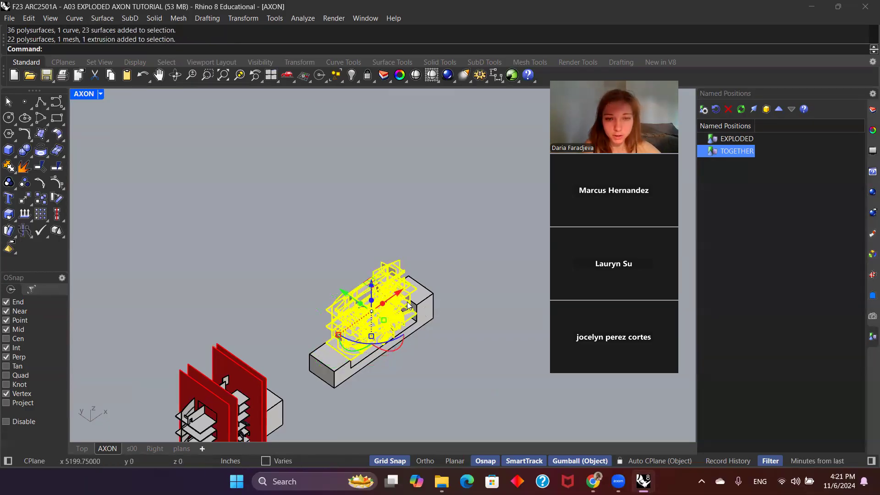
left_click_drag(372, 298, 375, 212)
left_click(452, 244)
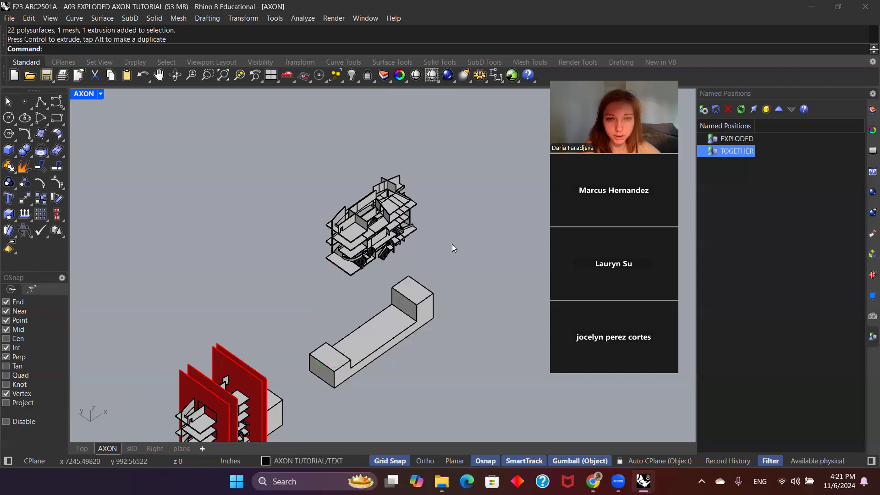
Step: Move the nearest end group -100' along the red X axis and the group behind it -50'
left_click(350, 243)
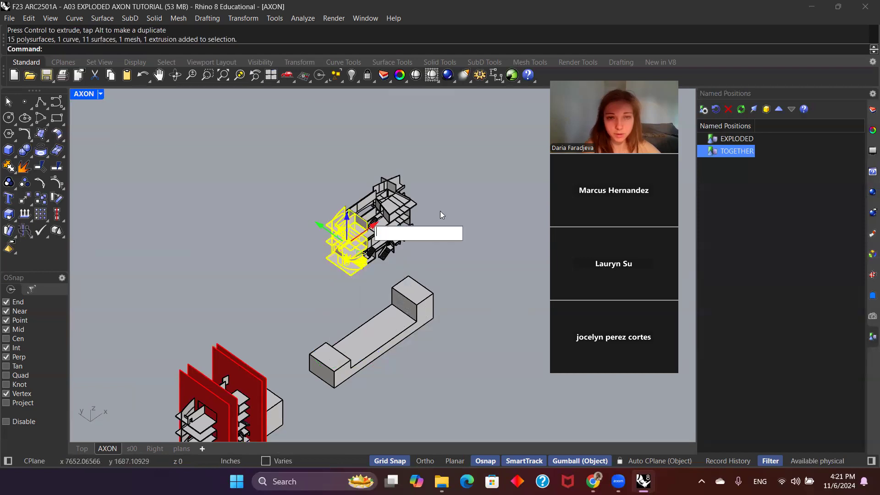
type("-100")
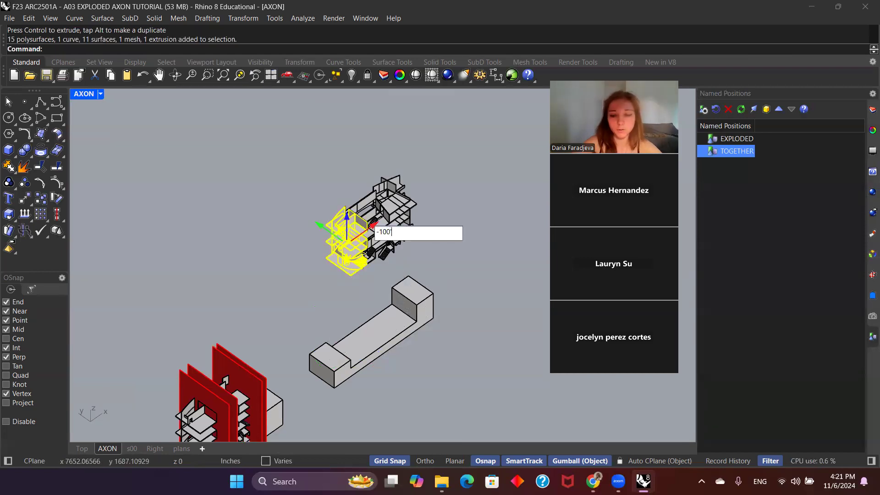
key("Return")
left_click(368, 250)
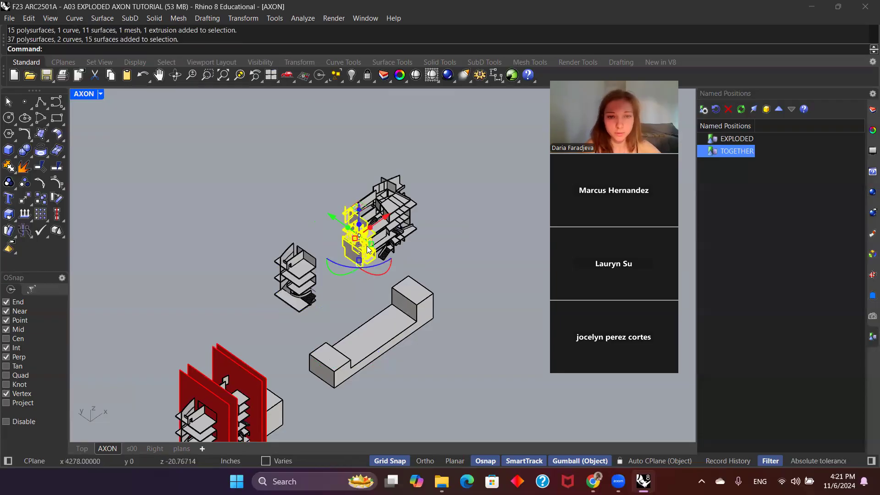
left_click(386, 216)
type("-50")
key("Return")
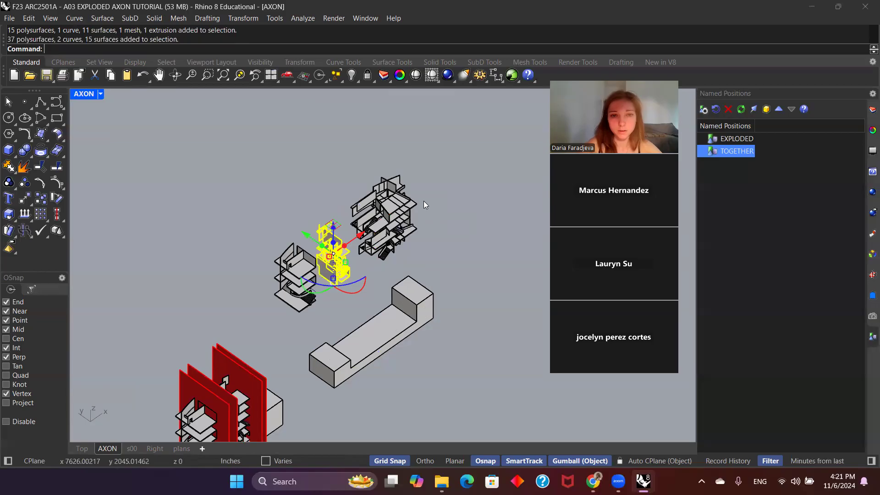
Step: Move the farthest end group 100' along the red X axis and the group in front of it 50'
left_click(402, 207)
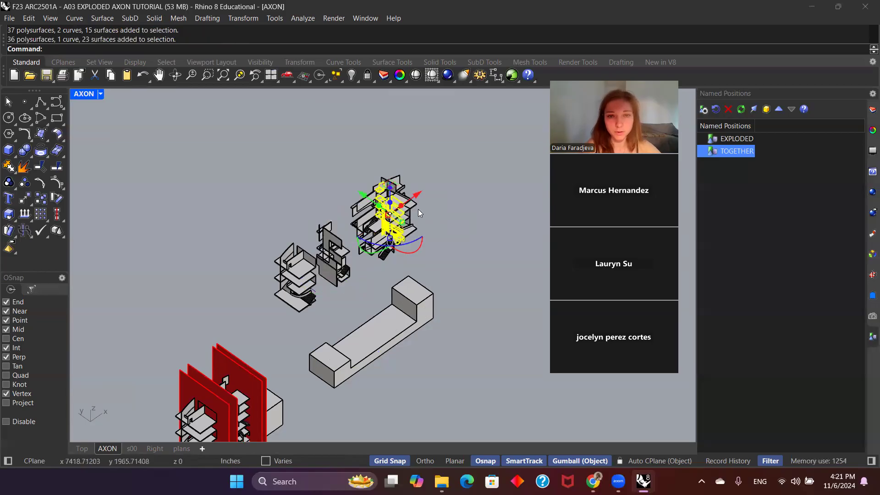
left_click(416, 208)
left_click(423, 189)
type("100")
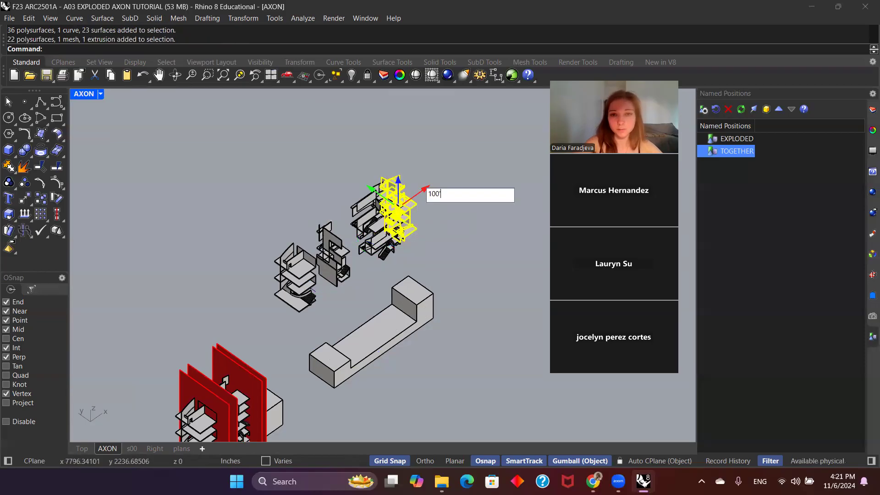
key("Return")
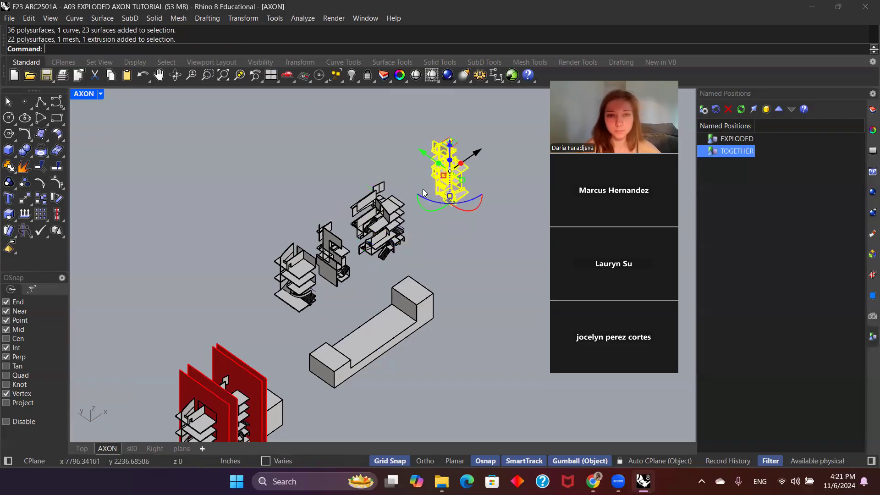
left_click(388, 212)
left_click(398, 206)
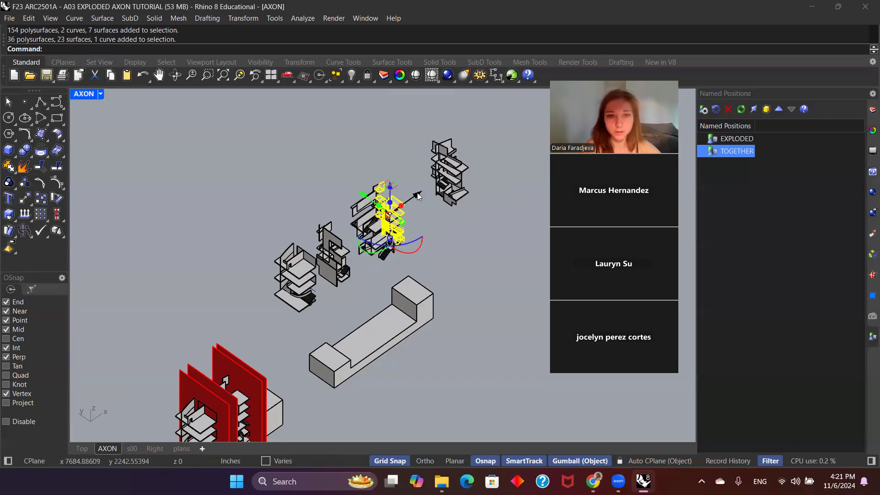
left_click(418, 197)
type("50")
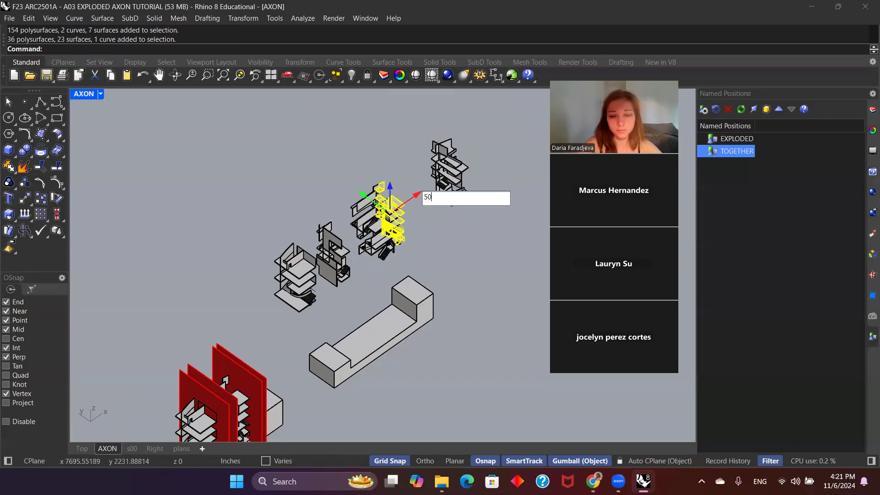
key("Return")
left_click(305, 171)
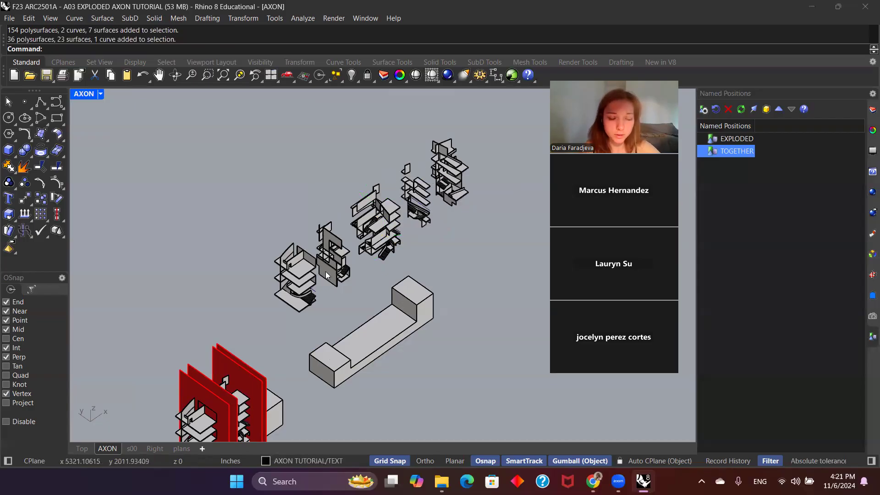
Step: Shift the nearest end group another -5' along the red X axis and deselect it
left_click(313, 261)
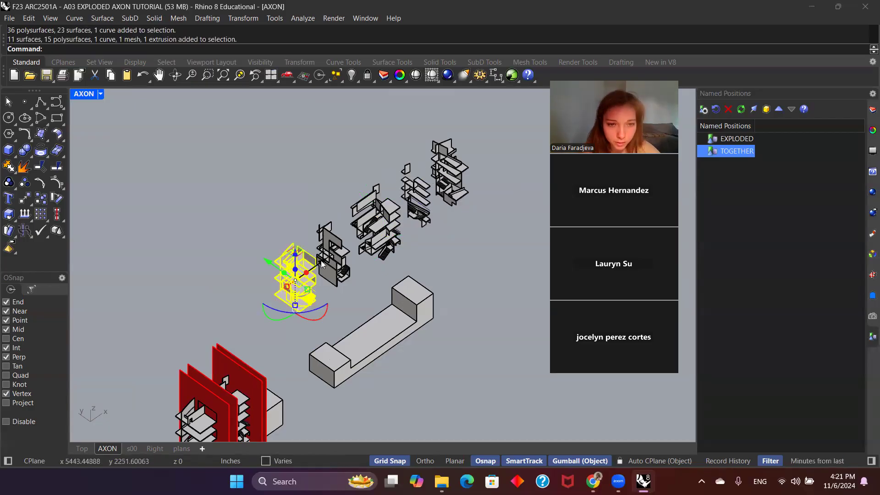
left_click(321, 262)
type("-5")
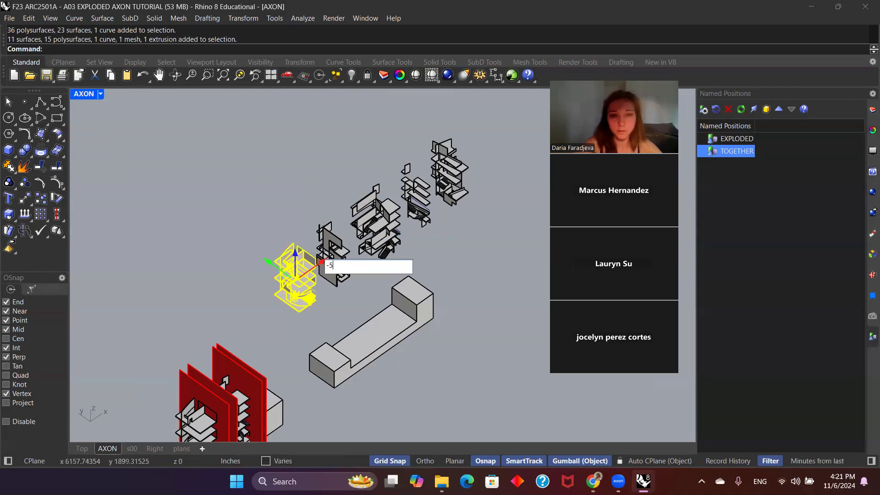
key("Return")
key("Escape")
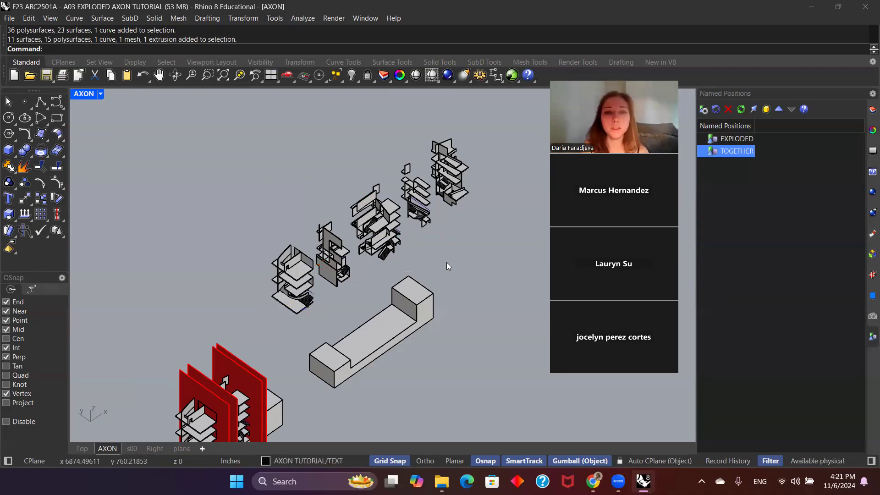
Step: Save the current positions of all five floating building groups as EXPLODED, replacing the existing named position
left_click(284, 299)
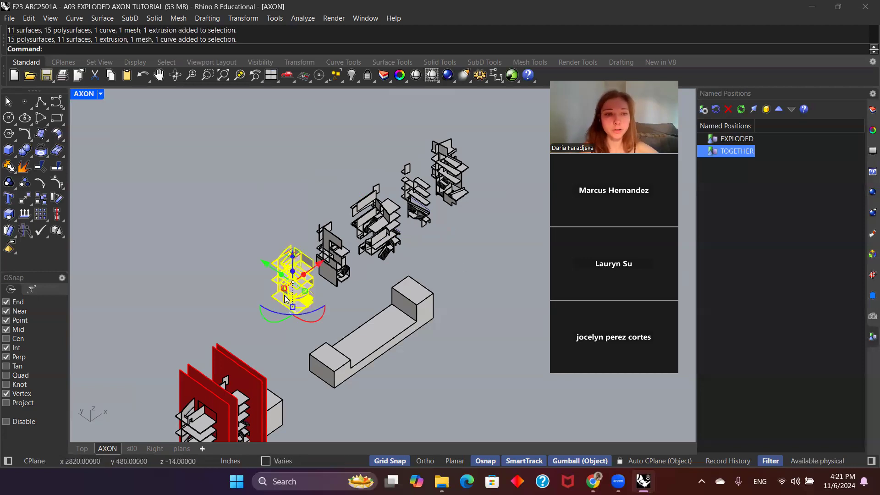
left_click(333, 261, "shift")
left_click(377, 229, "shift")
left_click(418, 200, "shift")
left_click(452, 179, "shift")
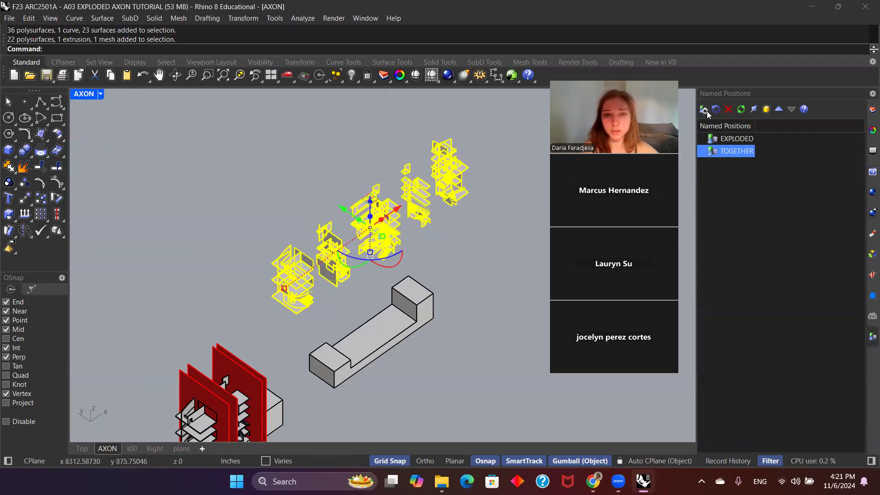
type("EXPLODED")
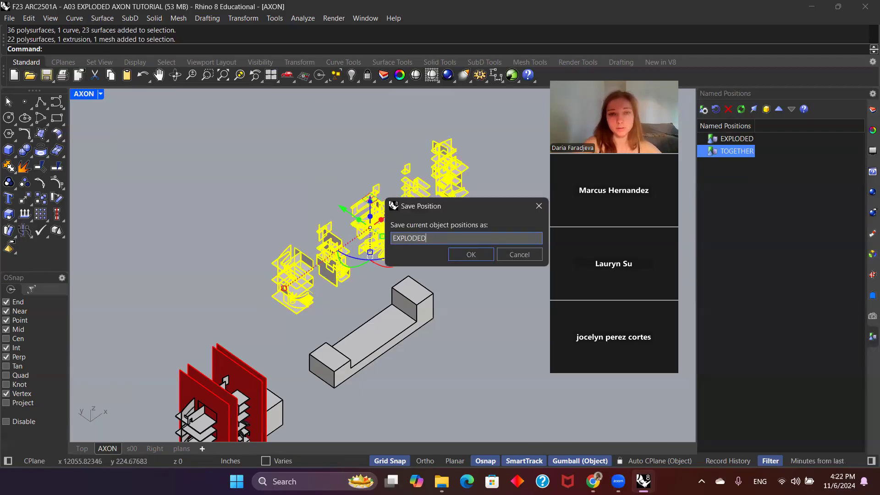
key("Return")
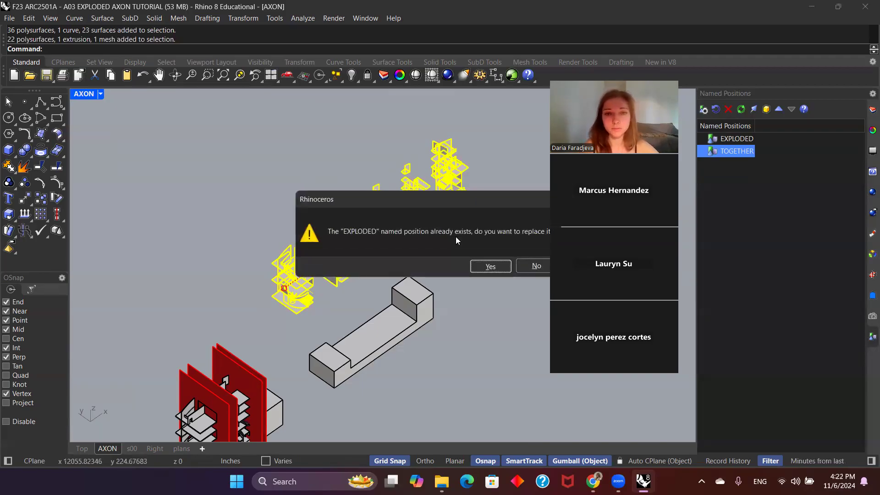
left_click(489, 266)
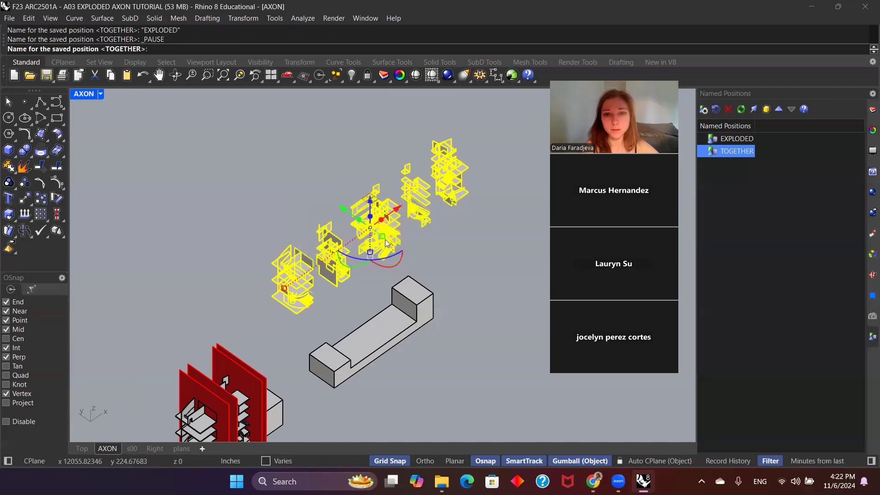
Step: Deselect the groups, restore the TOGETHER named position and switch back to EXPLODED
left_click(450, 262)
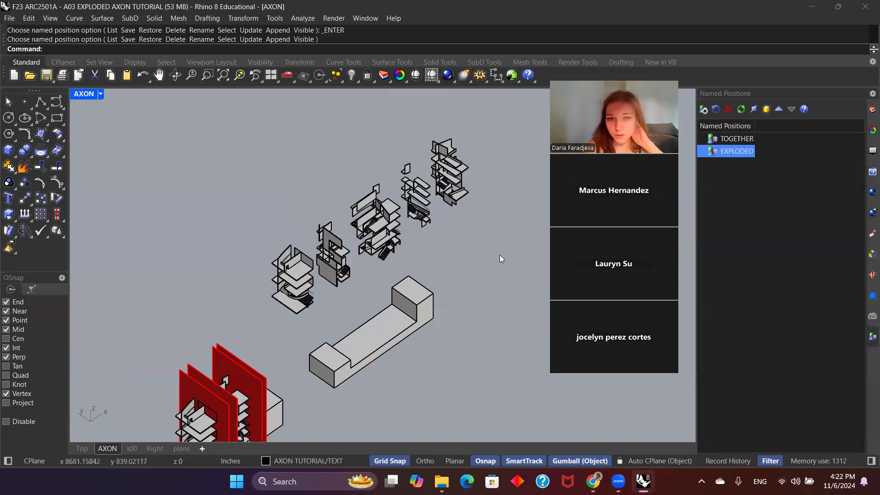
double_click(727, 138)
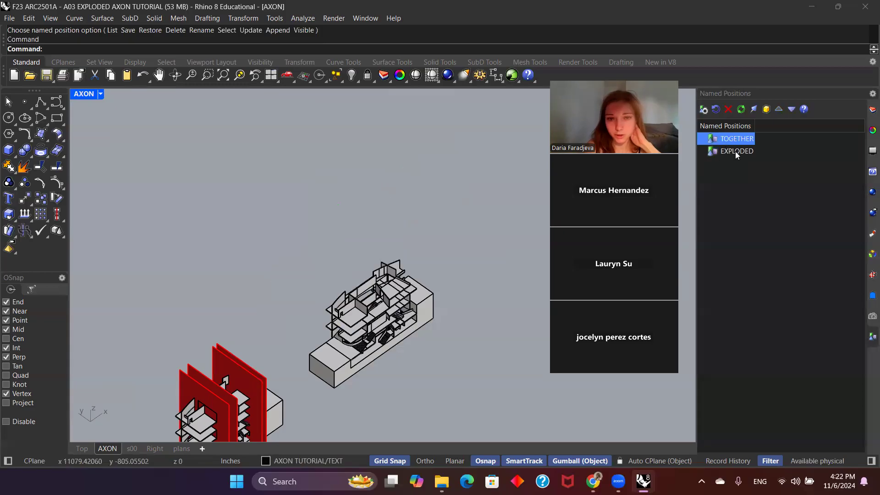
double_click(735, 151)
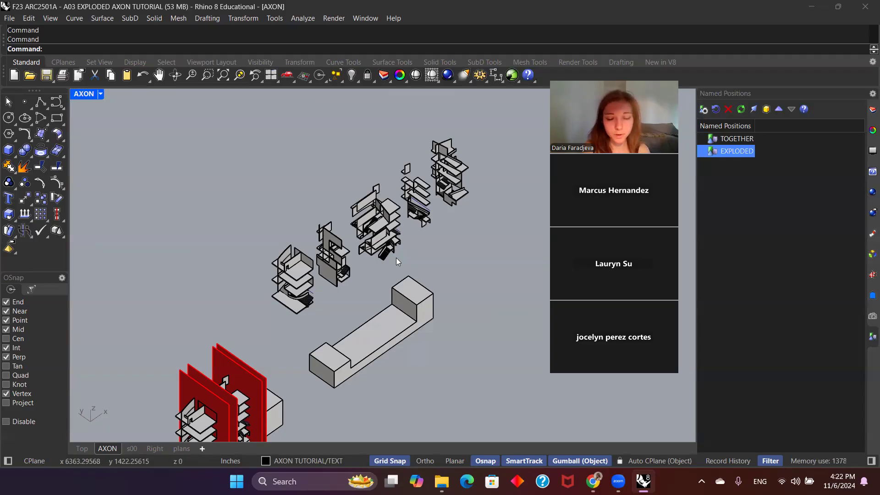
Step: Show the guidelines layer, make it current and delete the two old red guide lines beside the groups
left_click(873, 109)
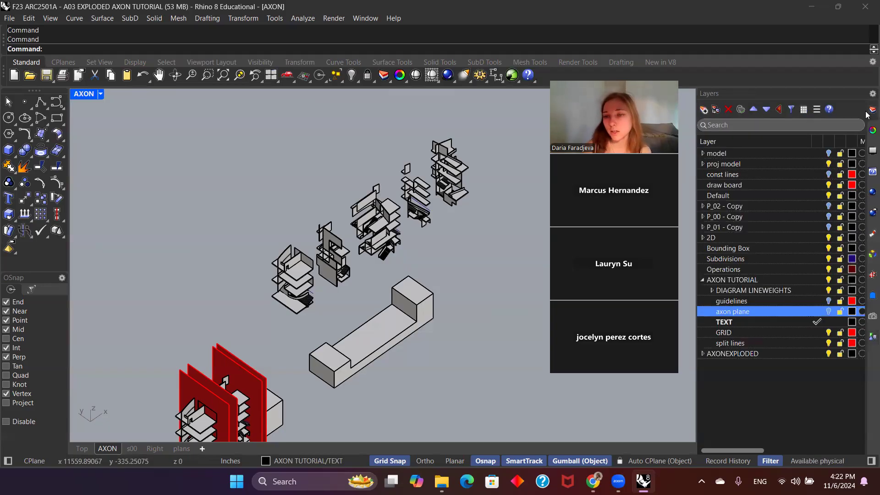
left_click(829, 302)
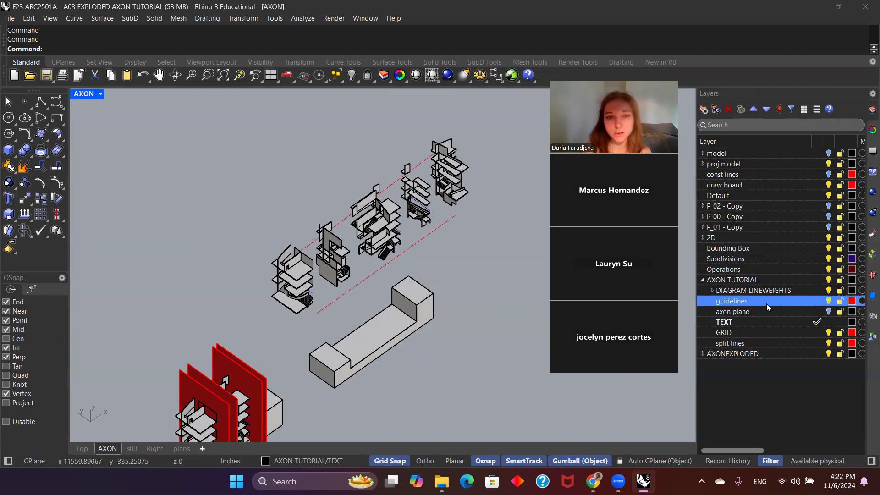
left_click(813, 301)
left_click(424, 238)
key("Delete")
left_click(339, 222)
key("Delete")
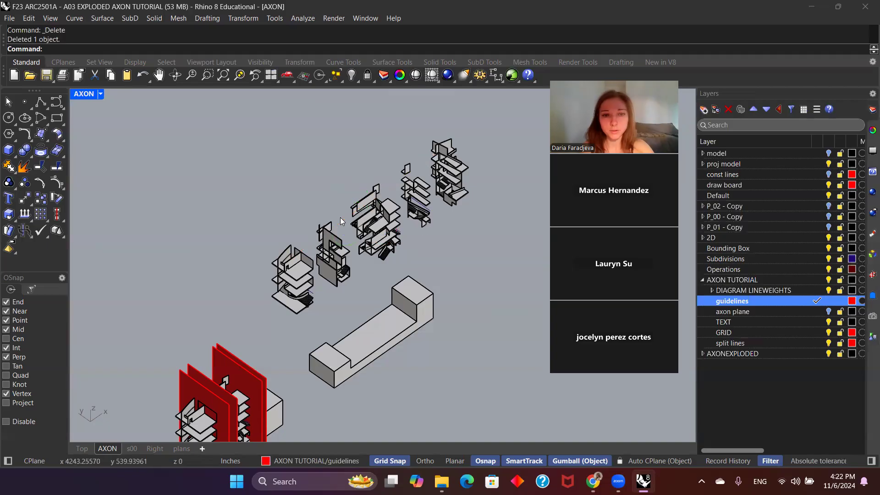
Step: Draw a straight polyline guide from the nearest group's top back corner to the matching top corner of the farthest group
right_click(199, 159)
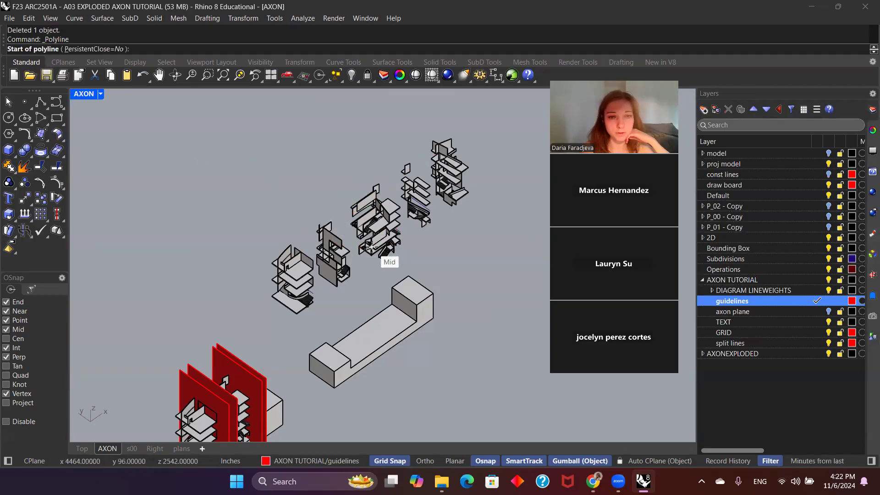
scroll(322, 225, "up", 6)
scroll(322, 225, "up", 4)
left_click(232, 279)
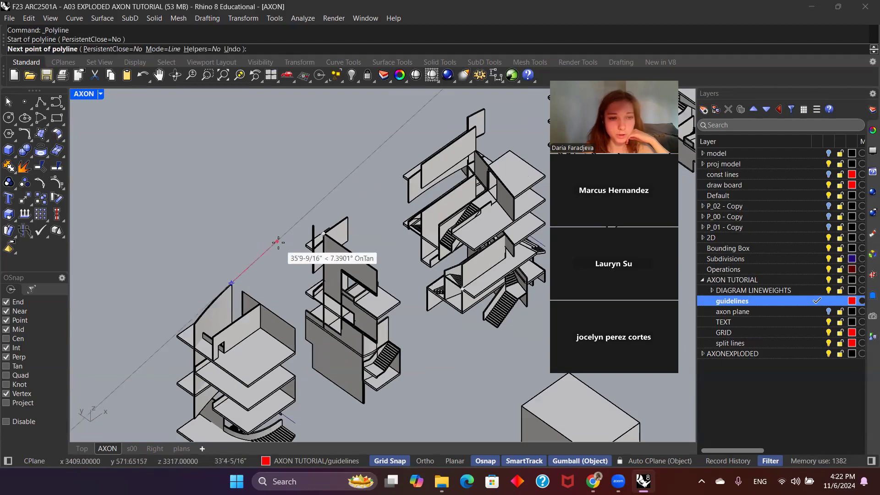
scroll(277, 242, "down", 6)
scroll(440, 127, "up", 6)
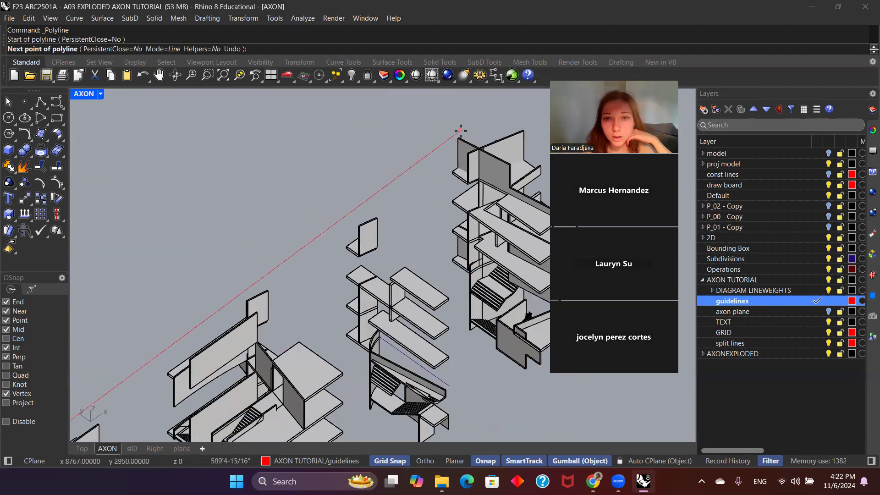
left_click(460, 133)
right_click(460, 133)
scroll(441, 108, "down", 5)
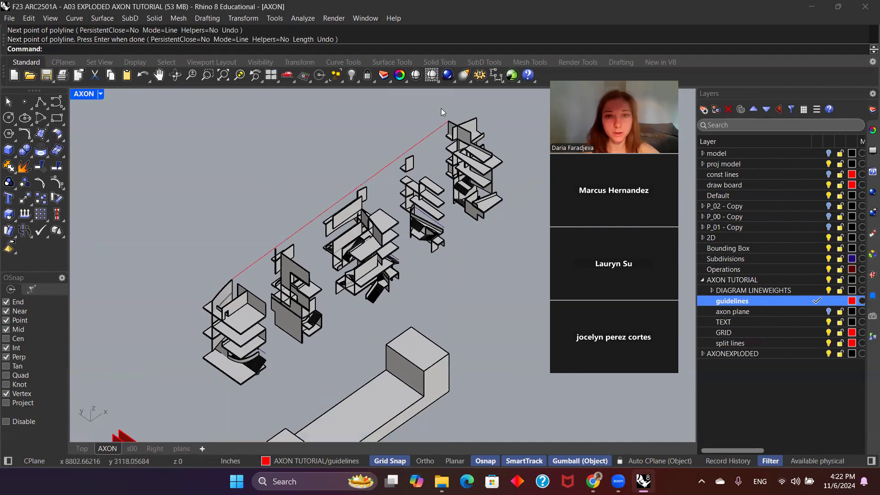
Step: Draw a second straight guide from the nearest group's lower front corner by the stair to the farthest group's lower front wall corner
scroll(324, 265, "up", 3)
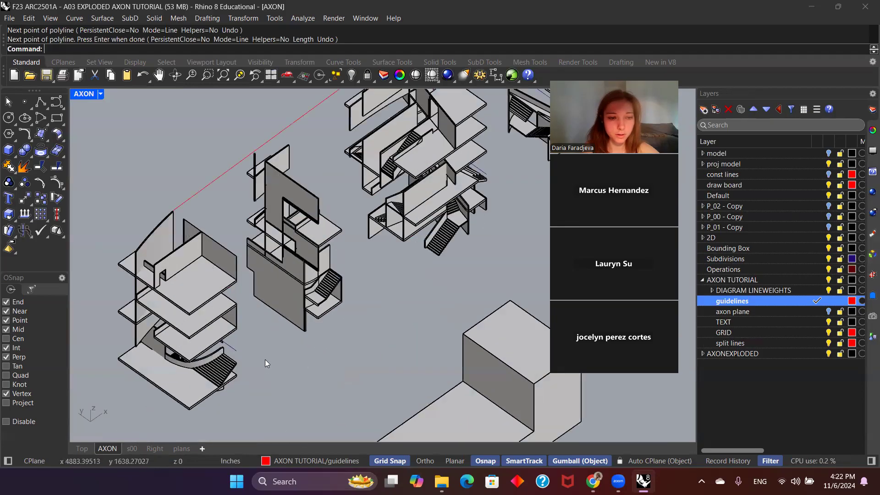
right_click(262, 372)
scroll(263, 372, "up", 6)
left_click(237, 372)
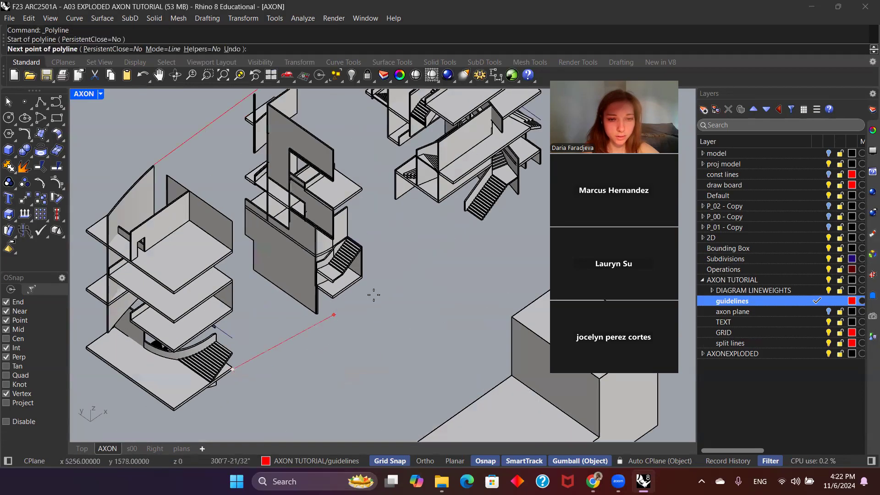
scroll(336, 305, "down", 6)
scroll(339, 294, "down", 4)
scroll(481, 183, "up", 8)
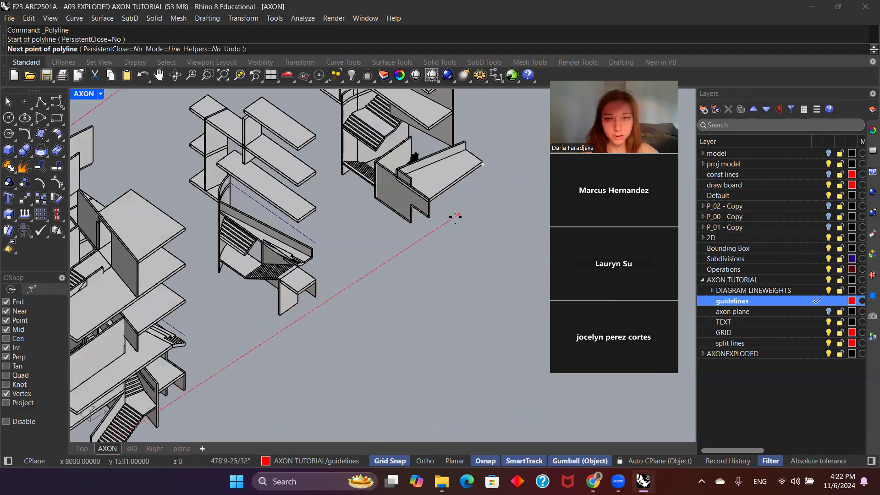
scroll(434, 206, "up", 5)
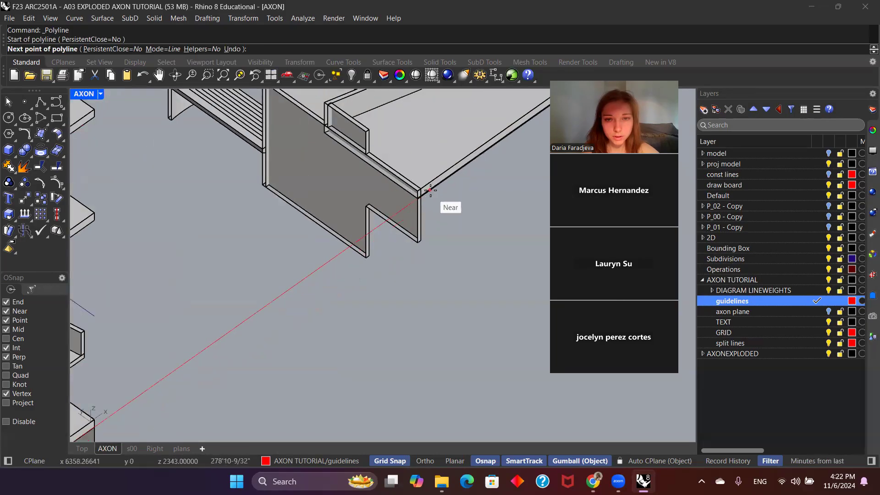
scroll(419, 191, "down", 6)
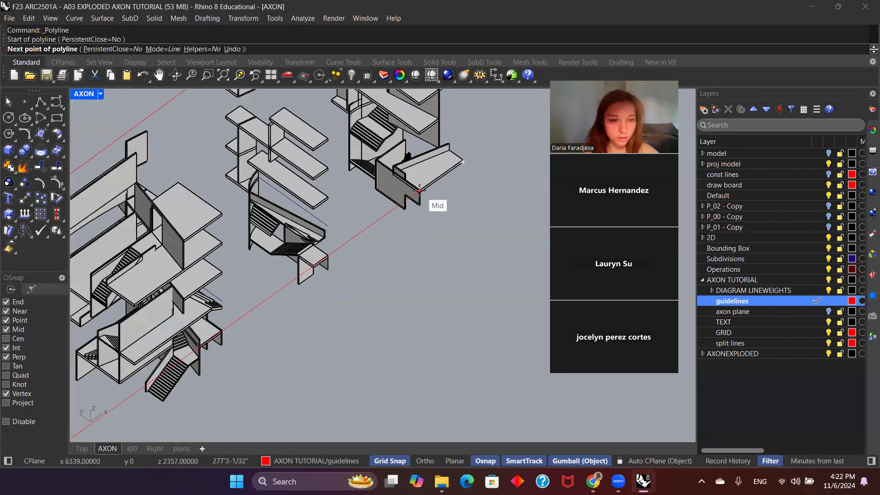
scroll(420, 191, "up", 8)
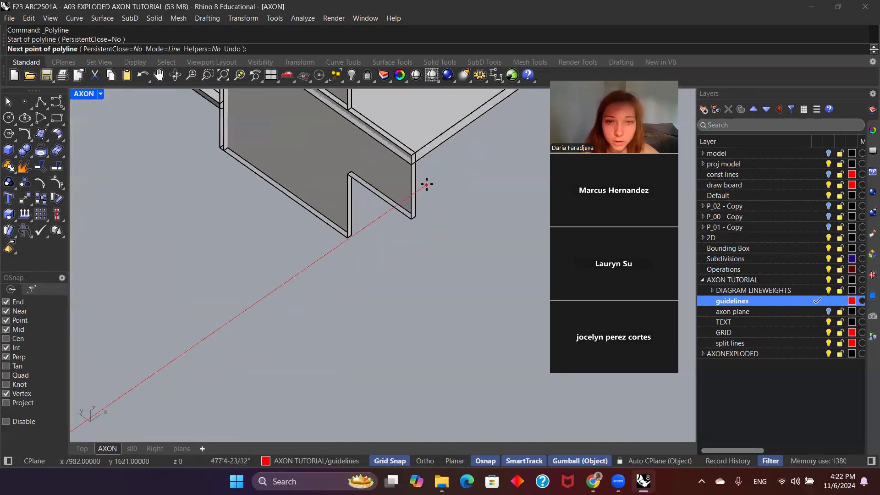
left_click(414, 168)
key("Return")
Step: Examine closely where the lower guide line meets the farthest group's front wall and stair
right_click_drag(433, 192, 448, 213)
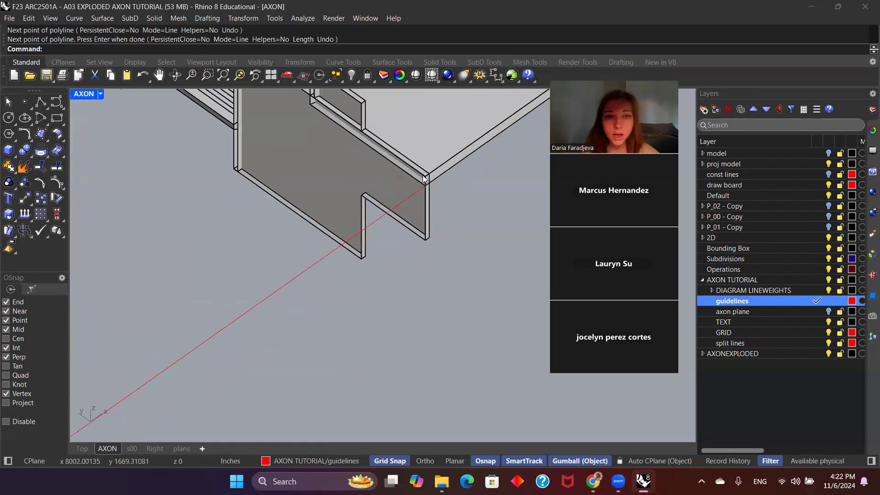
right_click_drag(258, 140, 284, 174)
scroll(284, 174, "down", 8)
scroll(281, 166, "up", 6)
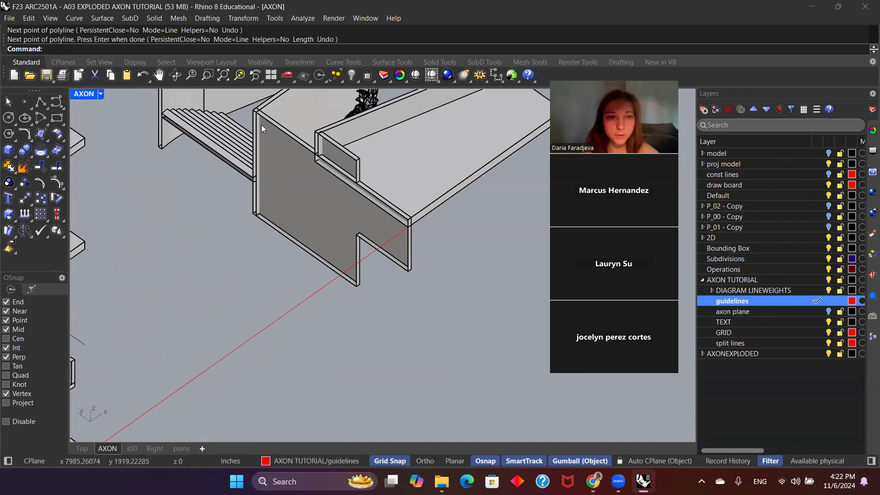
scroll(386, 200, "down", 5)
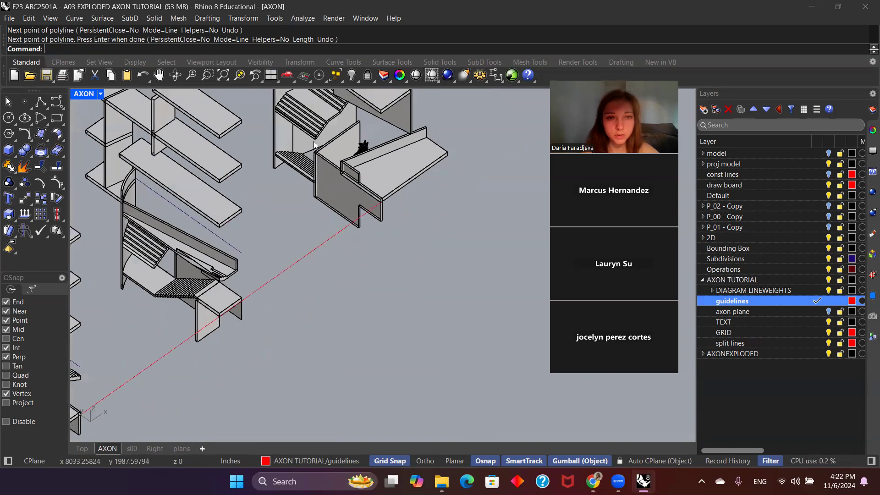
scroll(334, 167, "up", 3)
scroll(360, 205, "down", 4)
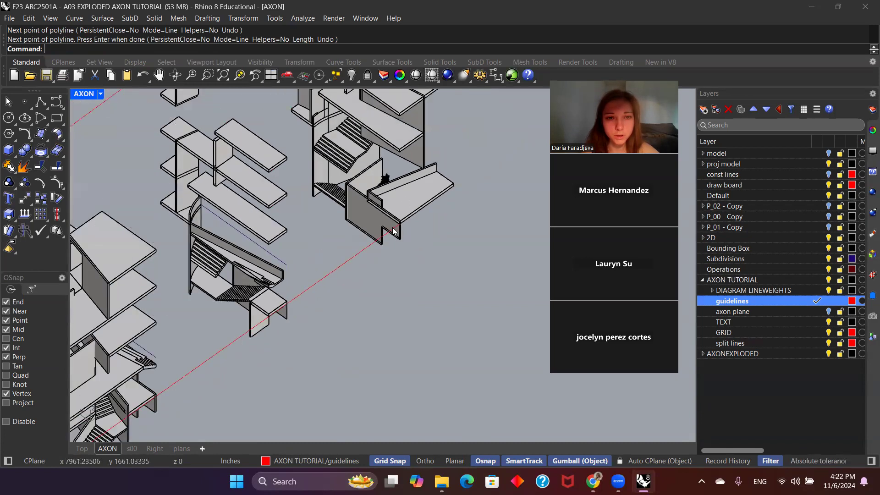
scroll(376, 200, "up", 3)
left_click(378, 216)
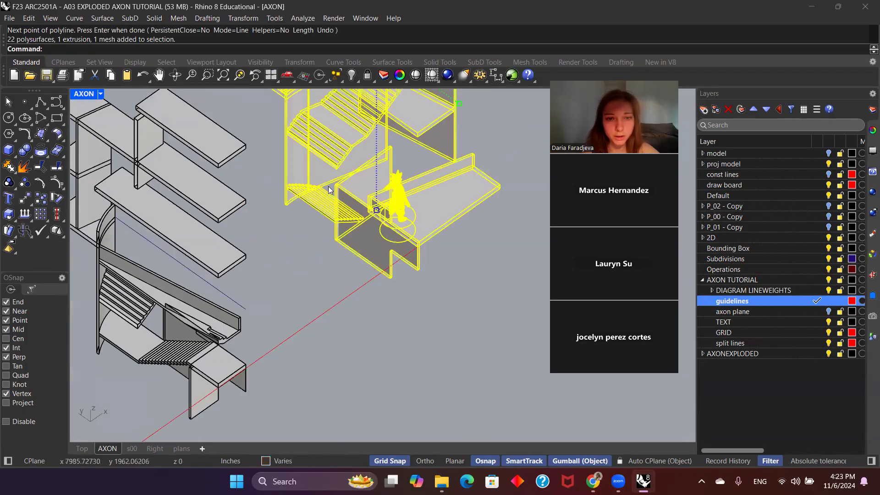
left_click(401, 303)
scroll(334, 199, "up", 4)
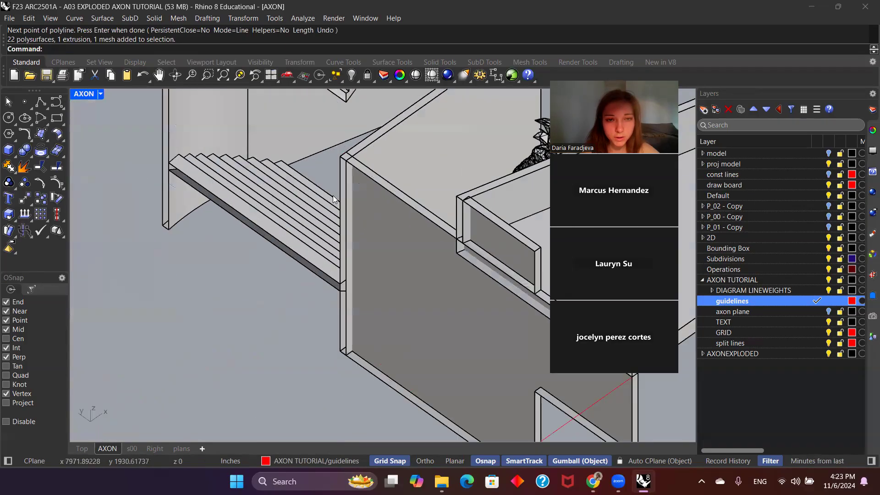
scroll(386, 271, "down", 8)
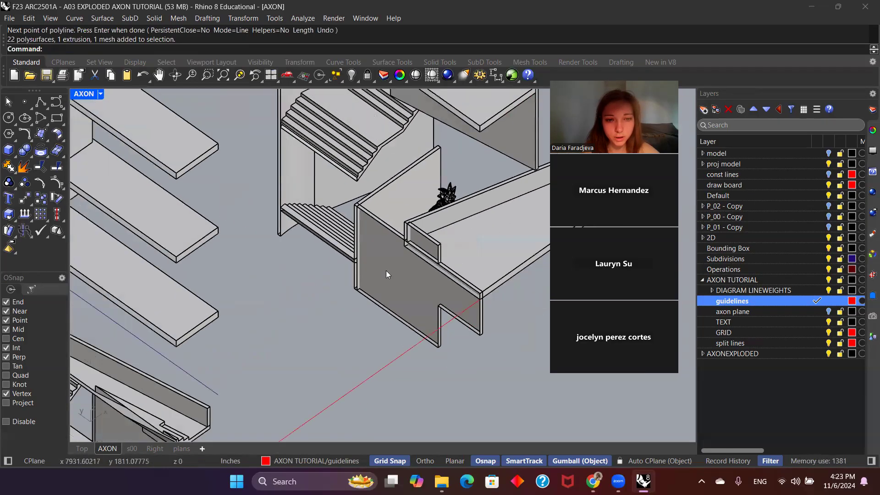
scroll(420, 233, "up", 8)
scroll(353, 231, "down", 10)
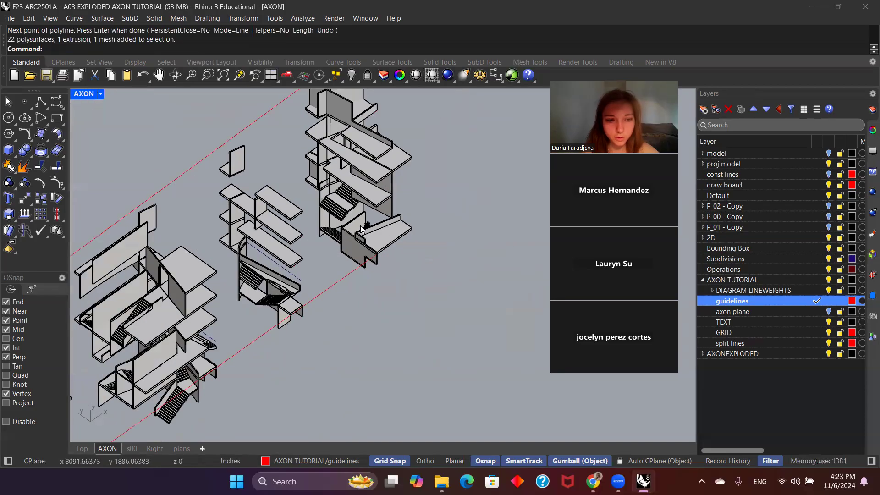
Step: Review how both guide lines run along the whole row of exploded groups above the base
scroll(394, 262, "down", 3)
scroll(374, 264, "down", 3)
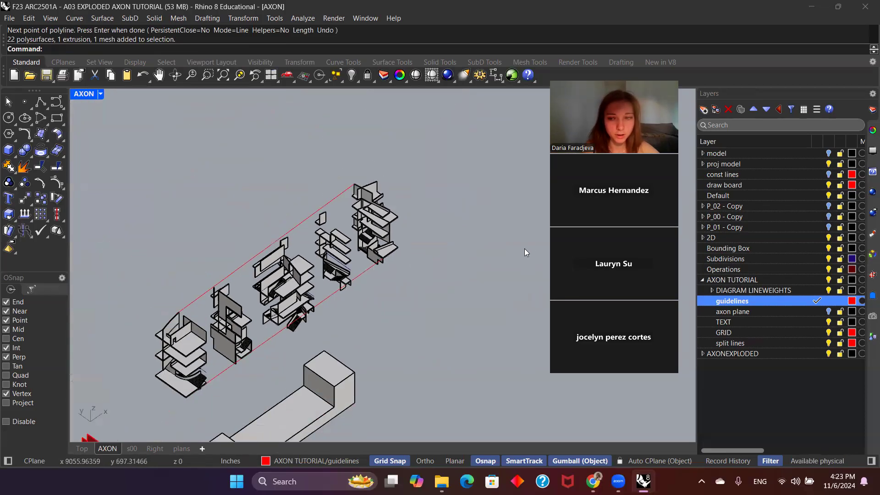
scroll(513, 263, "down", 1)
scroll(362, 319, "up", 3)
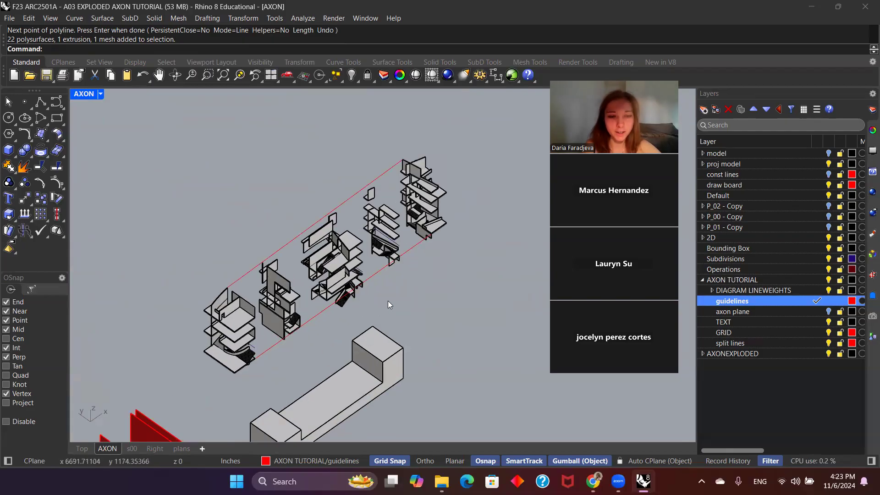
scroll(388, 305, "up", 3)
scroll(431, 231, "up", 2)
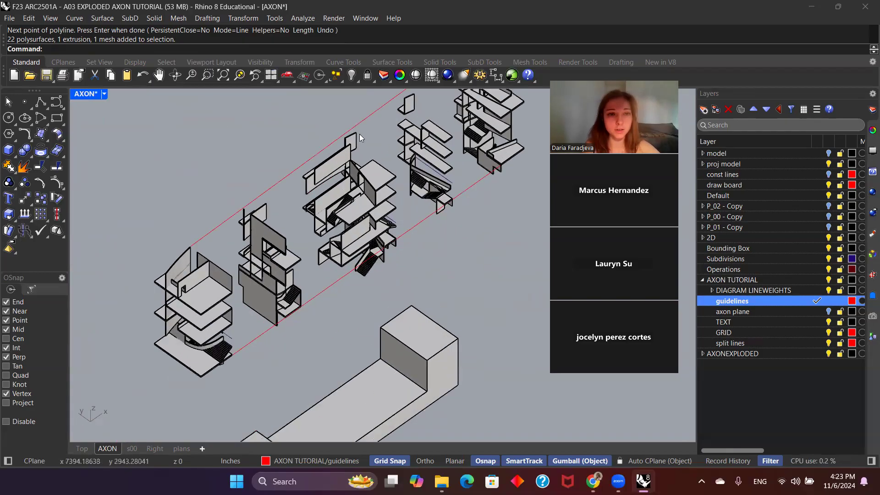
scroll(278, 231, "down", 3)
scroll(350, 133, "up", 3)
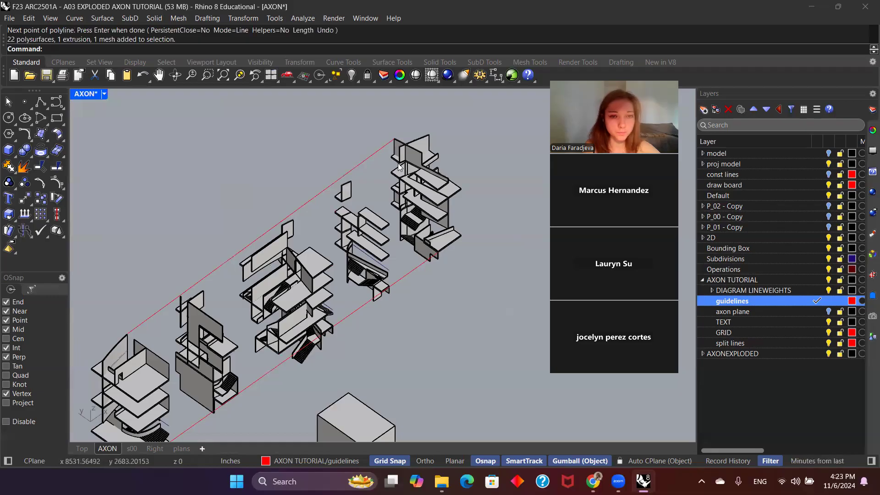
scroll(400, 167, "down", 3)
scroll(402, 154, "down", 3)
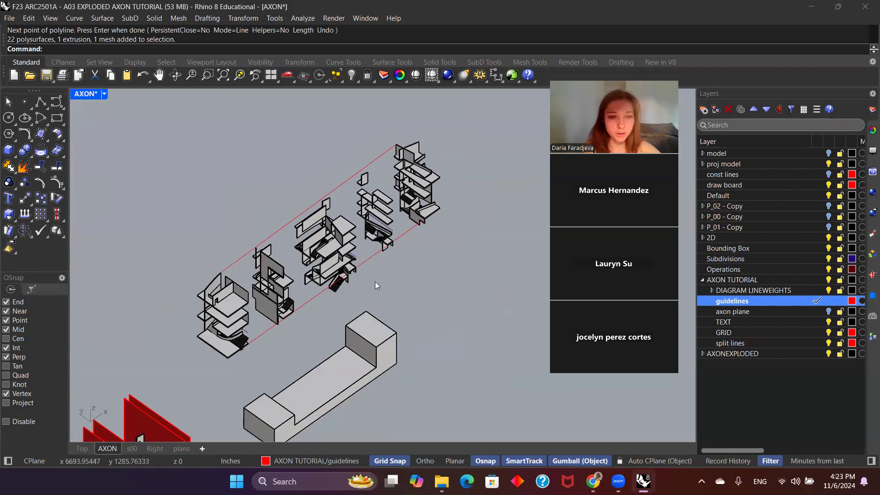
scroll(395, 262, "up", 3)
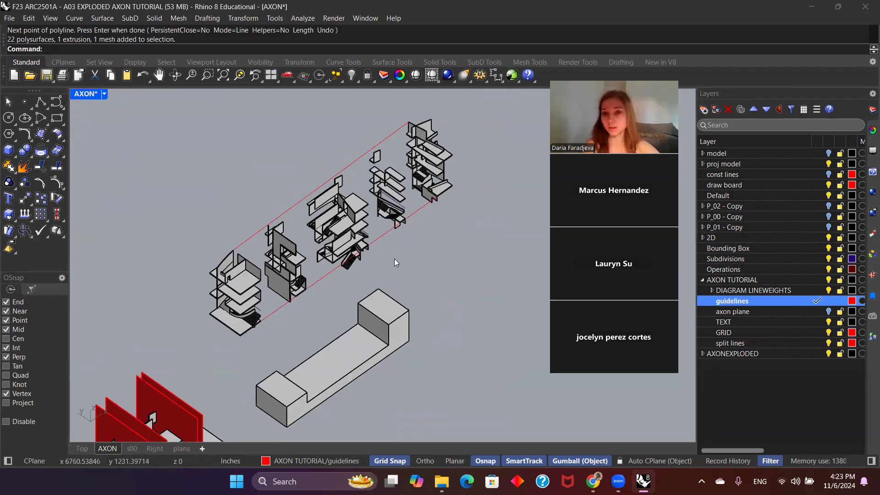
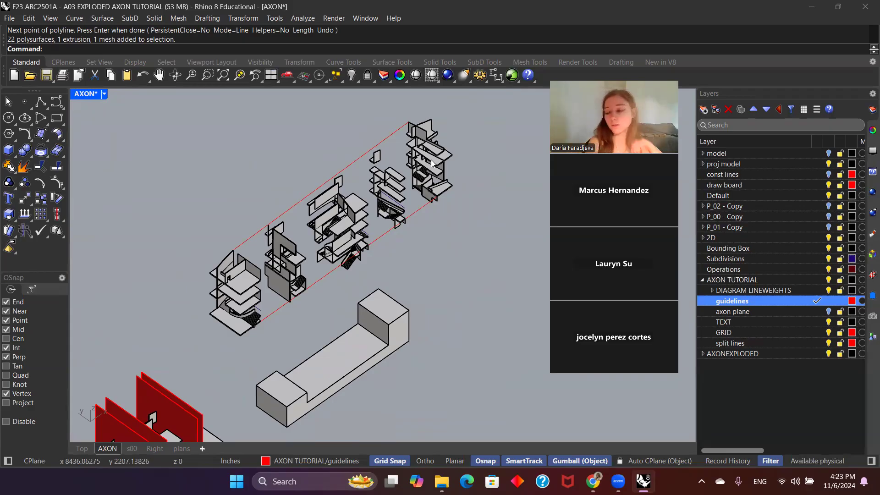
Step: Restore the saved AXON named view so the row of exploded groups shows from the stored axonometric angle
scroll(470, 247, "down", 2)
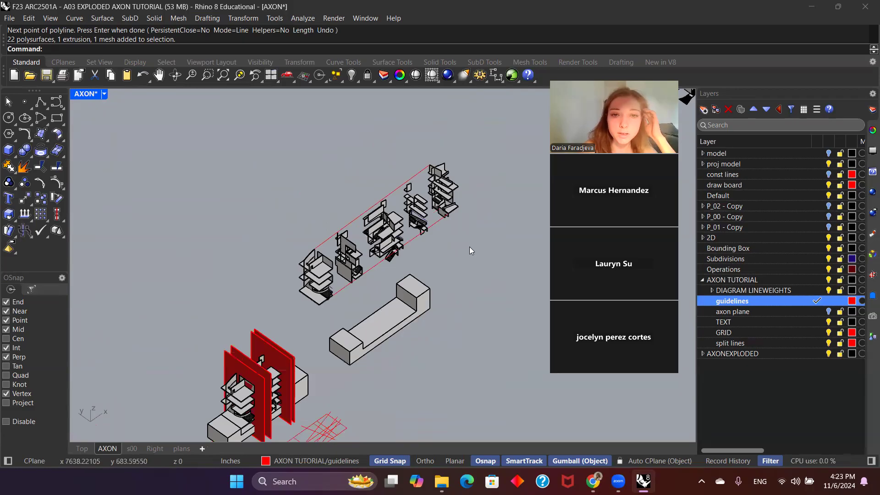
scroll(469, 247, "up", 2)
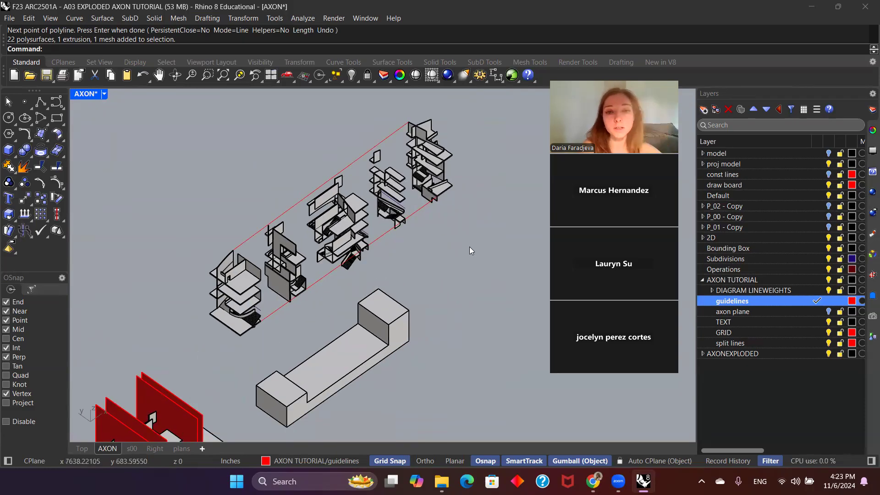
left_click(873, 317)
double_click(752, 355)
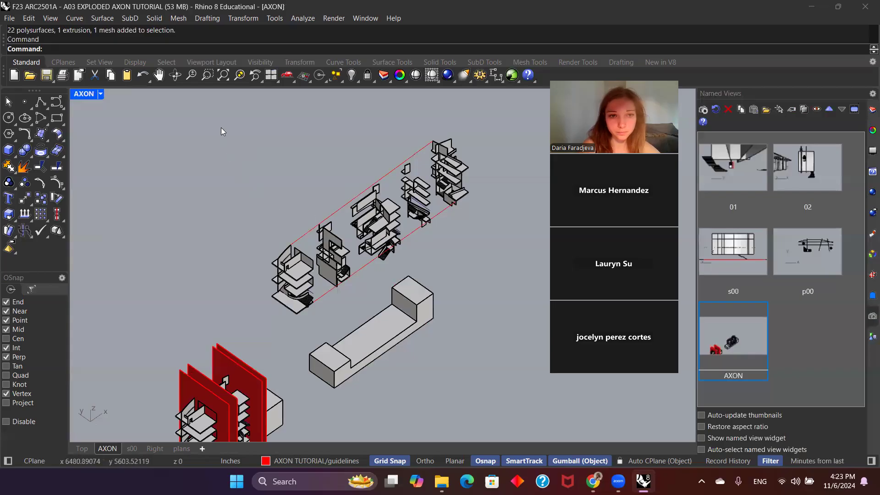
Step: Generate a Make2D drawing of the exploded groups and guide lines from the AXON view, with AXONDIAGRAM as the layer name
left_click_drag(388, 133, 525, 337)
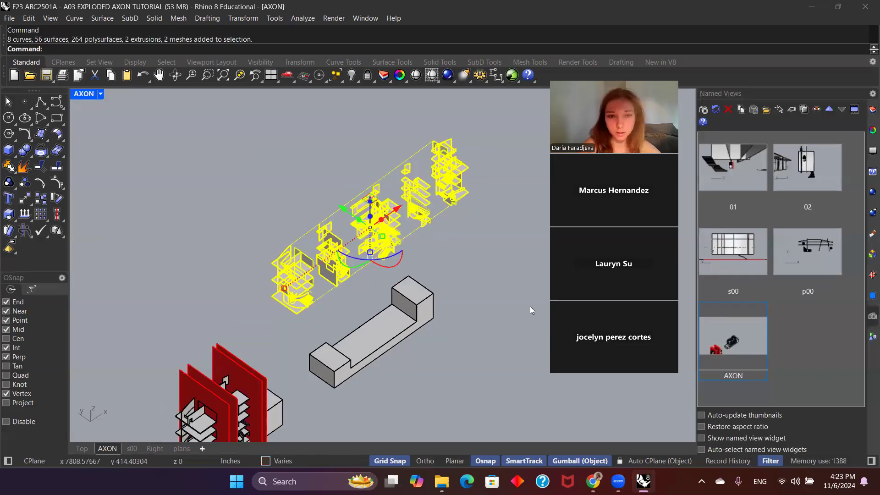
type("Ma")
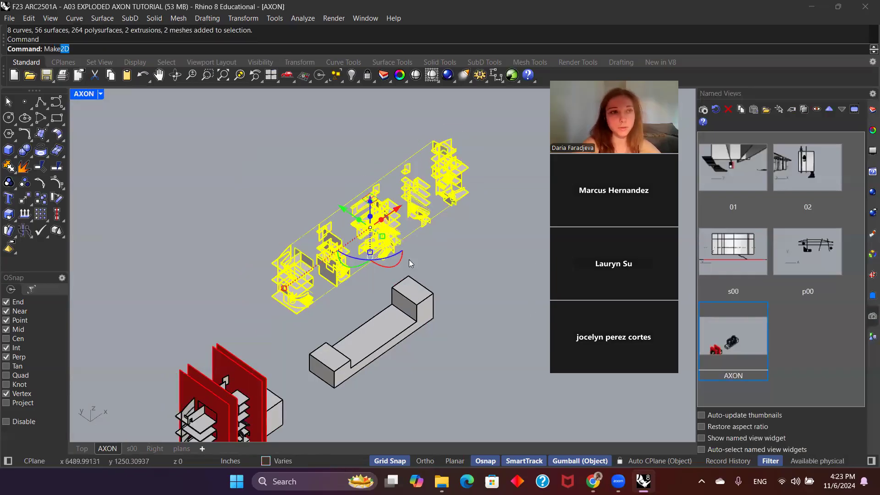
type("ke")
key("Return")
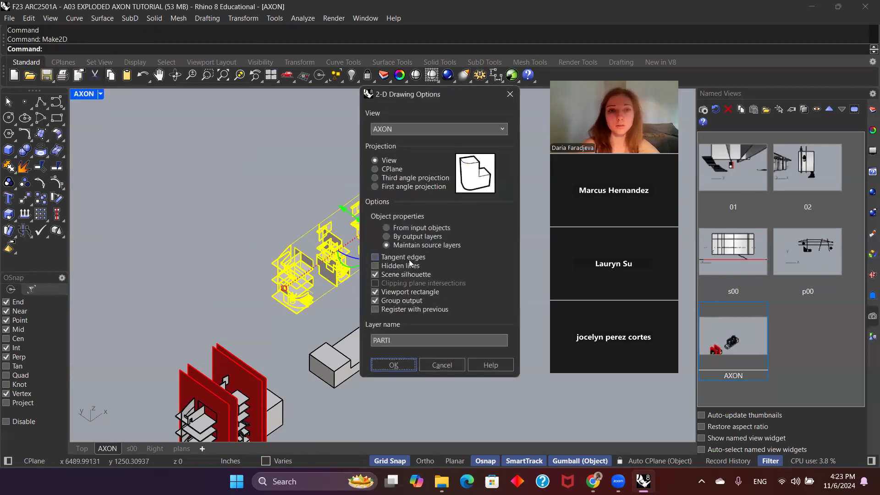
double_click(400, 341)
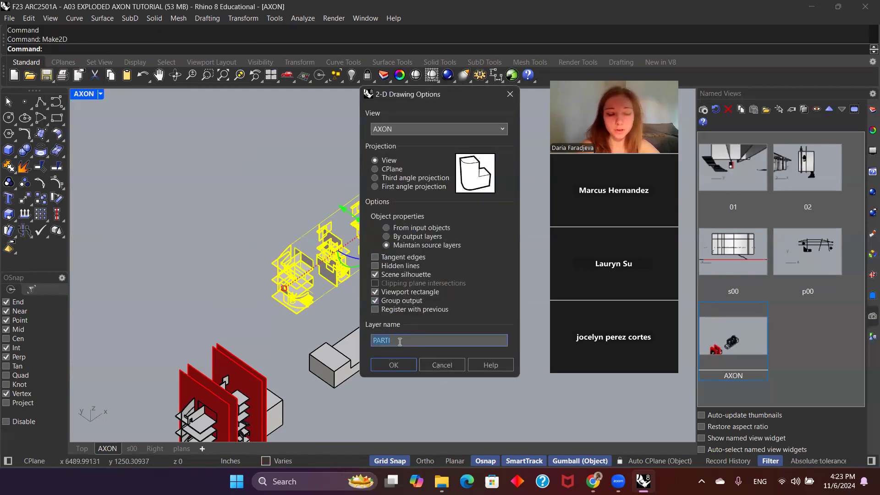
type("A")
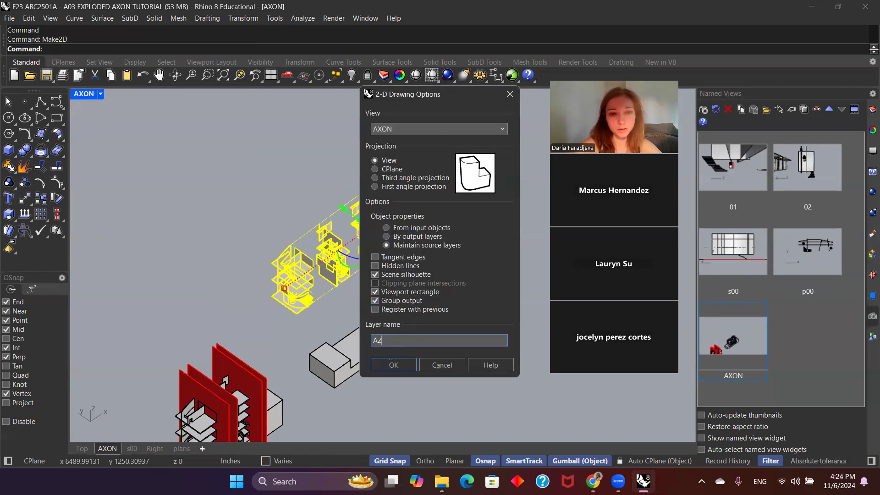
type("XOND")
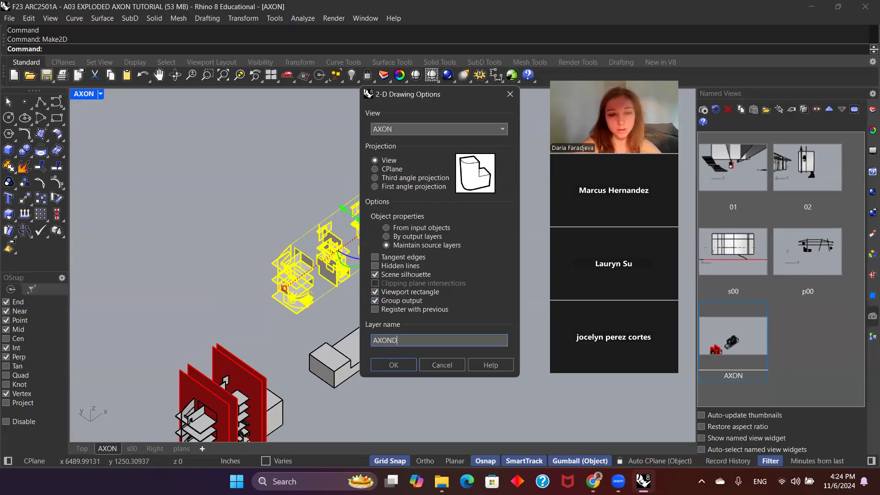
type("IAGRAM")
key("Return")
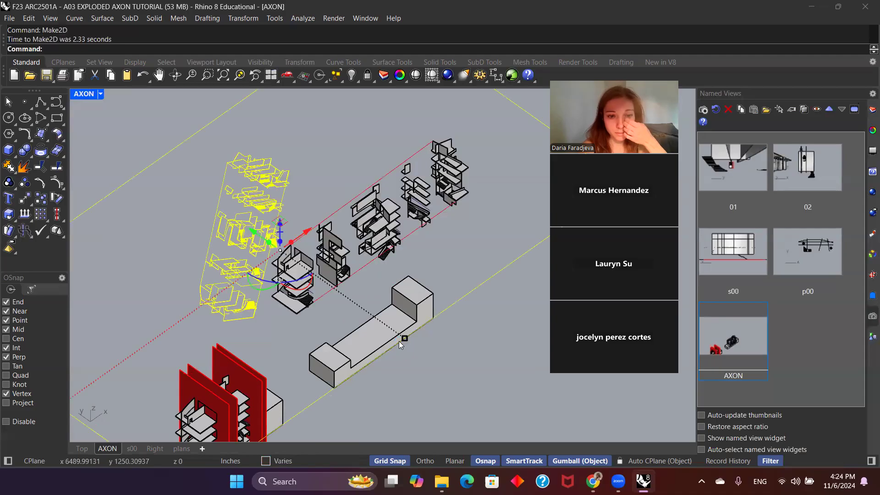
Step: Delete the newly generated 2D linework together with its viewport rectangle
double_click(84, 95)
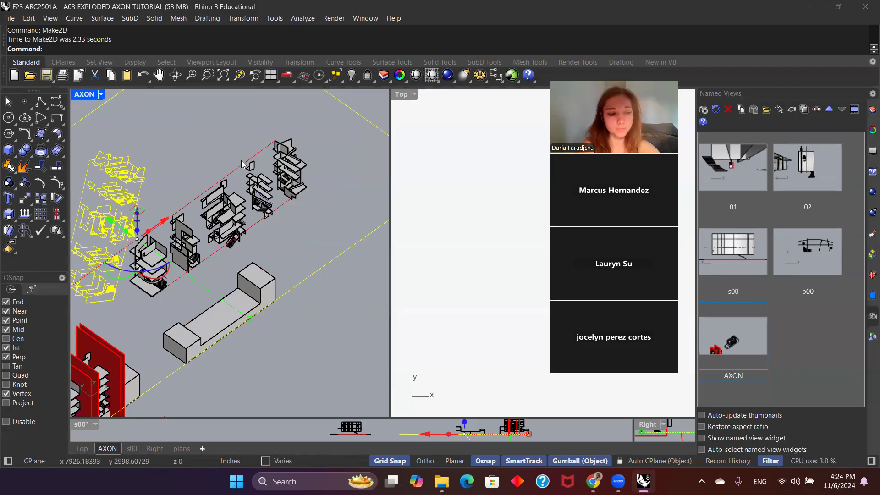
double_click(81, 95)
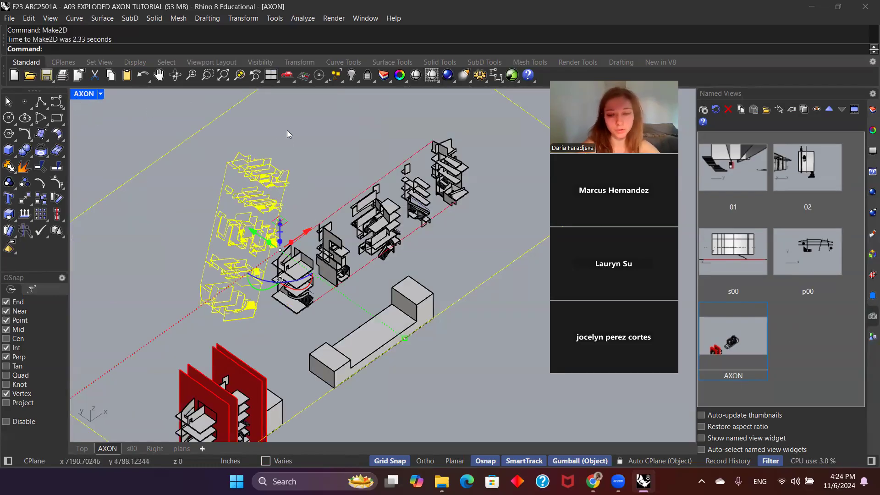
key("Delete")
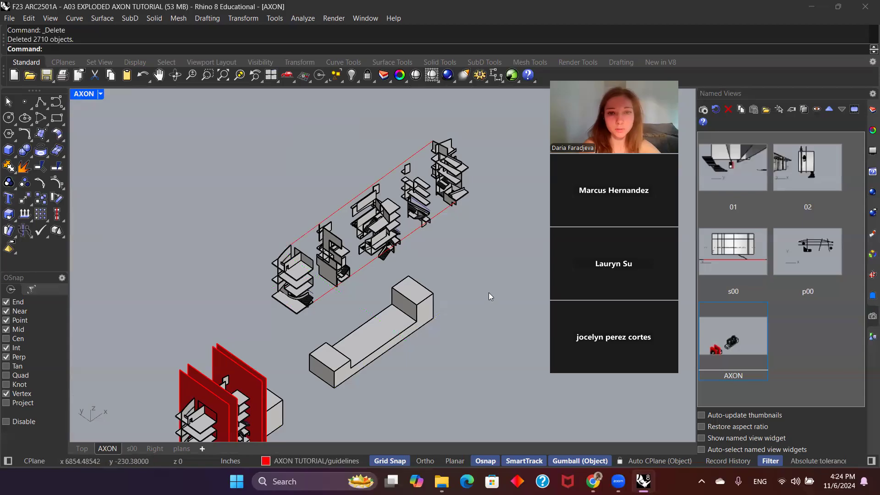
Step: Run Make2D again on the exploded groups and guide lines without the base block, keeping the viewport rectangle and layer name AXONDIAGRAM
left_click_drag(502, 331, 285, 127)
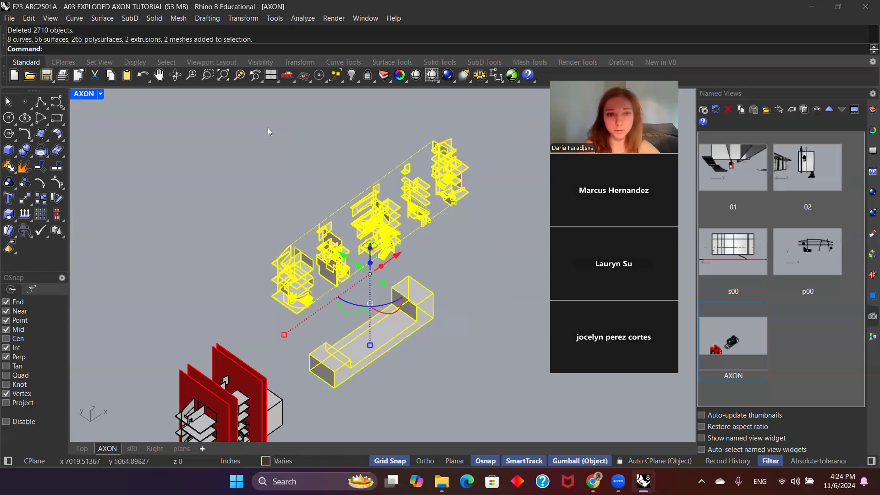
left_click(417, 334, "ctrl")
type("Make2D")
key("Return")
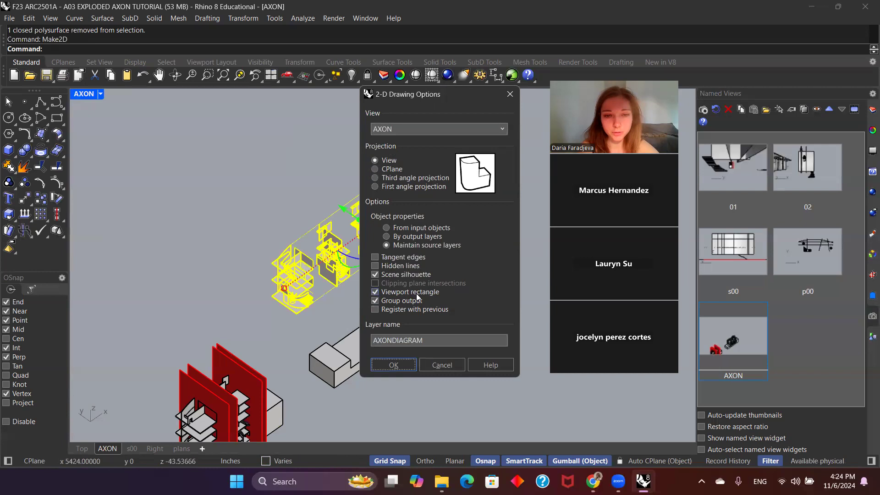
left_click(375, 292)
left_click(375, 292)
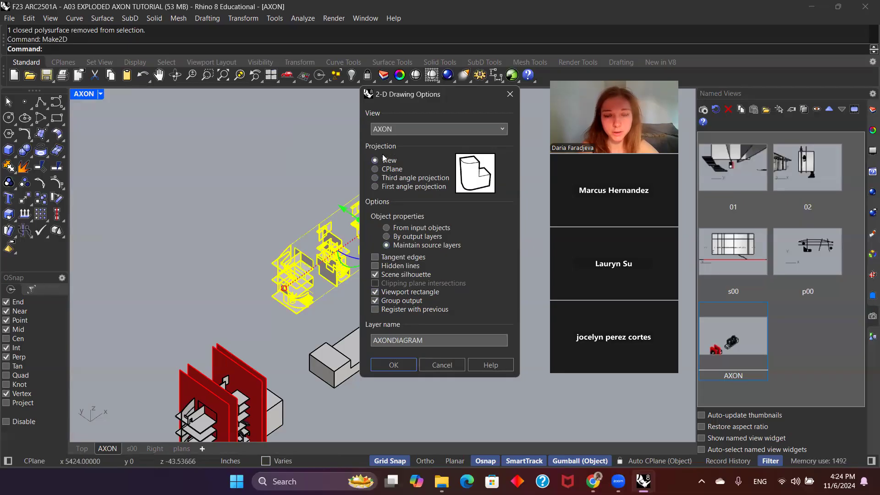
left_click(408, 363)
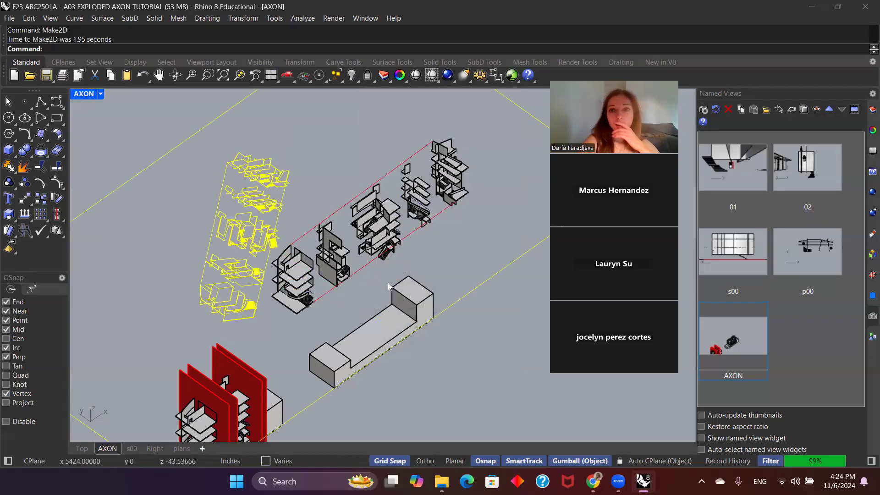
Step: Switch to the Top view and move the new 2D drawing with its frame up, clear of the model's plan
double_click(93, 97)
double_click(402, 95)
scroll(380, 250, "down", 5)
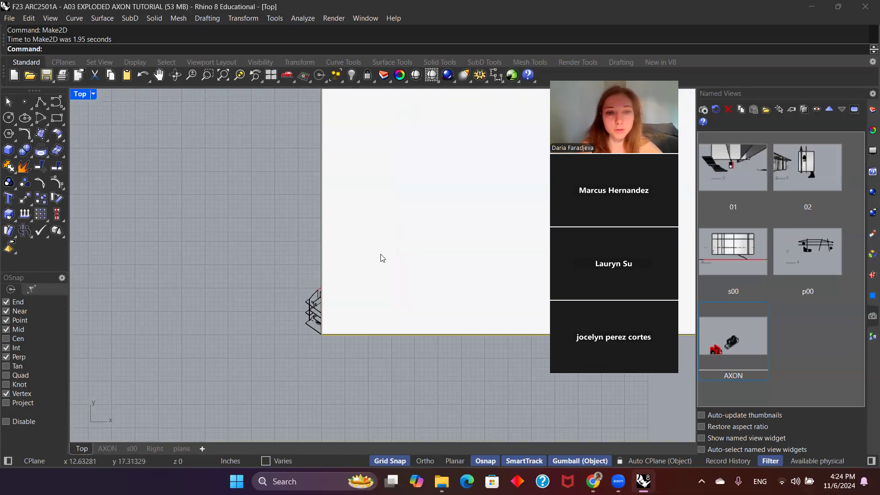
scroll(380, 257, "down", 6)
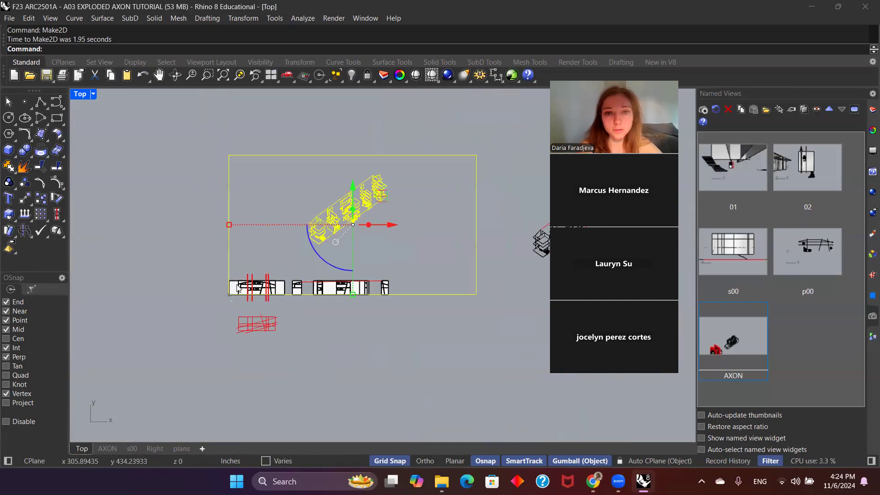
left_click_drag(326, 217, 327, 184)
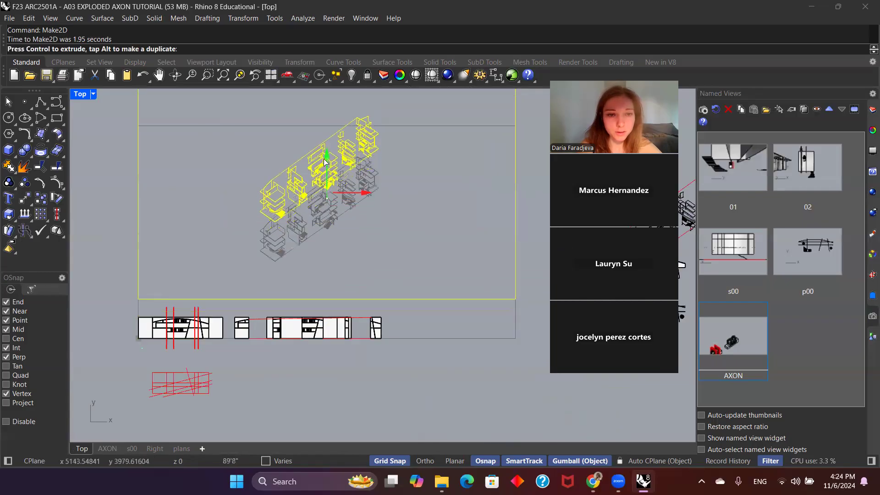
left_click(427, 228)
Step: Delete the rectangular viewport frame around the 2D drawing and move the remaining linework down to just above the model's plan
left_click(452, 306)
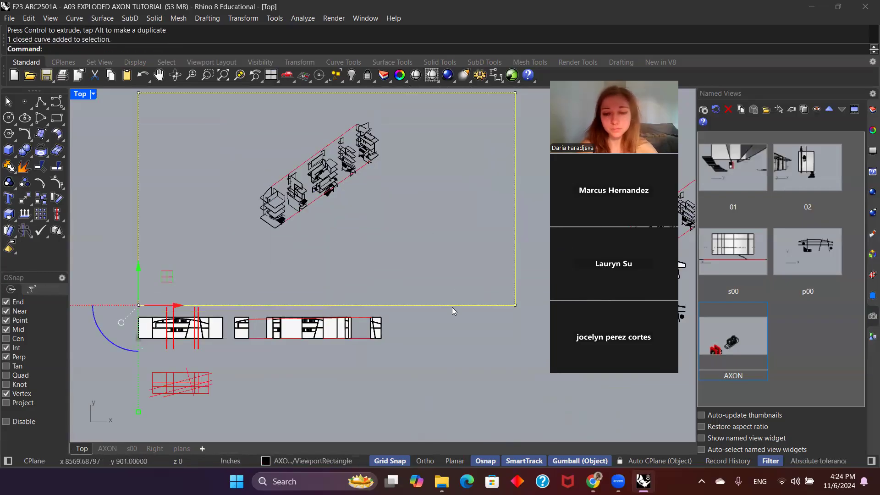
key("Delete")
scroll(442, 313, "down", 3)
left_click_drag(419, 305, 324, 197)
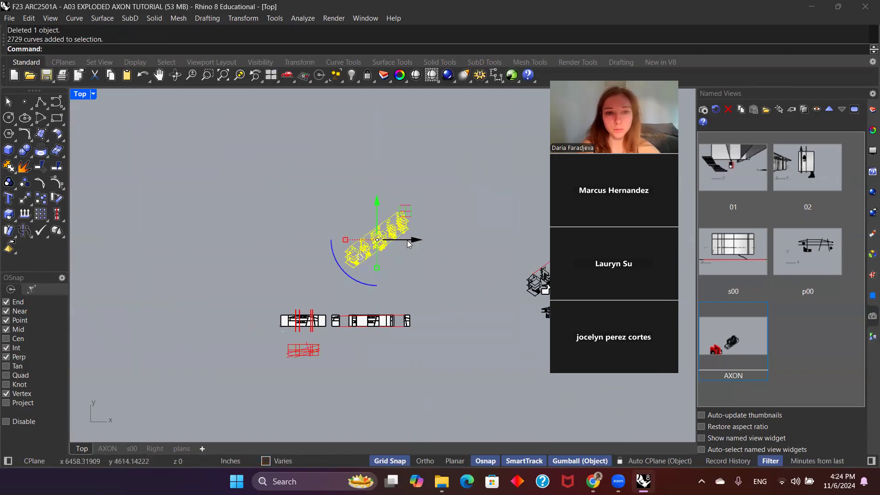
left_click_drag(380, 211, 381, 254)
left_click(443, 278)
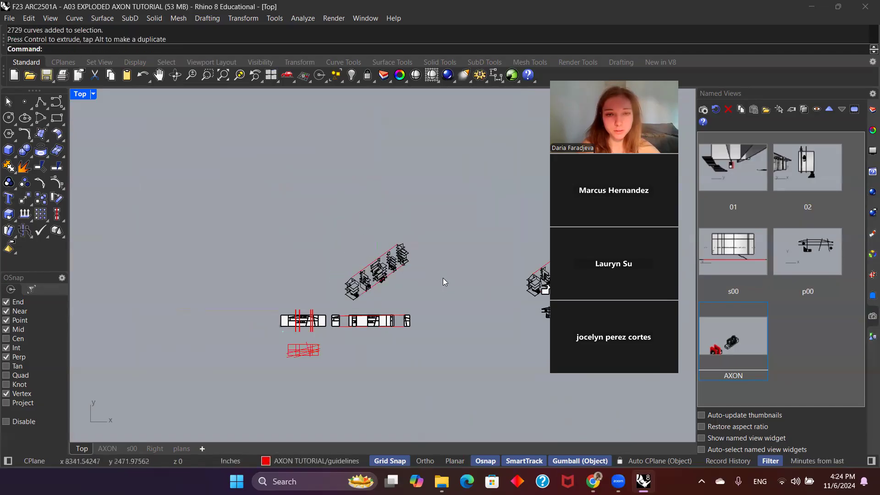
Step: Collapse the AXONDIAGRAM and AXONEXPLODED layer trees and expand the DIAGRAM LINEWEIGHTS sublayers
scroll(396, 291, "up", 5)
scroll(320, 248, "up", 2)
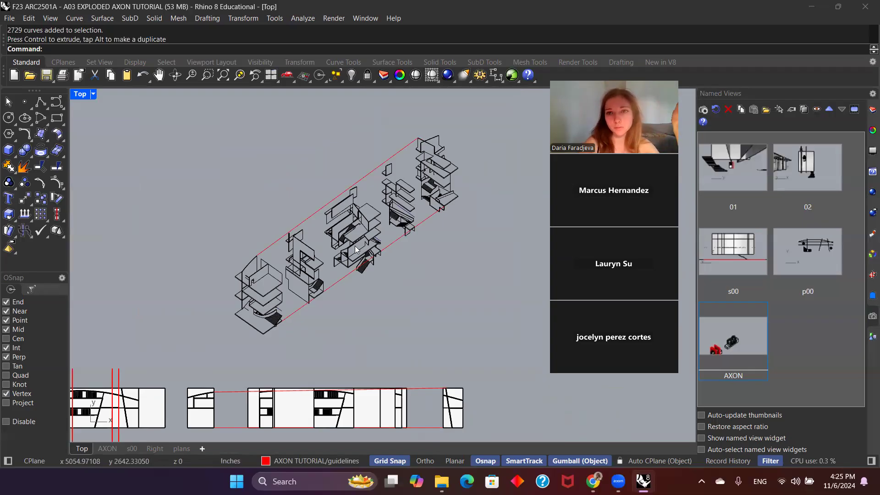
left_click(872, 110)
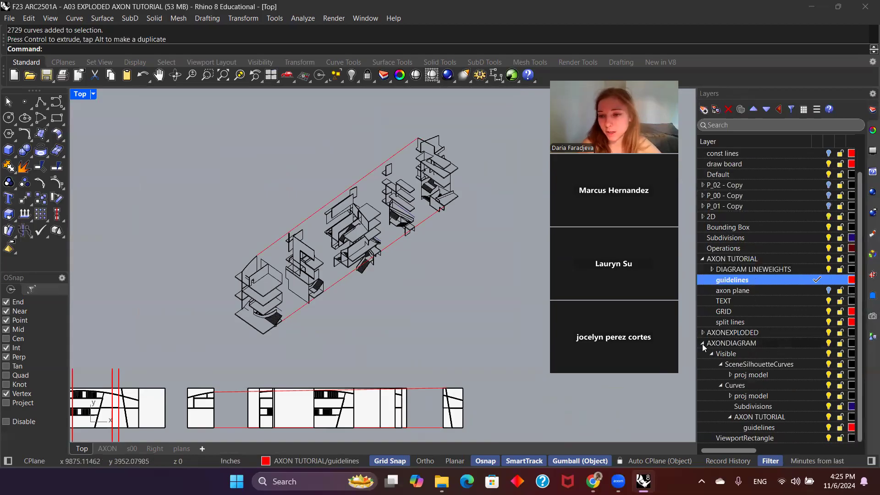
scroll(702, 344, "up", 1)
left_click(703, 364)
left_click(703, 354)
scroll(725, 357, "down", 1)
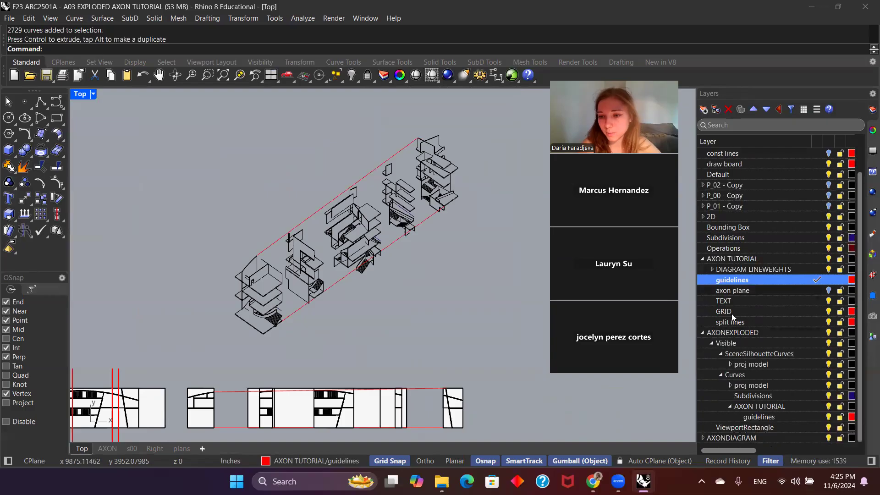
left_click(703, 334)
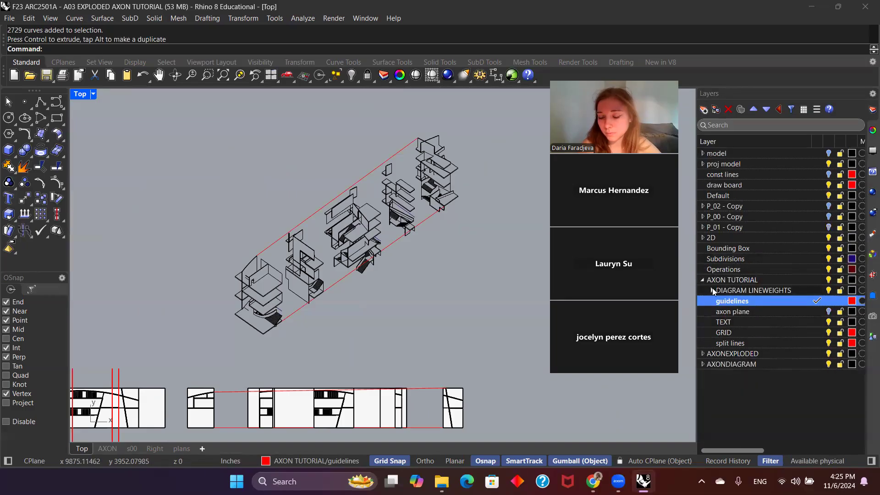
left_click(713, 291)
Step: Assign both guide lines of the 2D drawing to the guidelines sublayer of DIAGRAM LINEWEIGHTS
left_click(769, 301)
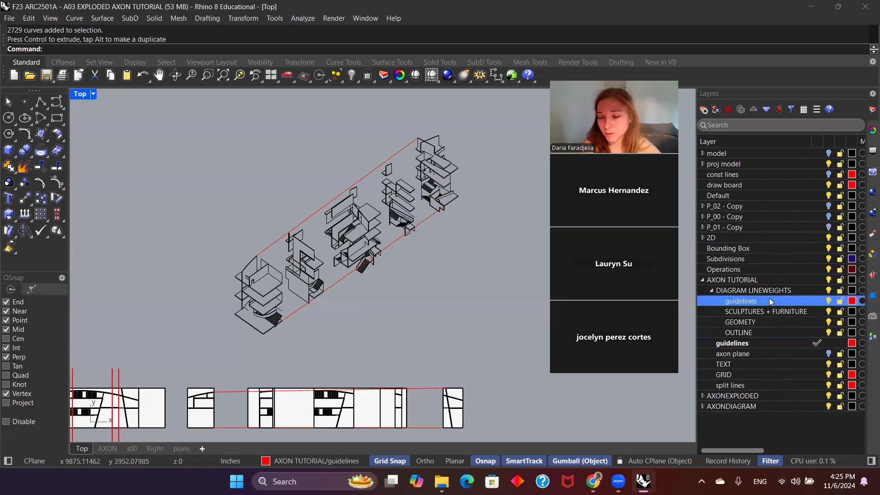
left_click(279, 239)
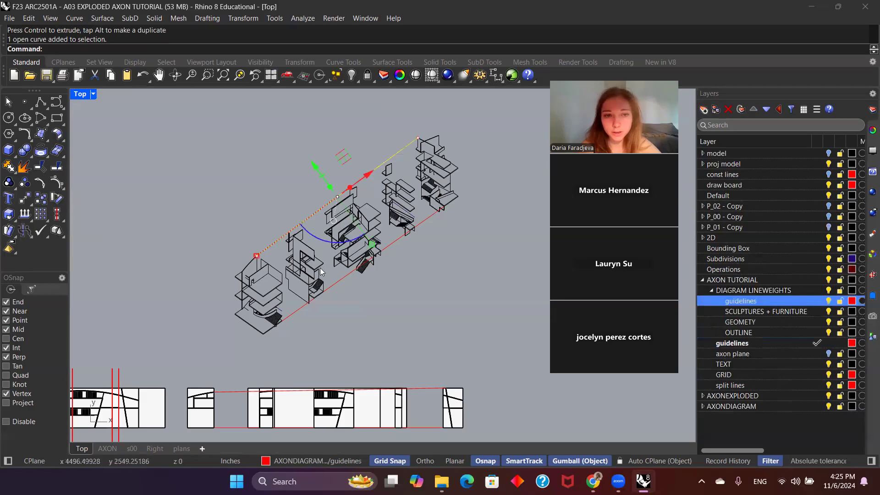
left_click(302, 312, "shift")
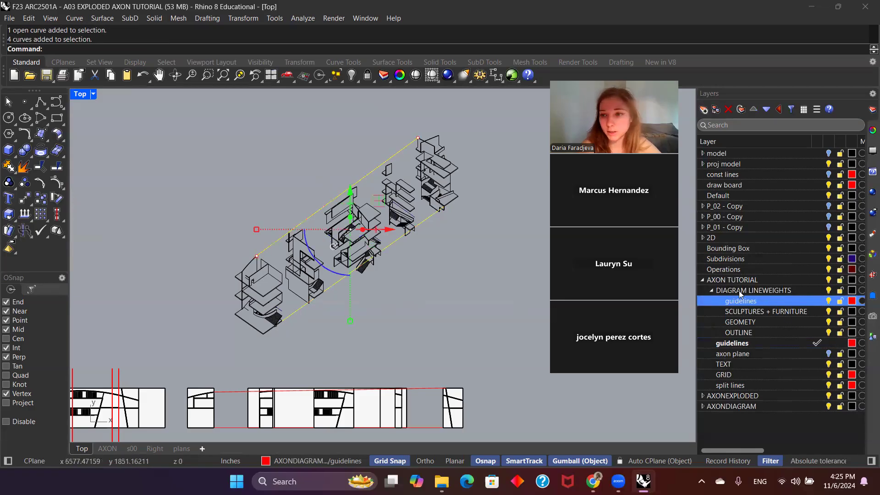
right_click(731, 303)
left_click(736, 302)
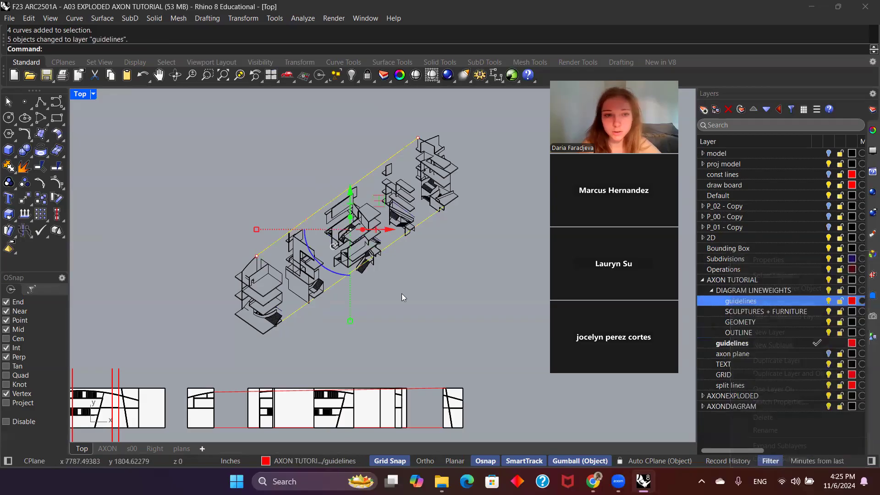
Step: Examine the exploded 2D drawing closely for sculpture linework, starting with the sculpture beside the curved stair in the lowest block
scroll(271, 306, "up", 5)
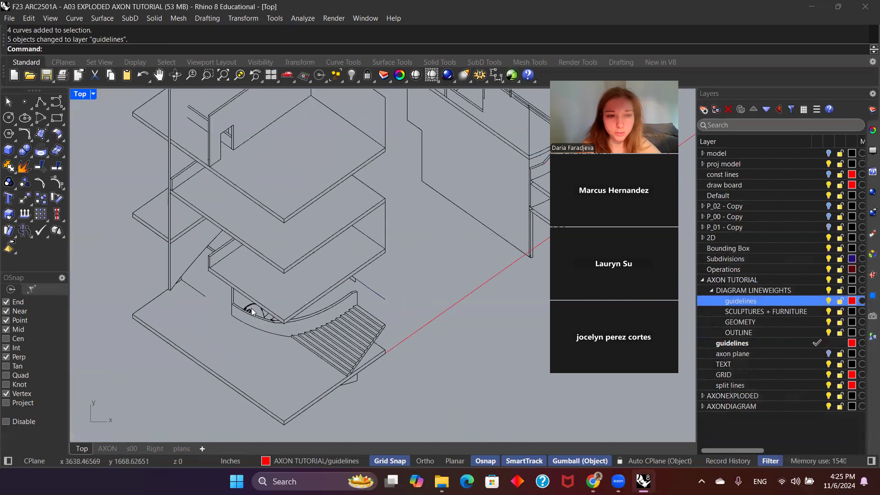
left_click(251, 309)
scroll(270, 359, "down", 2)
scroll(270, 359, "down", 3)
scroll(341, 274, "up", 4)
scroll(433, 212, "down", 3)
scroll(442, 228, "up", 2)
scroll(441, 228, "up", 3)
Step: Select only the spiky plant-like sculpture's curves in the uppermost block and assign them to the SCULPTURES + FURNITURE layer
left_click(405, 233)
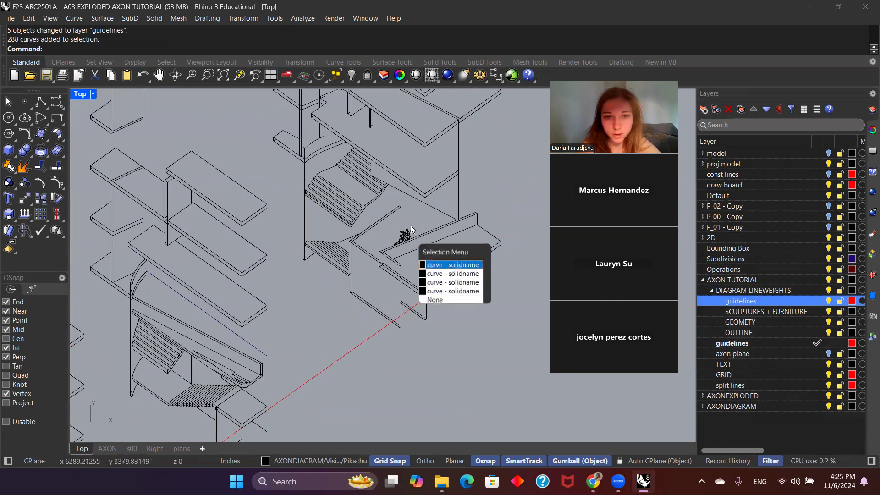
scroll(410, 227, "up", 5)
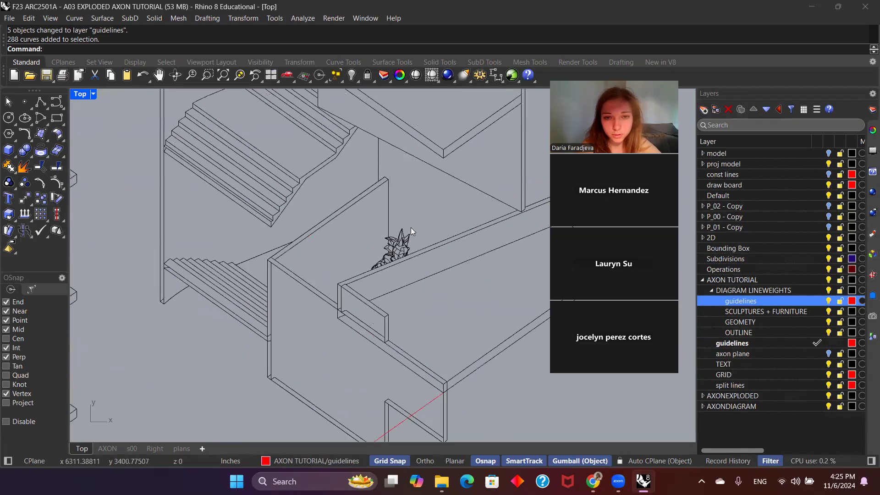
left_click_drag(425, 307, 425, 304)
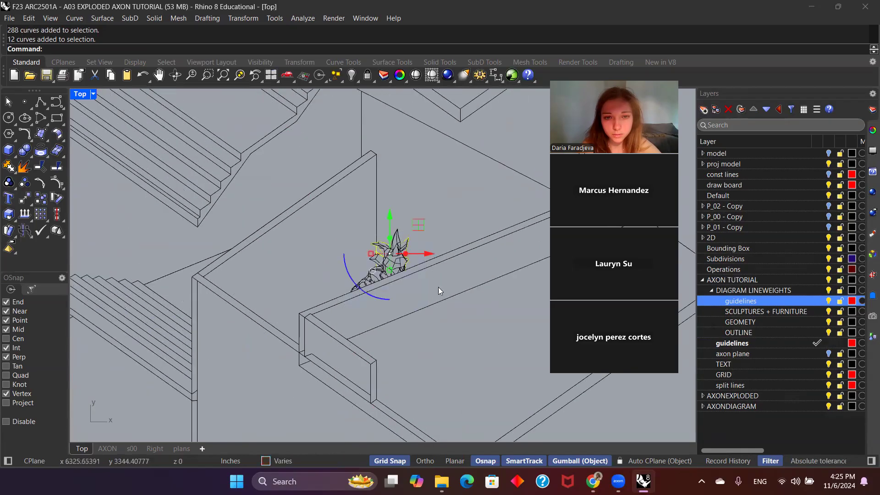
left_click(412, 215)
left_click_drag(342, 229, 344, 227)
left_click(354, 174, "ctrl")
scroll(404, 202, "down", 2)
scroll(405, 203, "up", 2)
left_click(382, 176, "ctrl")
scroll(444, 177, "down", 2)
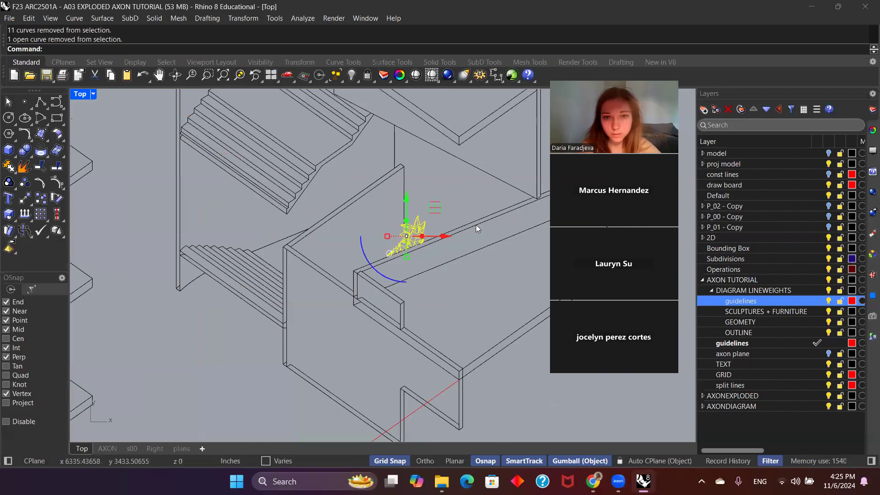
right_click(773, 311)
left_click(738, 303)
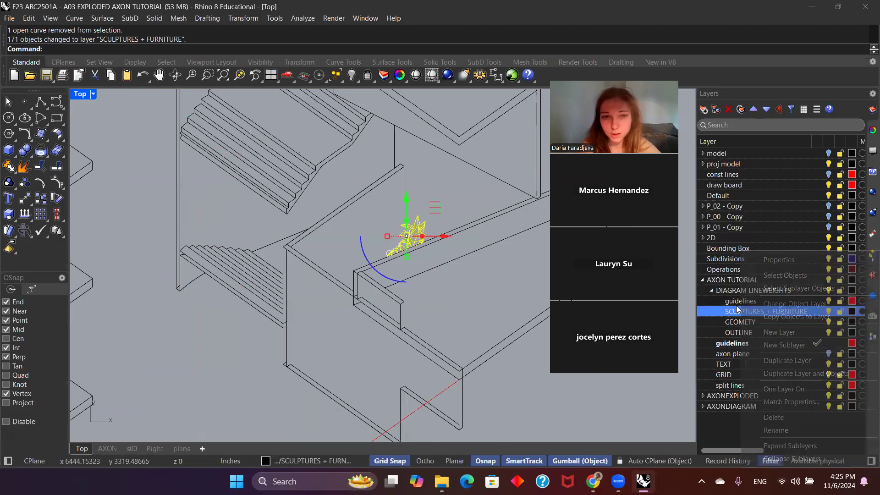
Step: Assign the sculpture linework behind the curved wall in the lowest block to the SCULPTURES + FURNITURE layer
left_click(463, 274)
scroll(376, 344, "down", 8)
right_click_drag(301, 381, 381, 273)
scroll(186, 371, "up", 5)
left_click(192, 352)
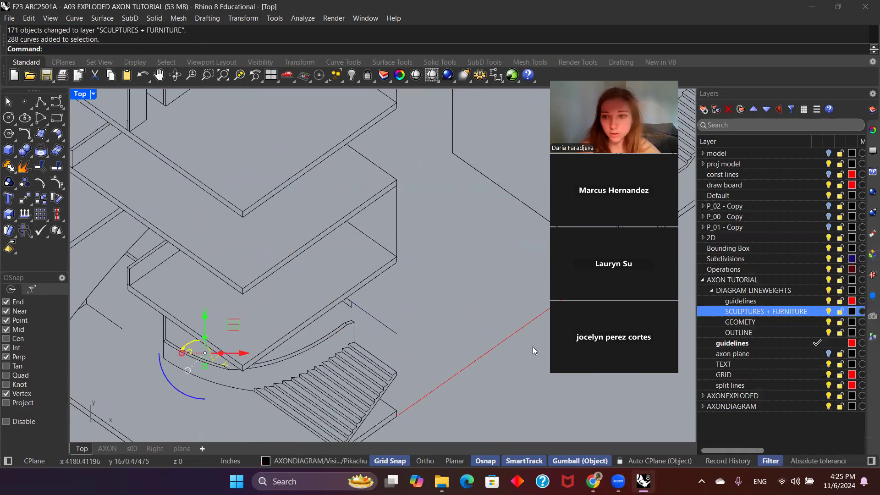
right_click(730, 312)
left_click(767, 304)
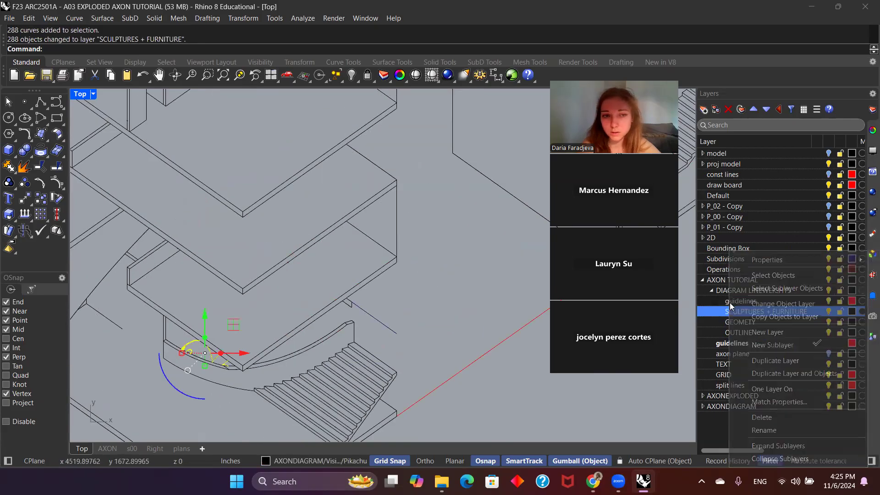
left_click(409, 311)
scroll(395, 310, "down", 8)
right_click_drag(311, 302, 275, 321)
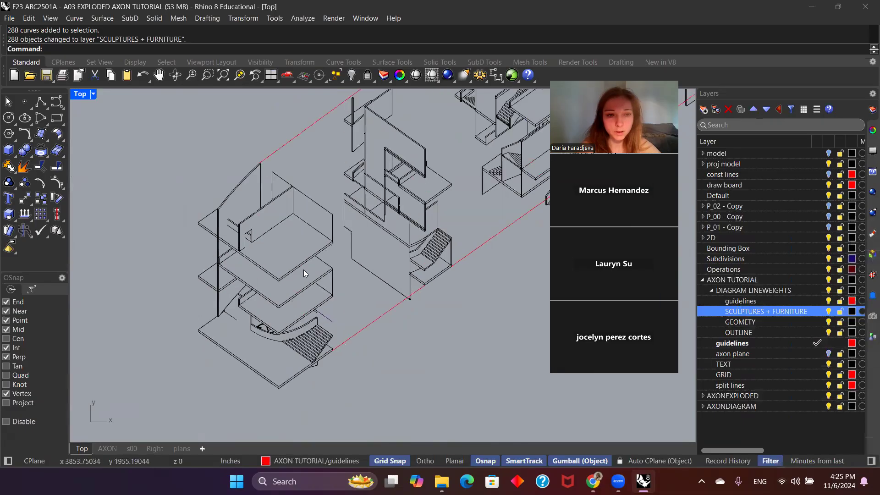
left_click(300, 260)
left_click(336, 272)
left_click(359, 287)
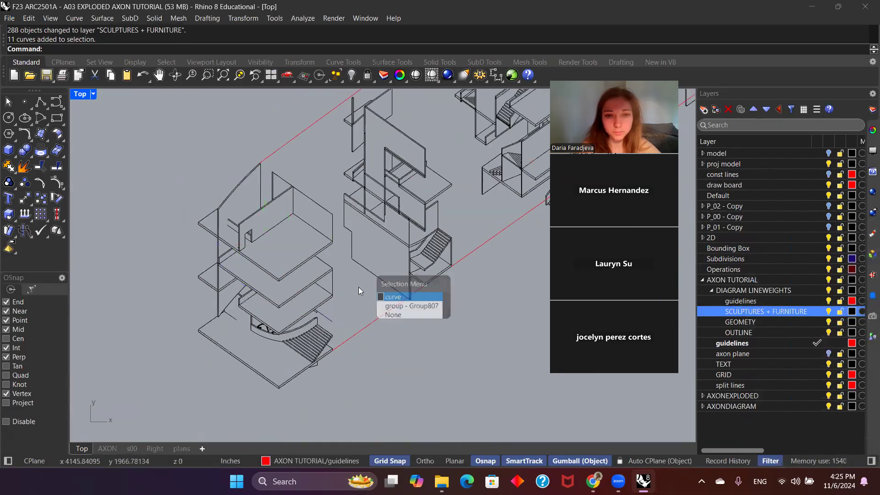
Step: Select all linework of the lowest exploded block, leaving the guide lines out of the selection
scroll(349, 276, "down", 6)
scroll(350, 278, "up", 2)
left_click_drag(339, 355, 238, 204)
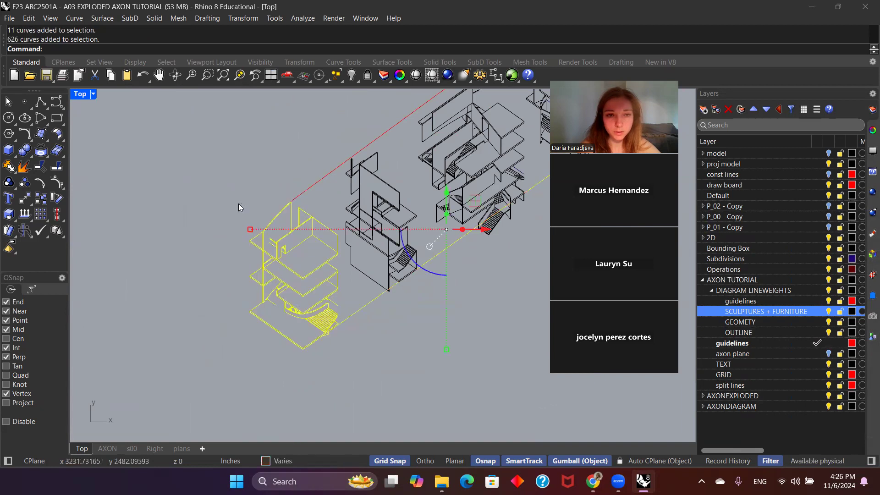
left_click(348, 318, "ctrl")
scroll(340, 289, "down", 1)
scroll(340, 289, "up", 1)
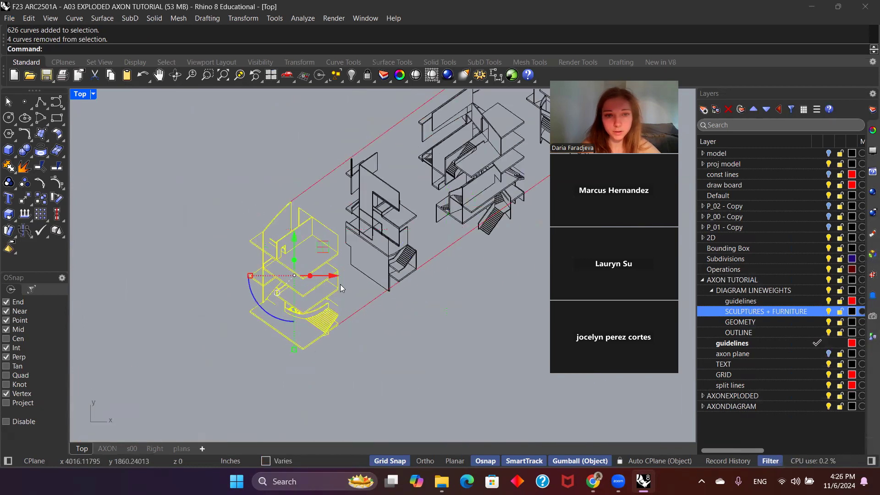
right_click_drag(374, 307, 304, 303)
scroll(342, 234, "down", 2)
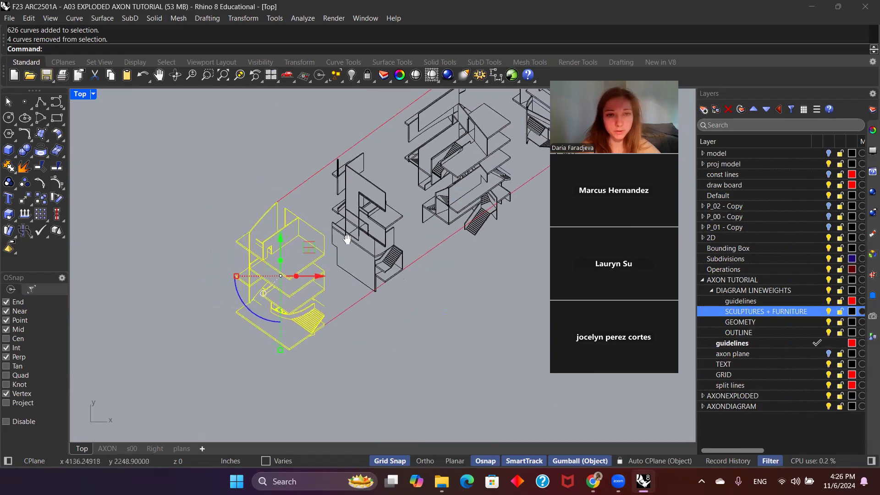
scroll(342, 233, "up", 1)
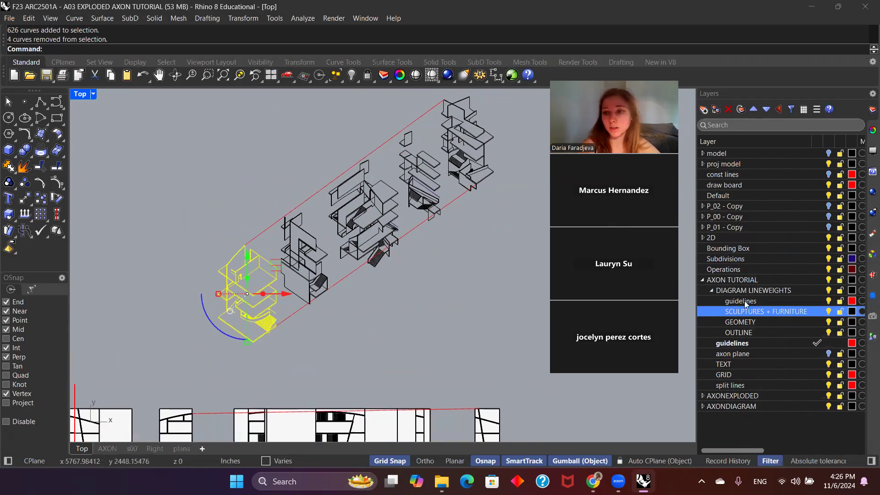
Step: Make OUTLINE the current layer and create the lowest block's outer silhouette with CurveBoolean, keeping the region outside the block
left_click(808, 331)
mouse_move(750, 451)
left_mouse_down()
mouse_move(819, 449)
mouse_move(740, 450)
left_mouse_up()
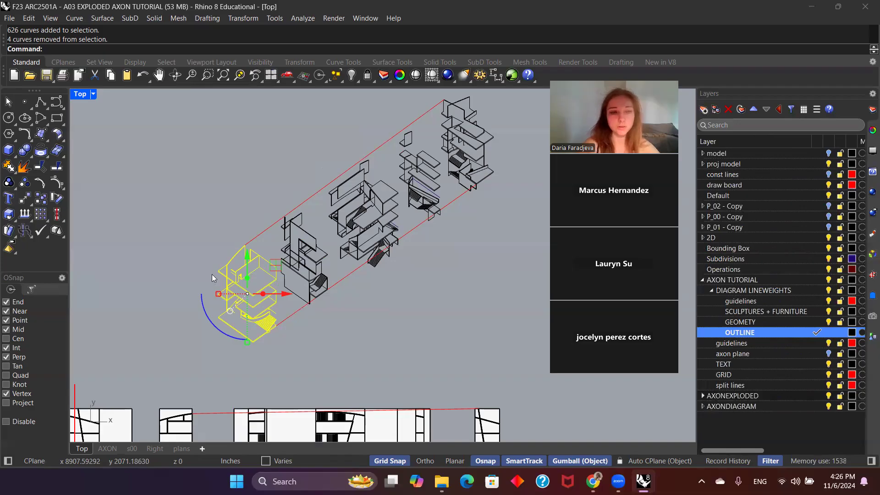
type("CurveBoolean")
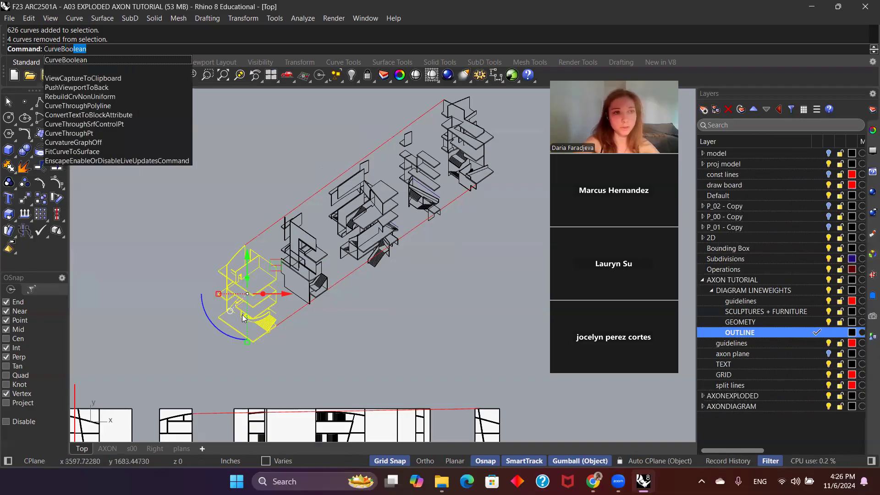
key("Return")
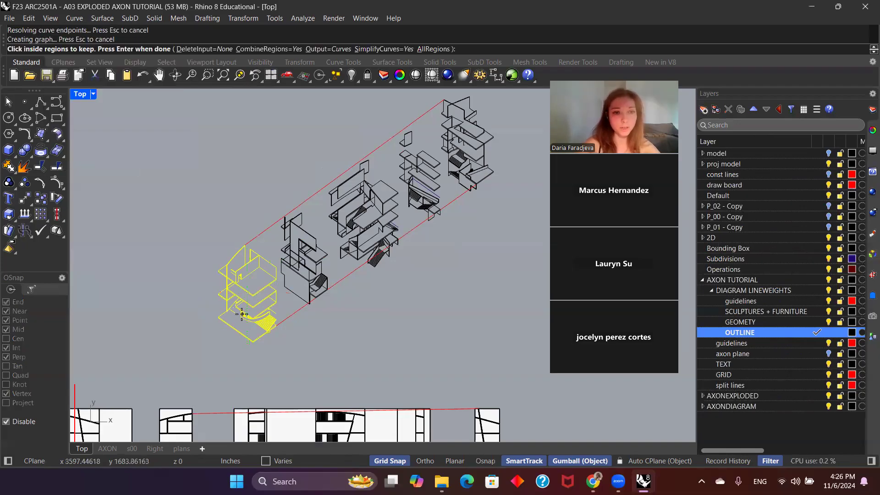
left_click(240, 270)
left_click(239, 264)
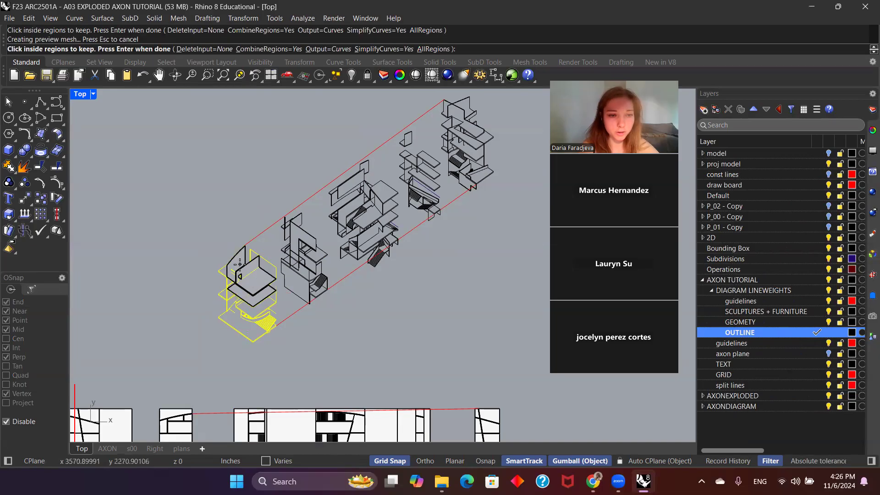
left_click(246, 273)
left_click(251, 281)
left_click(245, 293)
left_click(232, 263)
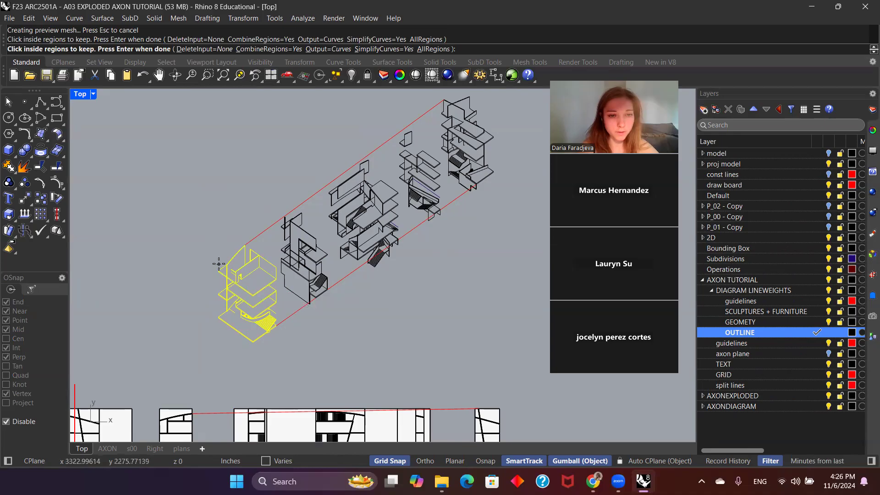
left_click(296, 339)
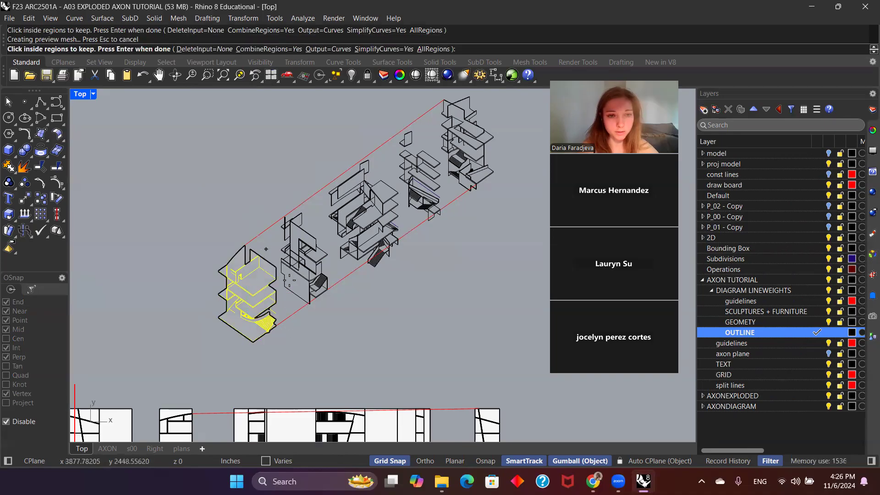
key("Return")
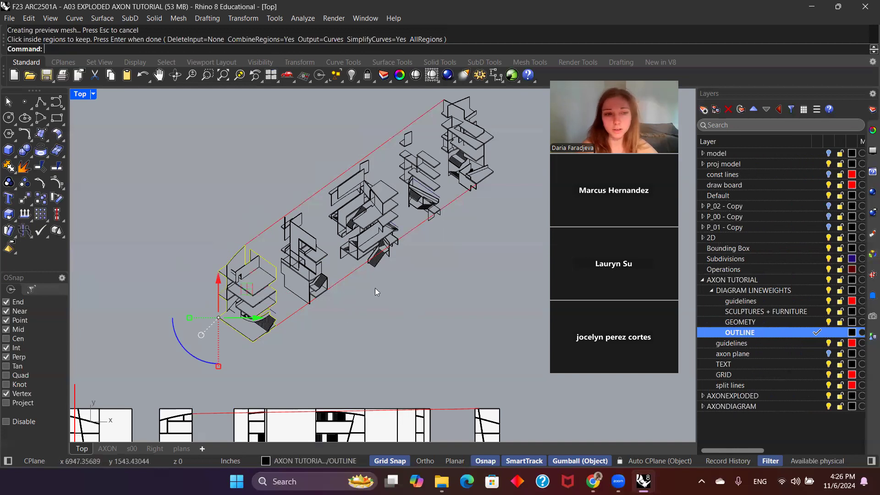
Step: Reselect the lowest block's linework, make GEOMETY the current layer and hide the OUTLINE layer
left_click(346, 314)
scroll(254, 294, "up", 4)
left_click(255, 297)
left_click(351, 359)
scroll(266, 338, "up", 8)
scroll(266, 337, "down", 5)
left_click_drag(283, 401, 181, 213)
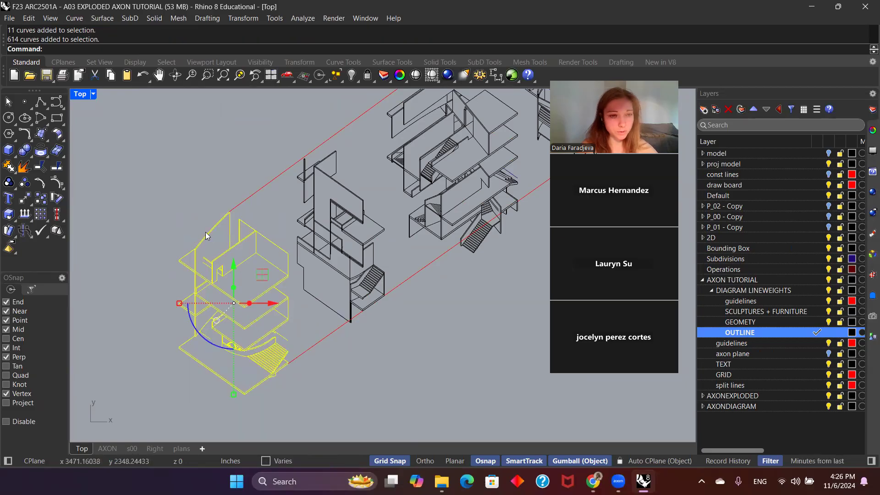
left_click(813, 322)
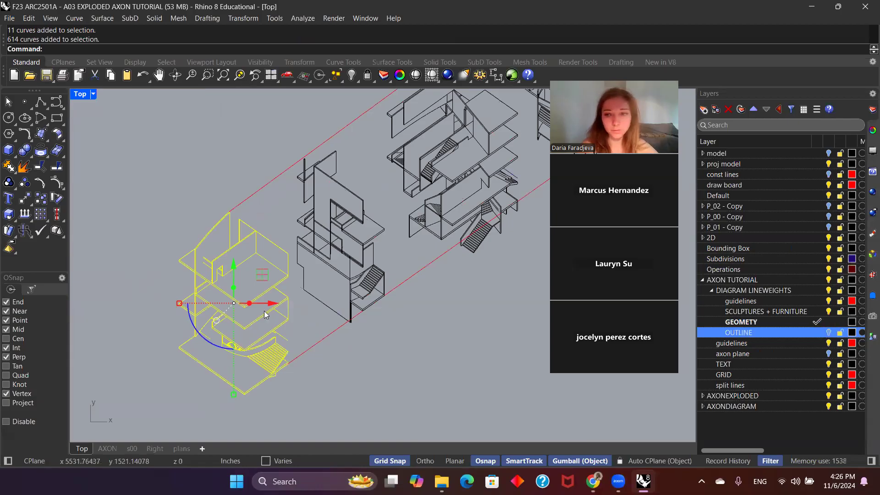
Step: Group the selected block linework and assign it to the GEOMETY layer
key("ctrl+g")
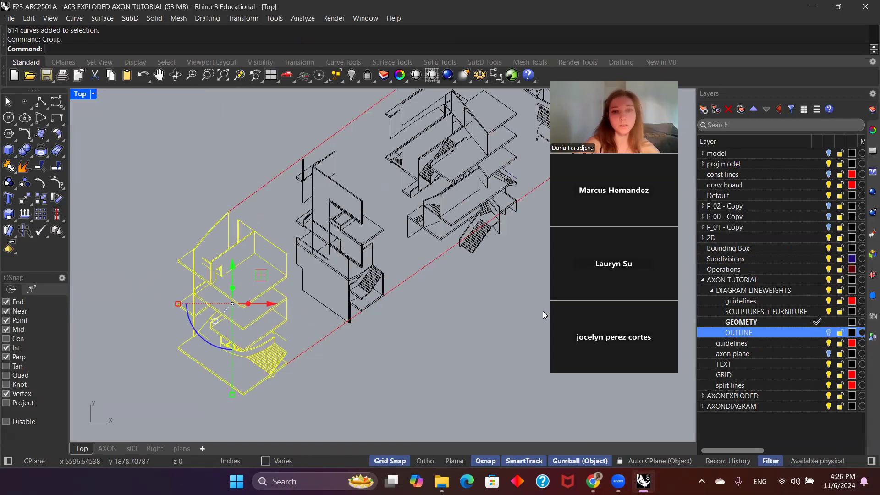
right_click(754, 323)
left_click(783, 306)
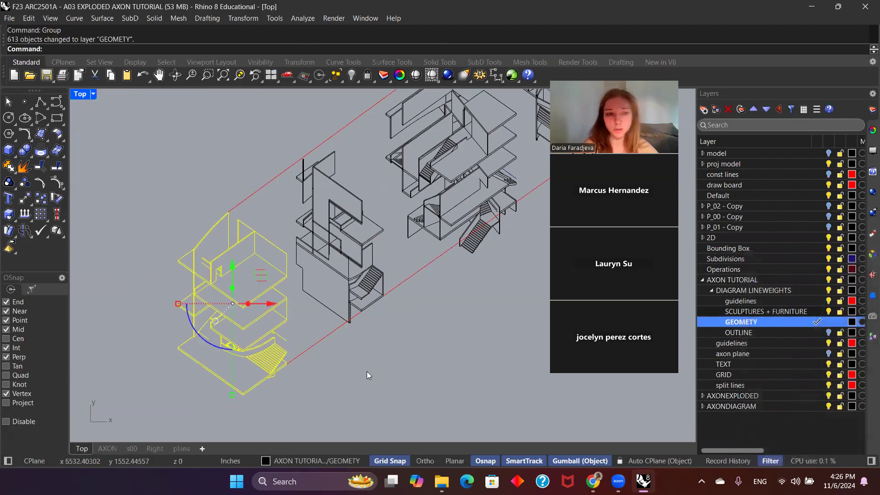
Step: Check the grouping of the lowest block's linework by selecting it and clearing the selection again
left_click(290, 321)
left_click(298, 310)
left_click(279, 329)
left_click(335, 269)
left_click(418, 233)
left_click(321, 320)
scroll(320, 320, "down", 2)
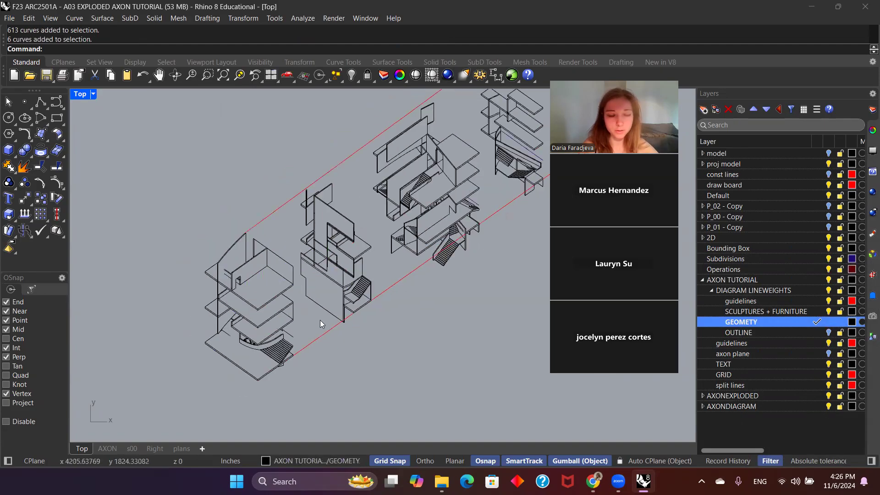
scroll(238, 378, "up", 3)
left_click(245, 378)
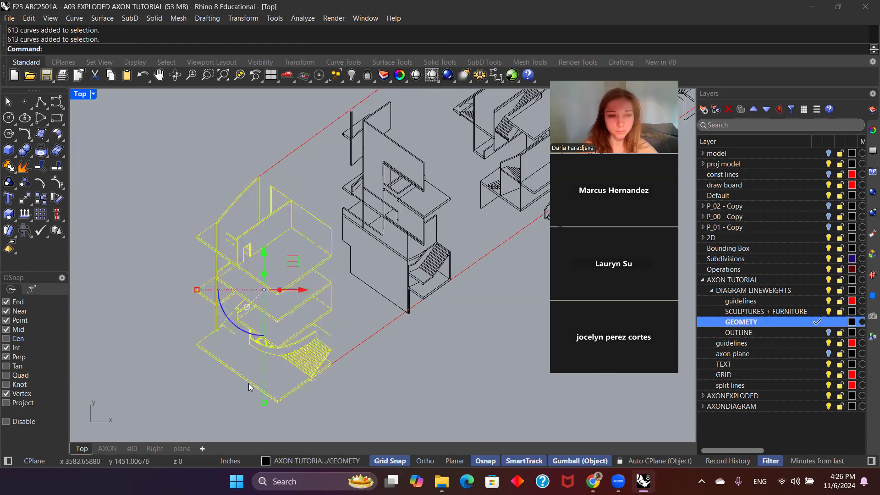
left_click(513, 384)
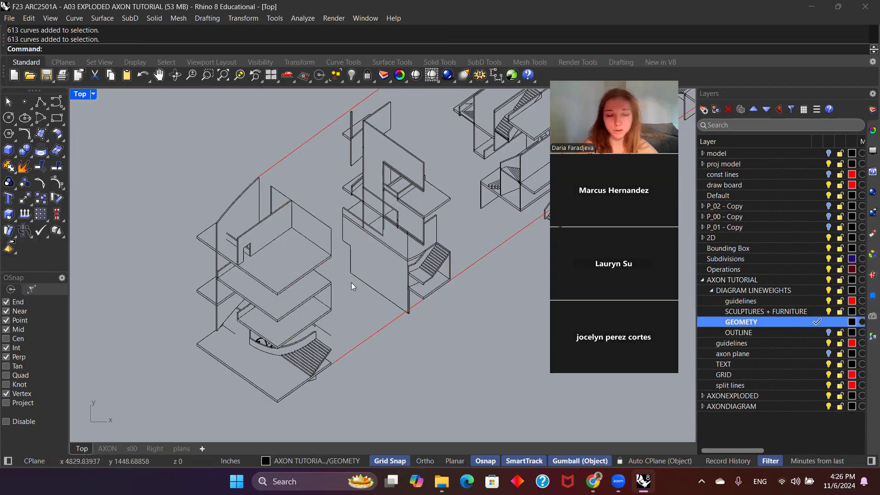
Step: Select the second block's linework, excluding the guide lines and the curves of the neighbouring block
scroll(352, 283, "down", 2)
left_click_drag(404, 347, 298, 164)
left_click(408, 270, "ctrl")
left_click(344, 145, "ctrl")
left_click(404, 174, "ctrl")
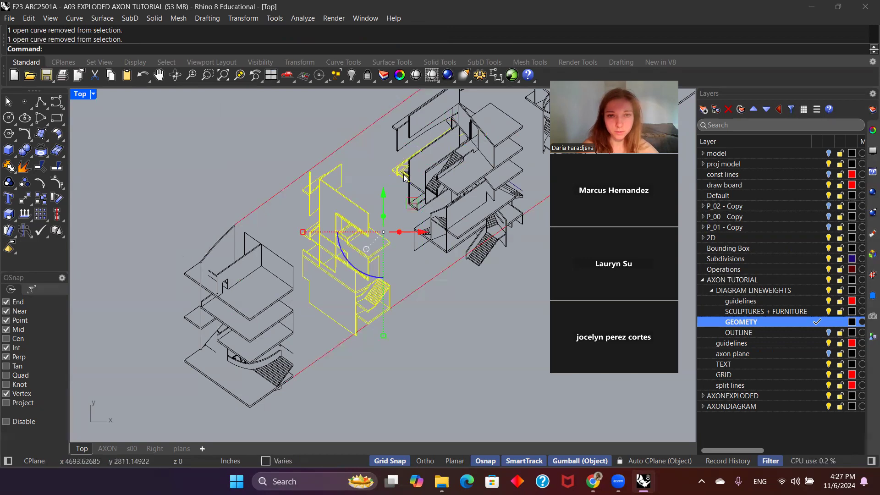
left_click_drag(470, 183, 377, 146, "ctrl")
scroll(378, 165, "down", 2)
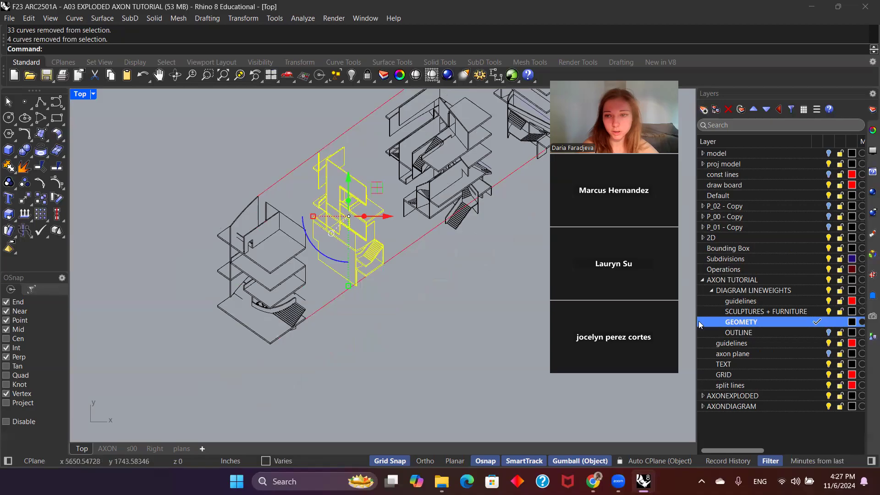
Step: Make OUTLINE the current layer and create the second block's outer silhouette with CurveBoolean
left_click(813, 334)
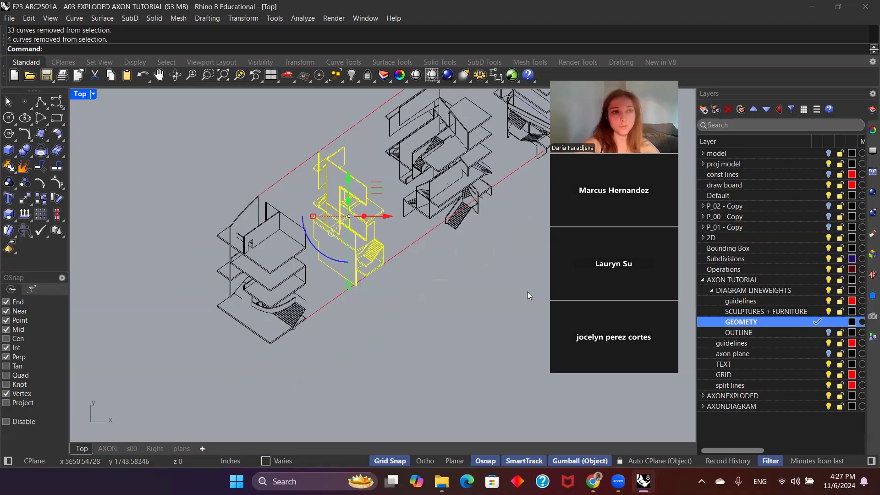
right_click(527, 292)
left_click(430, 278)
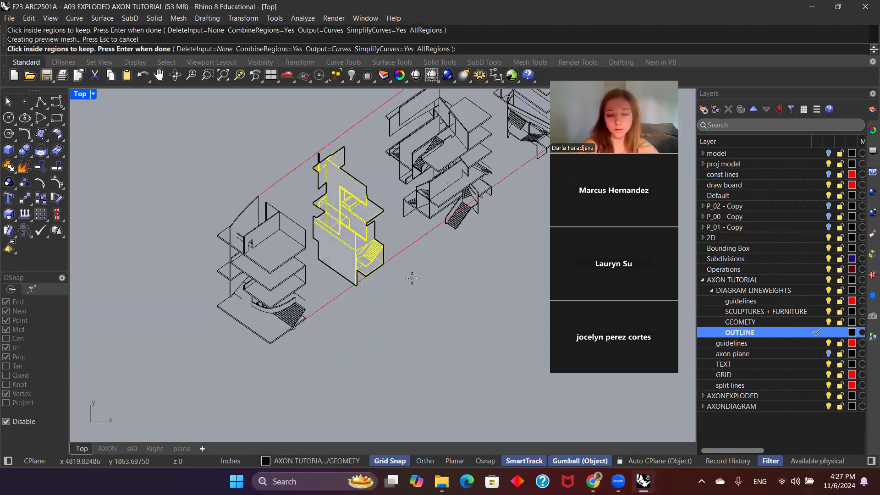
right_click(411, 278)
left_click(416, 274)
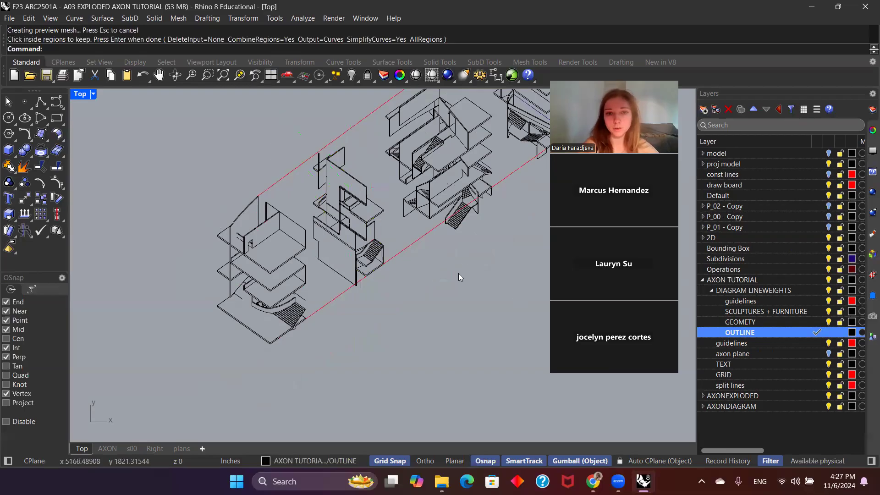
right_click_drag(521, 265, 455, 309)
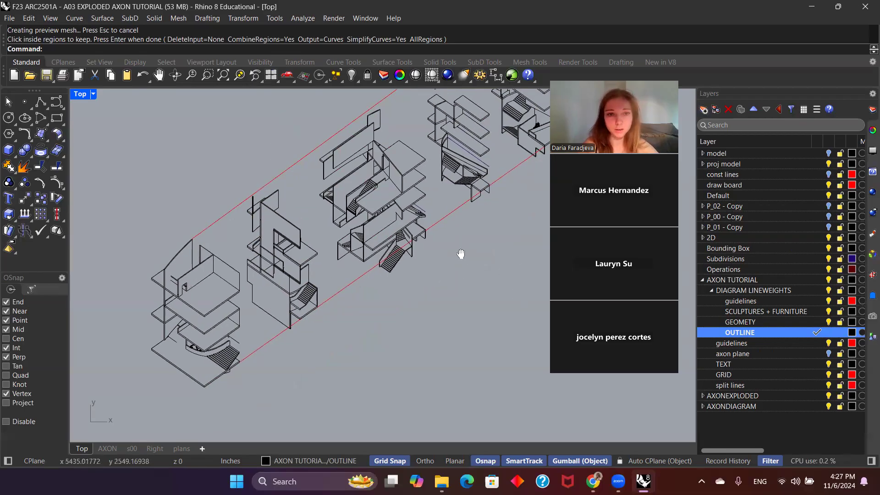
right_click_drag(461, 254, 414, 315)
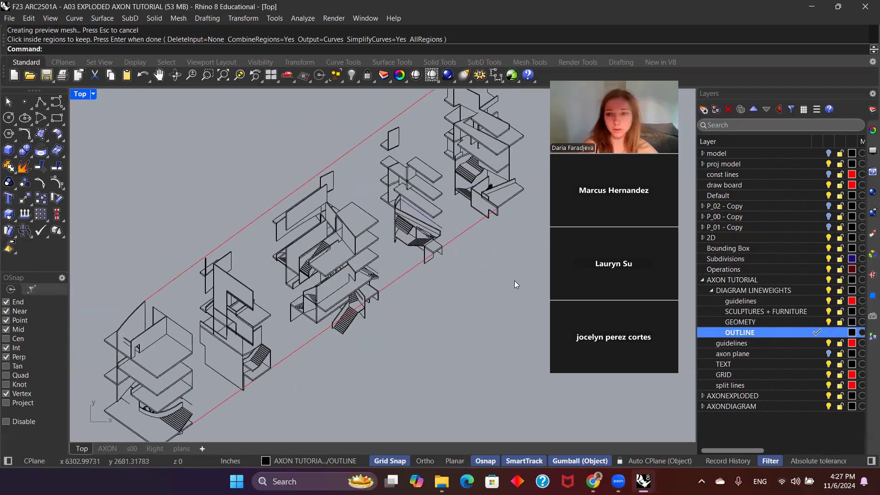
Step: Select the third block's linework without the guide lines and the neighbouring block's curves, and assign it to the GEOMETY layer
right_click_drag(373, 287, 371, 321)
left_click_drag(275, 181, 234, 119)
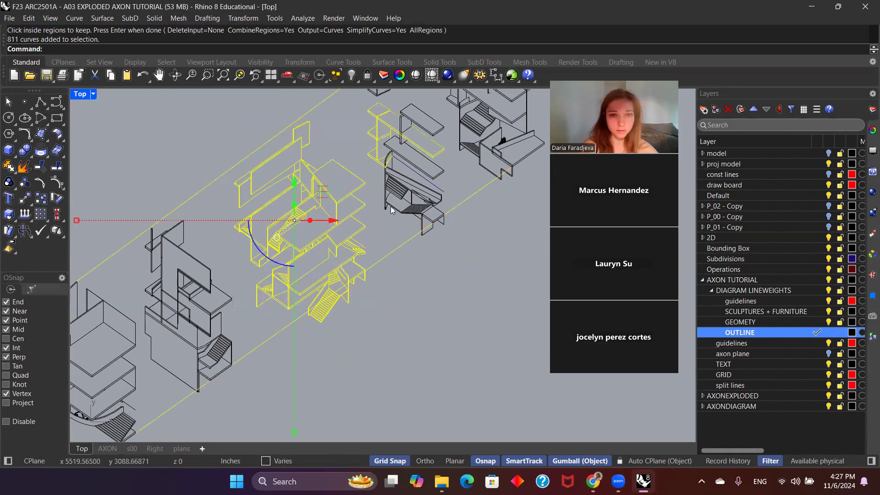
left_click(407, 243, "ctrl")
left_click(319, 106, "ctrl")
scroll(326, 148, "down", 3)
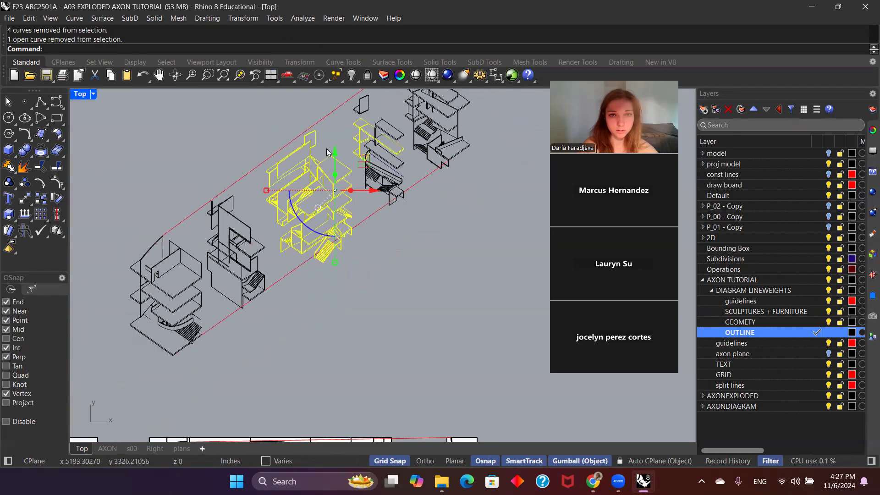
scroll(426, 166, "up", 3)
left_click_drag(338, 113, 331, 106, "ctrl")
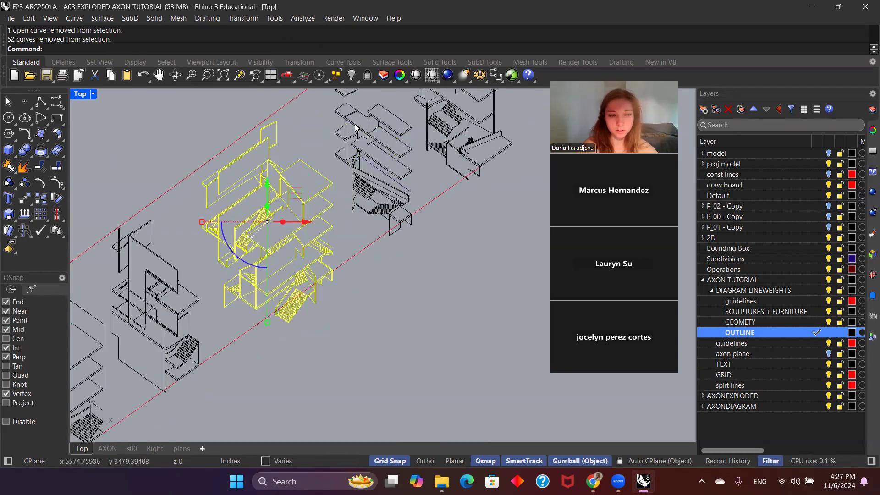
scroll(355, 124, "down", 4)
scroll(315, 184, "up", 2)
right_click_drag(340, 186, 375, 213)
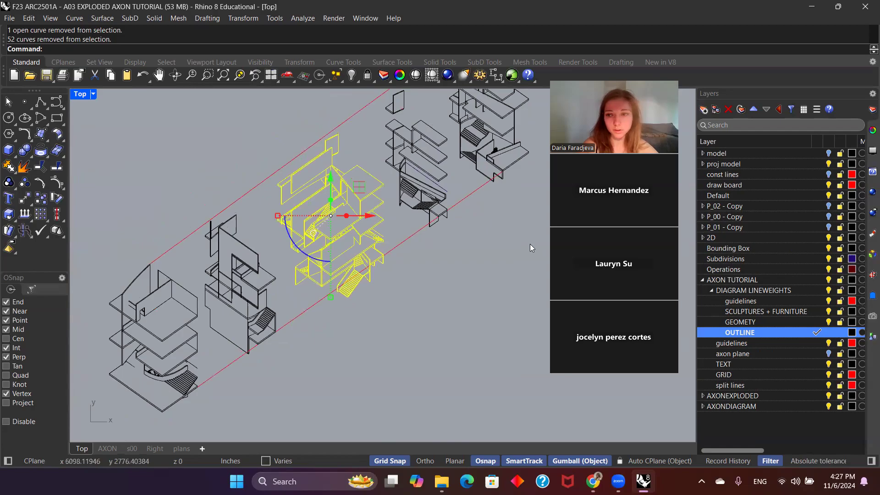
right_click(754, 322)
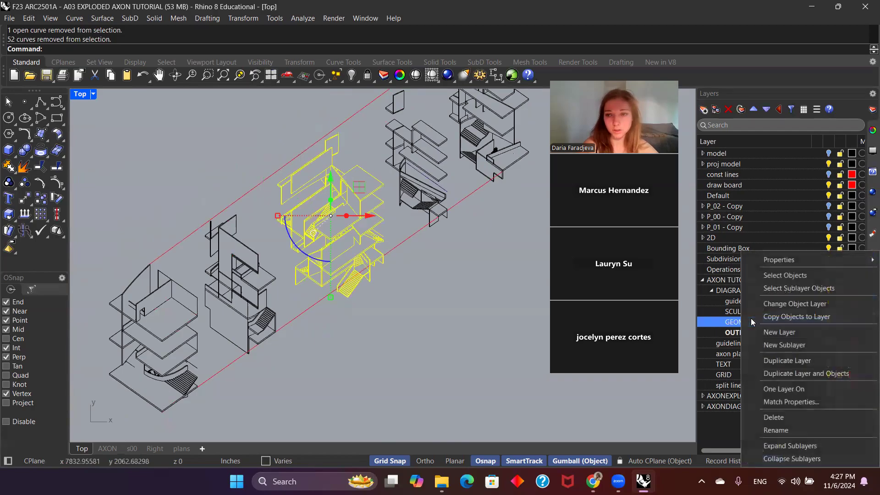
left_click(766, 304)
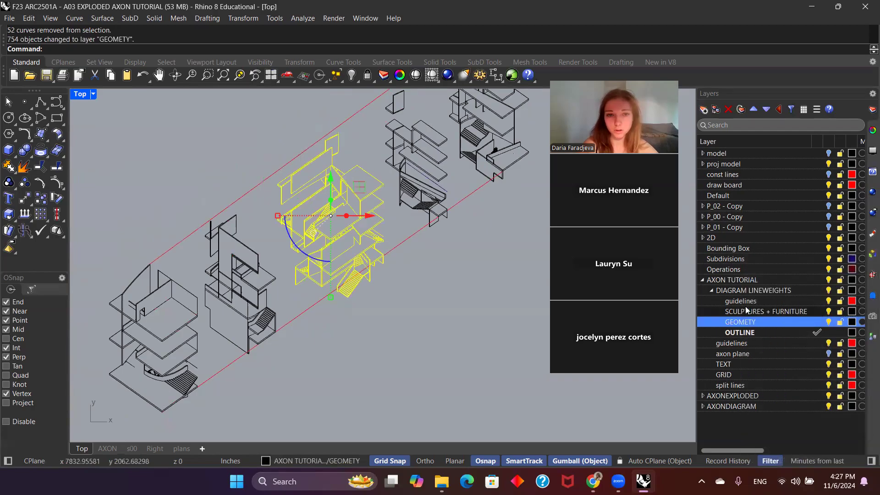
Step: With OUTLINE as the current layer, create the third block's outer silhouette with CurveBoolean
left_click(815, 335)
type("CurveBoolean")
key("Return")
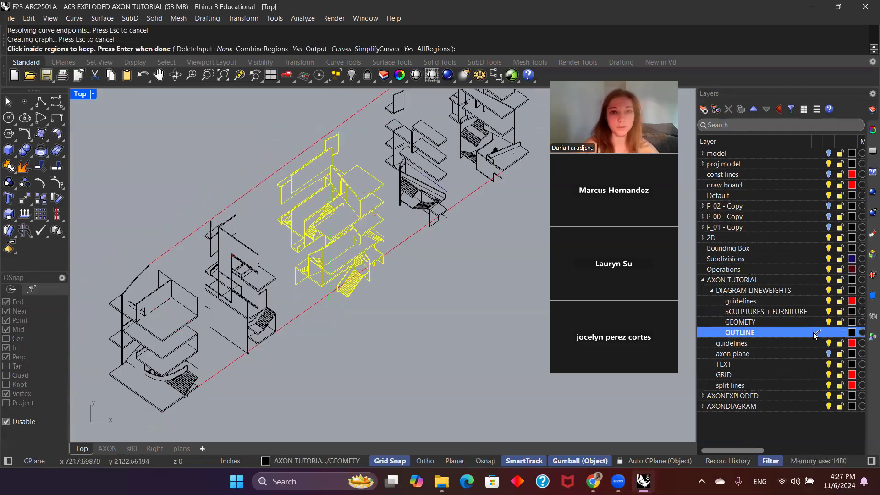
key("Return")
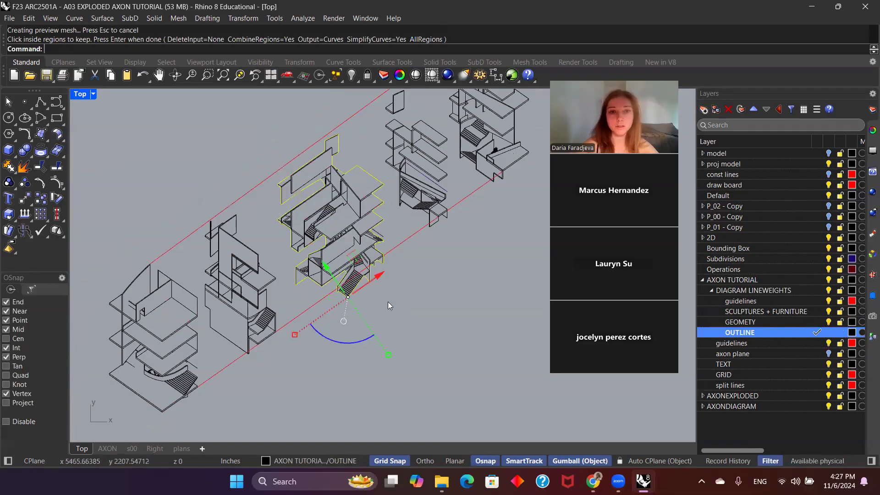
Step: Select the fourth block's linework without the guide lines and the neighbouring blocks' curves, and assign it to the GEOMETY layer
scroll(370, 279, "down", 3)
scroll(454, 218, "up", 3)
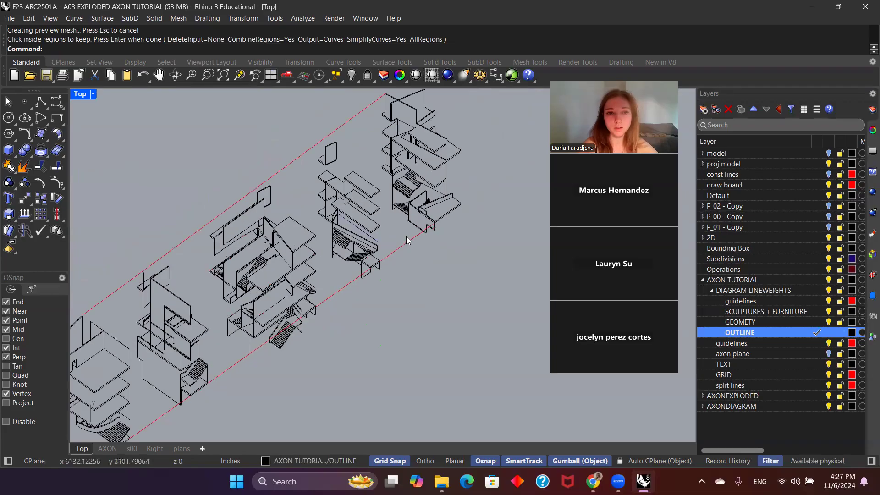
left_click_drag(383, 294, 292, 123)
left_click_drag(482, 199, 373, 106, "ctrl")
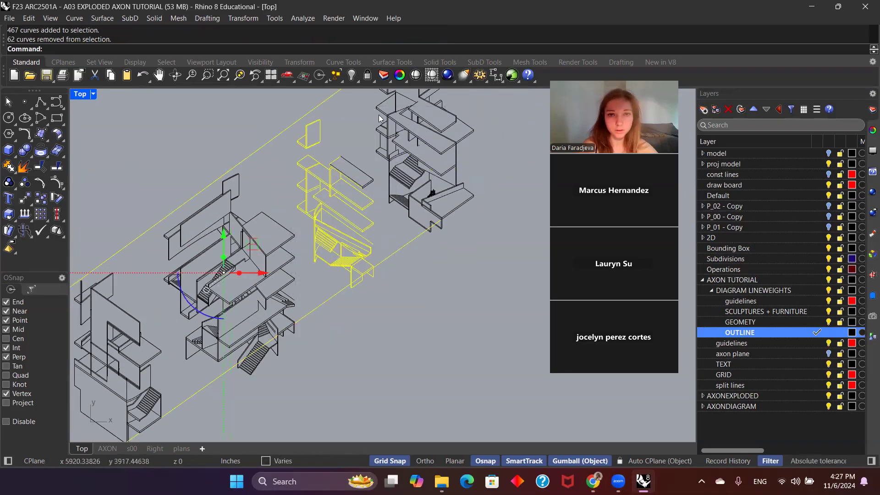
left_click(371, 183, "ctrl")
left_click(405, 220)
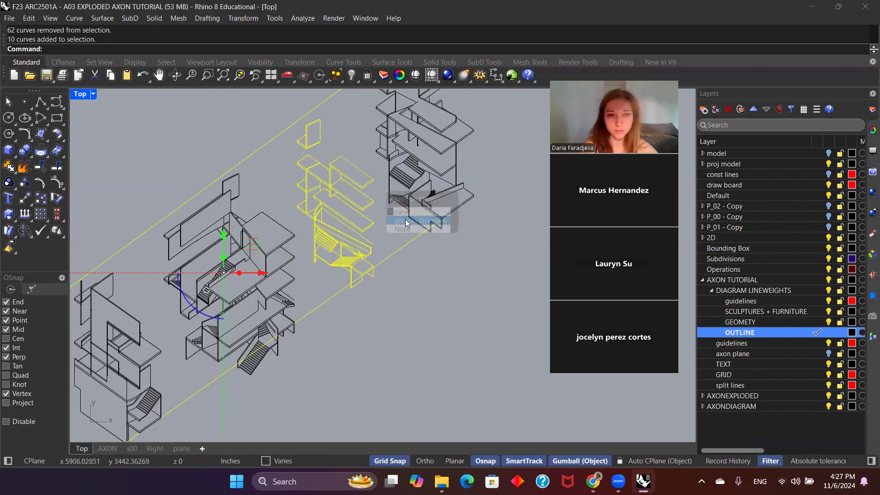
left_click(413, 243, "ctrl")
scroll(411, 243, "down", 2)
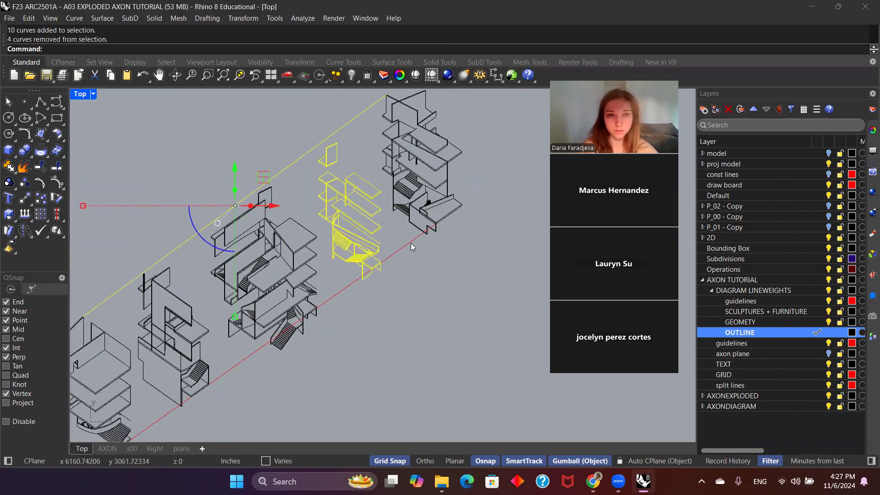
left_click(366, 111, "ctrl")
scroll(412, 184, "down", 3)
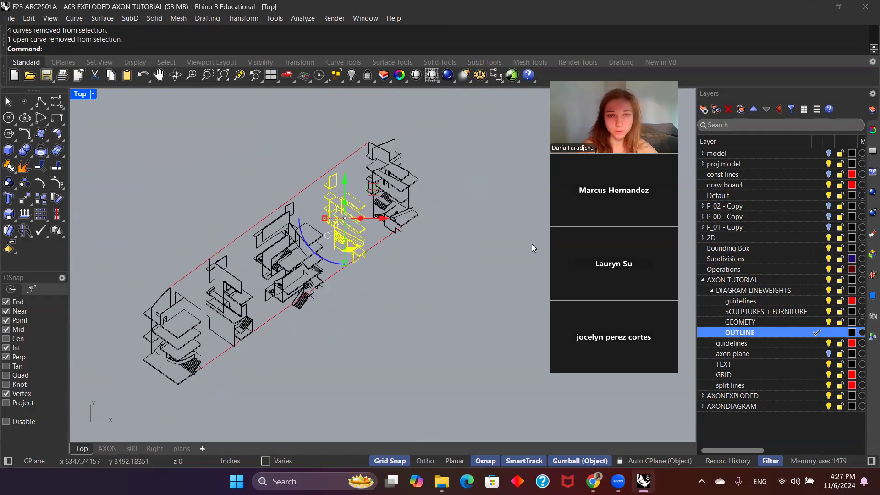
right_click(729, 325)
left_click(734, 304)
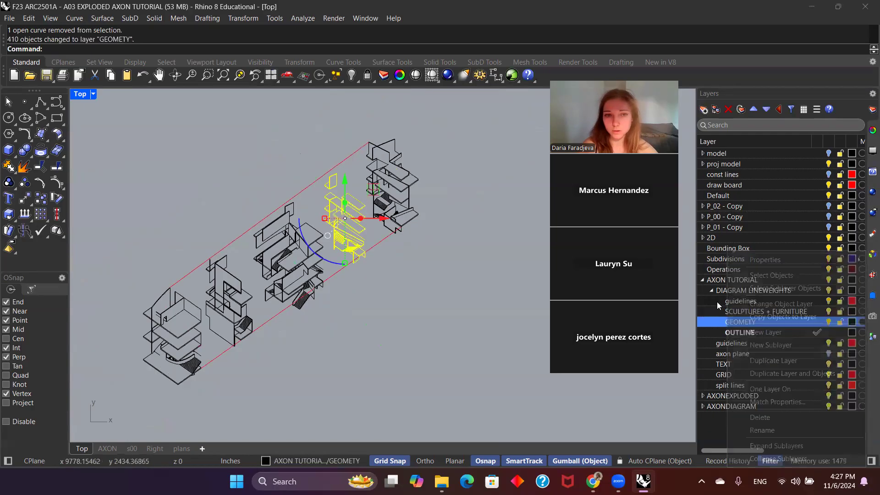
Step: Create the fourth block's outer silhouette from its selected linework with CurveBoolean
scroll(342, 212, "up", 1)
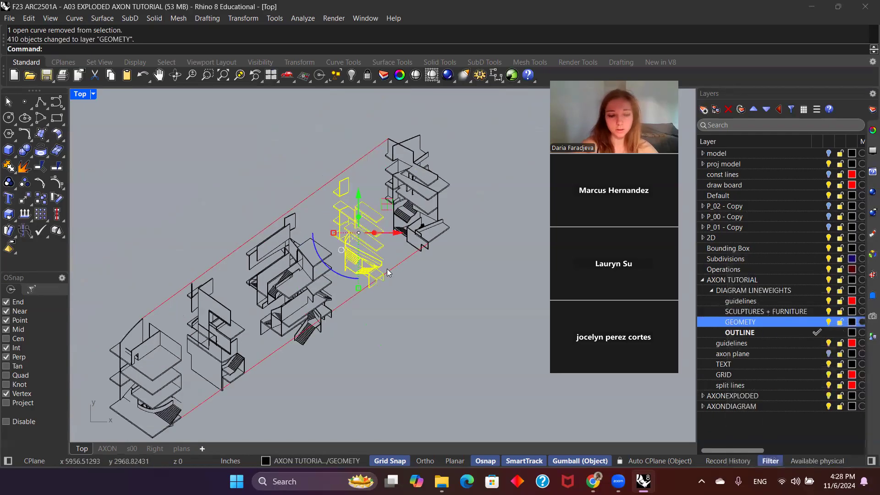
type("CurveBoolean")
key("Return")
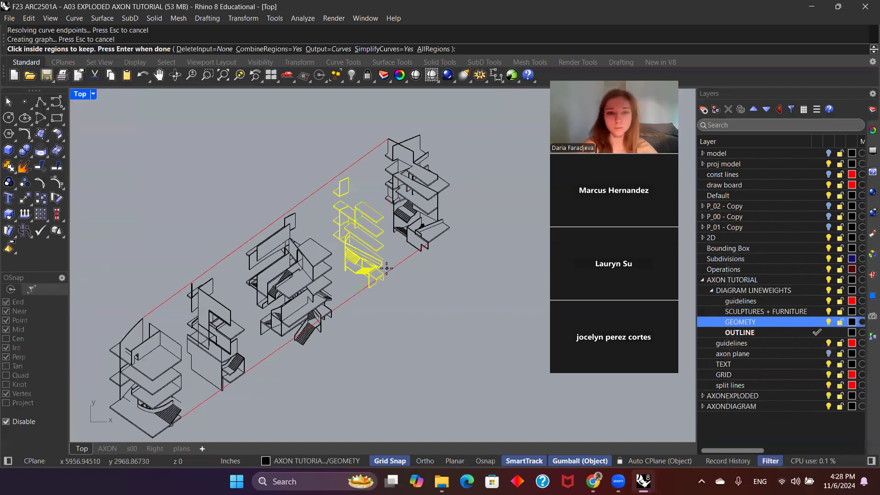
key("Return")
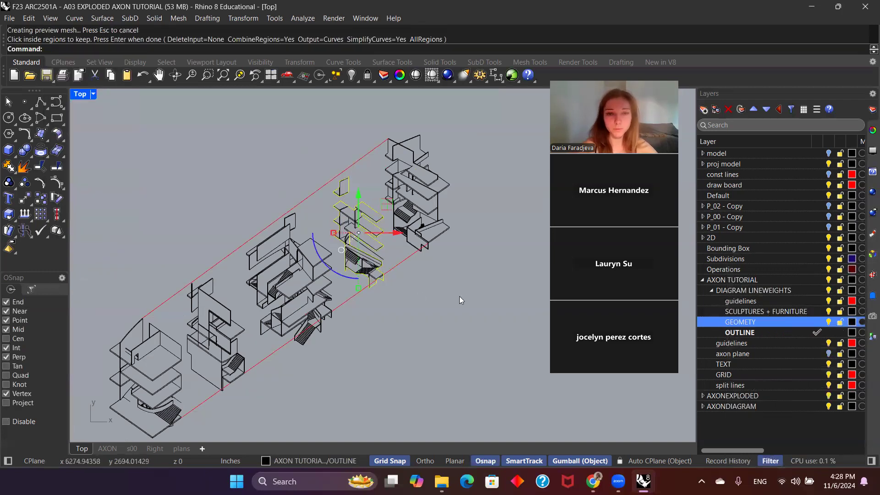
Step: Select the fifth block's linework, excluding the guide lines and the small spiky sculpture behind the parapet
left_click_drag(472, 261, 388, 129)
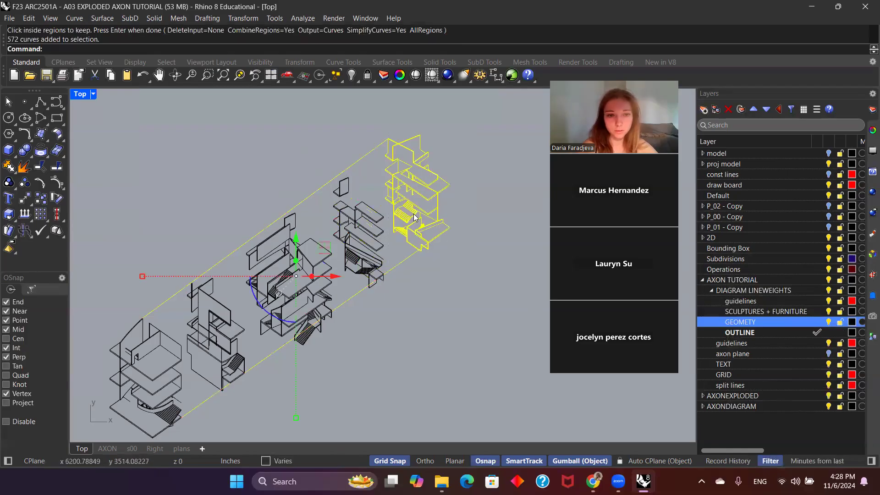
scroll(414, 217, "up", 2)
left_click(430, 233, "ctrl")
scroll(435, 228, "up", 6)
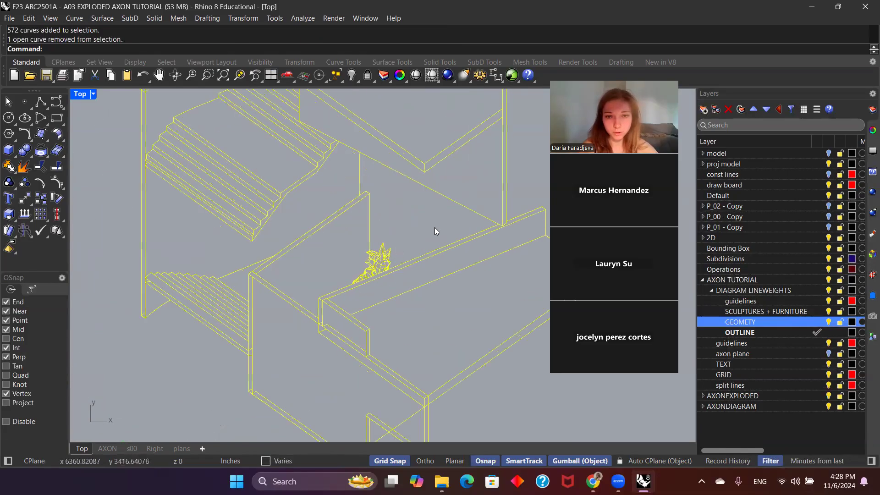
mouse_move(353, 246)
left_mouse_down()
mouse_move(407, 285)
mouse_move(353, 252)
left_mouse_up()
left_click_drag(408, 279, 357, 248, "ctrl")
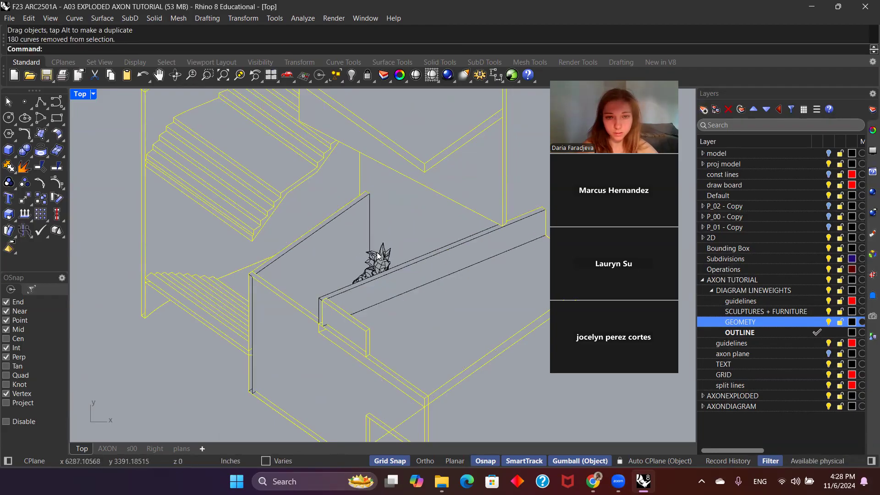
left_click(398, 270, "shift")
left_click(348, 272, "shift")
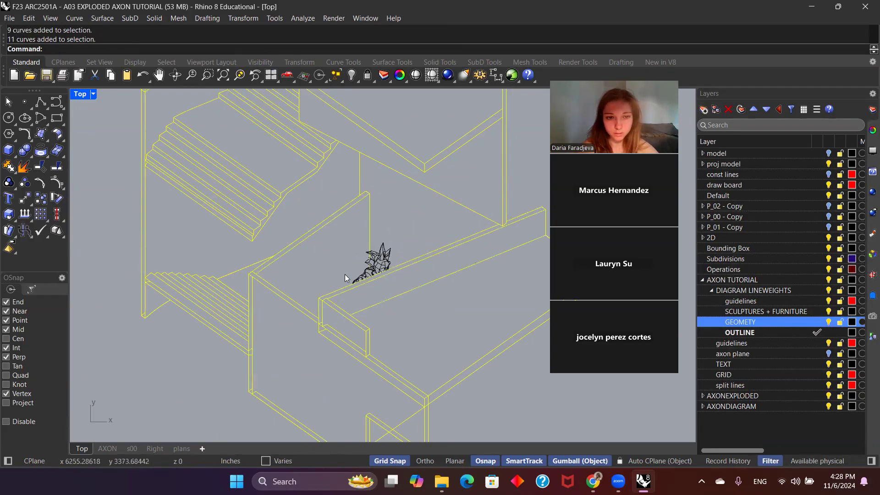
scroll(345, 274, "down", 5)
left_click(333, 295, "ctrl")
left_click(269, 136, "ctrl")
scroll(393, 171, "down", 2)
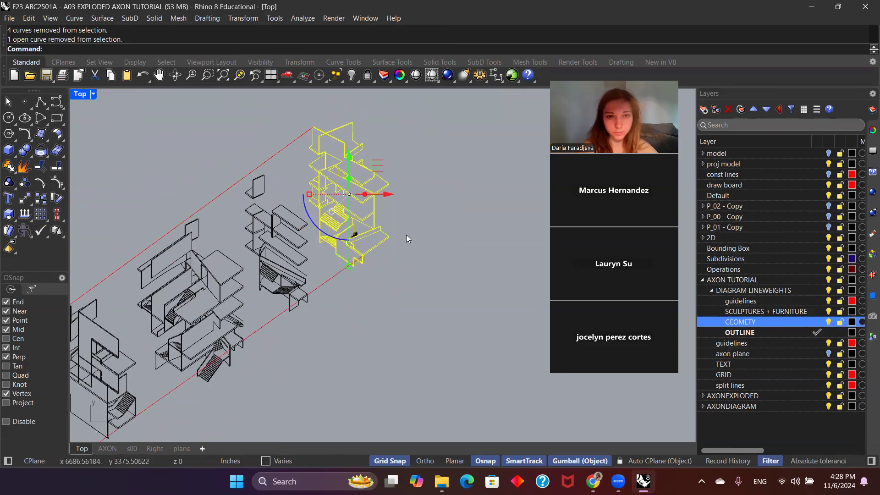
scroll(406, 235, "up", 1)
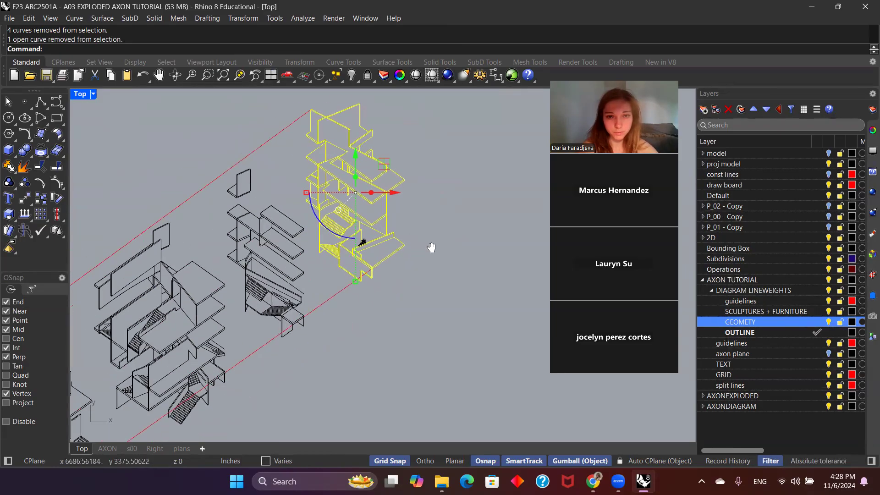
Step: Create the fifth block's outer silhouette with CurveBoolean and clear the selection
right_click(525, 280)
left_click(454, 260)
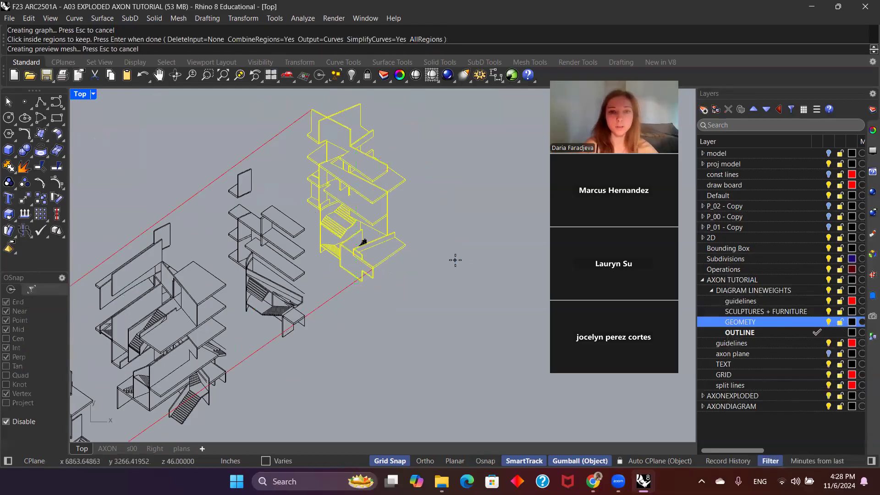
right_click(412, 267)
left_click(426, 219)
left_click(380, 201)
left_click(540, 254)
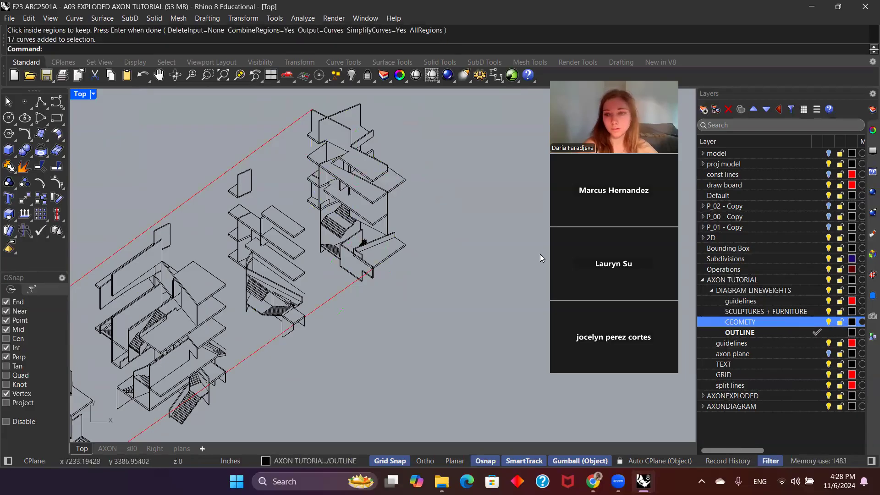
Step: Make GEOMETY the current layer and hide the OUTLINE layer
left_click(395, 268)
scroll(401, 277, "down", 2)
left_click(517, 280)
left_click(815, 324)
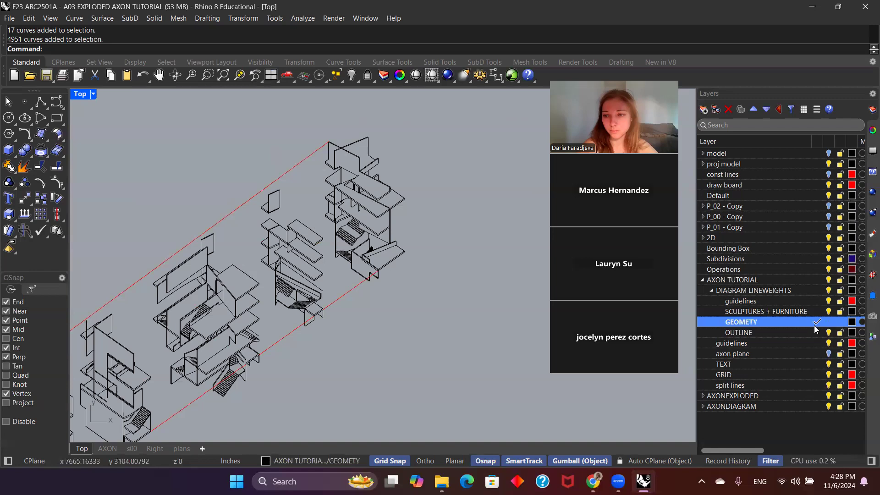
left_click(813, 333)
Step: Select the fifth block's linework without the guide lines and the small sculpture, and assign it to the GEOMETY layer
left_click_drag(446, 291, 328, 141)
scroll(347, 161, "up", 2)
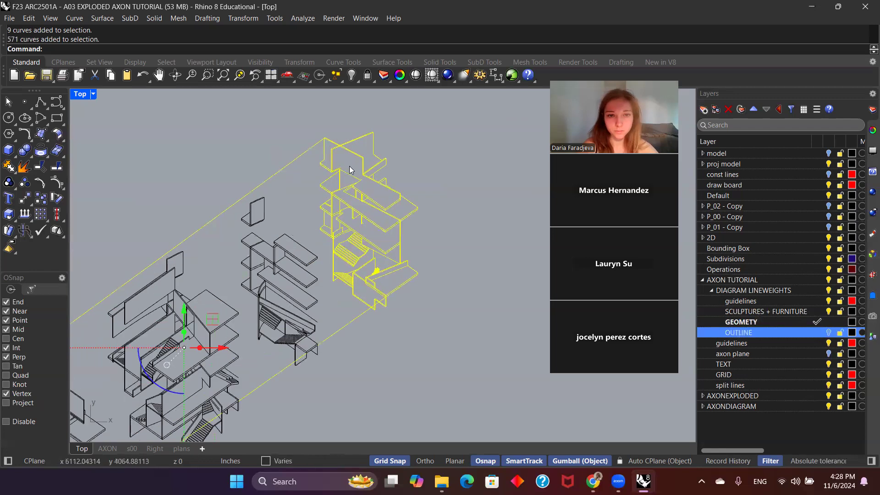
left_click(354, 320, "ctrl")
left_click(299, 157, "ctrl")
scroll(377, 265, "up", 8)
scroll(385, 283, "up", 3)
left_click_drag(390, 295, 350, 262)
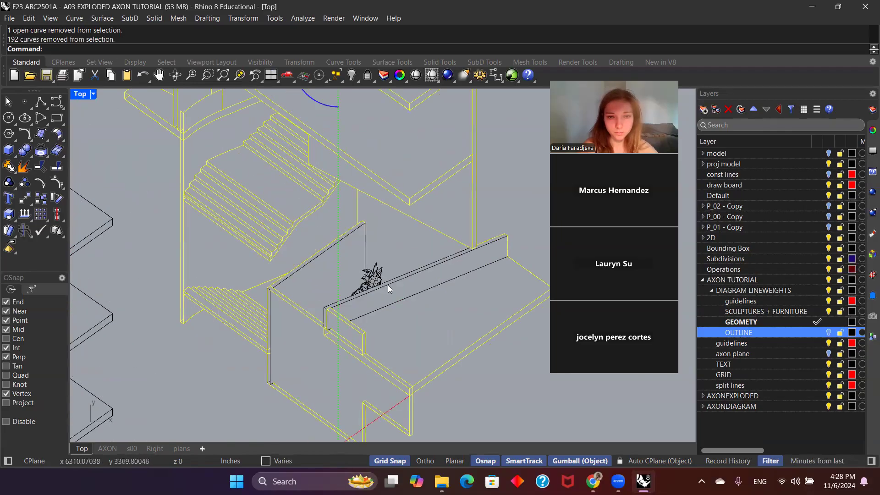
left_click(411, 276, "shift")
left_click(364, 234, "shift")
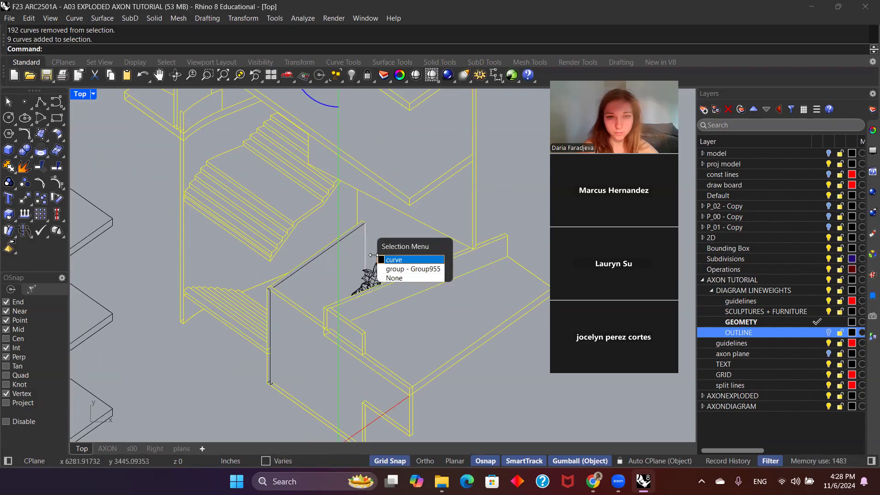
left_click(386, 263)
scroll(385, 244, "down", 6)
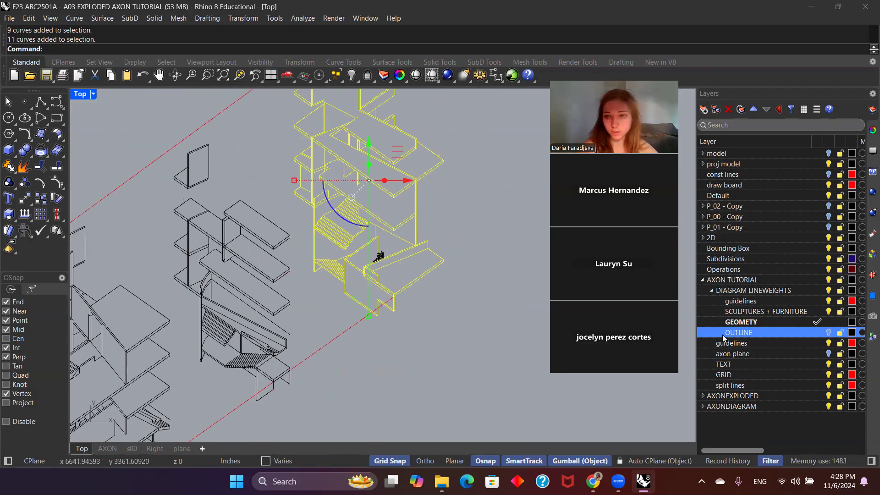
right_click(733, 321)
left_click(685, 304)
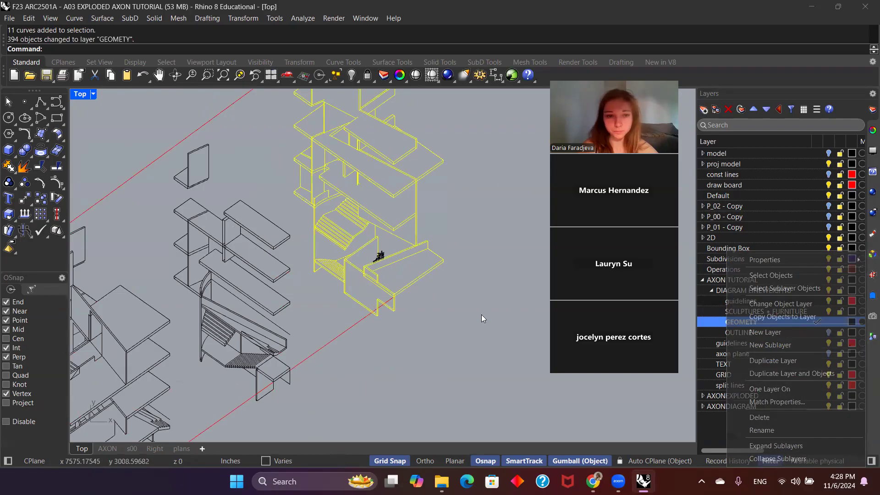
Step: Show the OUTLINE layer again and select the entire exploded axonometric drawing, including its guide lines
scroll(432, 276, "down", 10)
scroll(433, 276, "up", 4)
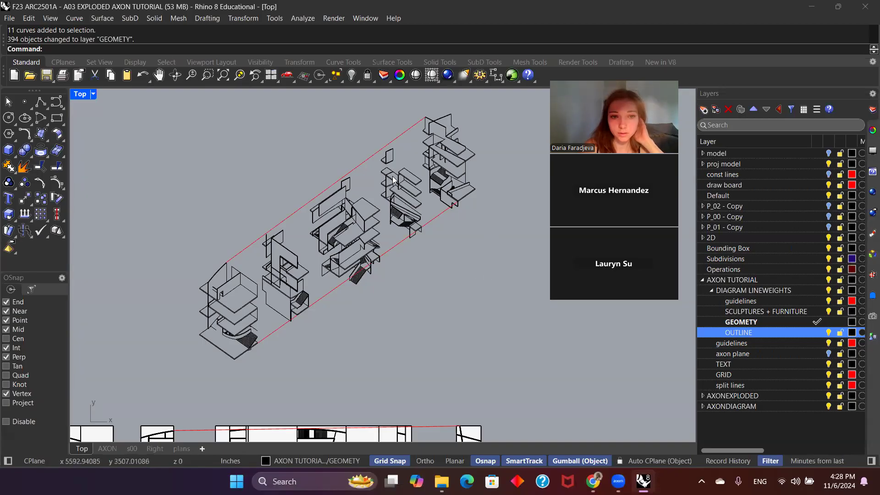
scroll(442, 226, "down", 3)
left_click_drag(502, 298, 297, 163)
scroll(383, 174, "up", 3)
scroll(396, 185, "down", 3)
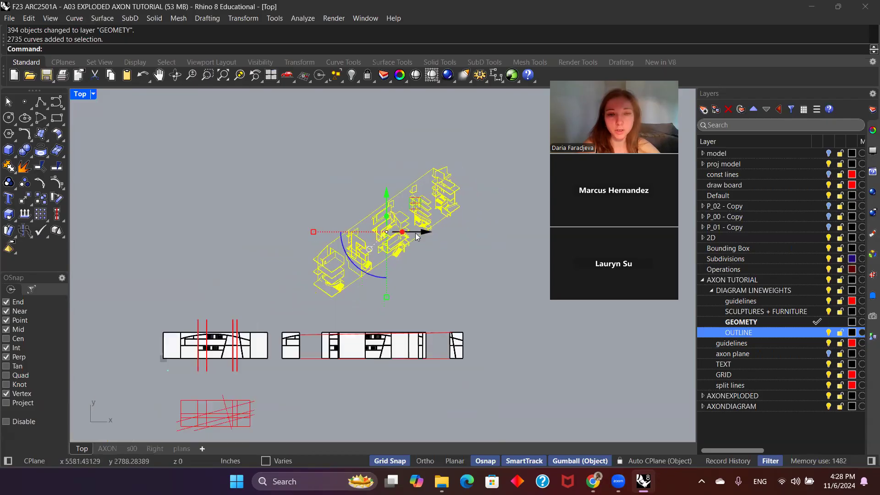
Step: Scale the selected exploded axonometric from its lowest corner so that its overall height becomes 24 inches
scroll(386, 179, "up", 3)
scroll(399, 237, "down", 2)
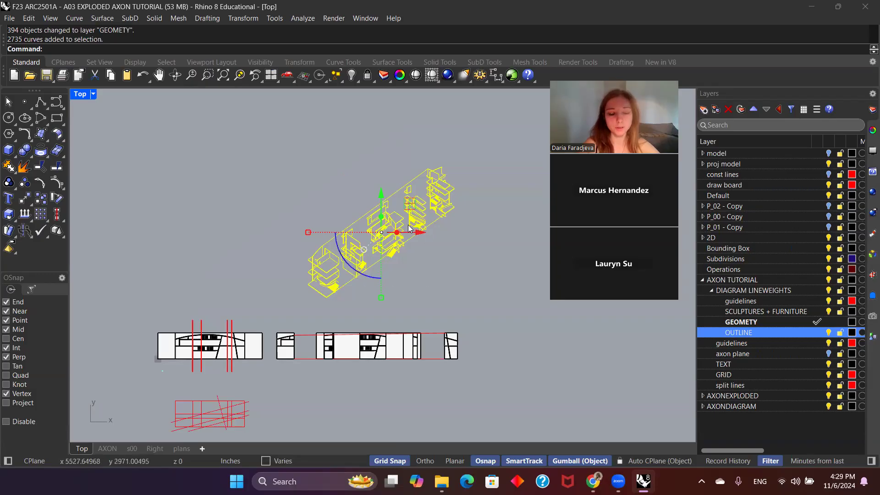
type("scale")
key("Return")
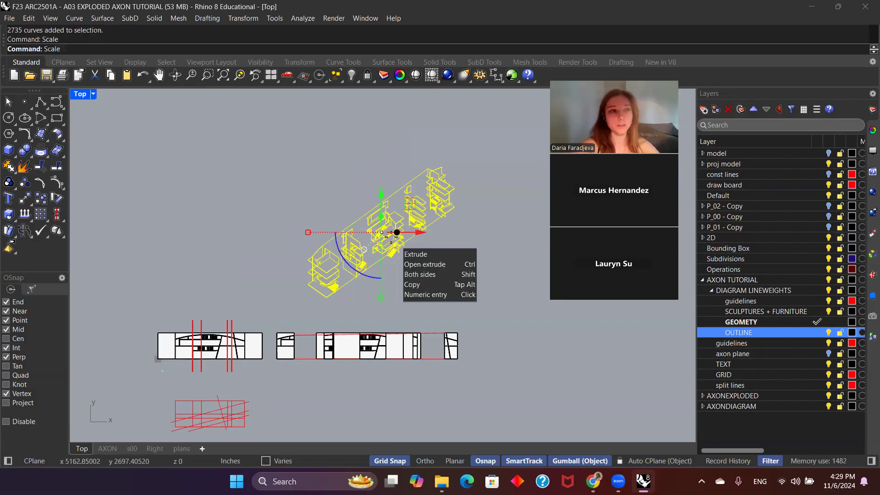
left_click(327, 297)
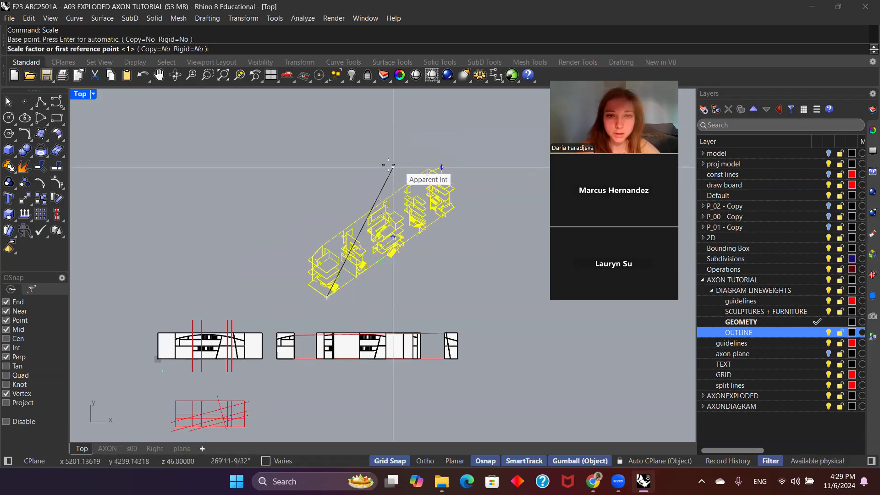
left_click(324, 167)
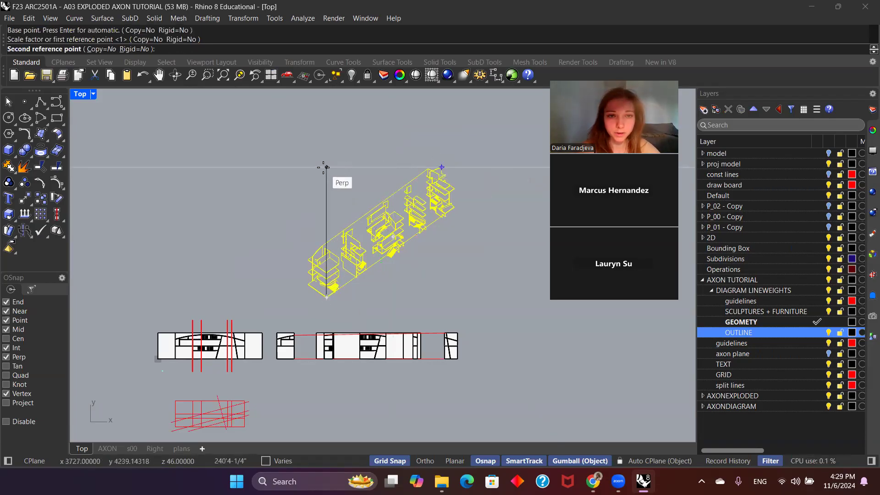
type("24")
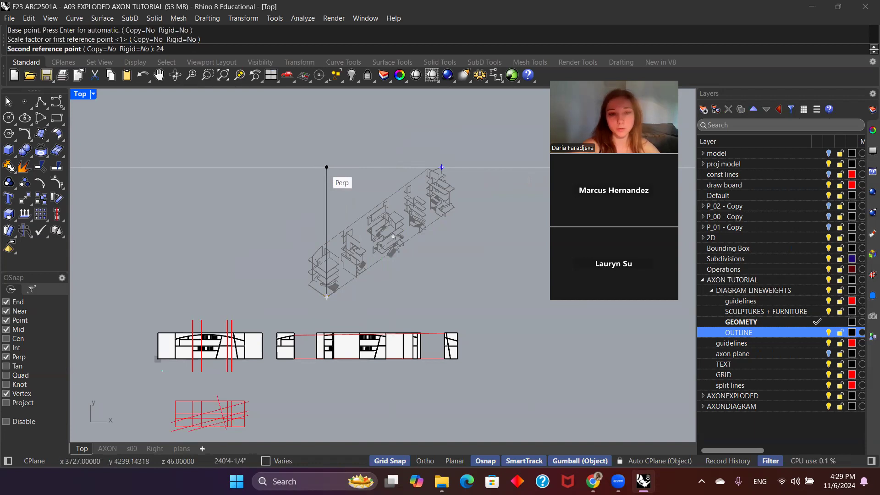
type("\"4")
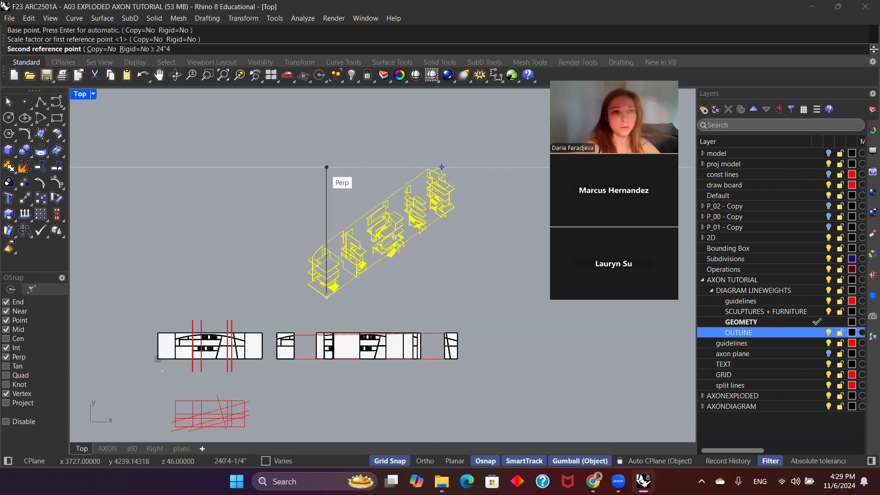
key("BackSpace")
key("Return")
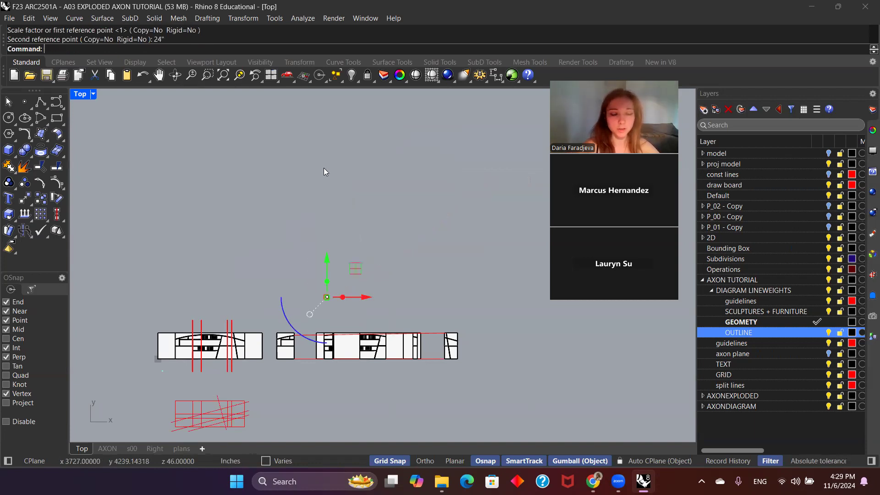
Step: Move the scaled drawing from its lowest corner to the origin at 0,0,0
type("ZS")
key("Return")
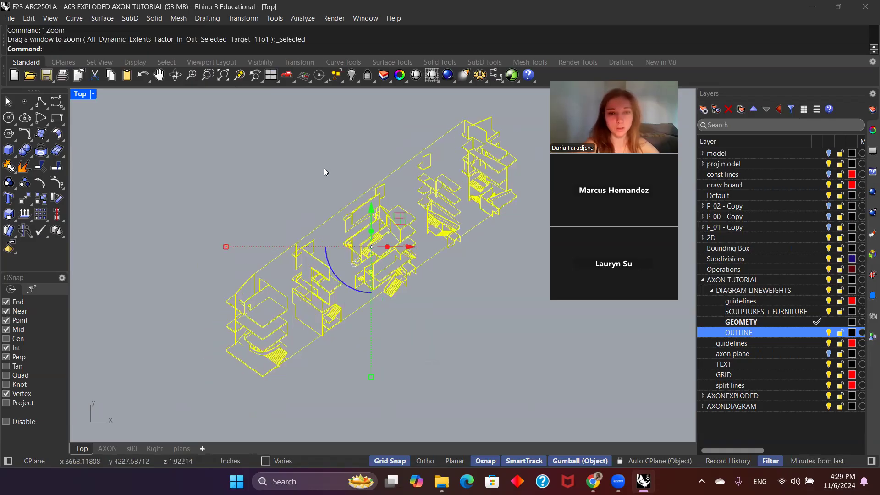
scroll(331, 184, "up", 1)
type("move")
key("Return")
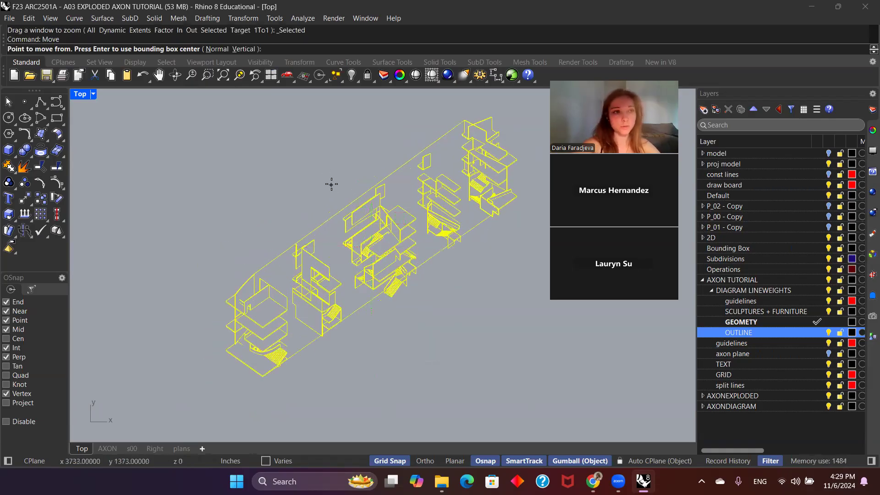
left_click(262, 376)
type("0,0,")
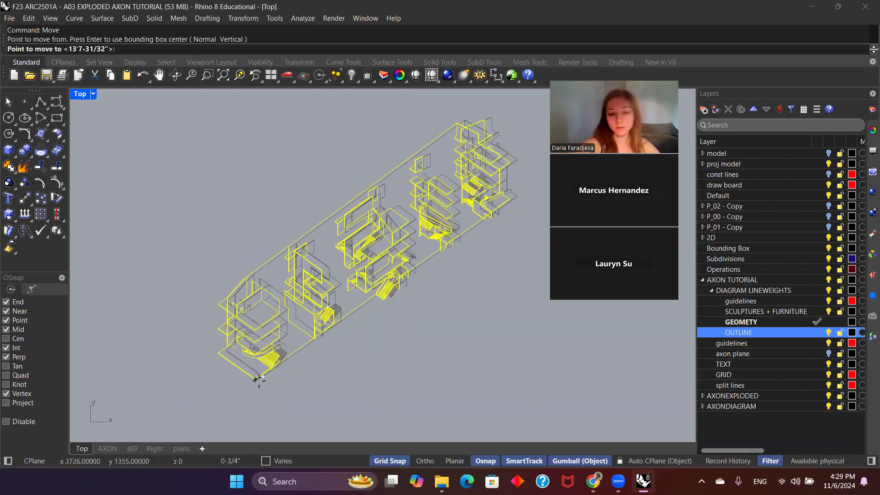
type("0")
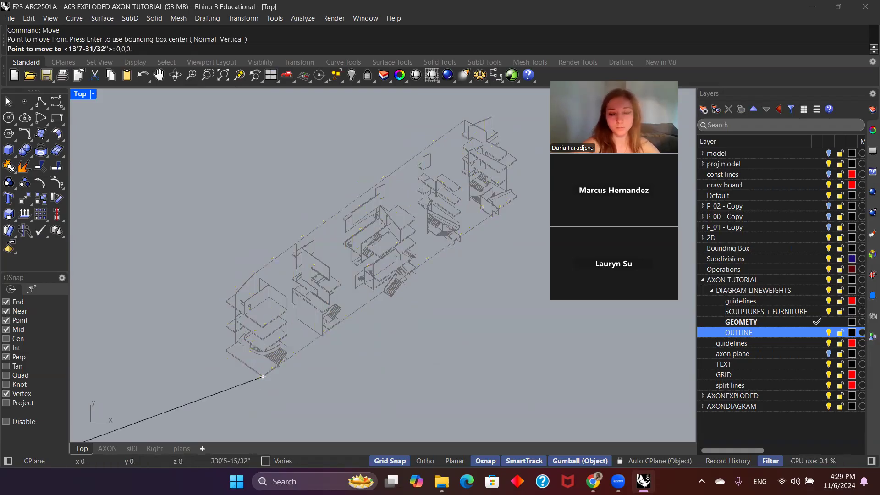
key("Return")
type("zs")
key("Return")
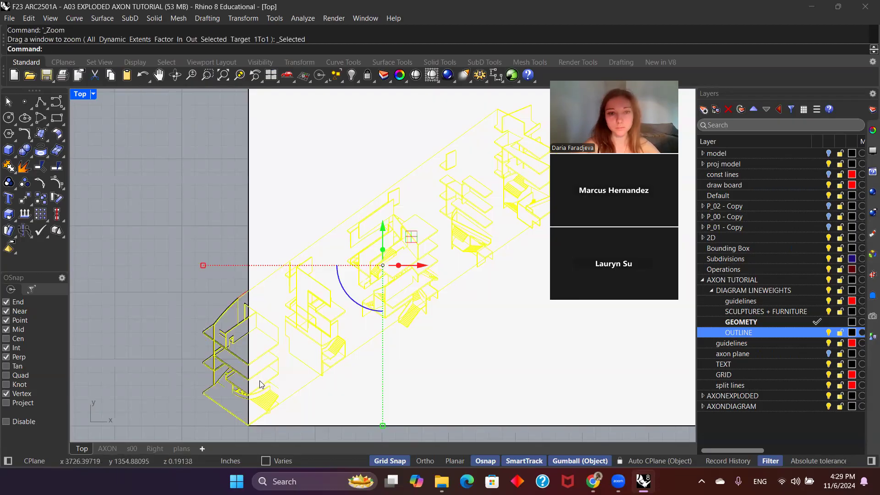
Step: Try to shift the selected drawing horizontally, and undo the move
scroll(363, 301, "down", 10)
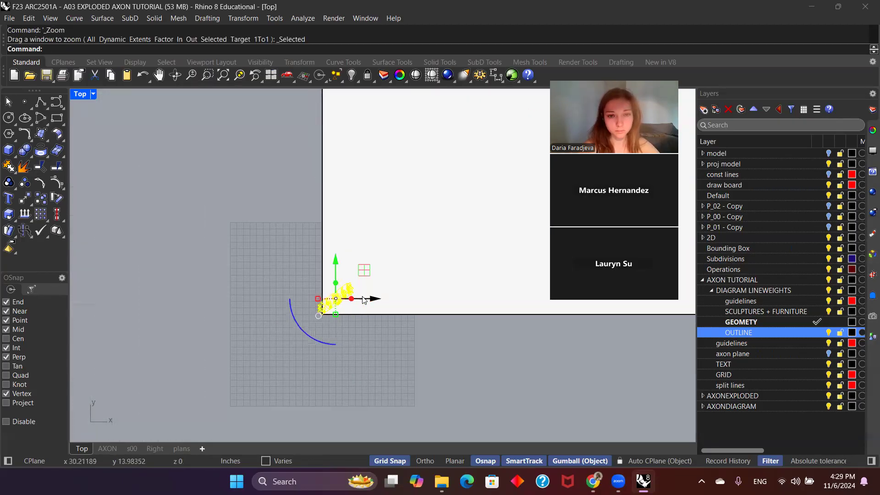
left_click_drag(376, 299, 344, 298)
key("ctrl+z")
scroll(344, 316, "up", 3)
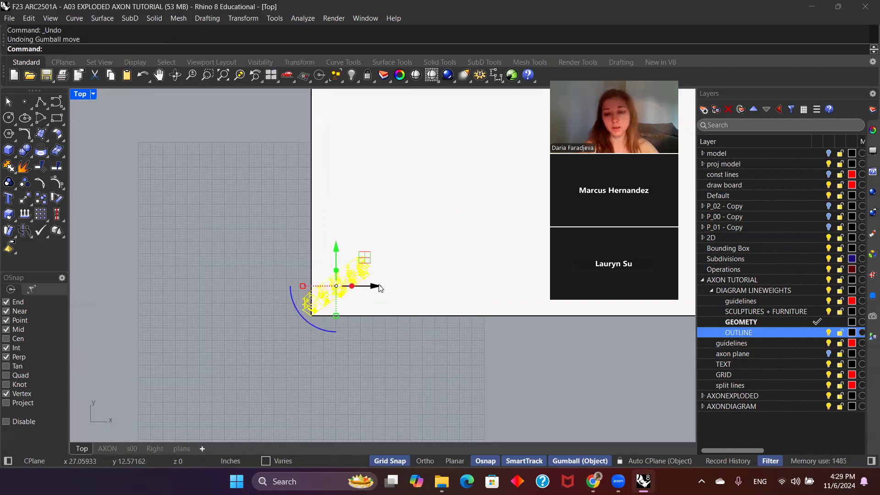
Step: Delete the selected drawing and hide the large model objects that cover the origin, exposing the small axonometric there
key("Delete")
scroll(331, 290, "down", 5)
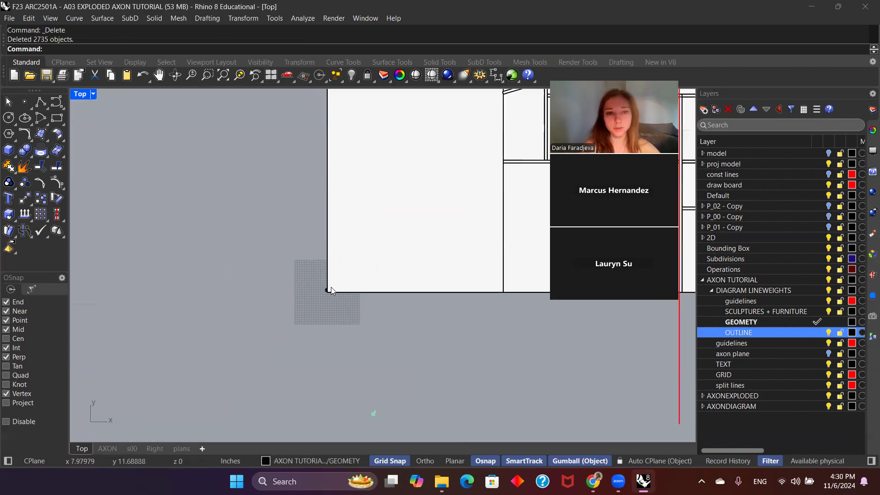
scroll(335, 289, "down", 6)
left_click_drag(488, 313, 353, 226)
key("ctrl+h")
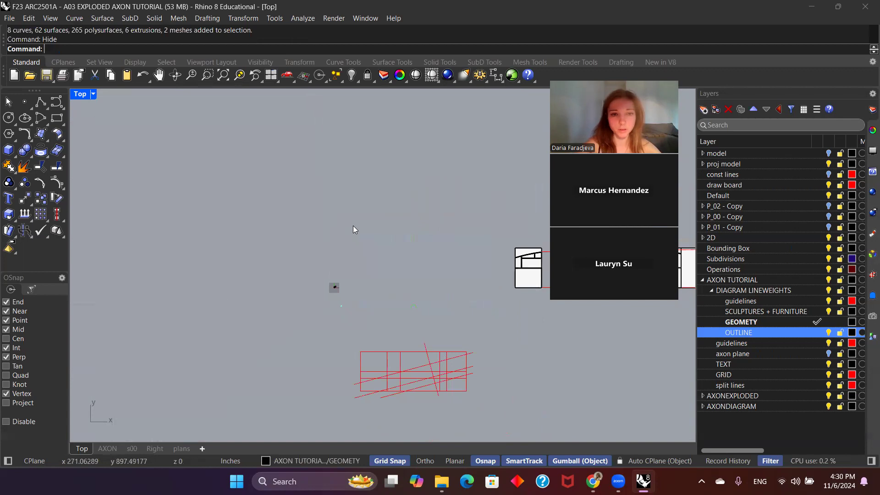
scroll(347, 288, "up", 8)
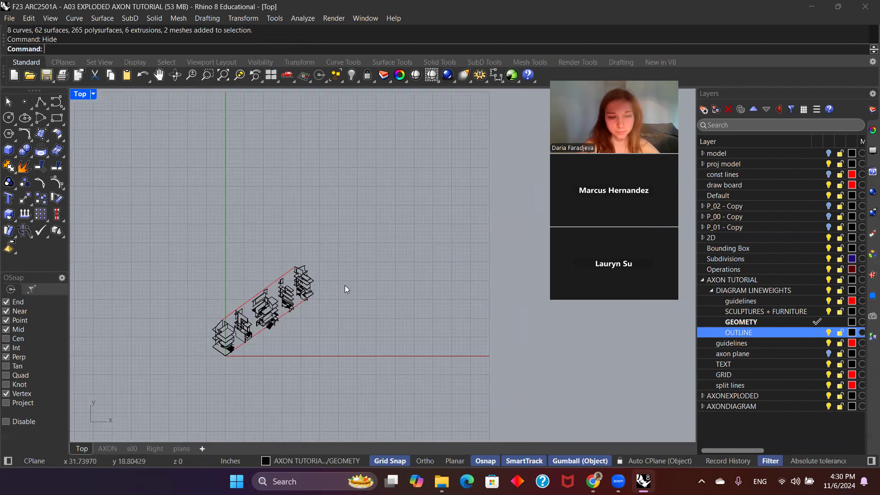
scroll(404, 288, "up", 5)
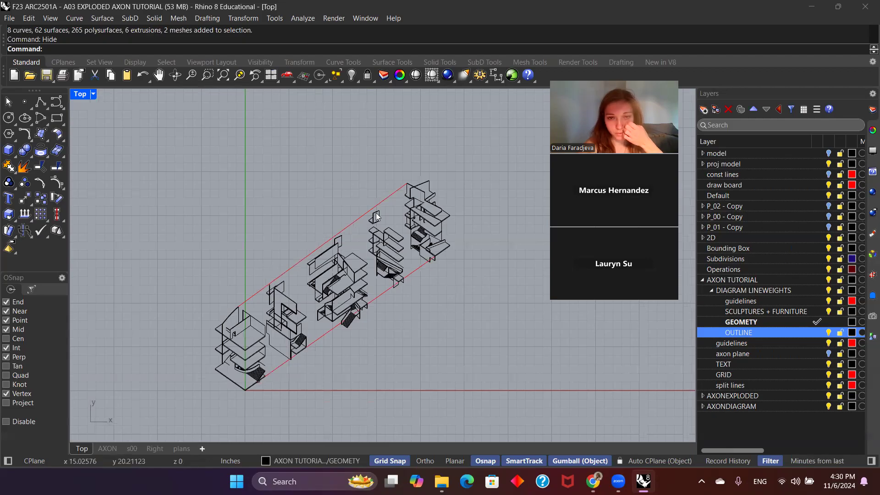
Step: Select the whole small exploded axonometric at the origin, including its guide lines
left_click(381, 201)
scroll(334, 255, "down", 4)
scroll(264, 304, "up", 4)
scroll(264, 306, "down", 2)
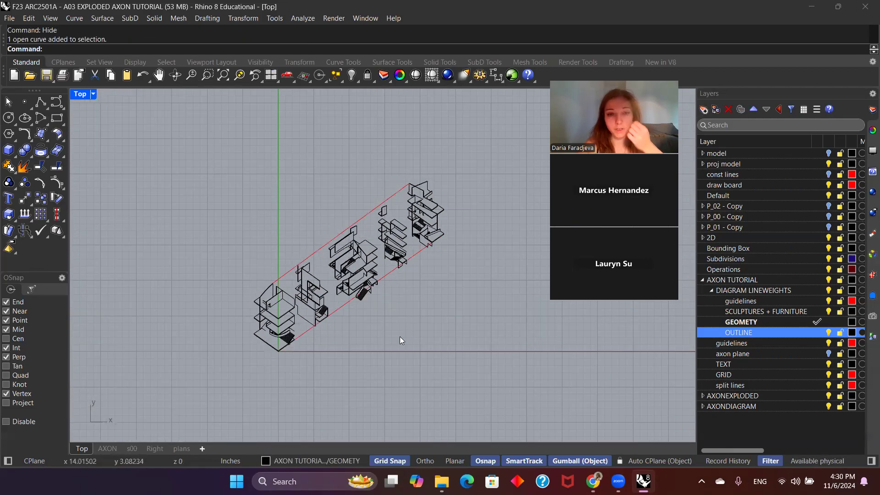
left_click_drag(485, 370, 160, 111)
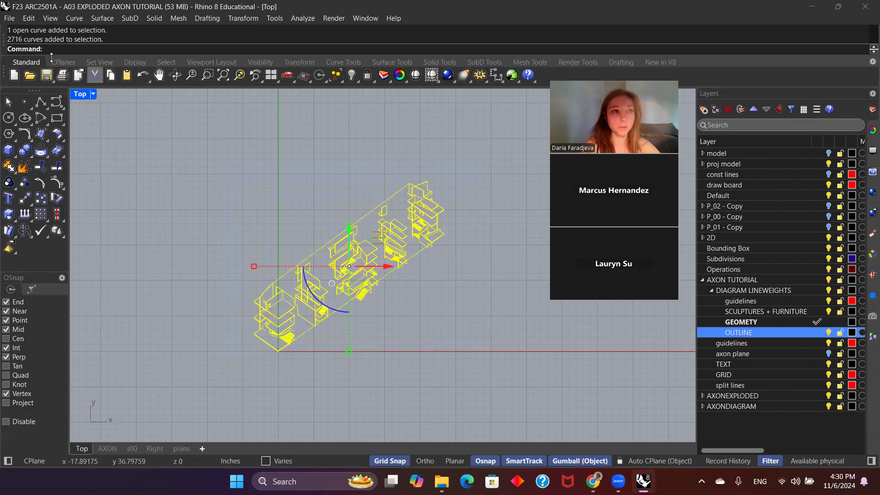
Step: Start exporting the selected objects and browse to the Academics > Year 3 > TA 2011A & 2501 > AXON TUTORIAL folder
left_click(9, 18)
left_click(65, 185)
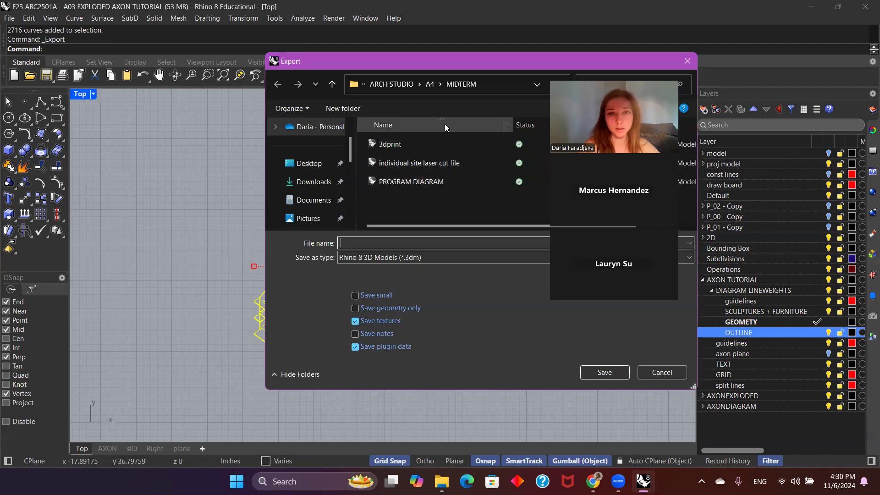
left_click(399, 82)
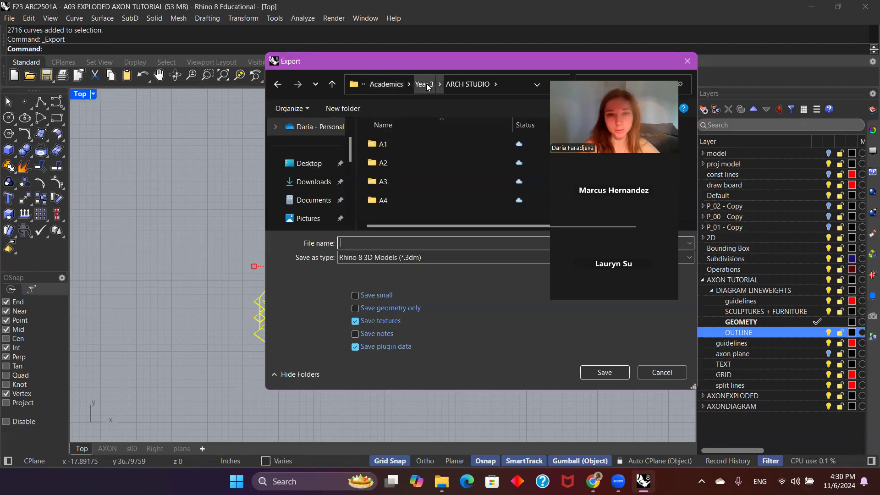
left_click(386, 85)
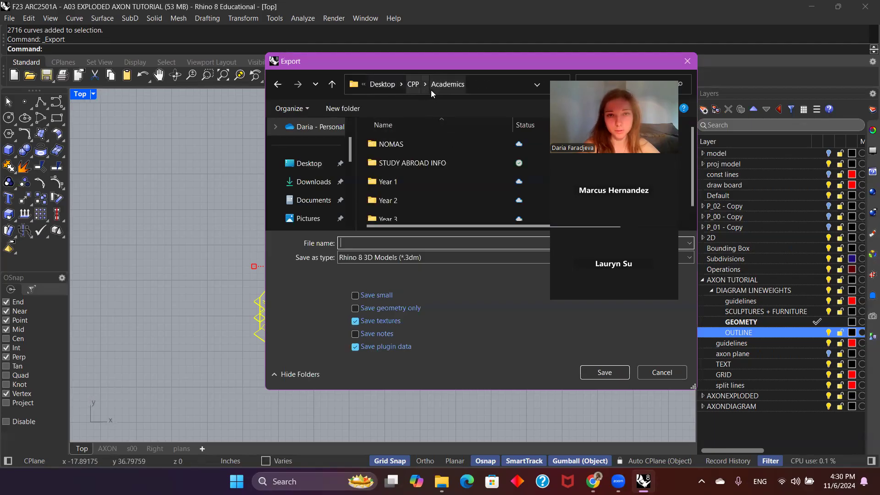
double_click(398, 216)
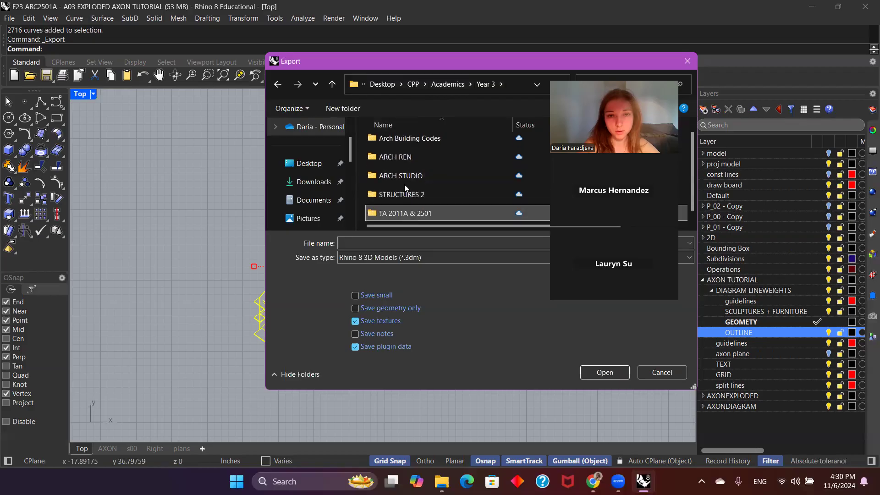
double_click(406, 214)
left_click(416, 145)
double_click(416, 145)
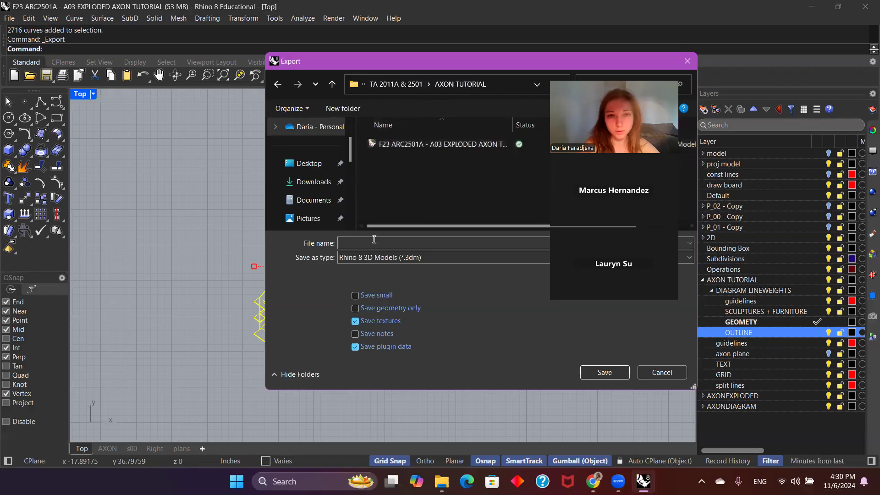
Step: Export the selection as an Adobe Illustrator file named AXON_2, preserving model scale at 1 inch = 1 inch in RGB
left_click(369, 244)
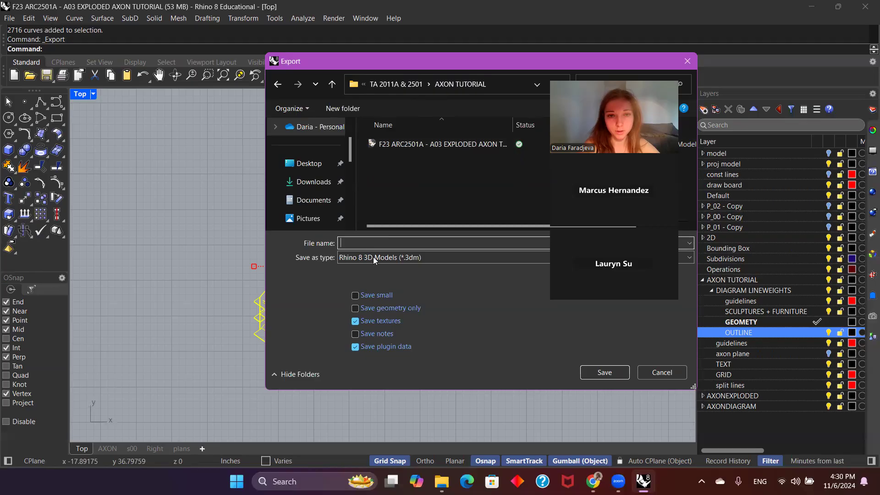
left_click(375, 257)
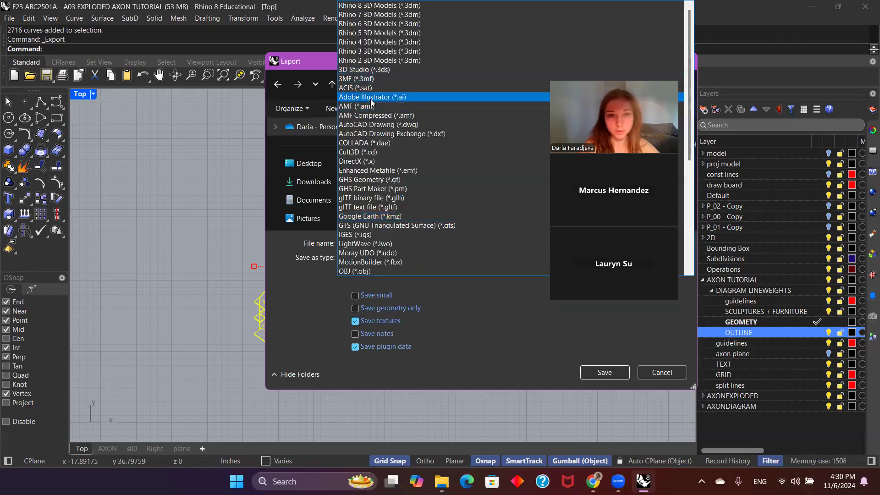
left_click(371, 97)
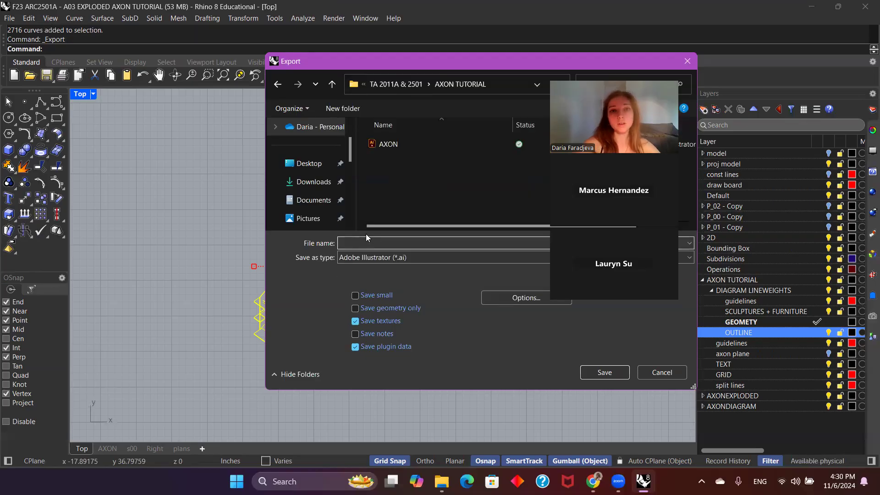
type("AXON")
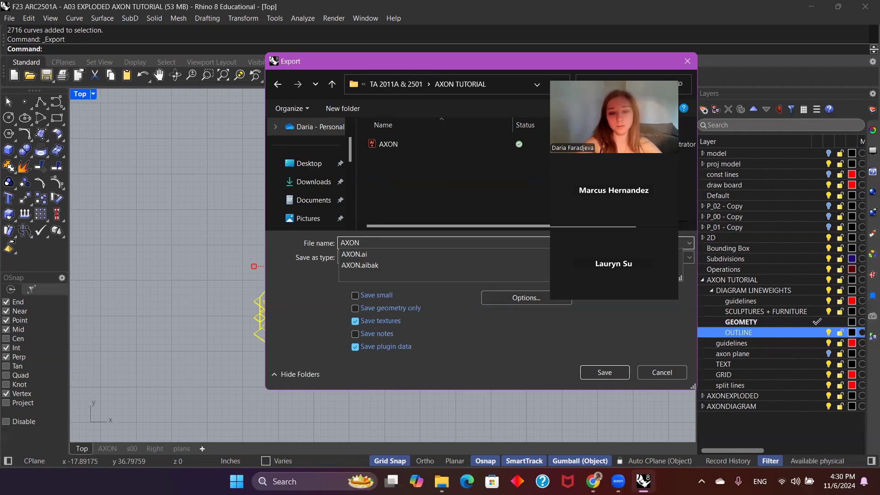
type("_2")
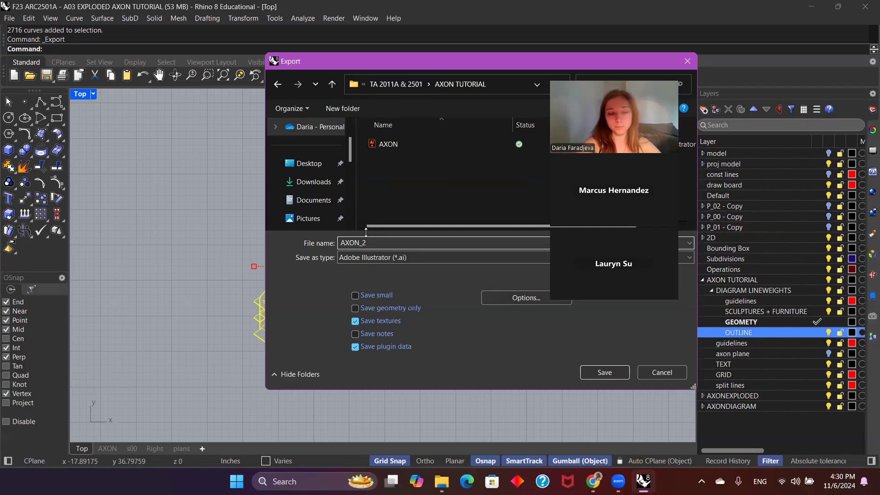
key("Return")
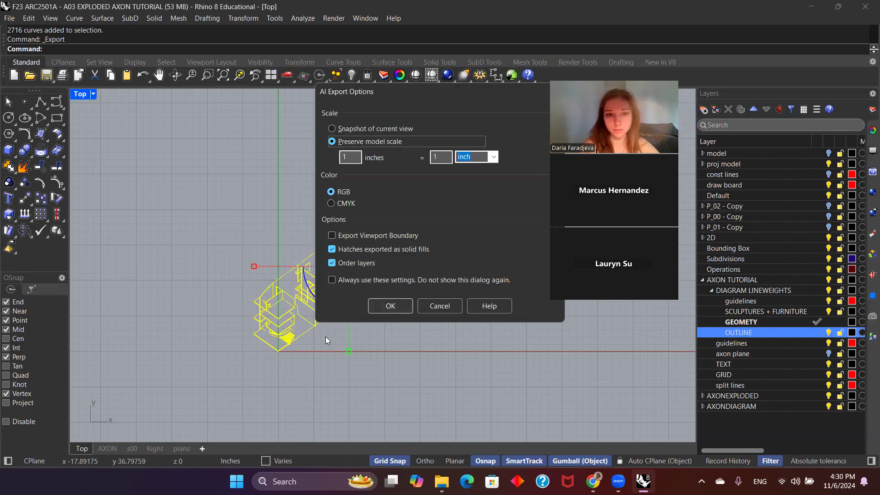
left_click(392, 309)
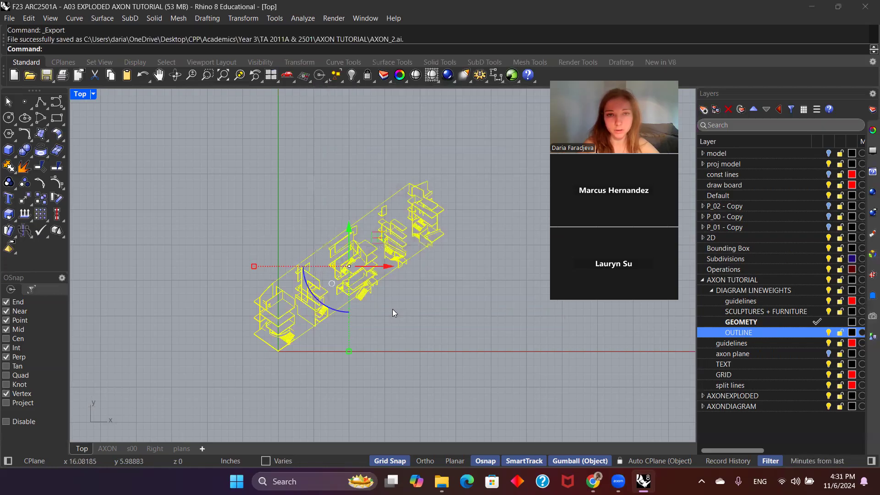
Step: Clear the selection and open the exported AXON_2 file from the AXON TUTORIAL folder in Illustrator
left_click(298, 177)
left_click(442, 480)
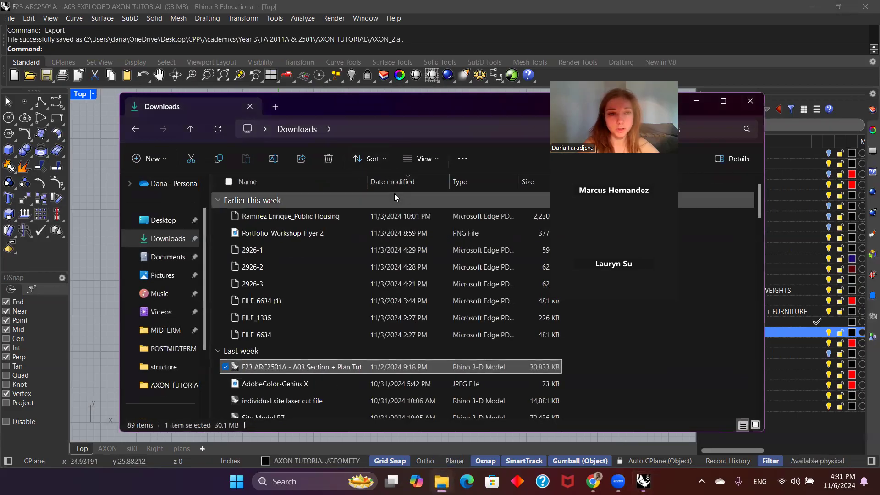
left_click(167, 385)
left_click(278, 238)
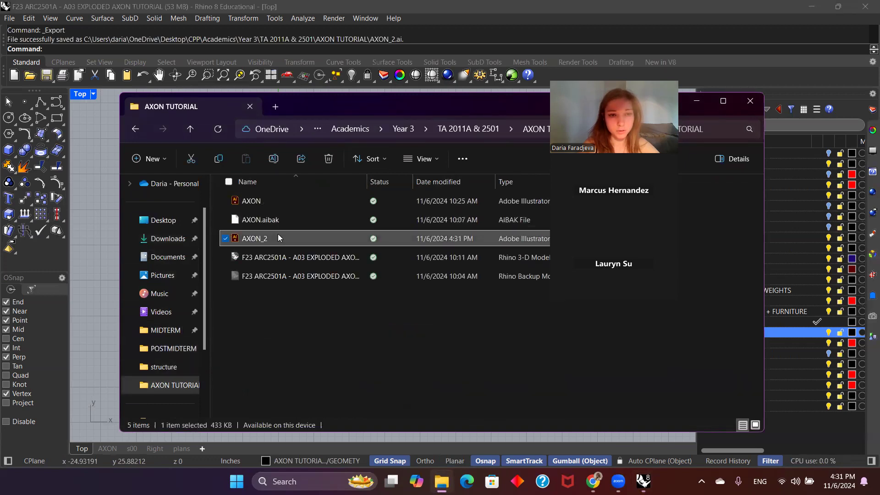
double_click(278, 236)
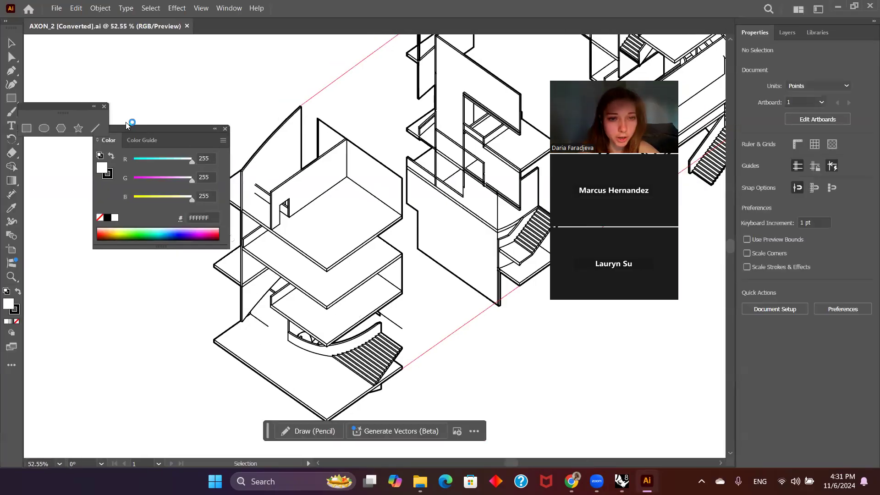
Step: Resize Artboard 1 to 36 in wide by 36 in high and leave artboard editing
scroll(328, 320, "down", 3, "alt")
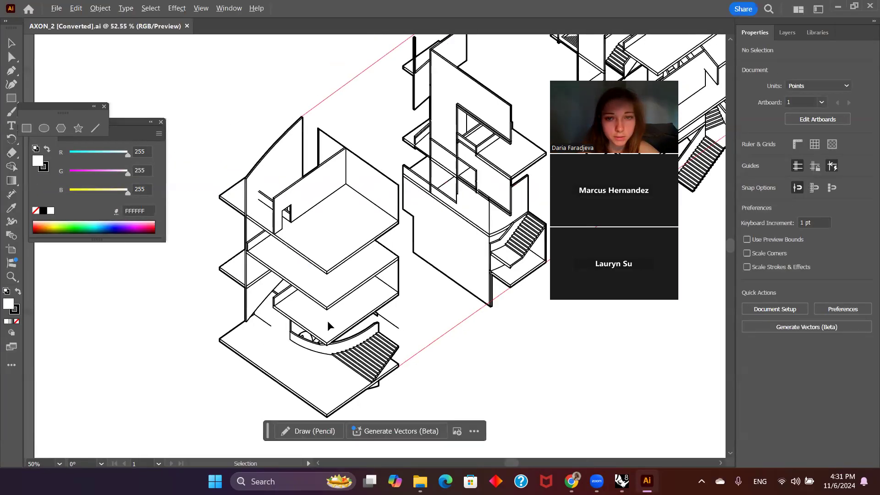
scroll(358, 288, "up", 2, "alt")
scroll(362, 270, "up", 3, "alt")
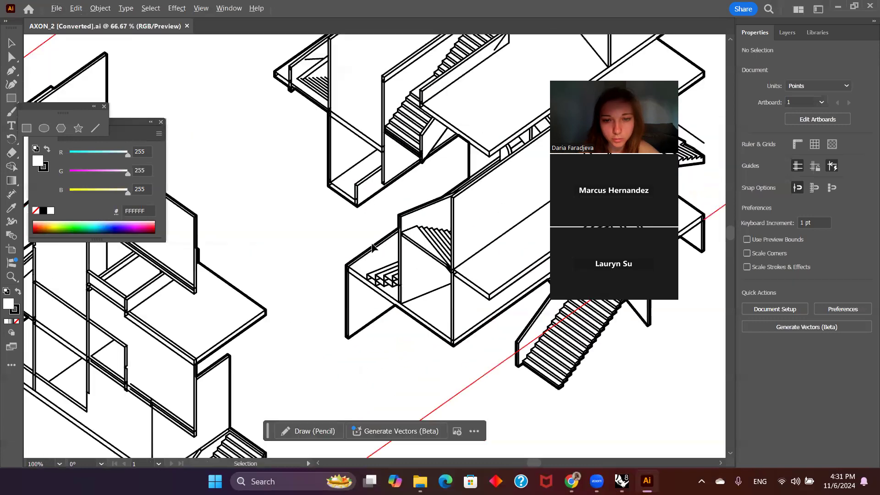
scroll(387, 233, "down", 5, "alt")
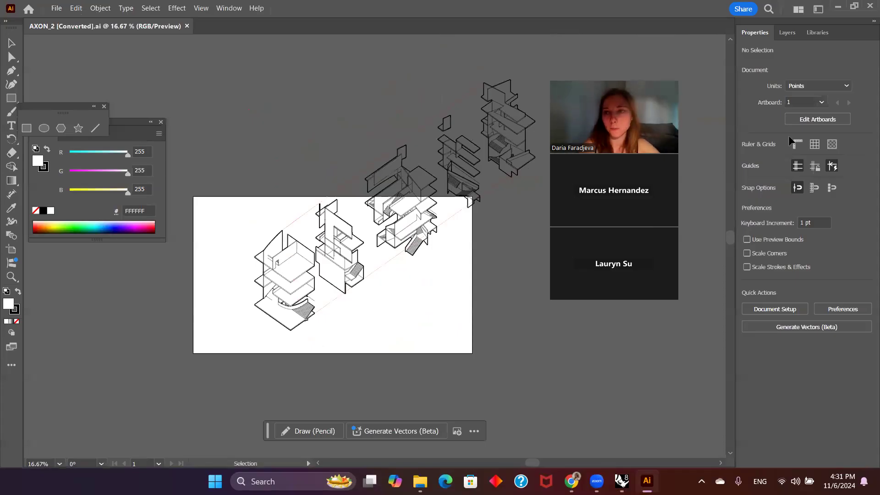
left_click(813, 120)
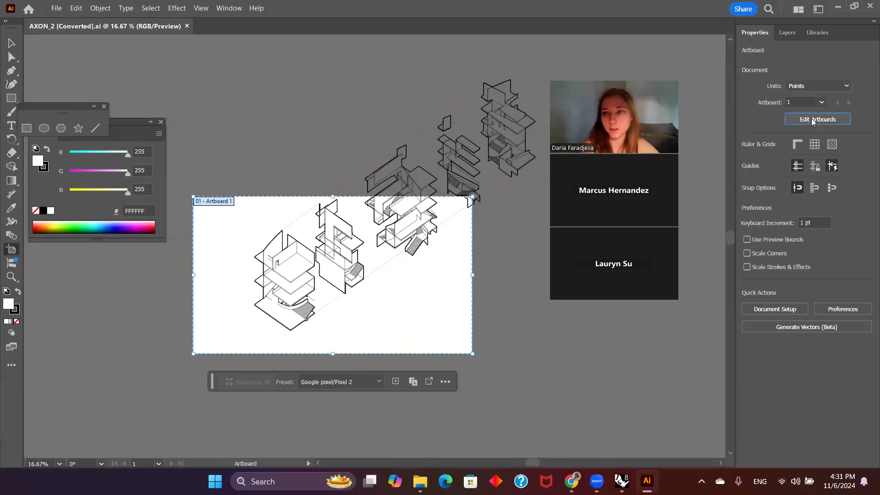
left_click(843, 82)
type("36")
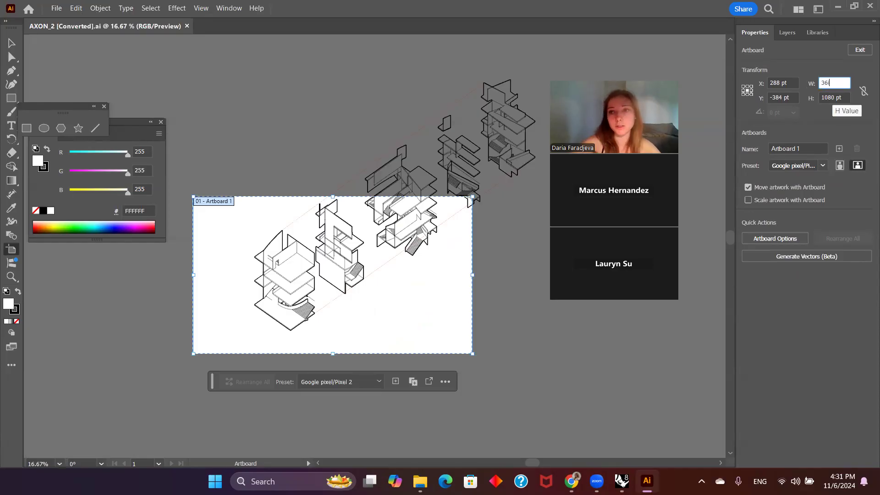
type("in")
left_click(842, 98)
left_click_drag(844, 98, 814, 100)
type("36in")
key("Return")
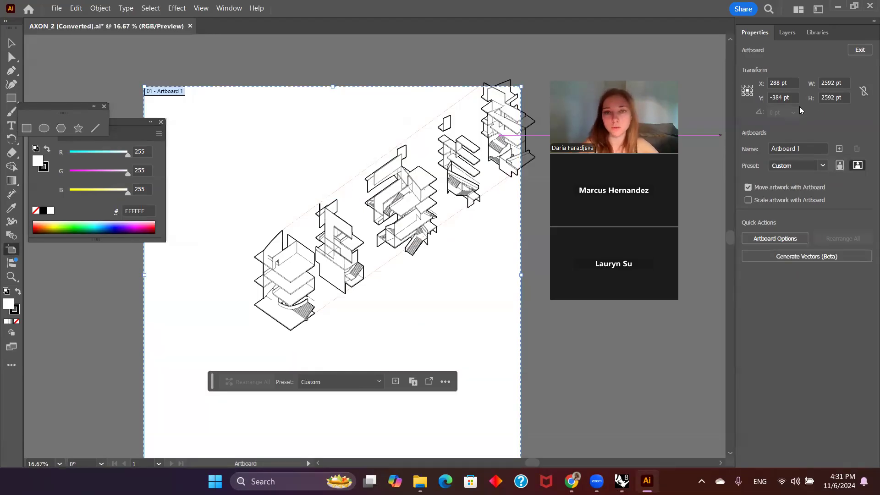
left_click(11, 43)
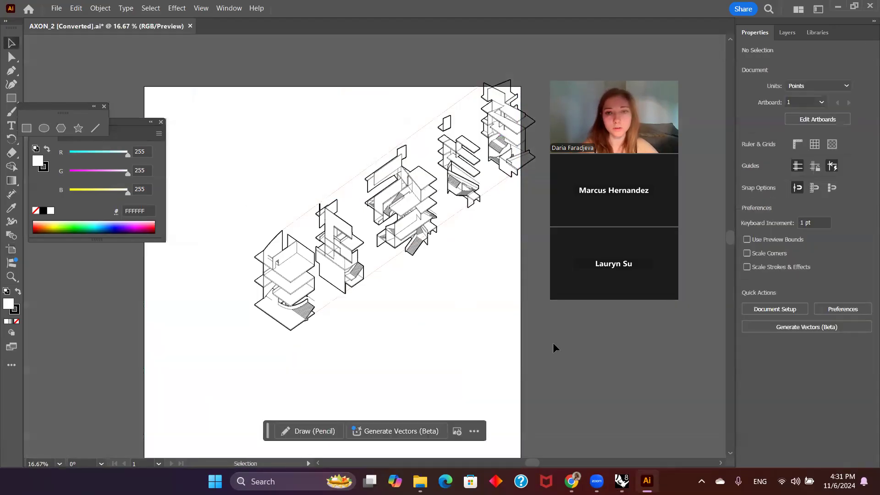
scroll(520, 216, "down", 1)
scroll(458, 254, "down", 1, "alt")
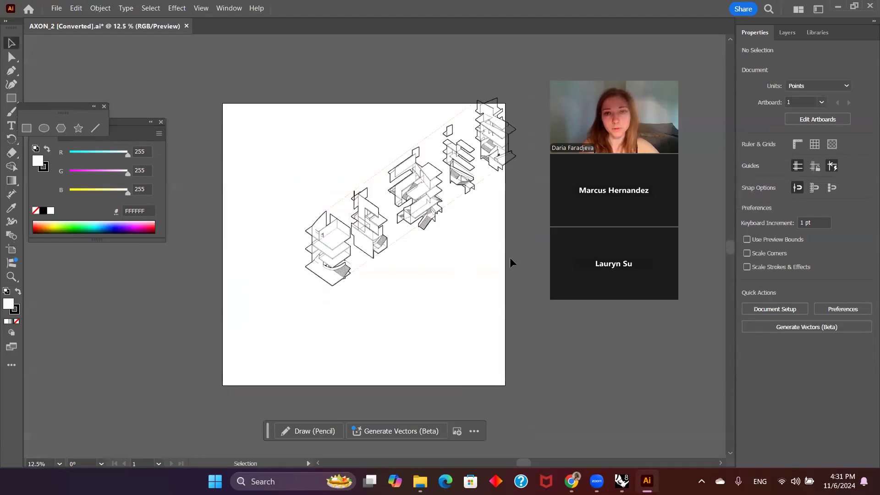
left_click_drag(465, 274, 273, 83)
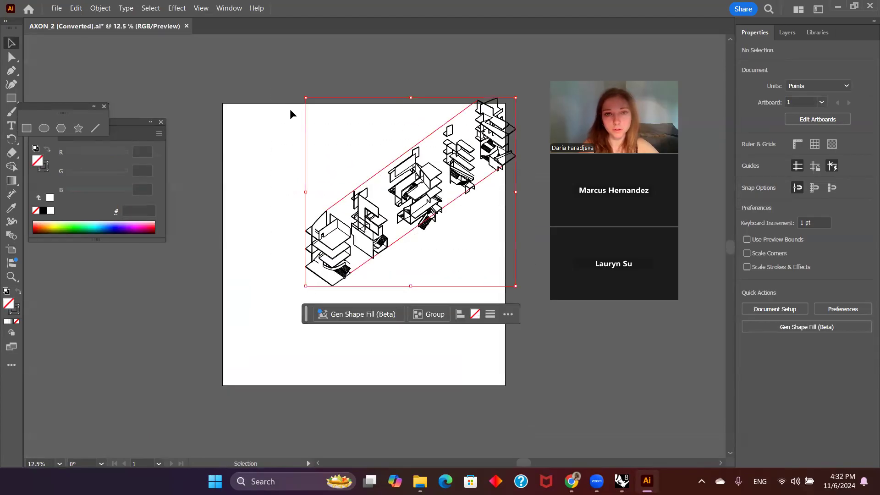
left_click_drag(411, 202, 372, 242)
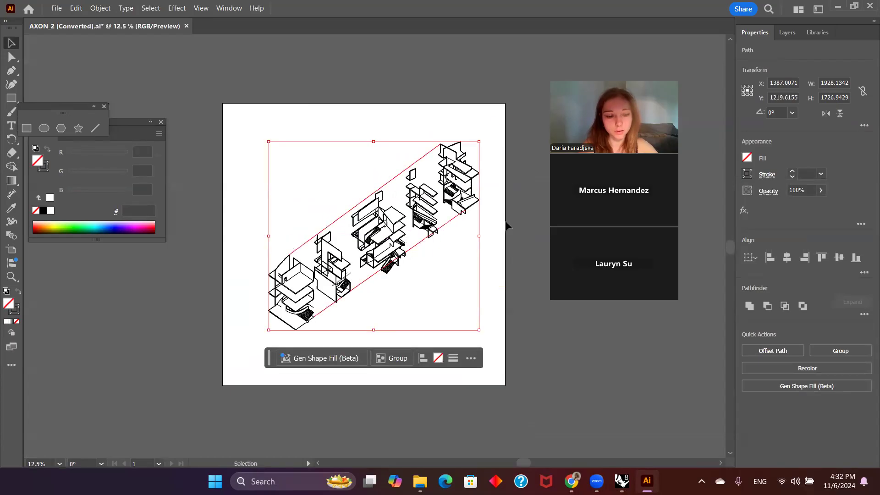
key("ctrl+z")
Step: Select the whole exploded axonometric with its guidelines, move it to the middle of the artboard, and deselect it
left_click_drag(557, 348, 313, 107)
left_click_drag(418, 187, 368, 238)
left_click(515, 313)
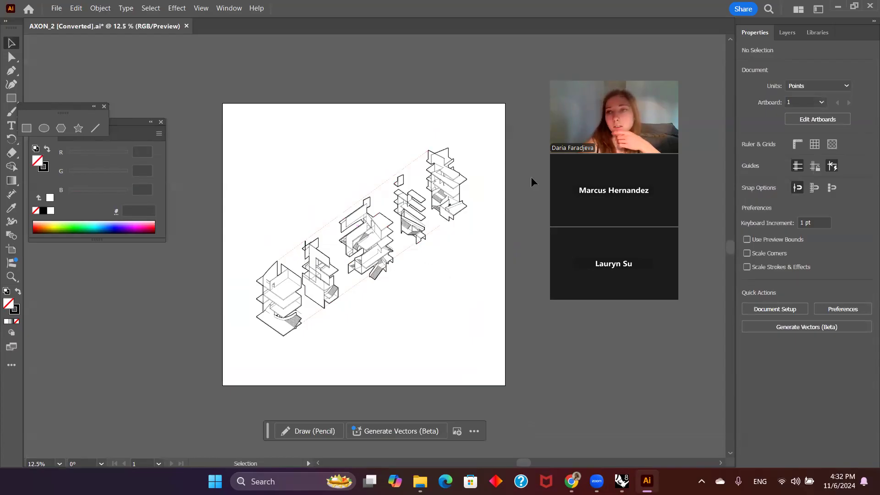
Step: Shorten the name of the topmost layer to guidelines
left_click(786, 31)
double_click(821, 72)
key("BackSpace")
key("BackSpace")
key("BackSpace")
key("BackSpace")
key("BackSpace")
key("Return")
Step: Shorten the name of the LINEWEIGHTS::SCULPTURES + FURNITURE layer to FURNITURE
left_click(812, 84)
double_click(812, 87)
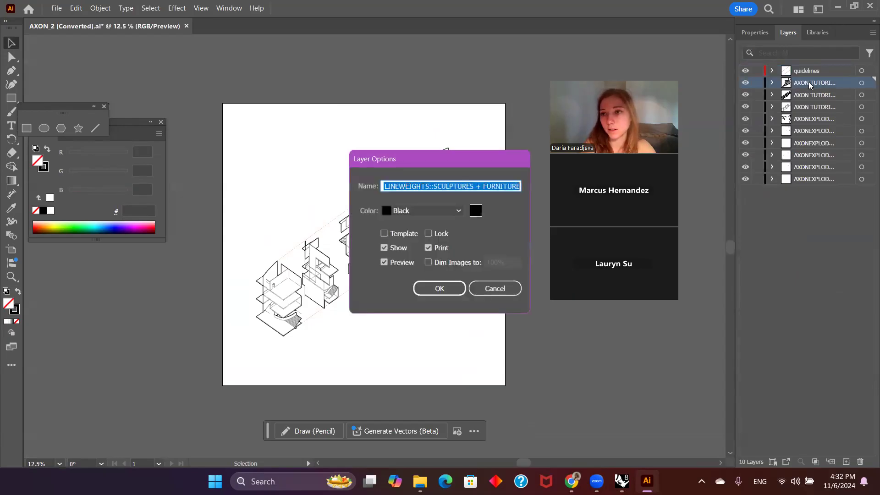
left_click(501, 292)
double_click(815, 82)
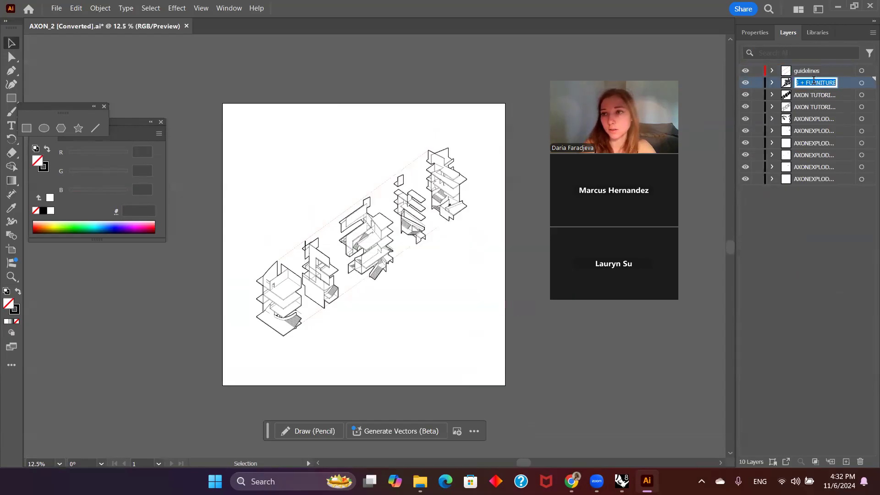
left_click(804, 83)
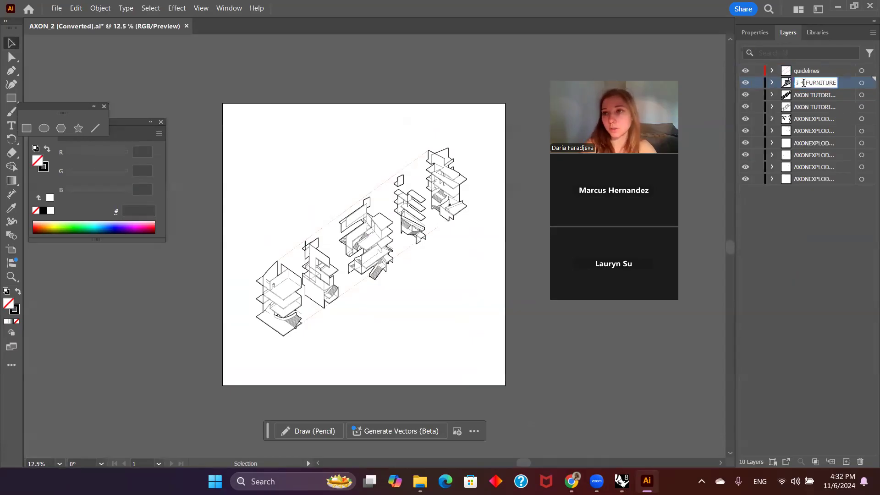
left_click_drag(803, 83, 732, 86)
key("BackSpace")
Step: Shorten the names of the two layers below FURNITURE to GEOMETY and OUTLINE
double_click(814, 95)
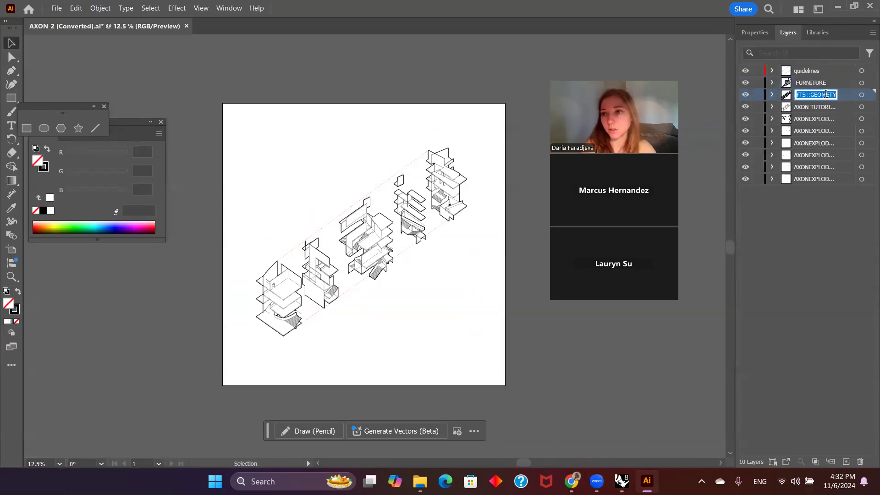
left_click(811, 95)
left_click_drag(812, 96, 762, 94)
key("BackSpace")
double_click(811, 106)
left_click_drag(815, 106, 738, 111)
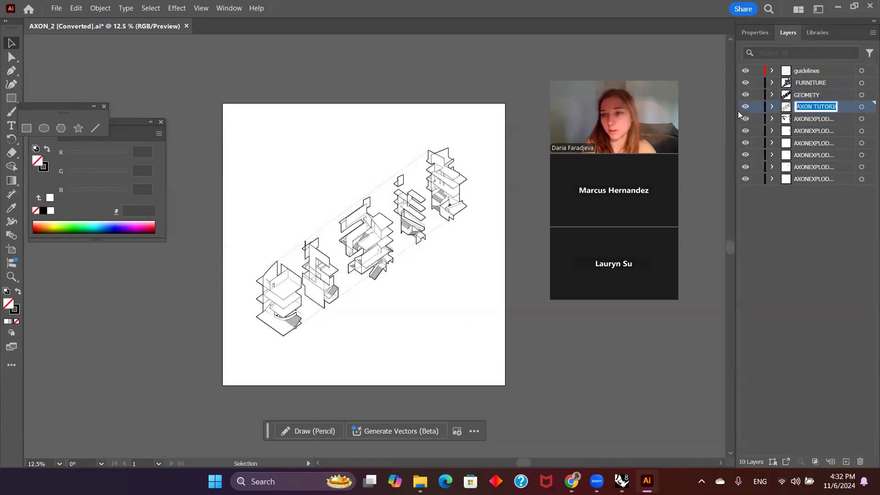
key("BackSpace")
double_click(807, 119)
left_click(817, 120)
left_click(790, 203)
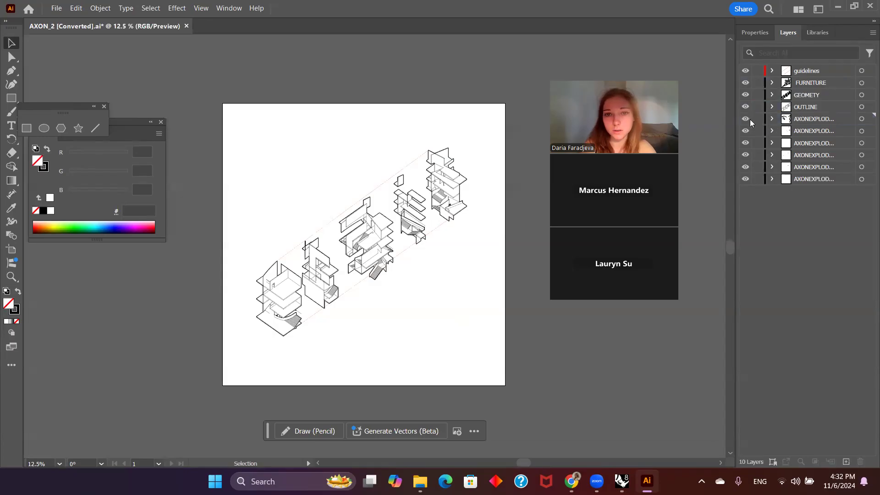
Step: Hide the six AXONEXPLOD layers below OUTLINE and make GEOMETY the active layer
left_click_drag(750, 119, 746, 185)
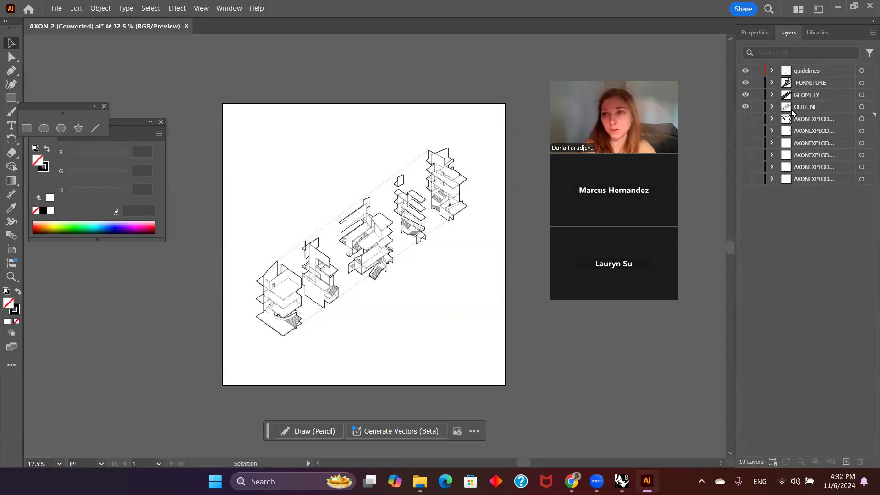
left_click(800, 122)
left_click(814, 96)
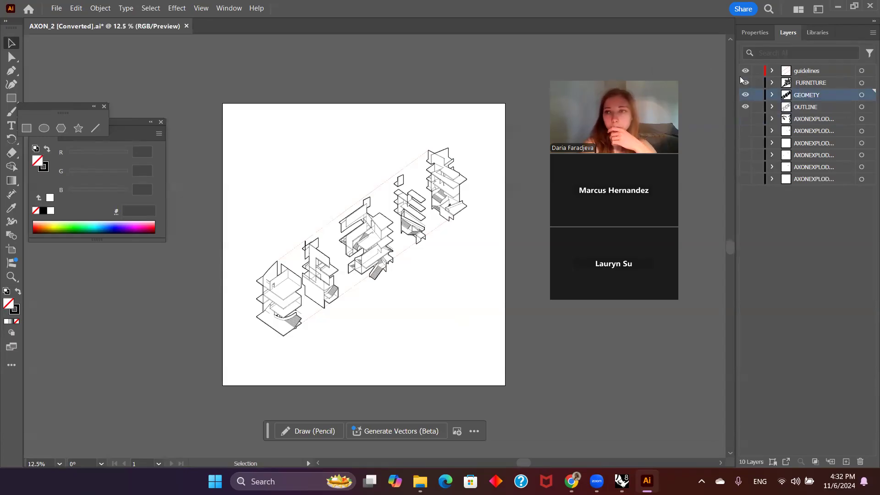
Step: Select all artwork on the guidelines layer and set its dashed stroke pattern to gap 1 pt, dash 12 pt, gap 5 pt
left_click(862, 71)
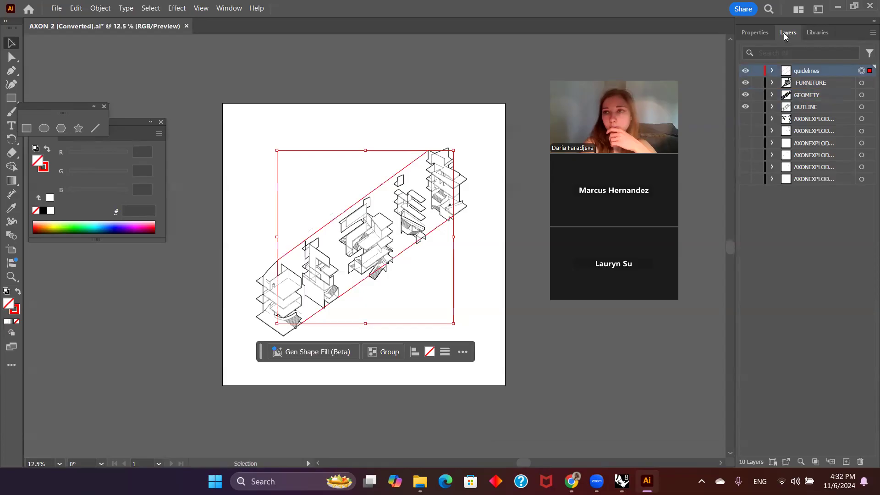
left_click(754, 32)
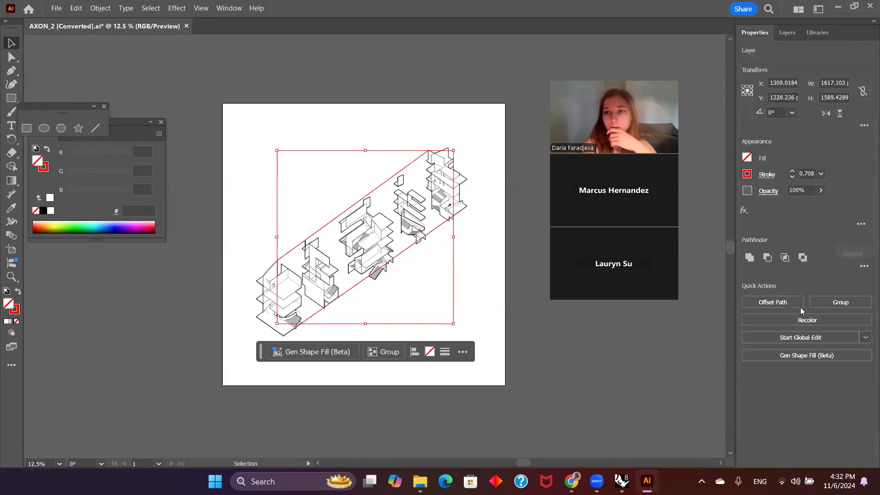
left_click(765, 176)
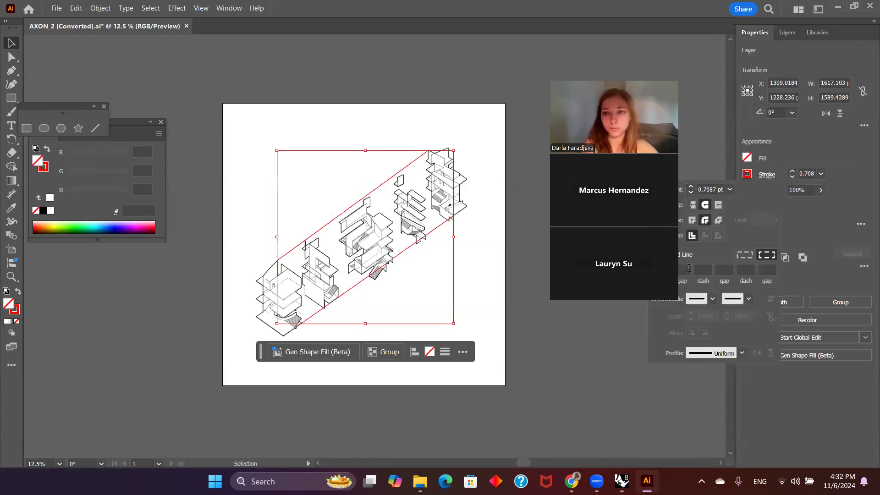
left_click(685, 269)
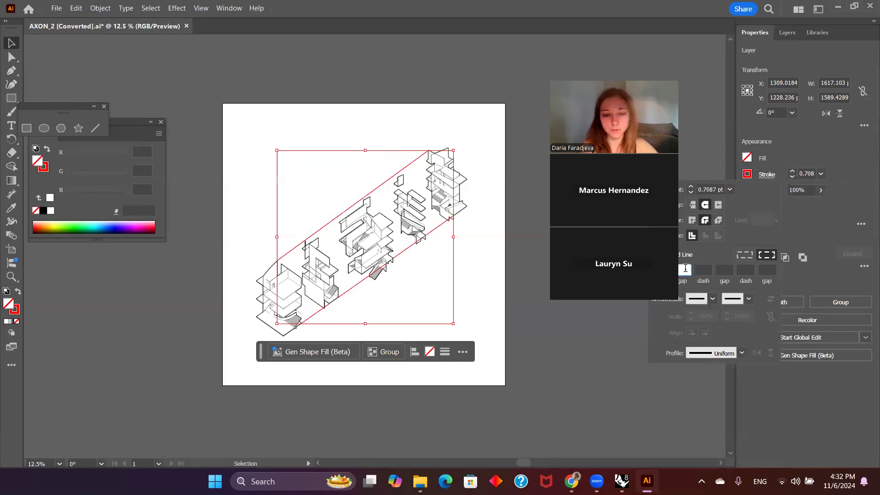
type("1")
key("Tab")
type("12")
key("Tab")
type("5")
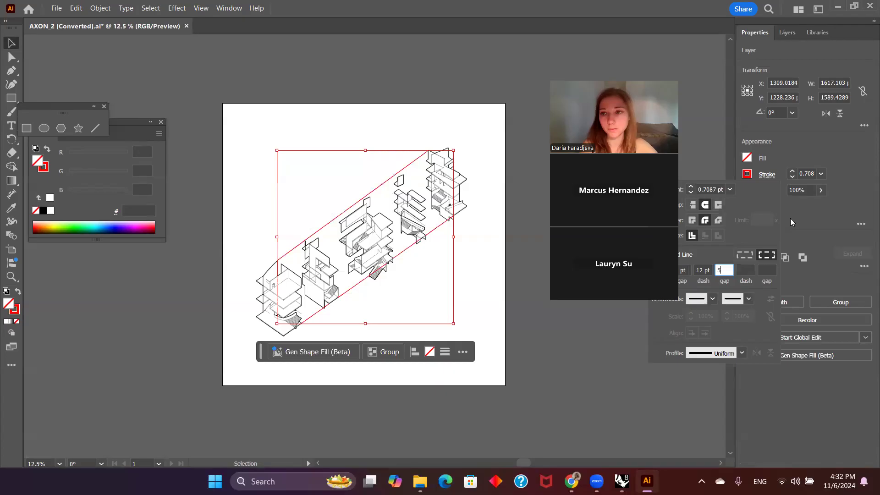
key("Return")
Step: Set the guidelines' stroke weight to 2 pt, deselect them, and inspect the dashed lines on the artboard
left_click(819, 174)
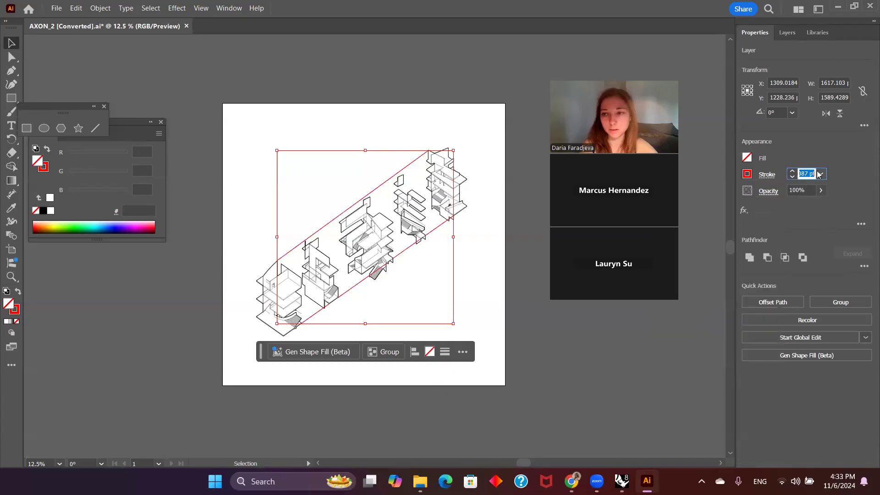
type("2")
key("Return")
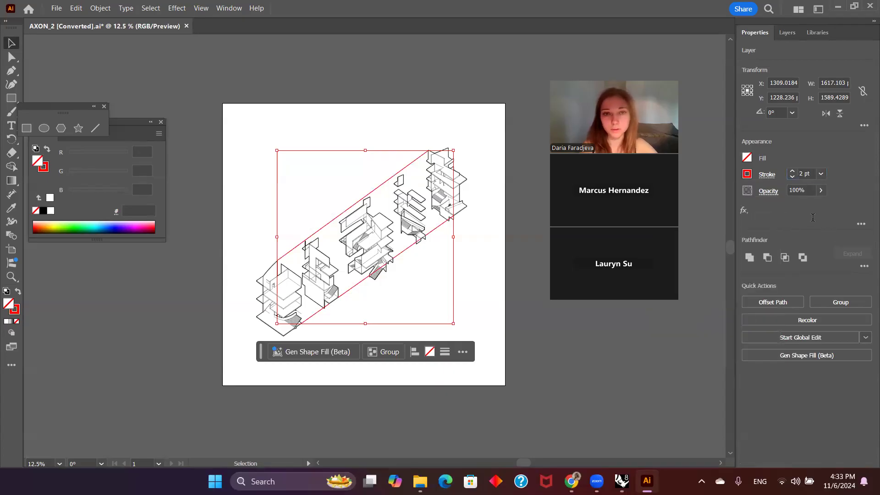
left_click(696, 353)
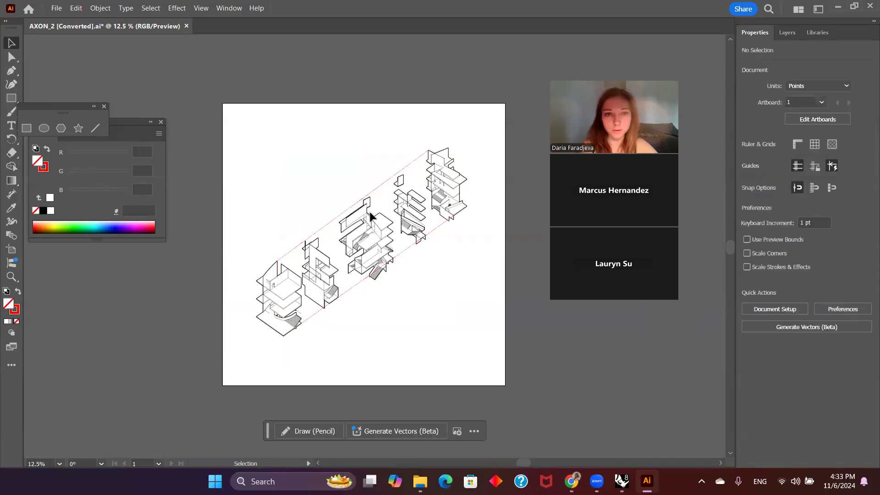
scroll(359, 287, "up", 2, "alt")
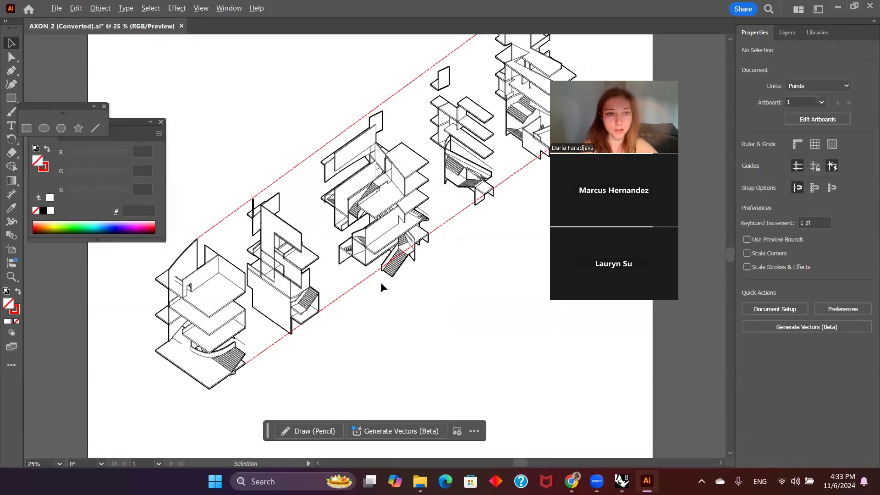
scroll(380, 282, "down", 1, "alt")
Step: Select the OUTLINE layer's linework, check its stroke weight, and deselect it
left_click(787, 32)
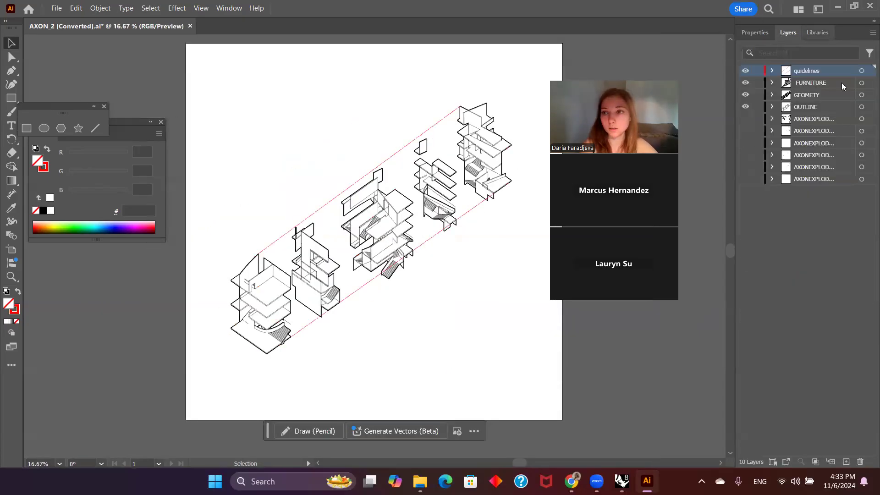
left_click(862, 107)
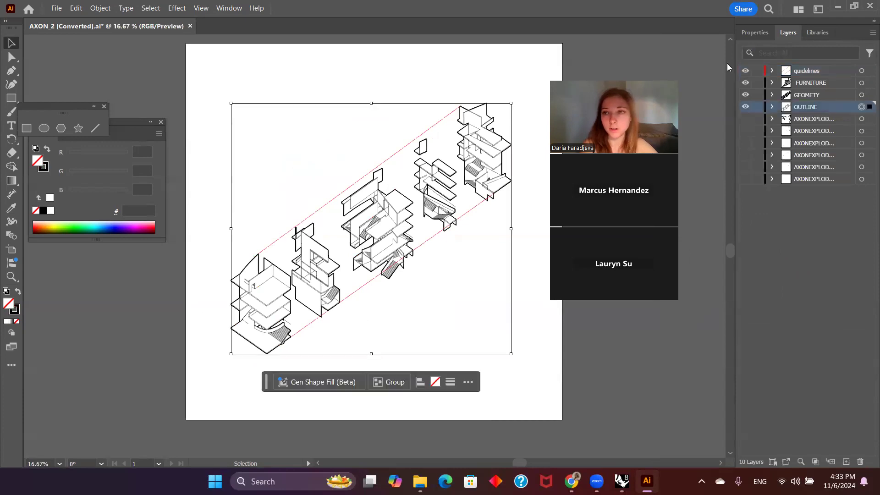
left_click(755, 32)
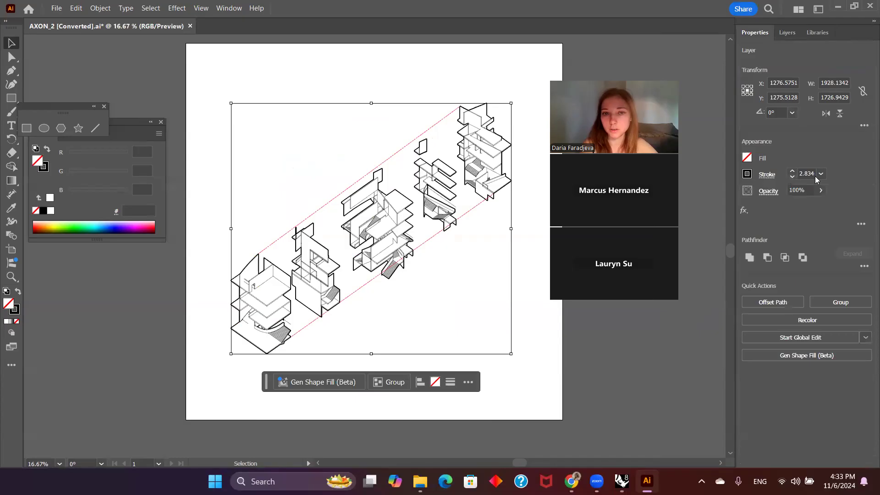
left_click(802, 174)
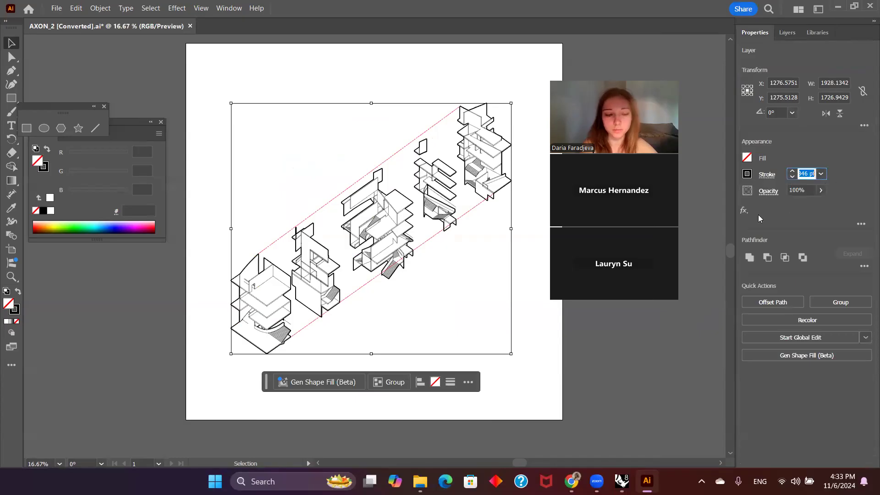
left_click(696, 223)
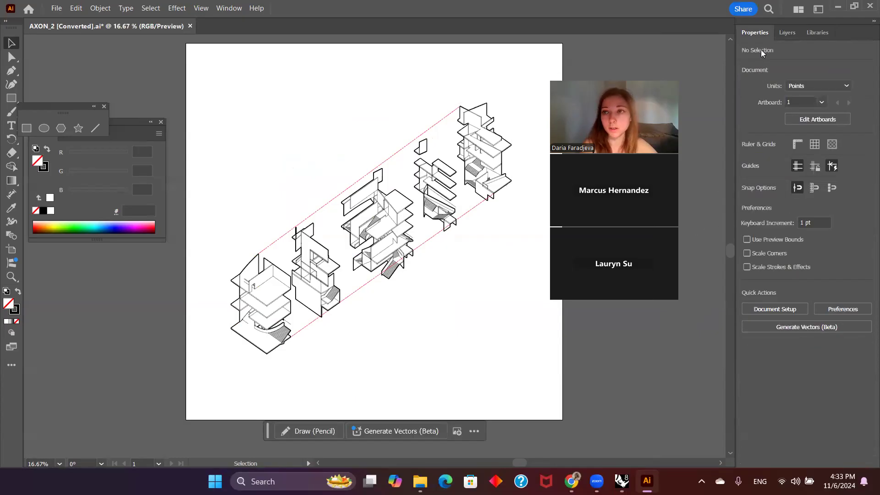
Step: Select all linework on the GEOMETY layer, change its stroke weight, and deselect it
left_click(788, 32)
left_click(862, 94)
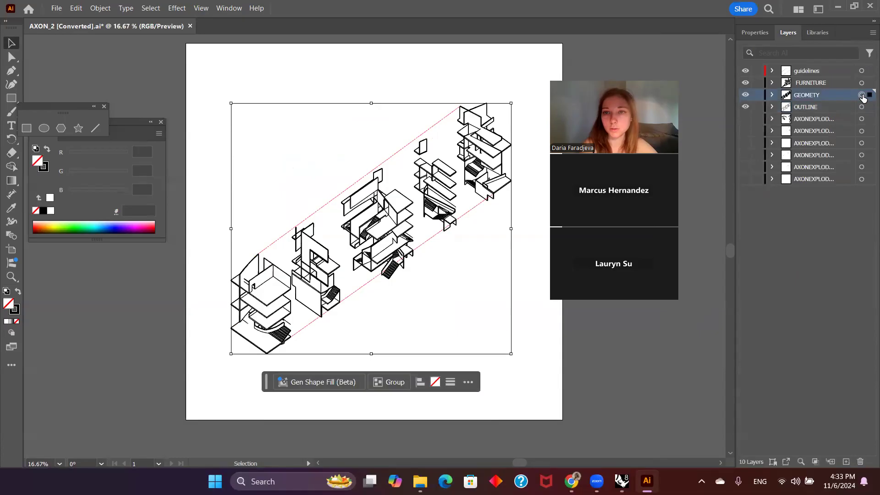
left_click(756, 33)
left_click(798, 173)
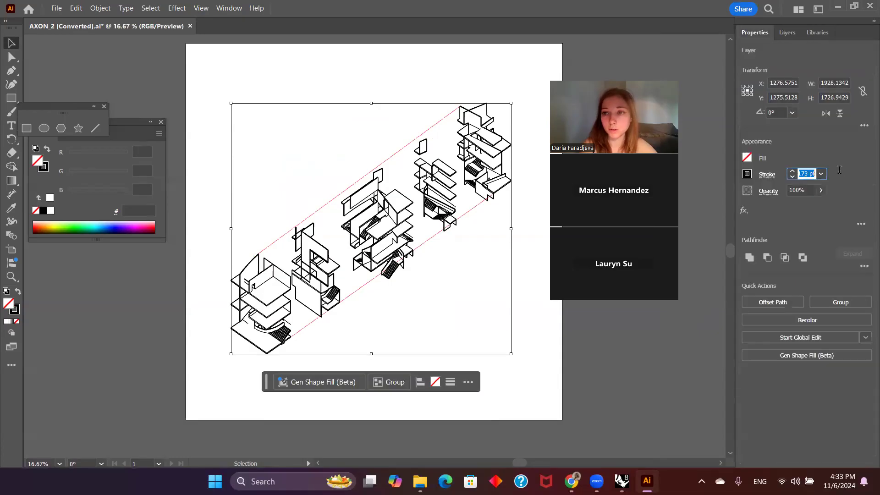
type("1.2")
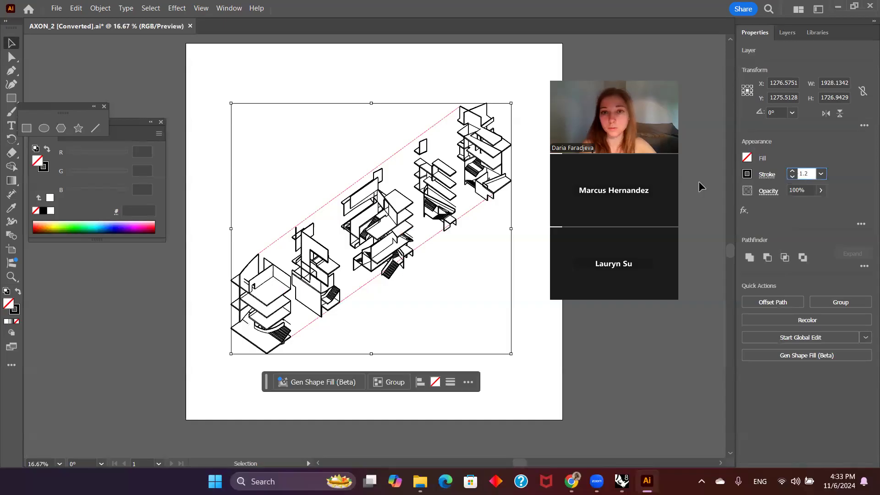
left_click(700, 167)
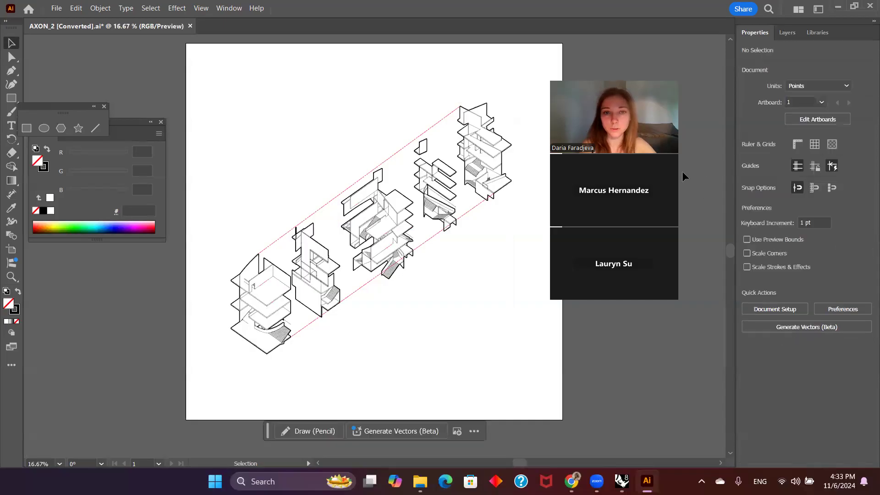
Step: Select all artwork on the FURNITURE layer, change its stroke weight, and deselect it
left_click(787, 32)
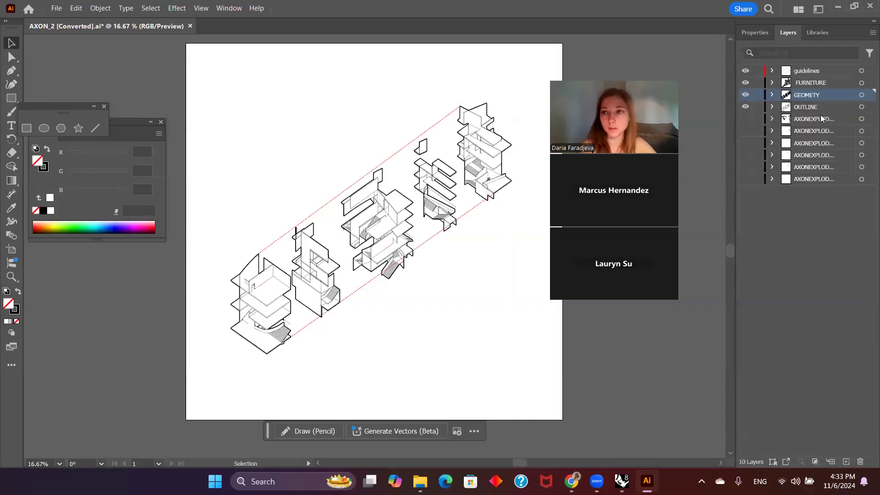
left_click(862, 82)
left_click(745, 30)
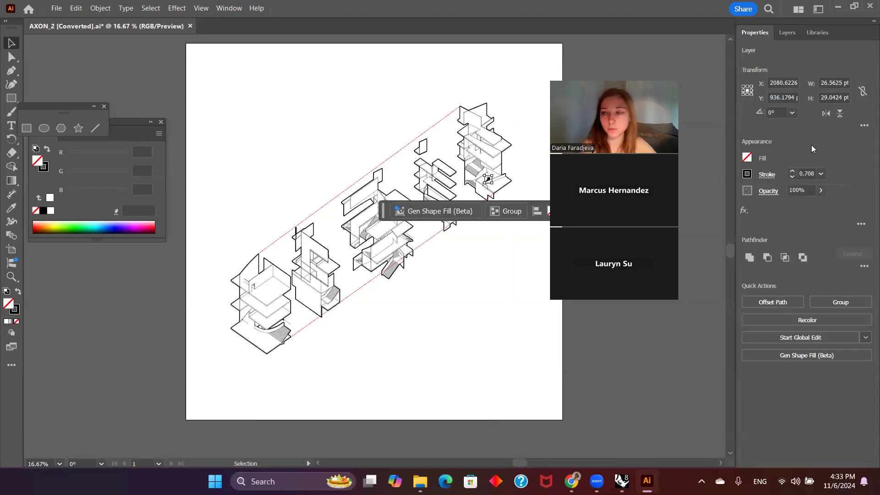
left_click(803, 173)
type(".8")
left_click(692, 204)
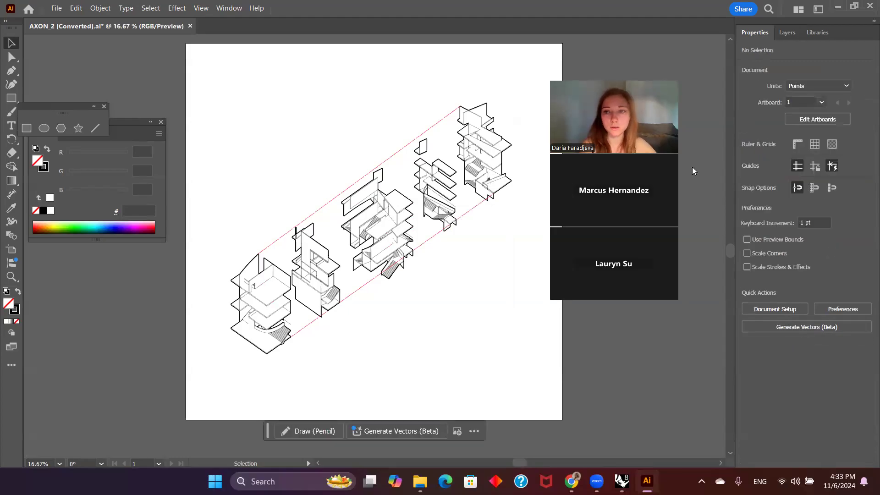
Step: Select the two dashed guidelines, check their stroke weight, and deselect them
left_click(788, 33)
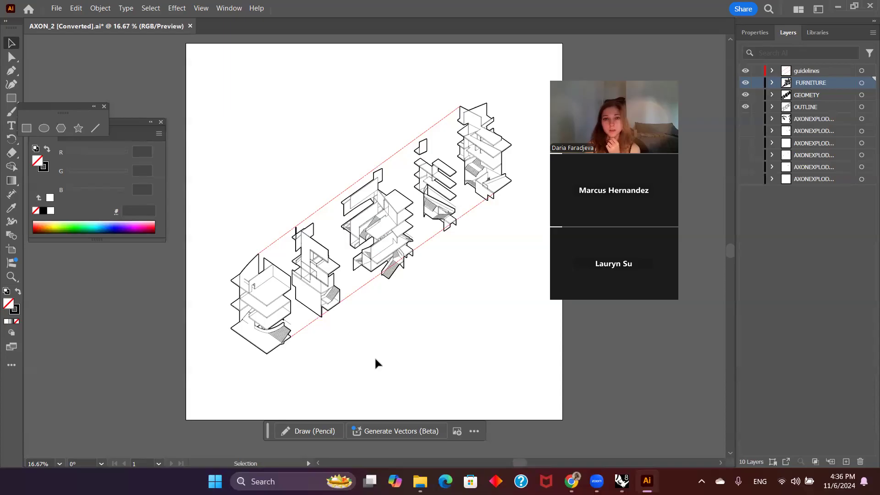
left_click(315, 211)
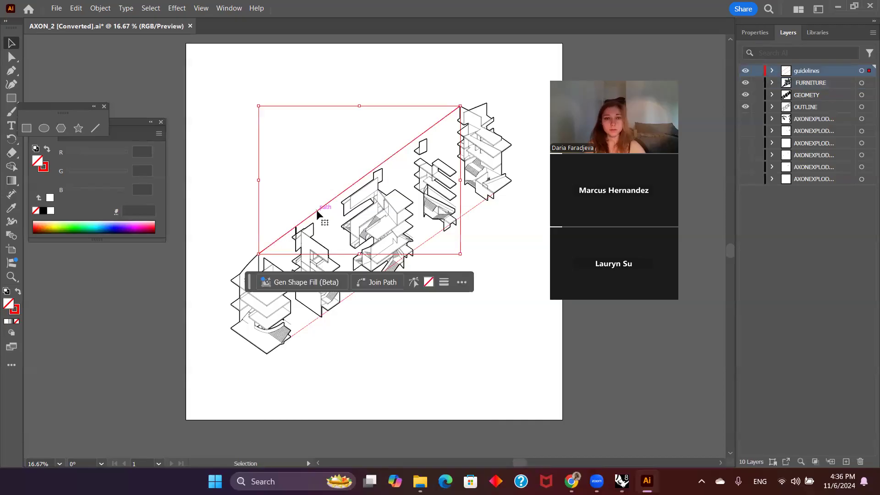
left_click(303, 324, "shift")
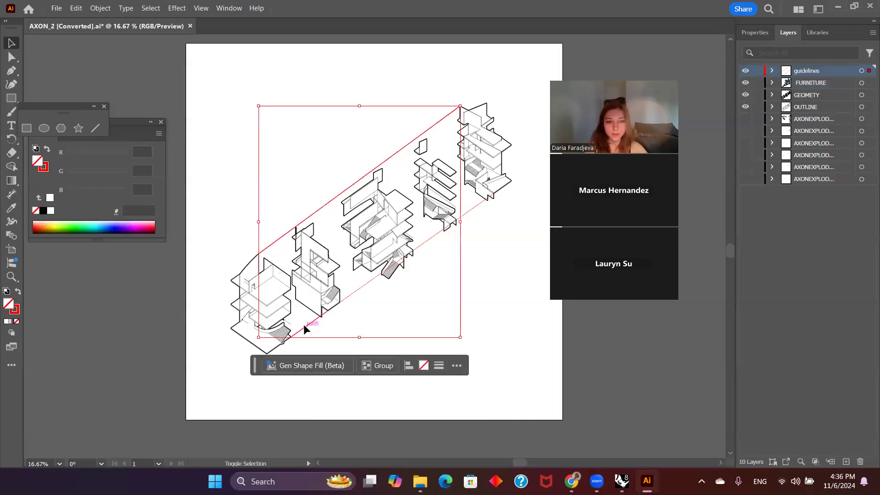
left_click(493, 254)
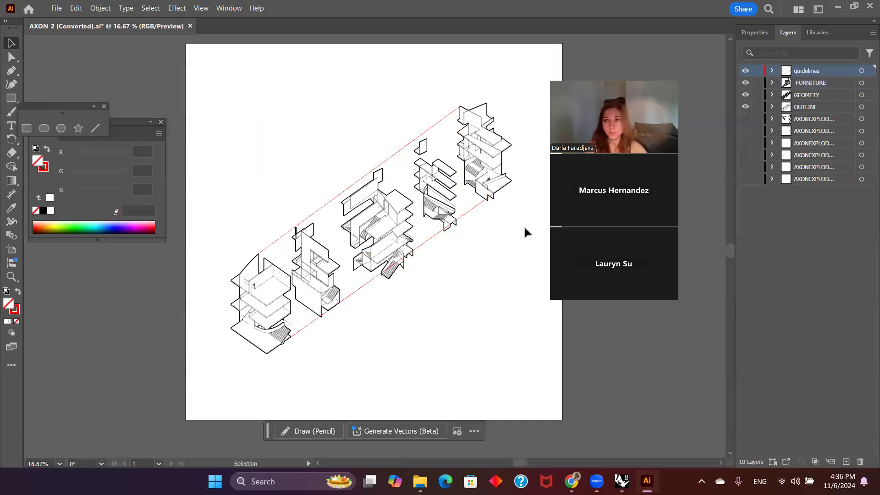
left_click(764, 36)
key("ctrl+z")
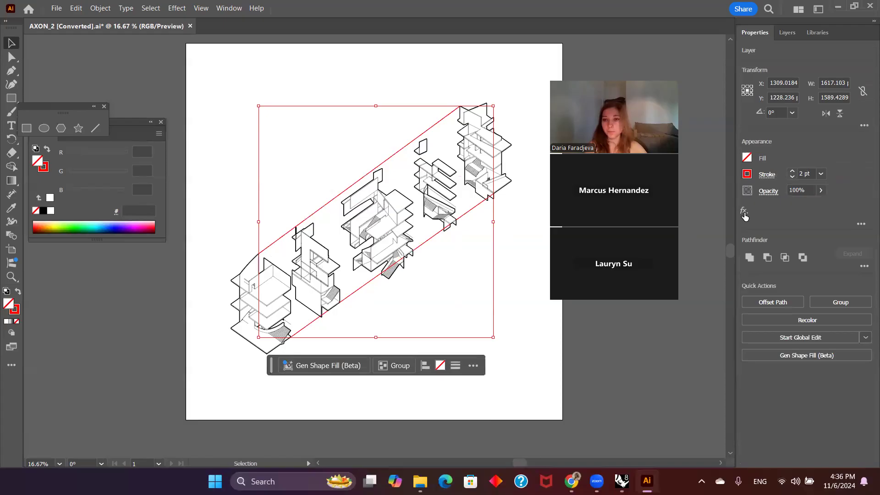
left_click(624, 343)
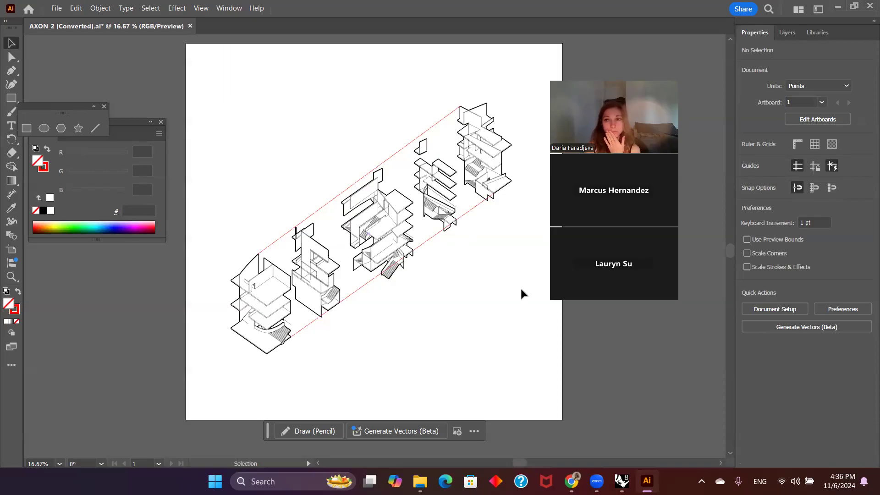
Step: Resize the artboard to 24 in wide by 24 in high and leave artboard editing
left_click(812, 119)
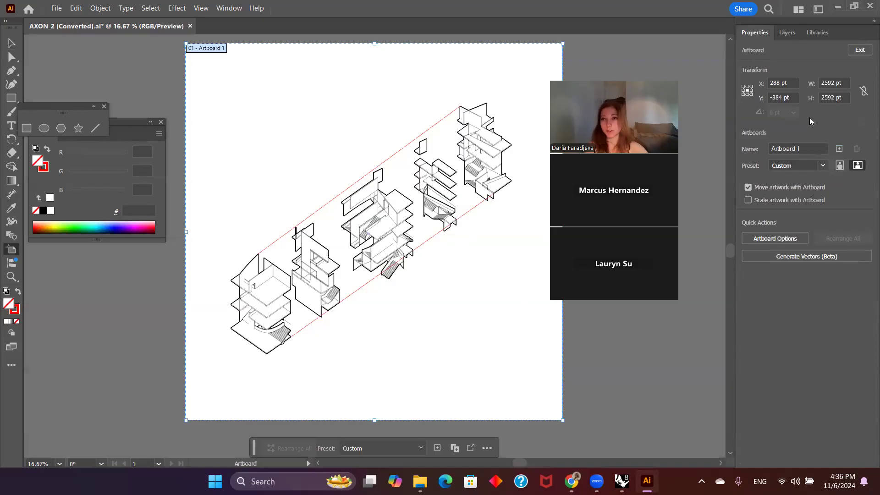
left_click(832, 83)
type("24")
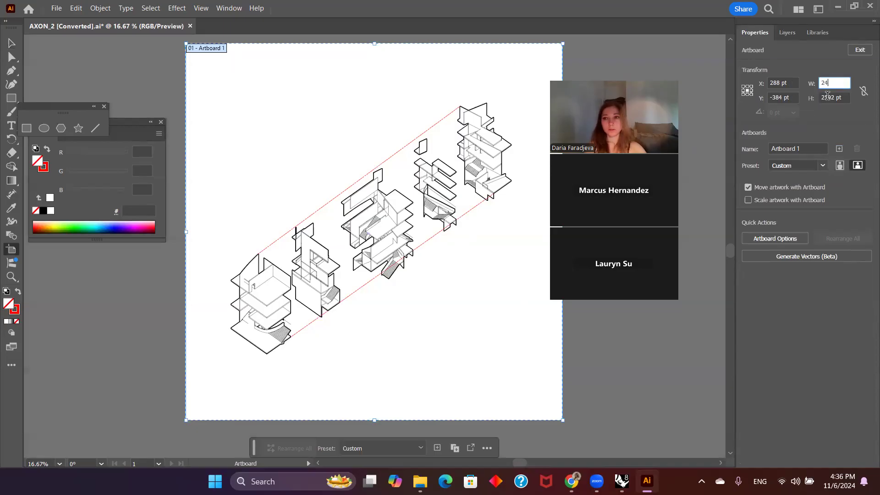
key("Tab")
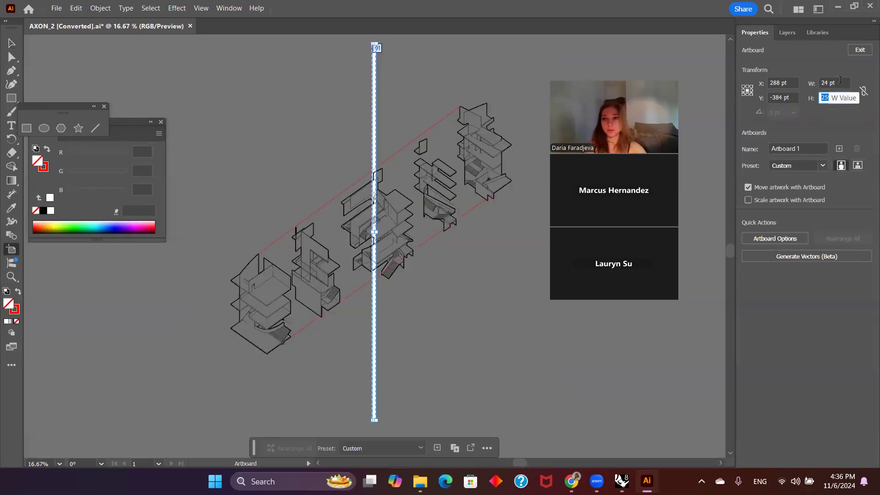
left_click(841, 82)
type("24in")
key("Return")
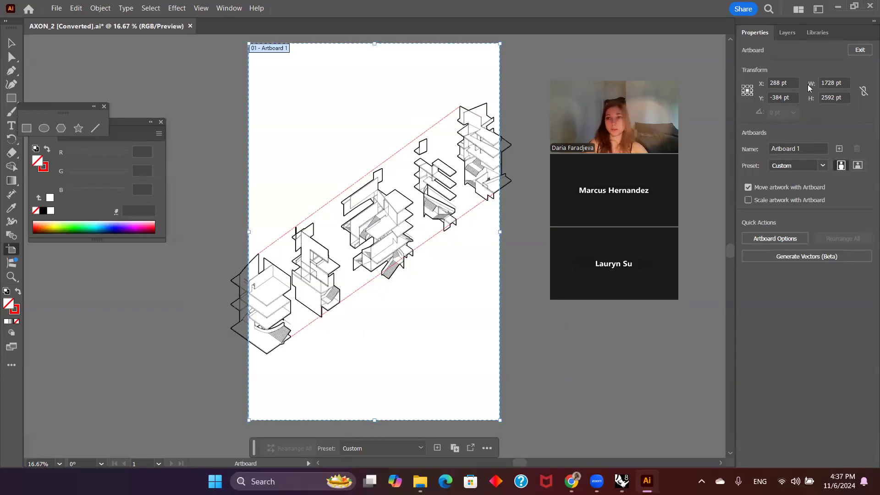
left_click(848, 97)
type("24")
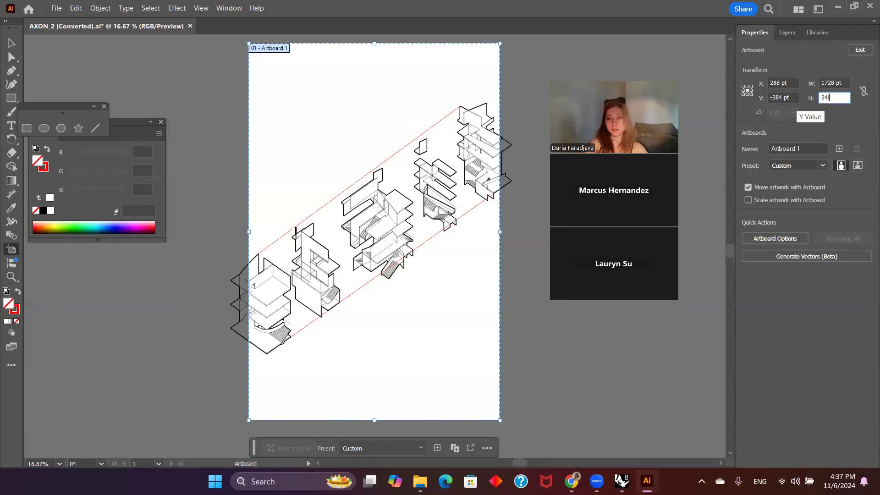
type("in")
key("Return")
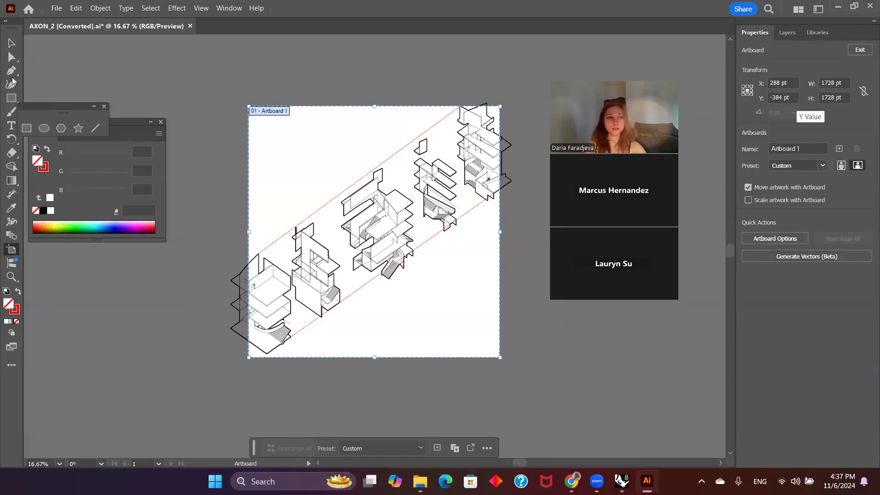
left_click(12, 43)
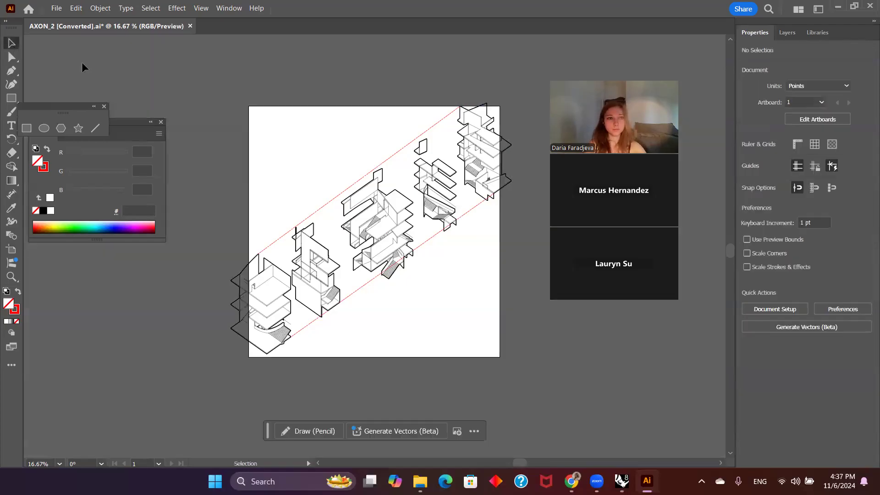
Step: Scale all the axonometric linework down to about half its size and position it in the artboard's upper-right area
left_click_drag(548, 370, 261, 150)
left_click(261, 150)
left_click_drag(555, 388, 289, 138)
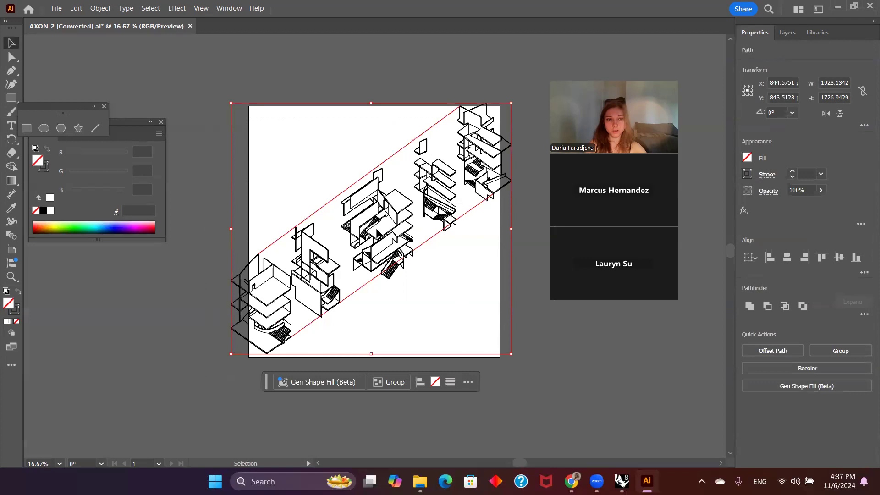
left_click_drag(510, 353, 368, 225)
left_click_drag(362, 181, 474, 207)
mouse_move(480, 251)
left_mouse_down()
mouse_move(444, 227)
mouse_move(485, 255)
left_mouse_up()
left_click_drag(419, 198, 429, 184)
left_click(475, 237)
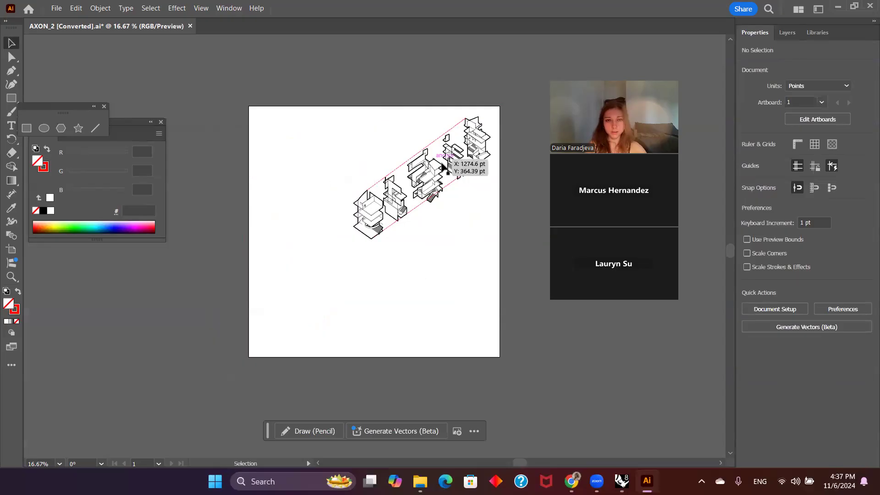
scroll(444, 167, "up", 2, "alt")
scroll(444, 167, "down", 1, "alt")
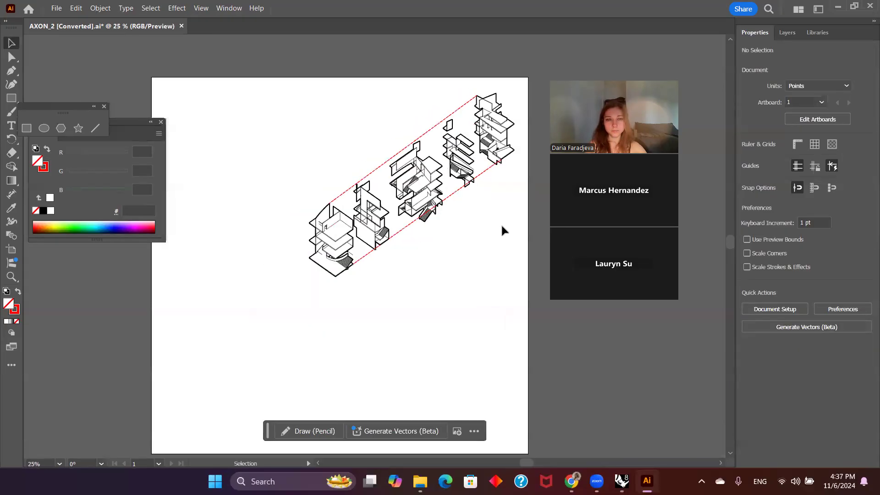
left_click_drag(526, 300, 315, 78)
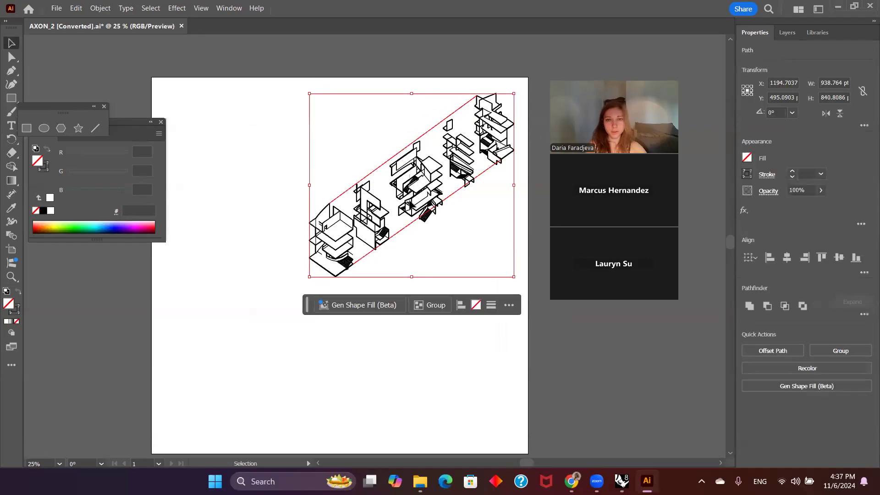
left_click(495, 228)
Step: Select all artwork on the guidelines layer, set its stroke weight to 1 pt, and deselect it
left_click(428, 133)
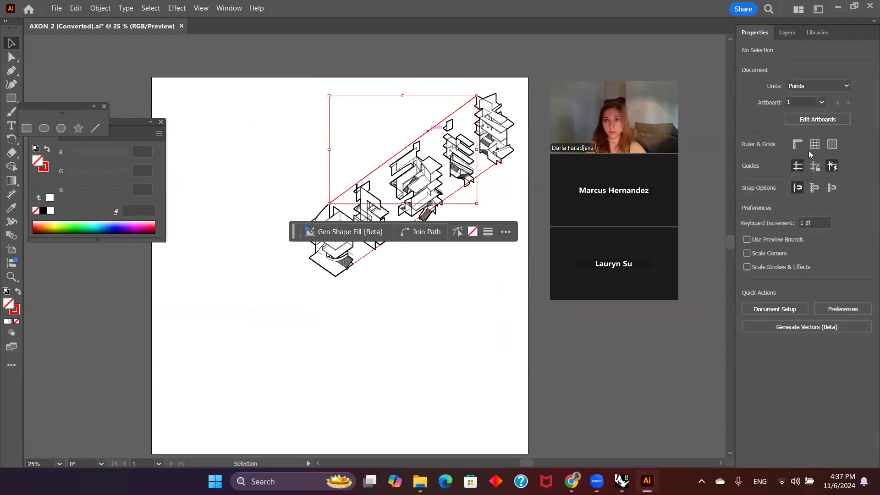
left_click(788, 33)
left_click(861, 70)
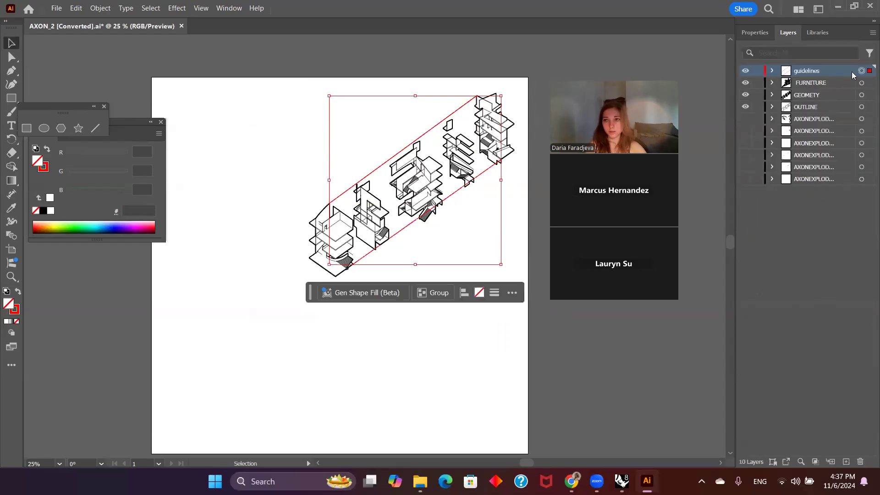
left_click(755, 32)
left_click(812, 172)
type("1")
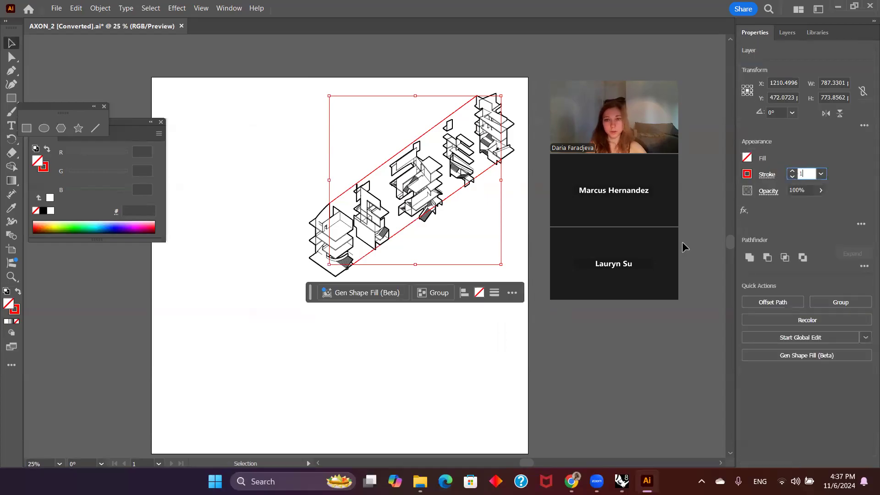
left_click(391, 154)
scroll(408, 155, "up", 1, "alt")
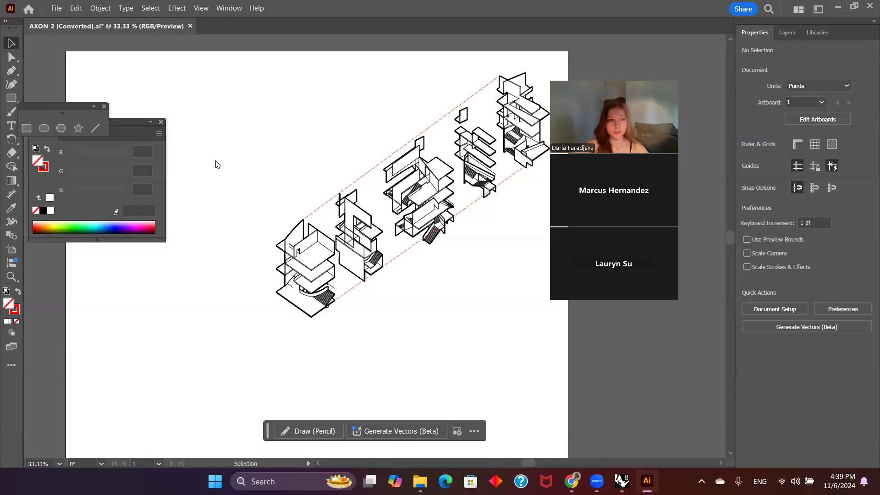
Step: Switch to Rhino, set the maximized AXON viewport to the Perspective view, and orbit around the exploded model
key("alt+Tab")
double_click(90, 96)
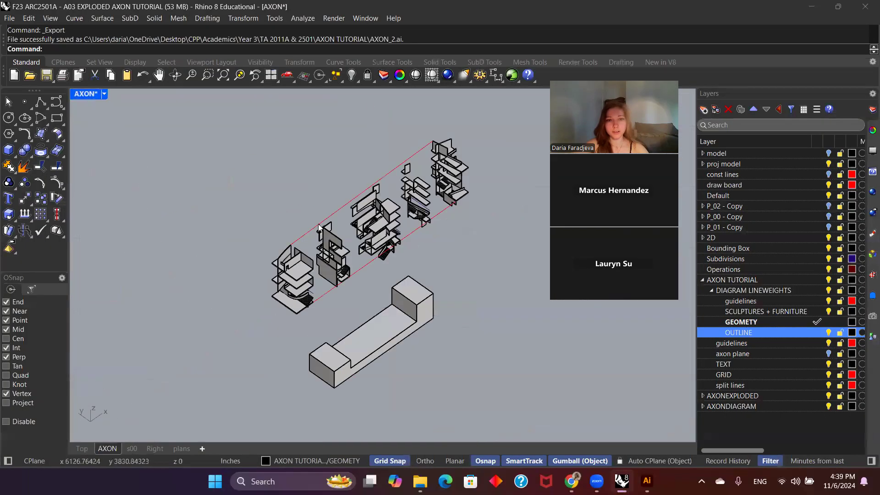
left_click(105, 93)
mouse_move(213, 296)
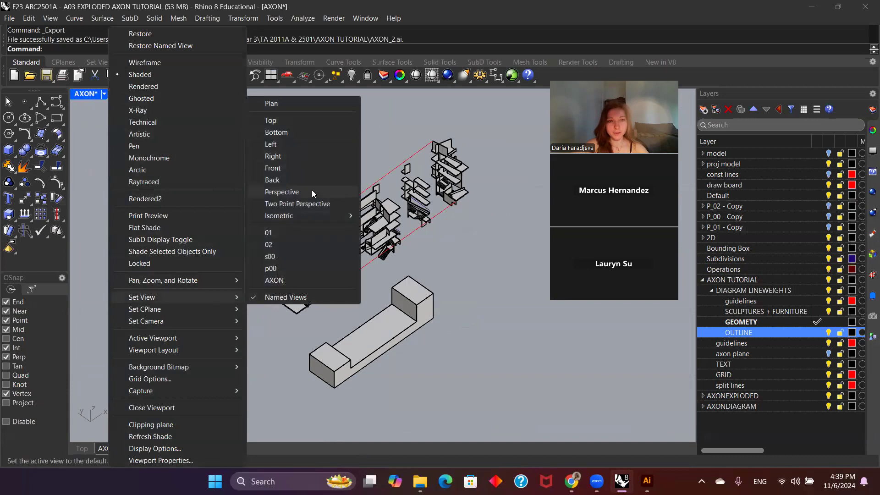
left_click(311, 192)
scroll(297, 233, "down", 8)
right_click_drag(261, 242, 153, 280)
right_click_drag(383, 255, 344, 267)
scroll(358, 267, "up", 4)
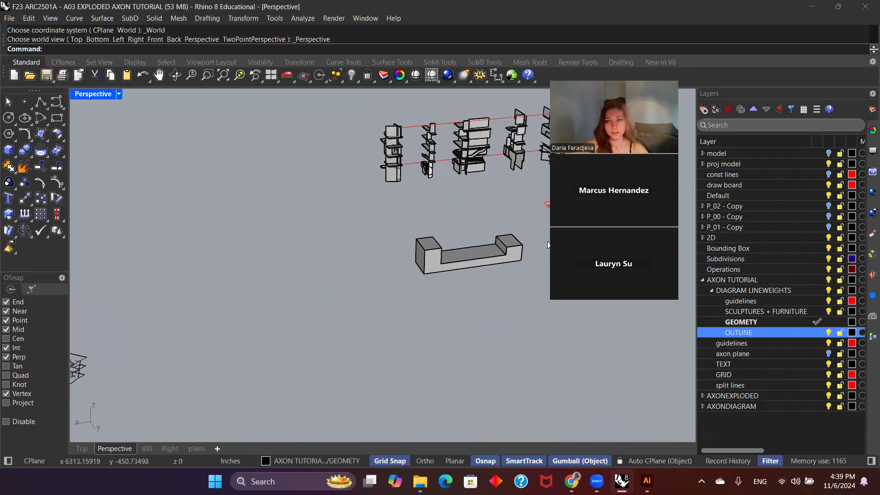
Step: Restore the named position TOGETHER to reassemble the exploded model pieces
left_click(873, 317)
left_click(866, 330)
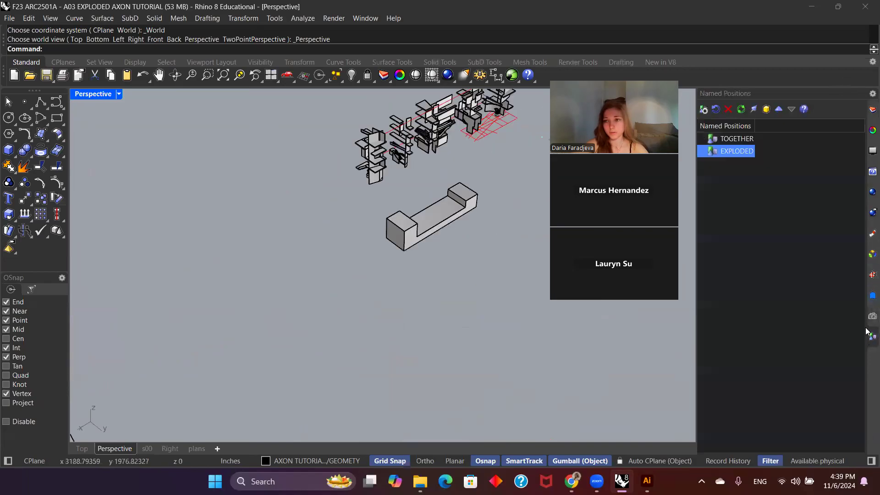
left_click(736, 139)
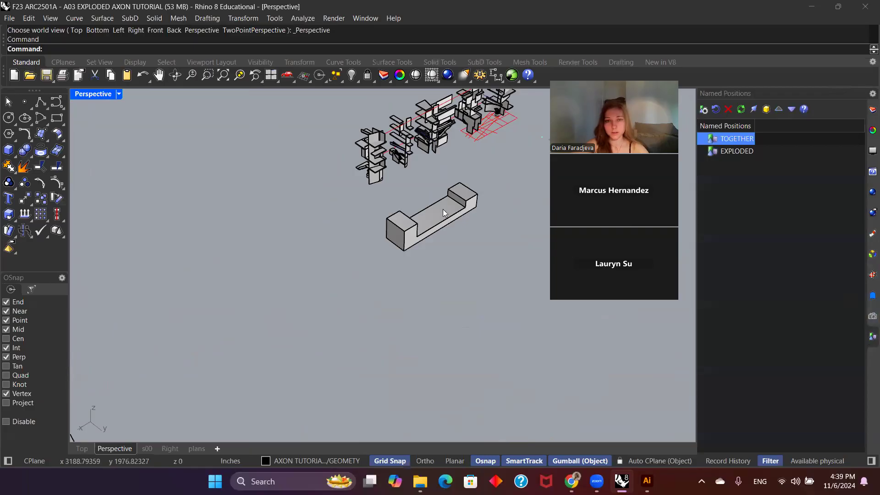
scroll(359, 319, "up", 2)
right_click_drag(443, 209, 413, 261, "shift")
Step: Select the assembled model with its base, zoom to the selection, and deselect it
left_click_drag(406, 392, 276, 267)
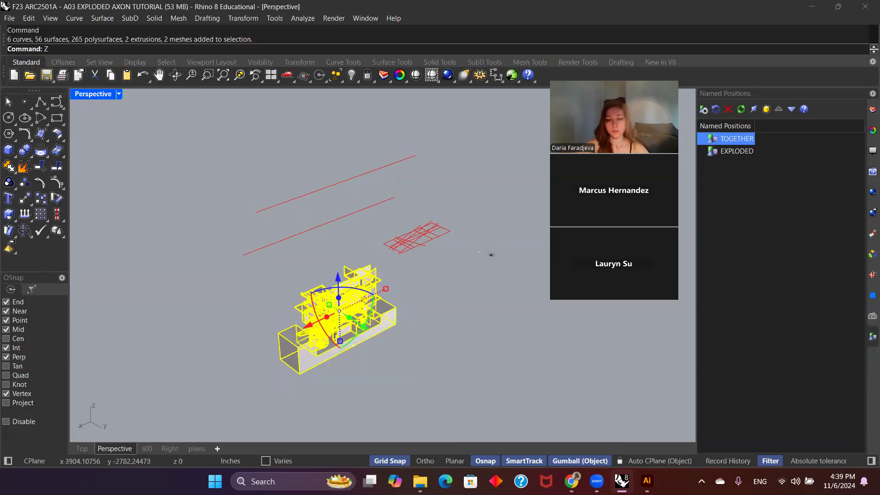
type("zs")
key("Return")
key("Escape")
scroll(427, 366, "down", 5)
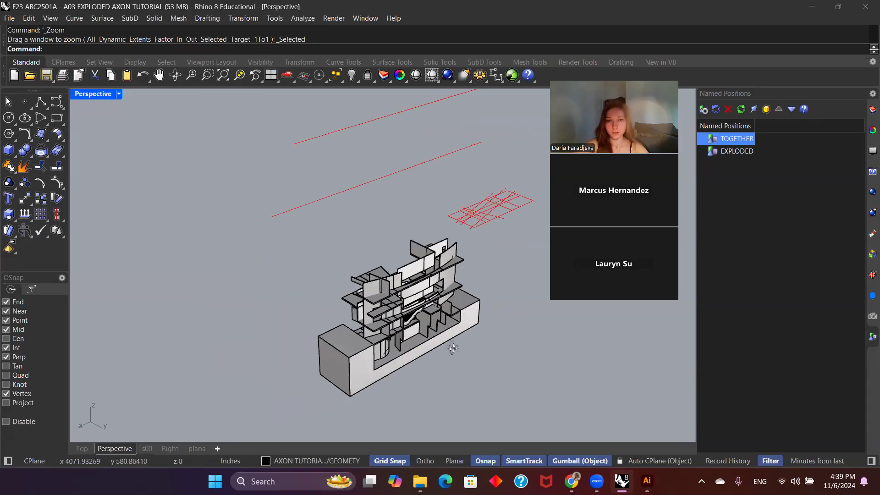
Step: Make the axon plane layer under AXON TUTORIAL the current layer
right_click_drag(465, 353, 457, 338, "shift")
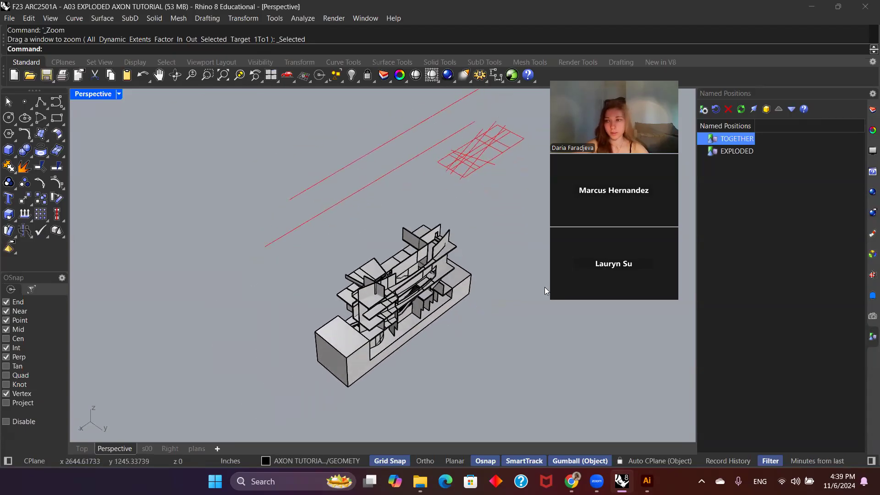
left_click(871, 109)
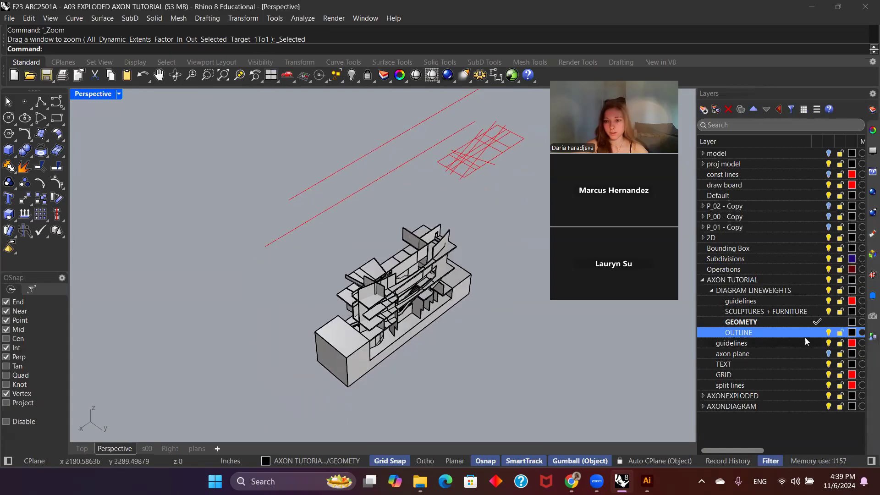
left_click(816, 354)
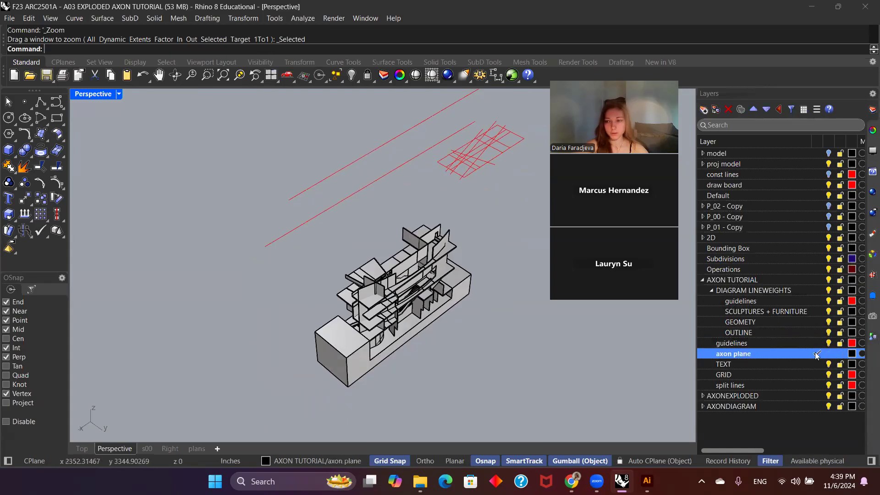
right_click_drag(484, 346, 469, 339, "shift")
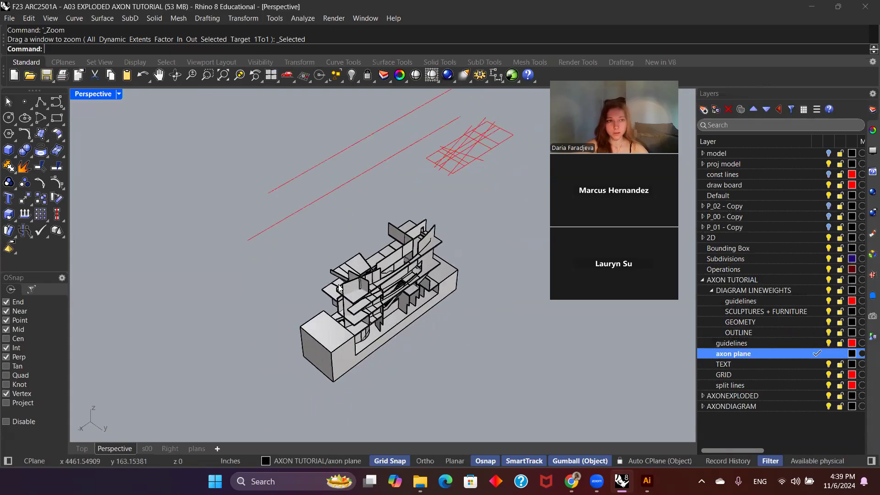
Step: Draw a small rectangular plane surface on the ground from the base's front bottom corner and select it
left_click(44, 137)
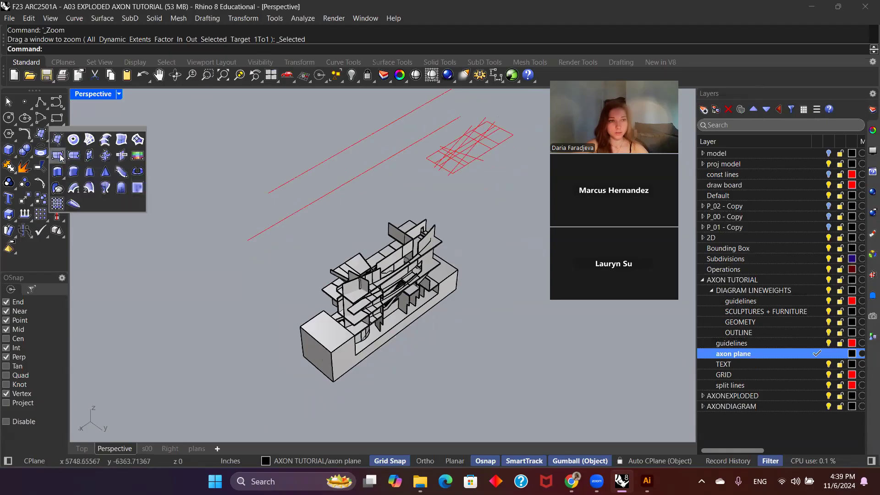
left_click(59, 156)
left_click(334, 381)
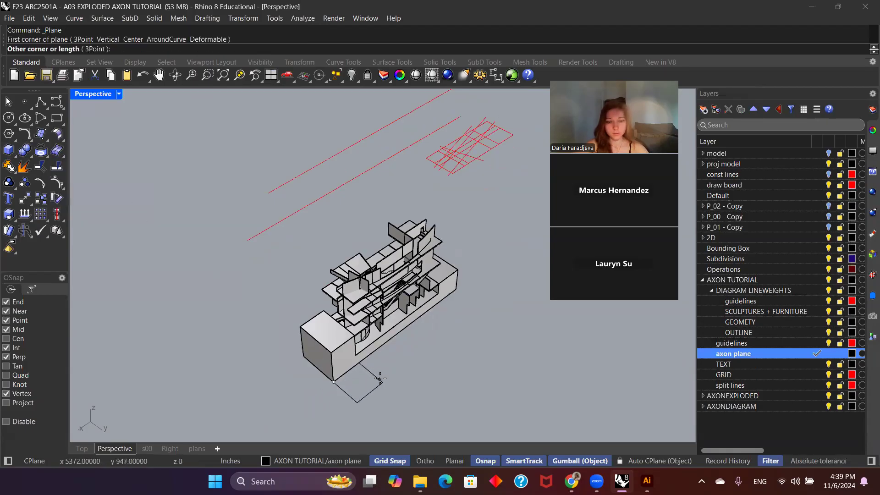
left_click(380, 378)
left_click(363, 384)
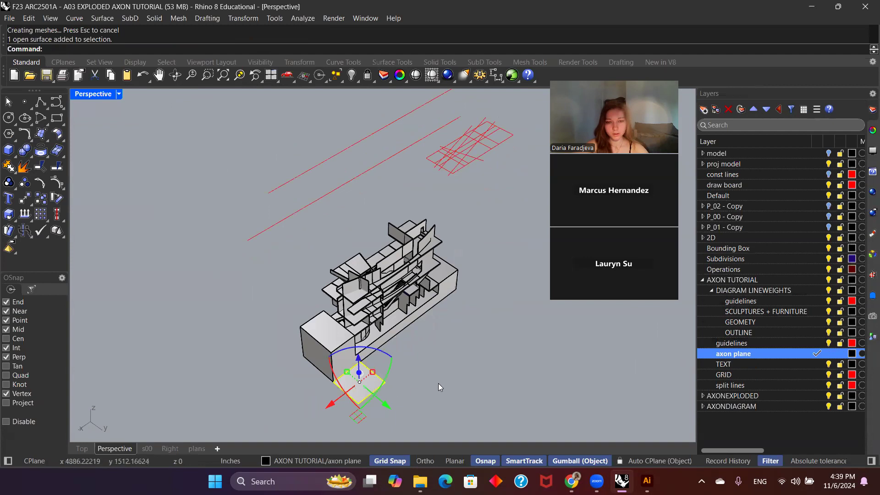
left_click(387, 354)
type("30")
key("Return")
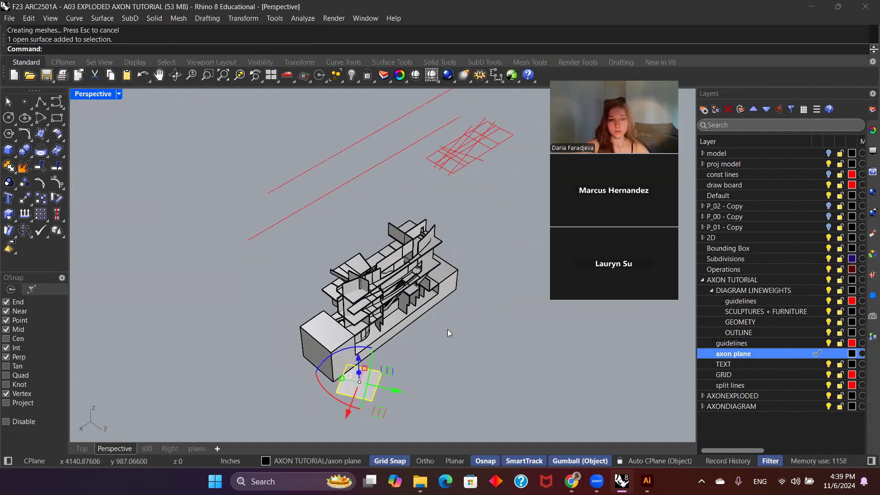
left_click(372, 364)
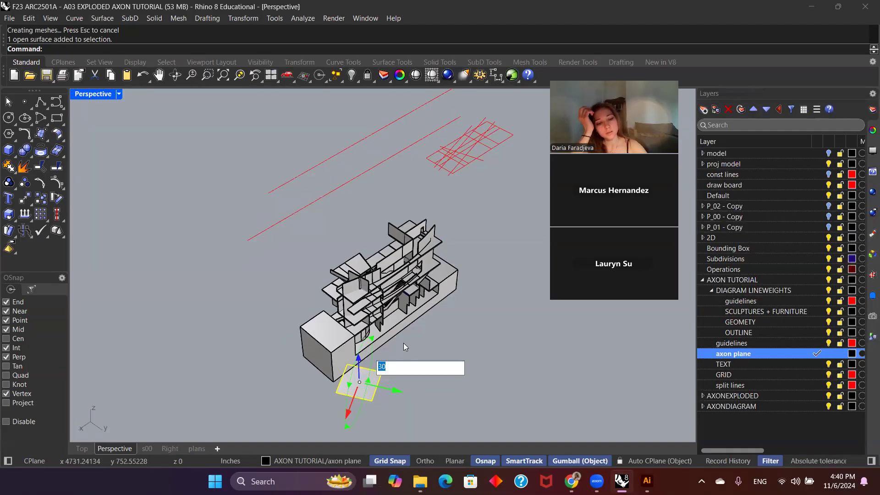
type("45")
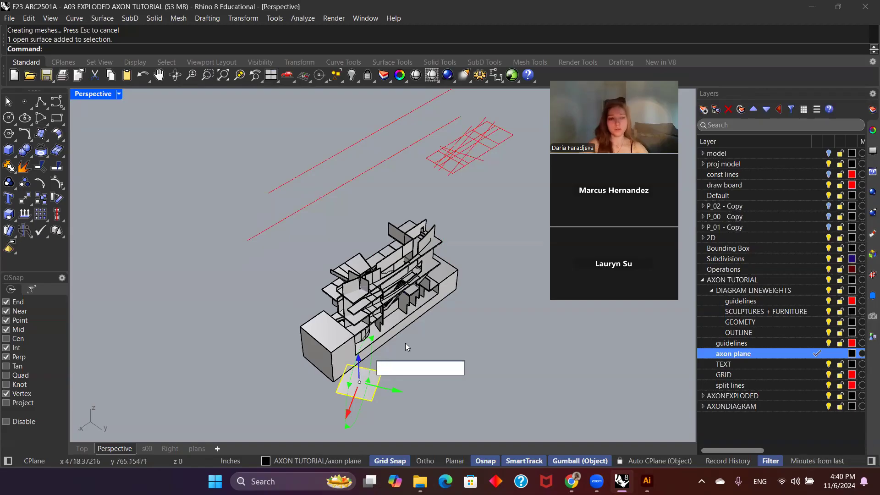
key("Return")
key("ctrl+z")
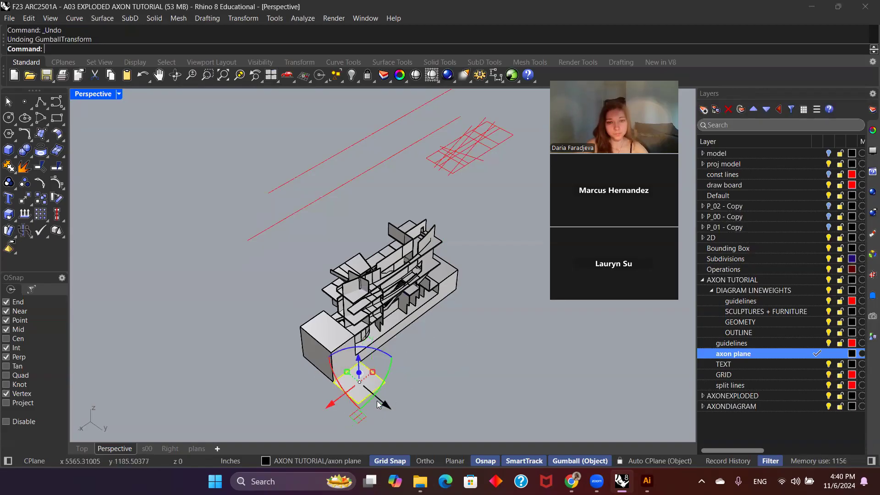
Step: Rotate the plane 45 degrees about its vertical axis and move it by its corner to the base's front bottom corner
left_click(392, 356)
type("45")
key("Return")
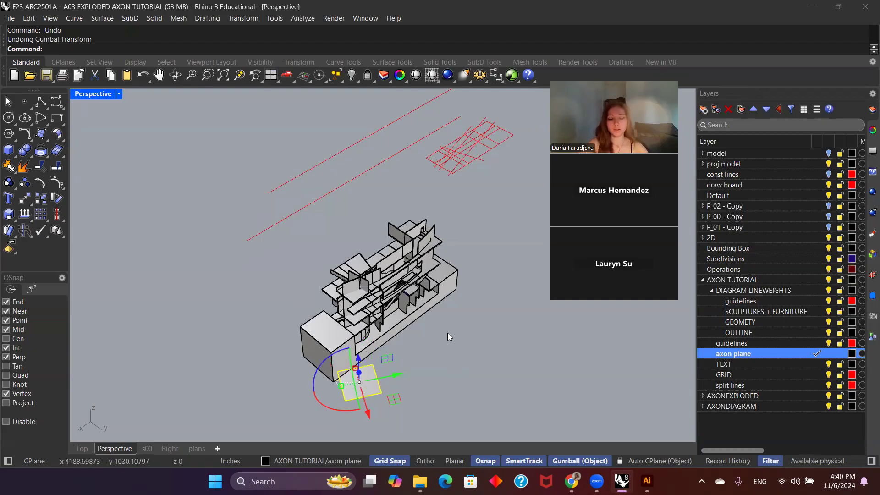
type("move")
key("Return")
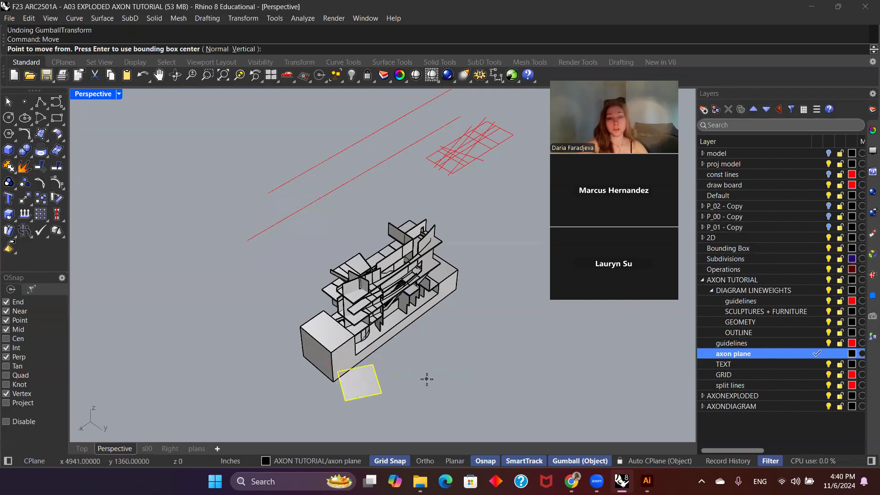
left_click(361, 398)
left_click(350, 383)
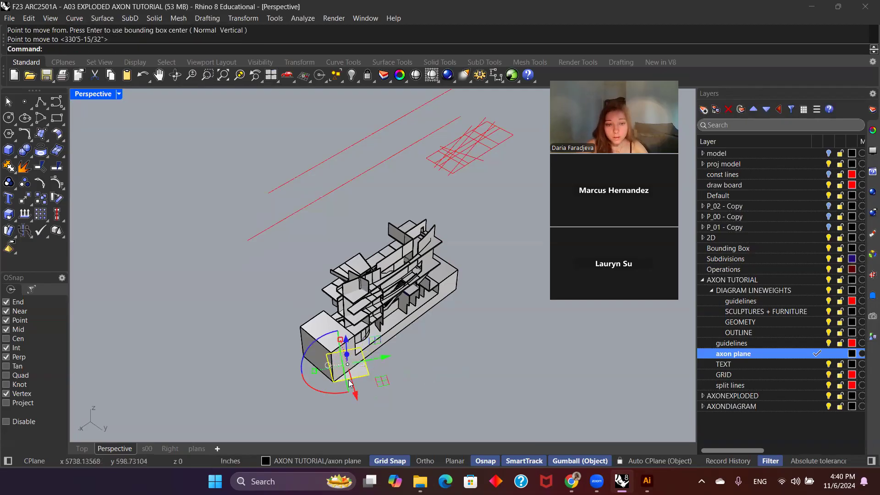
Step: Tilt the rotated plane 30 degrees about its horizontal axis and move it back to the base's front bottom corner
left_click(350, 385)
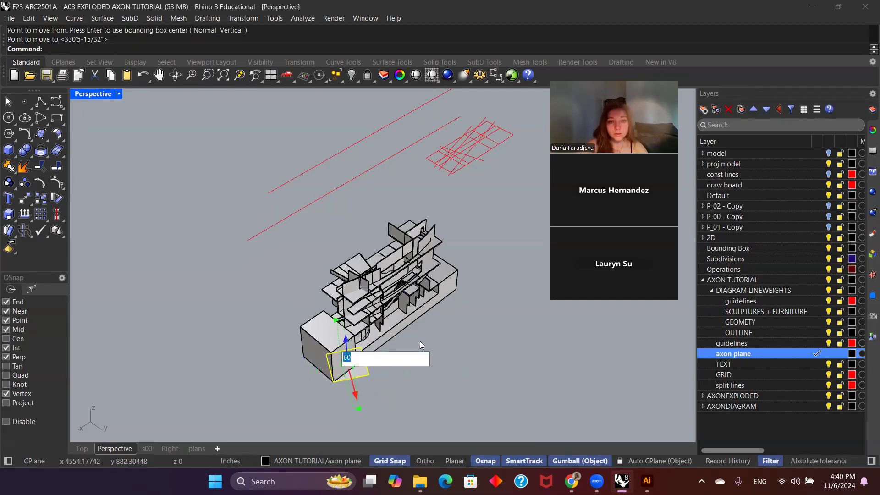
type("30")
key("Return")
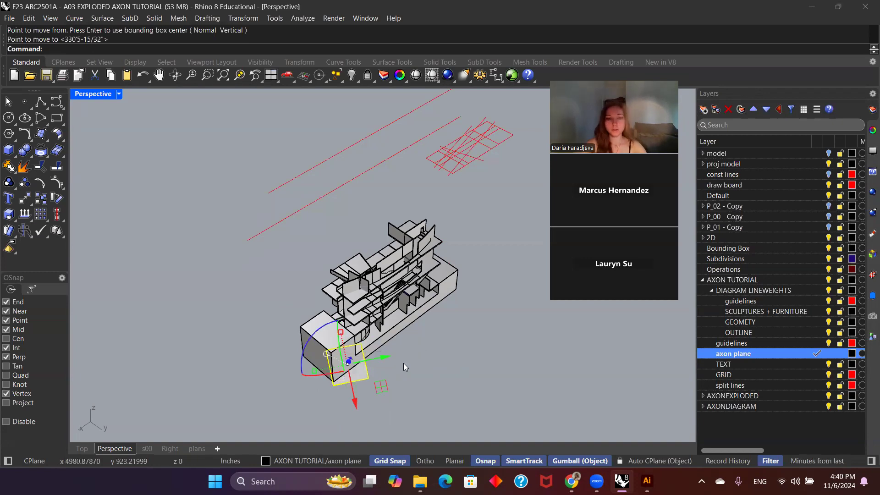
left_click(362, 377)
type("Move")
key("Return")
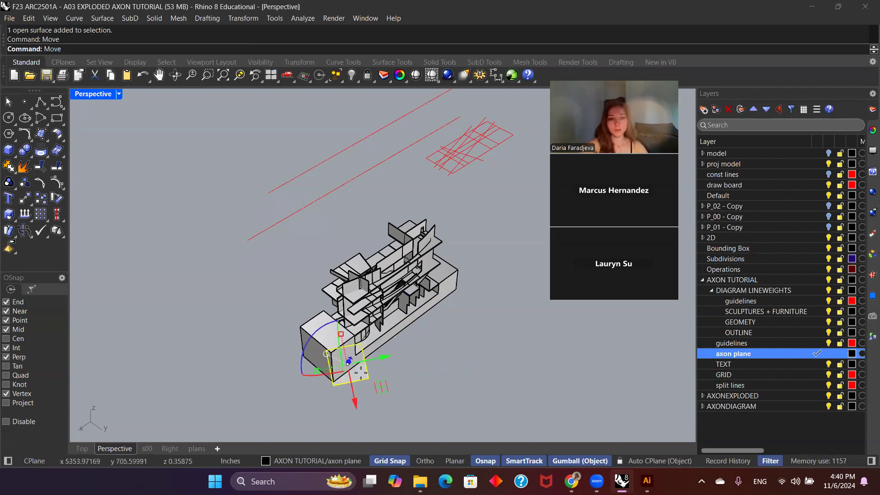
left_click(333, 386)
left_click(334, 382)
left_click(389, 374)
Step: Move the tilted plane so its corner snaps precisely onto the base's bottom corner, and deselect it
right_click_drag(389, 373, 326, 371)
scroll(281, 320, "up", 5)
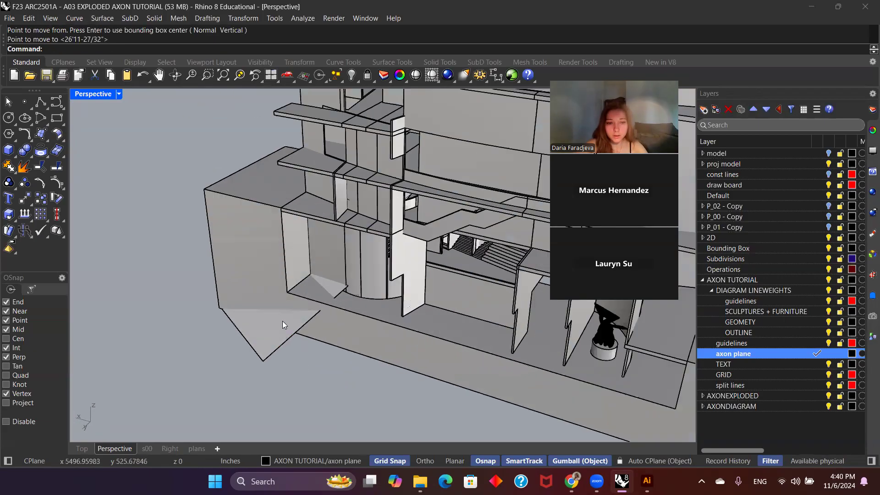
left_click(238, 367)
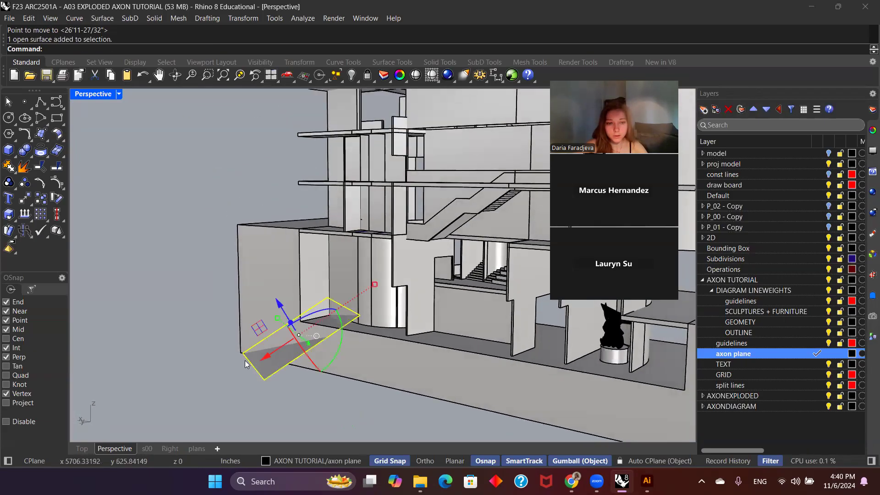
scroll(243, 362, "up", 3)
type("move")
key("Return")
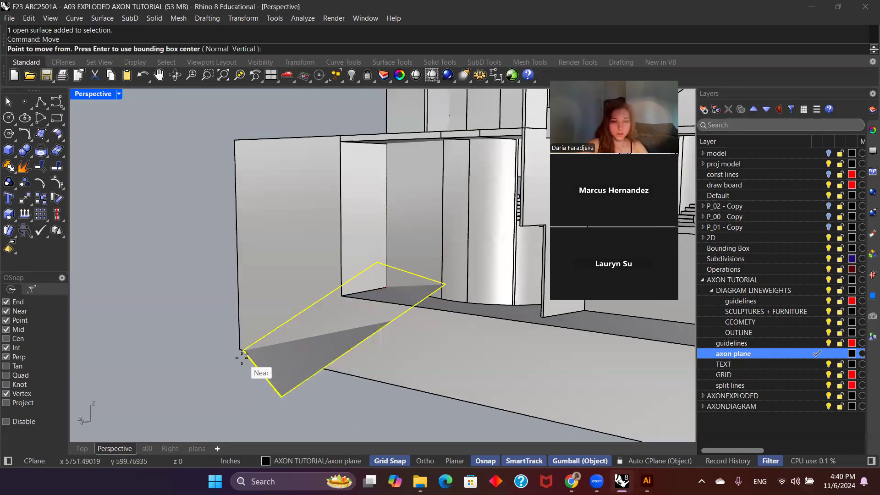
left_click(243, 351)
left_click(239, 350)
left_click(202, 370)
Step: Add an angular dimension between the tilted plane and the base's bottom edge, and check its angle in the properties
scroll(281, 360, "down", 3)
right_click_drag(280, 360, 335, 348)
scroll(335, 347, "down", 2)
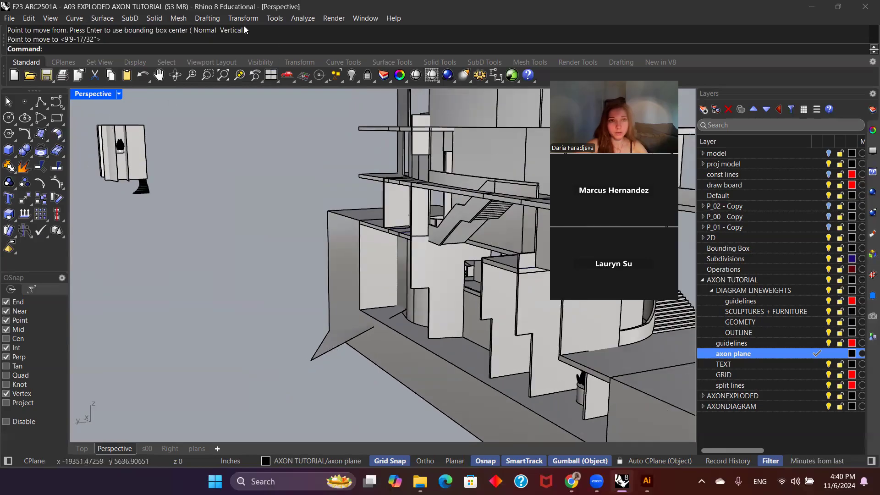
left_click(207, 18)
left_click(243, 67)
left_click(359, 355)
left_click(319, 352)
left_click(339, 381)
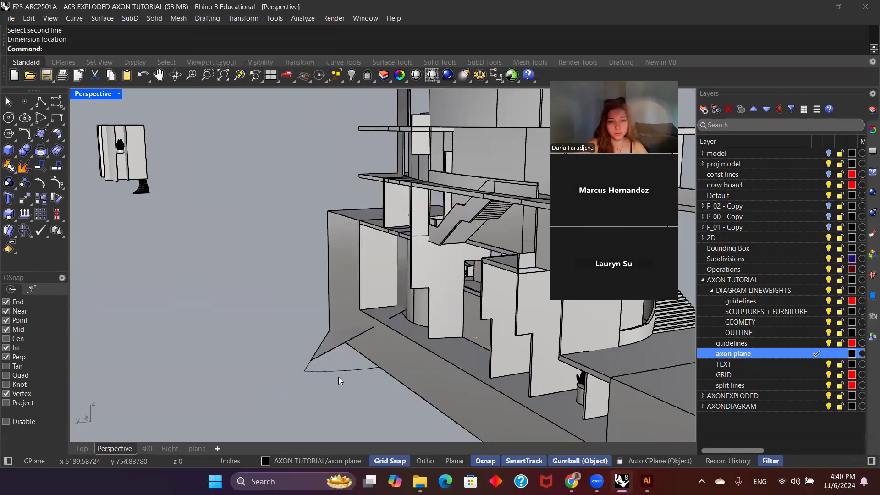
left_click(341, 370)
left_click(873, 130)
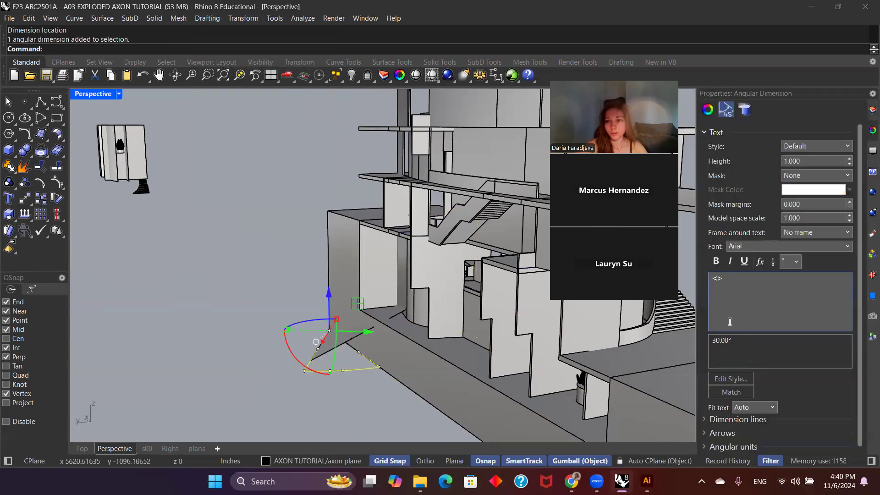
left_click(237, 298)
Step: Orient the Perspective camera to the tilted plane with OrientCameraToSrf, picking a point on its surface
right_click_drag(238, 298, 313, 379)
left_click(313, 378)
type("OrientCameraToSrf")
key("Return")
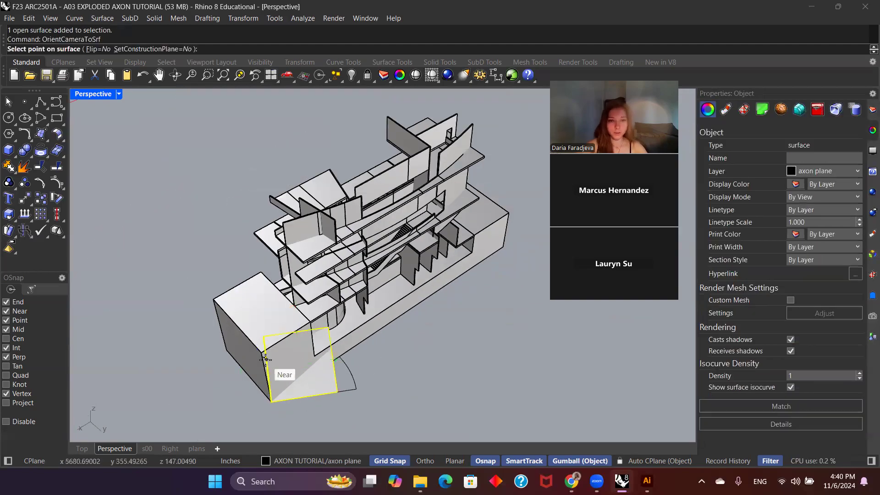
left_click(303, 365)
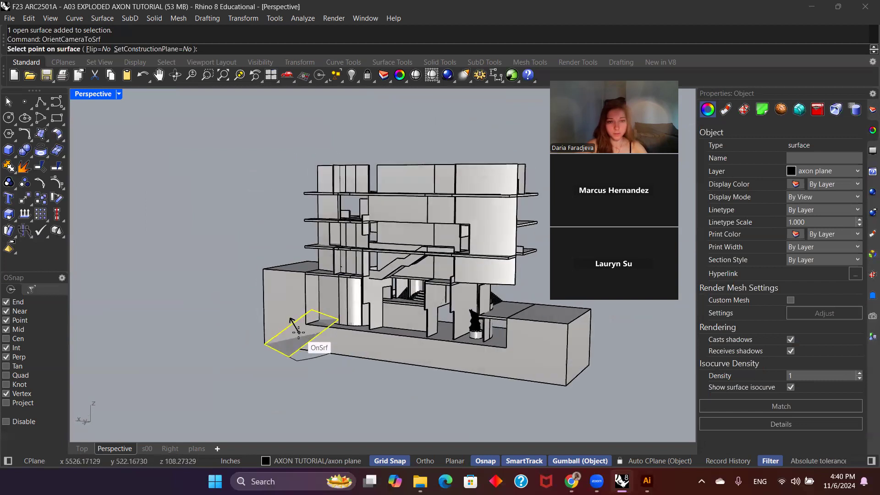
left_click(299, 335)
scroll(425, 314, "down", 2)
mouse_move(425, 315)
right_mouse_down("shift")
mouse_move(382, 352)
mouse_move(390, 333)
mouse_move(387, 349)
mouse_move(414, 333)
mouse_move(422, 311)
right_mouse_up("shift")
right_click_drag(405, 367, 380, 389)
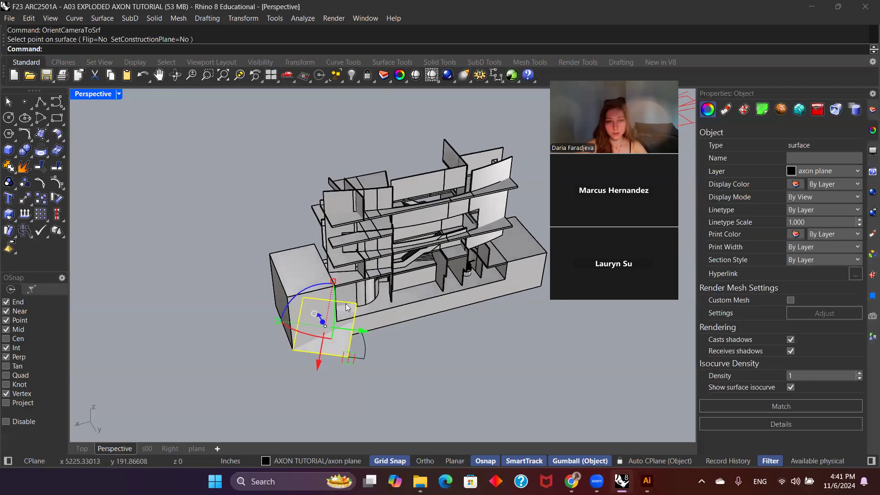
Step: Delete the tilted plane and the angular dimension beside it
left_click(361, 331)
left_click(428, 367)
right_click_drag(428, 367, 316, 314)
left_click(315, 313)
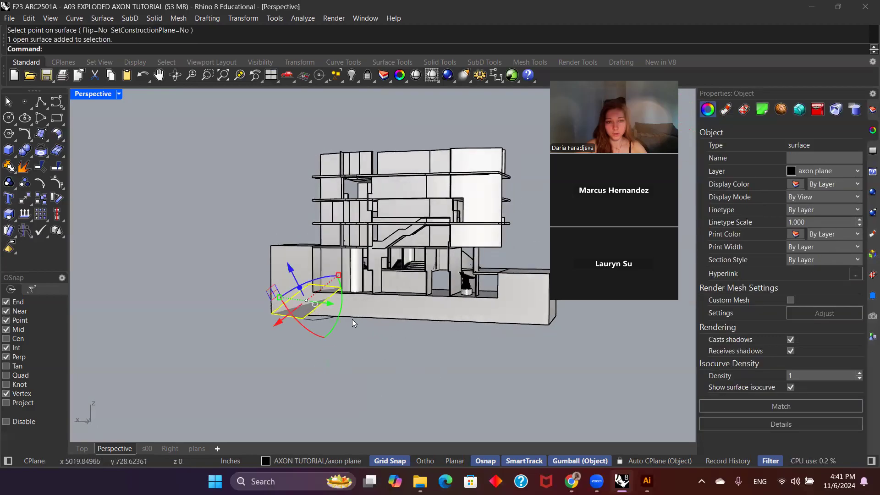
key("Delete")
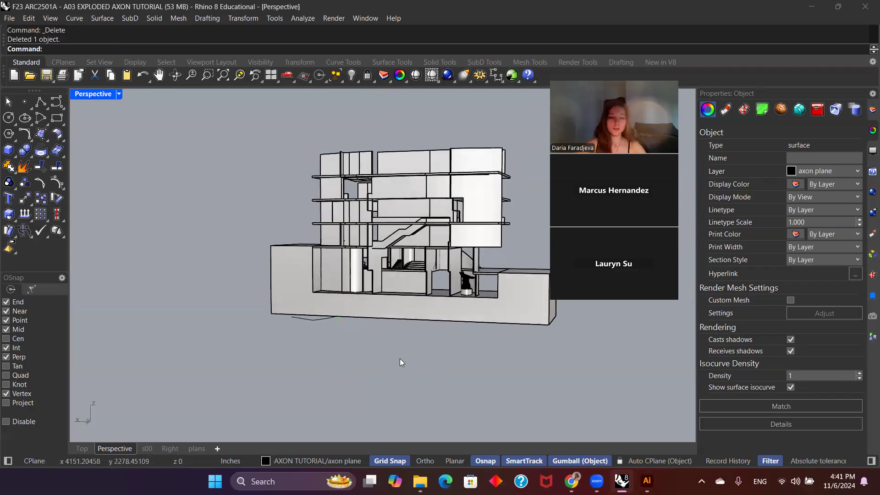
left_click(324, 321)
key("Delete")
Step: Draw a new rectangular plane on the axon plane layer from the base's front bottom corner and select it
scroll(323, 323, "down", 4)
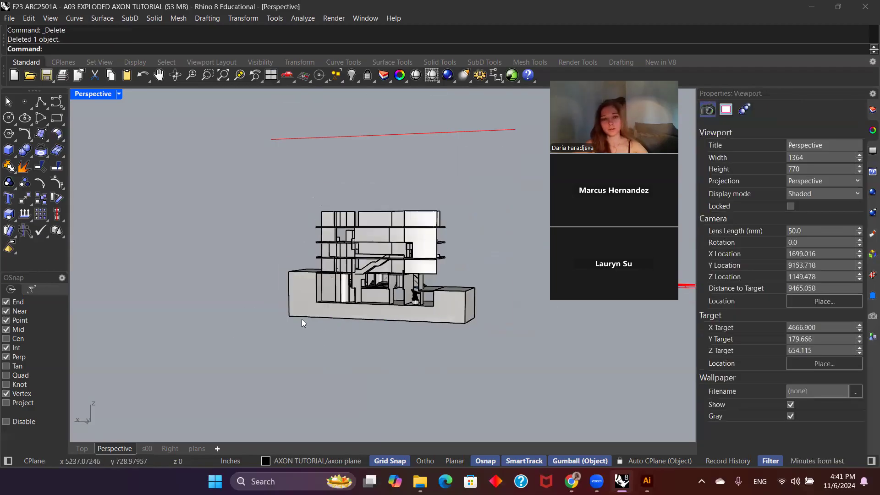
right_click_drag(302, 323, 366, 360)
scroll(366, 360, "up", 9)
left_click(45, 138)
left_click(61, 156)
left_click(269, 349)
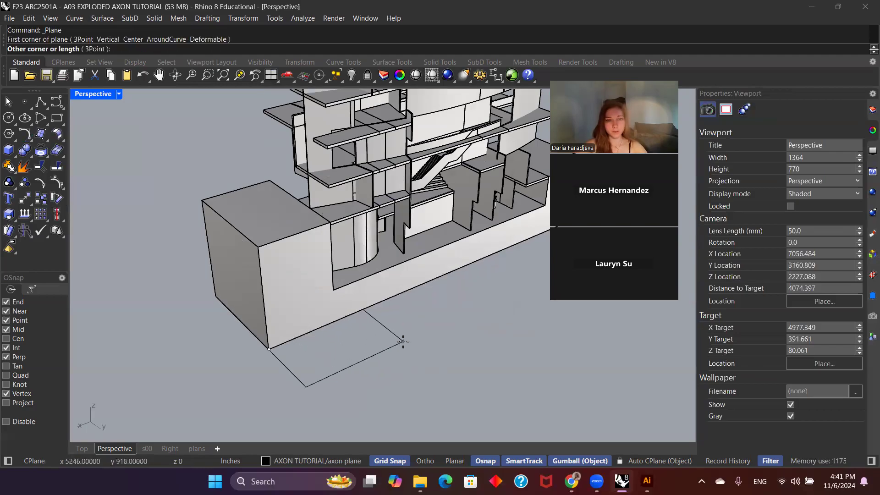
left_click(418, 361)
left_click(348, 362)
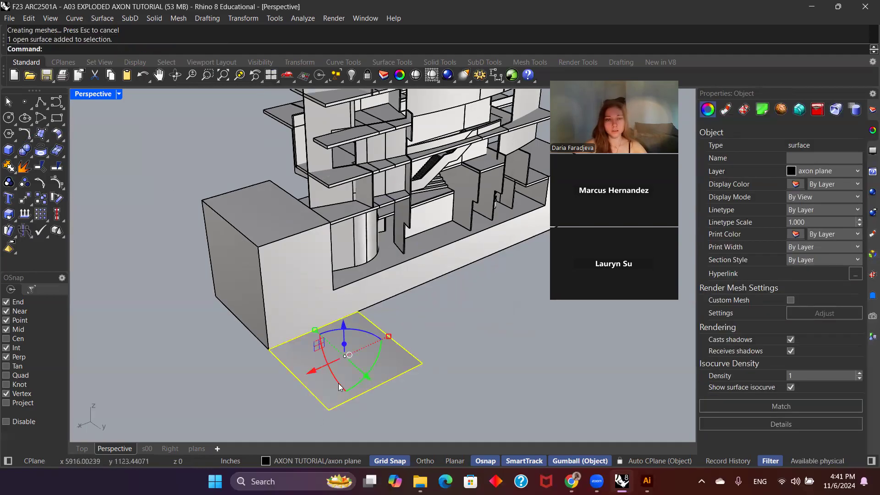
Step: Rotate the new plane about its vertical axis and tilt it up about its horizontal axis
left_click(361, 332)
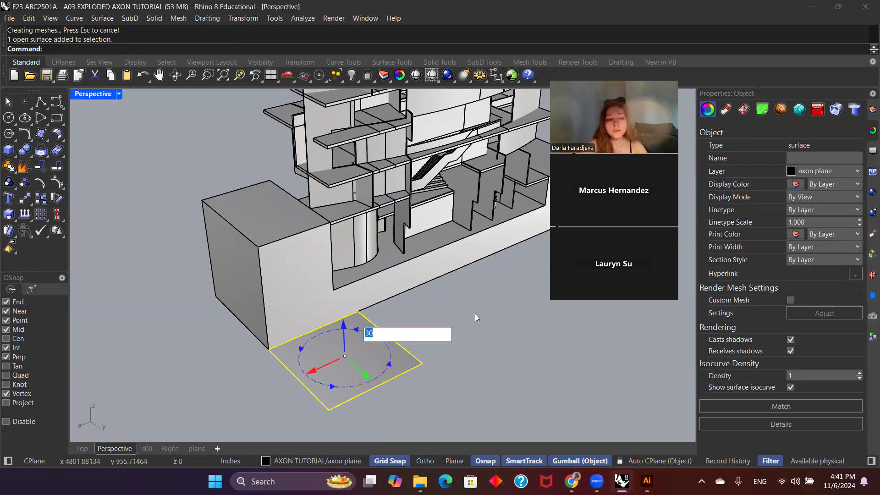
type("0")
key("Return")
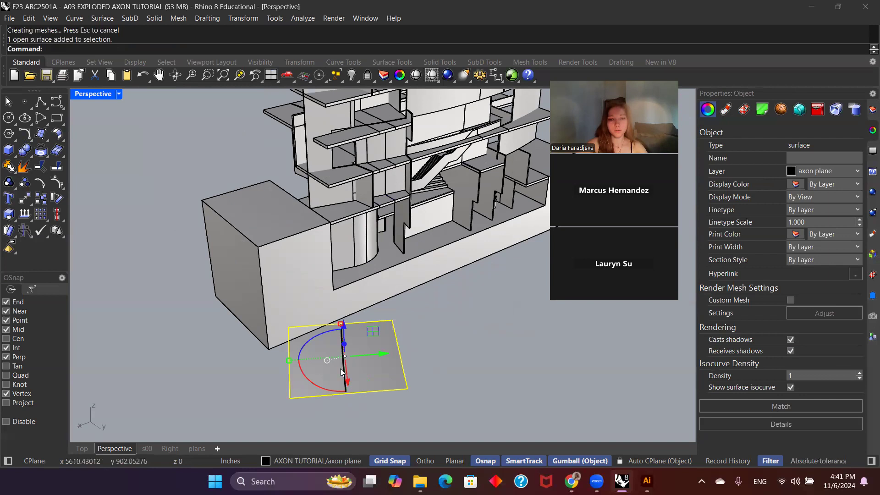
left_click(346, 372)
type("90")
key("Return")
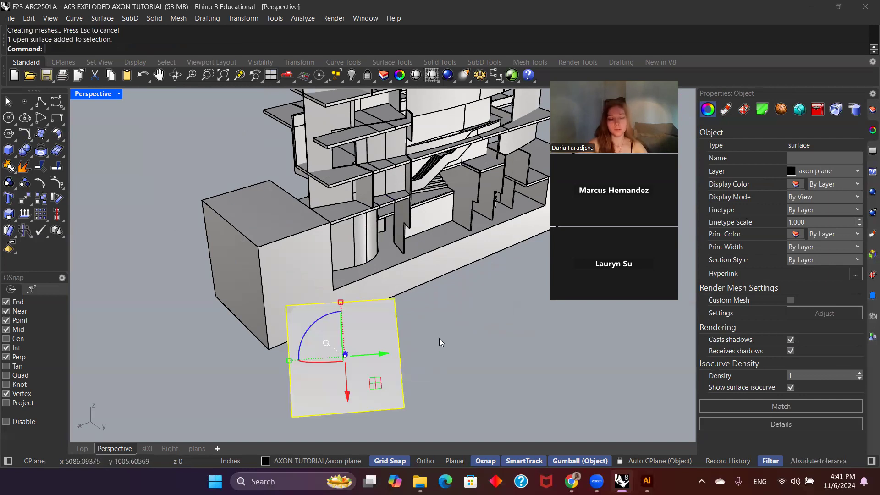
Step: Move the tilted plane so its corner snaps to the base block's front bottom corner, and deselect it
type("Move")
key("Return")
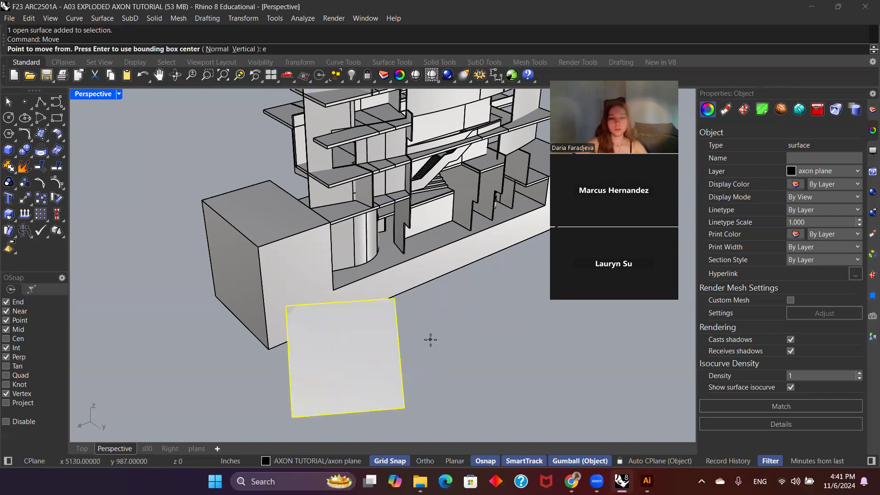
scroll(431, 340, "down", 2)
left_click(320, 401)
left_click(303, 347)
left_click(487, 359)
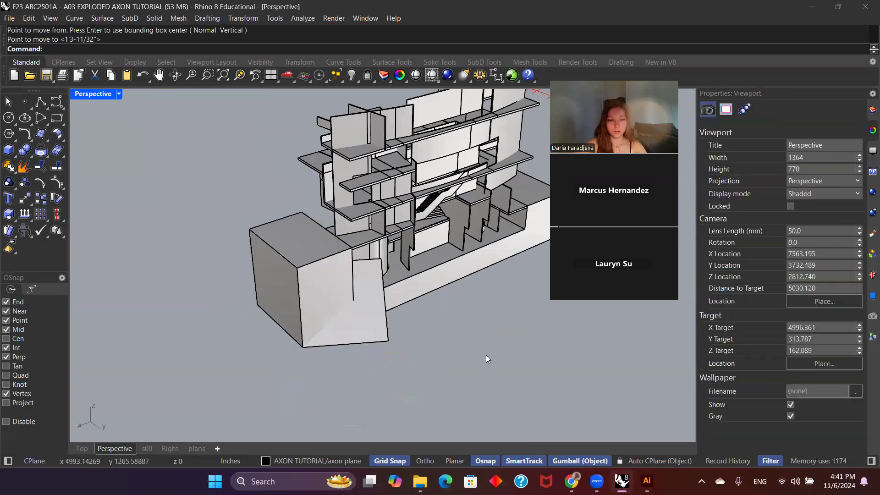
Step: Add an angular dimension between the base's bottom edge and the tilted plane's edge at their shared corner
scroll(322, 291, "up", 10)
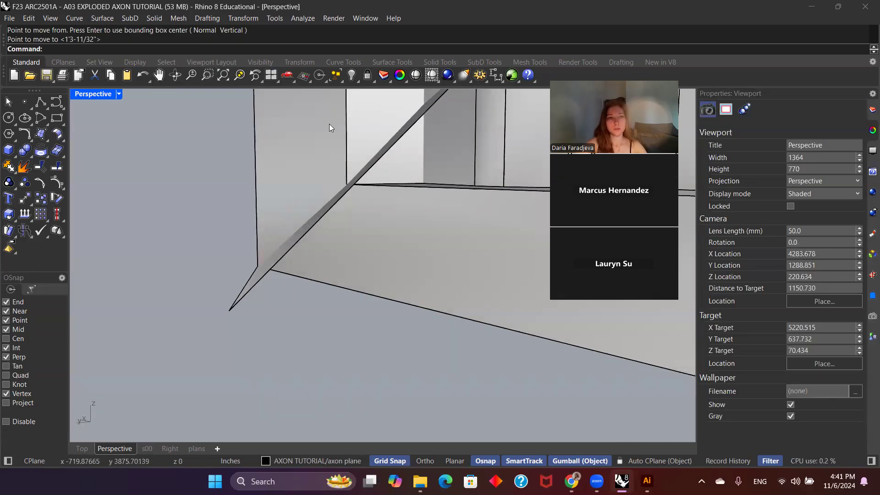
left_click(208, 19)
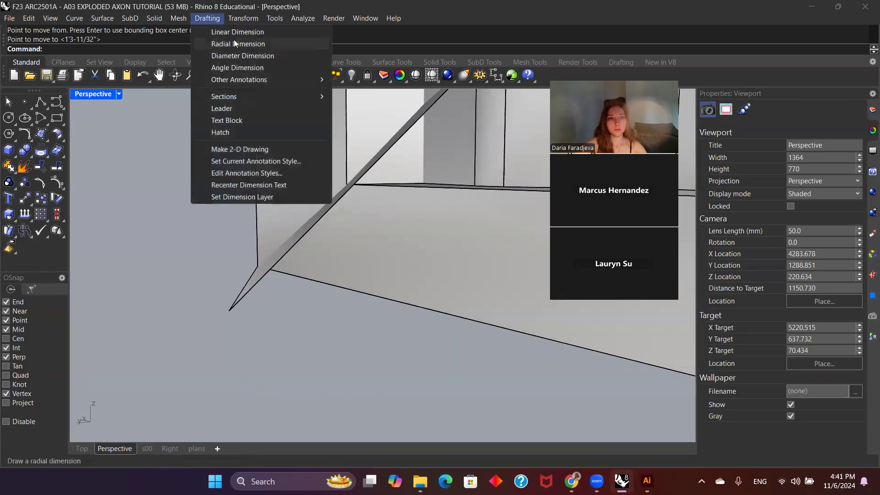
left_click(237, 67)
left_click(298, 284)
left_click(242, 291)
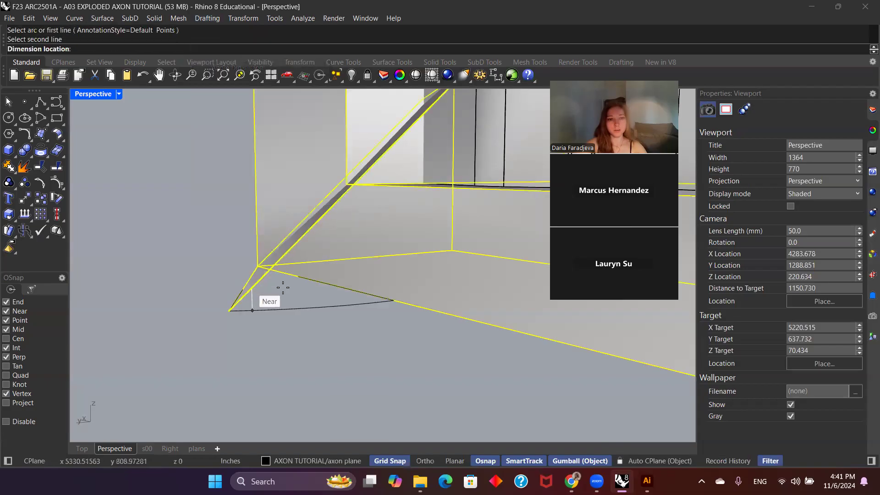
left_click(295, 300)
left_click(354, 300)
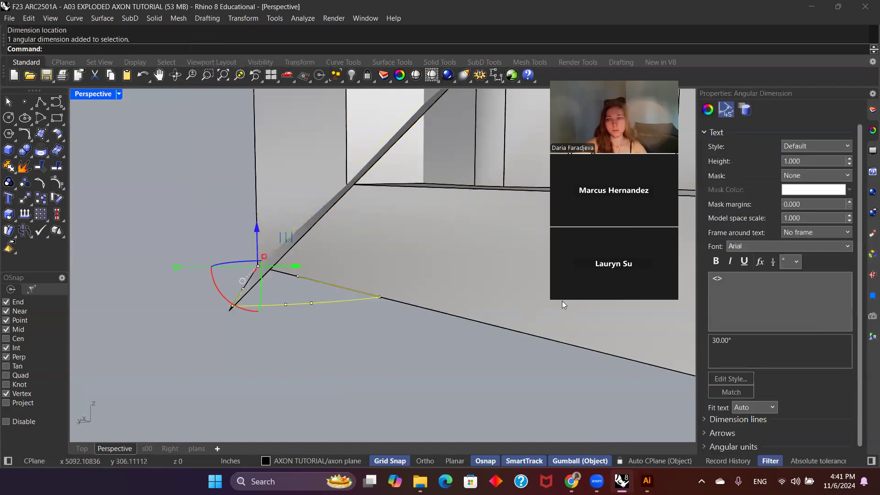
key("Escape")
Step: Orient the Perspective camera to the repositioned tilted plane with OrientCameraToSrf, frame the whole model, and clear the selection
scroll(275, 321, "down", 8)
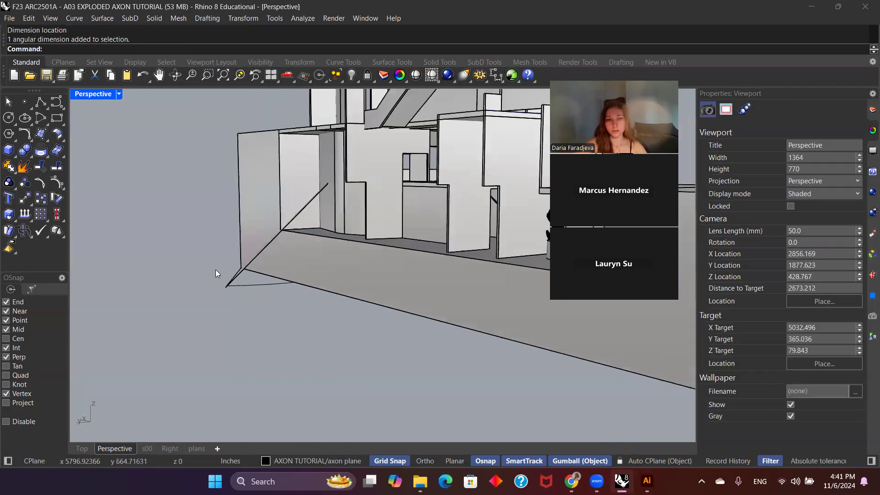
left_click(312, 350)
type("OrientCameraToSrf")
key("Return")
left_click(311, 350)
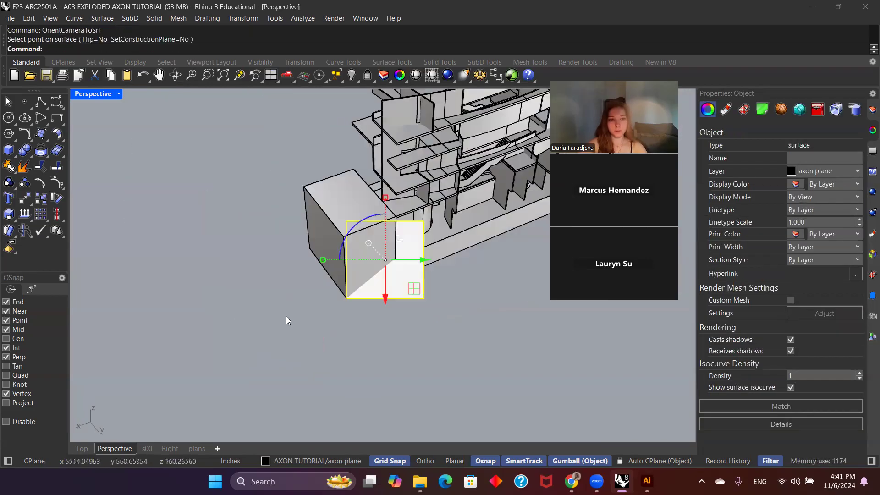
right_click_drag(417, 364, 386, 358, "shift")
scroll(412, 367, "down", 2)
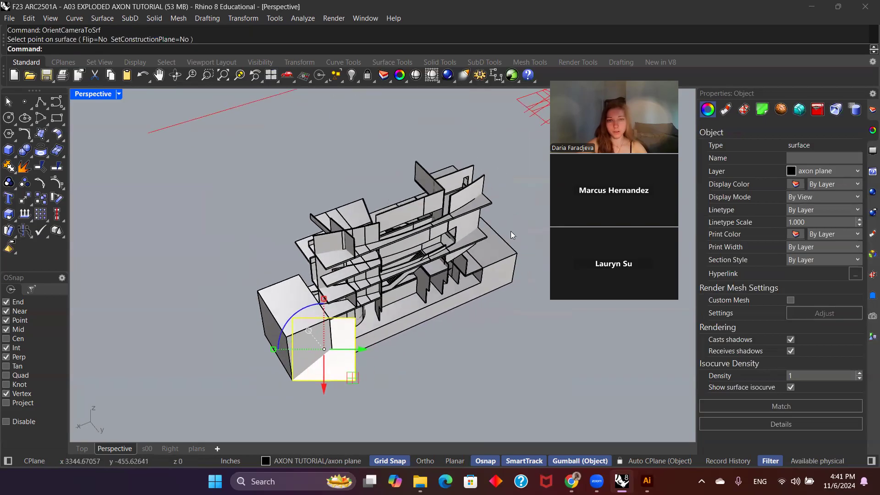
scroll(382, 265, "down", 4)
right_click_drag(442, 314, 421, 331, "shift")
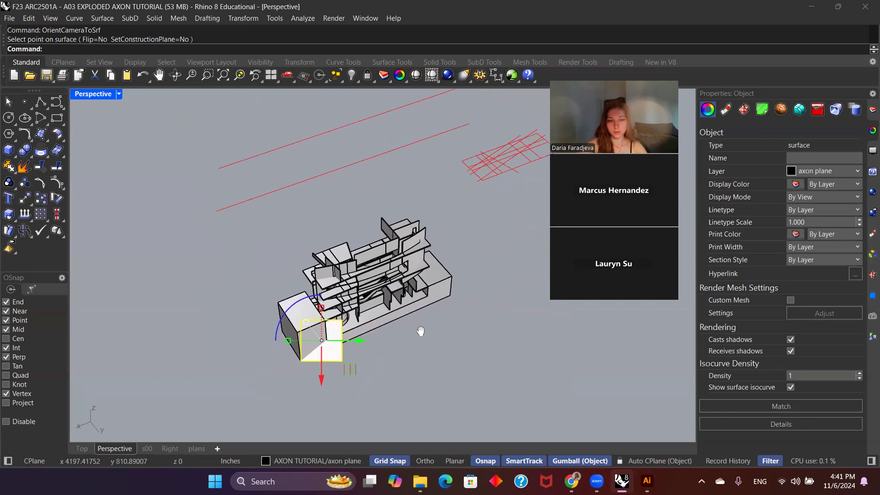
key("Escape")
Step: Restore the EXPLODED named position so the building pieces separate from the base
left_click(339, 264)
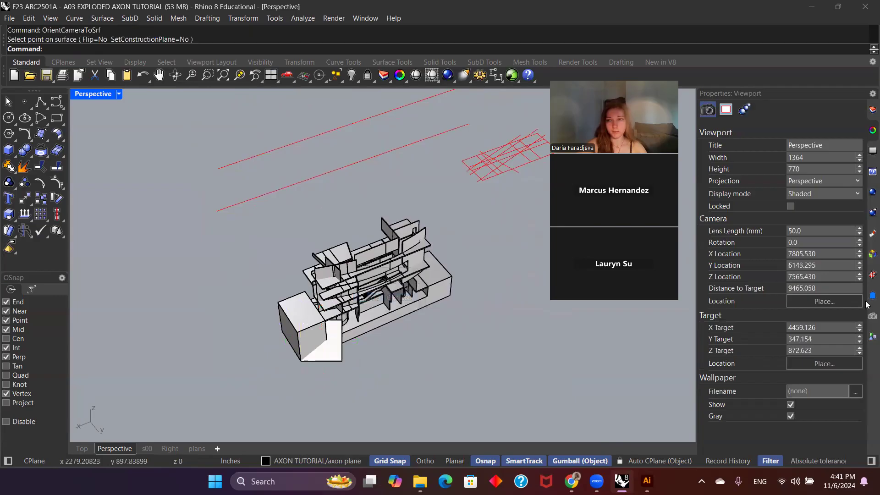
left_click(873, 296)
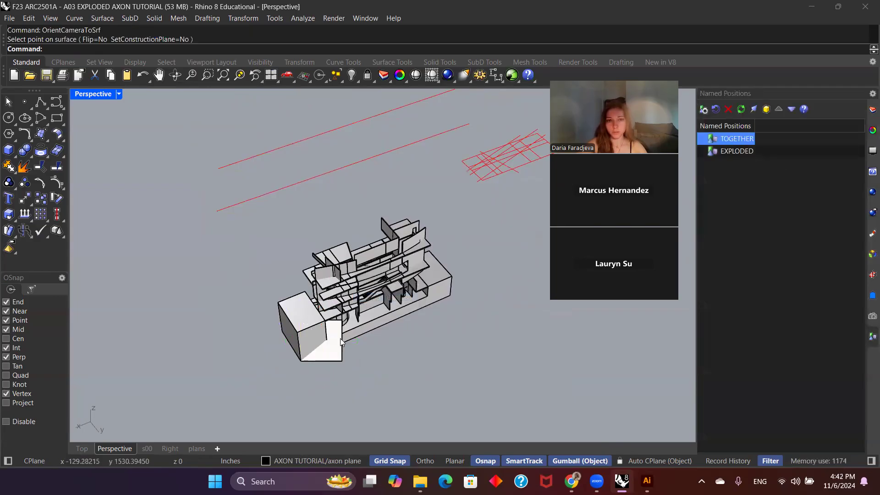
scroll(341, 339, "down", 2)
left_click(734, 151)
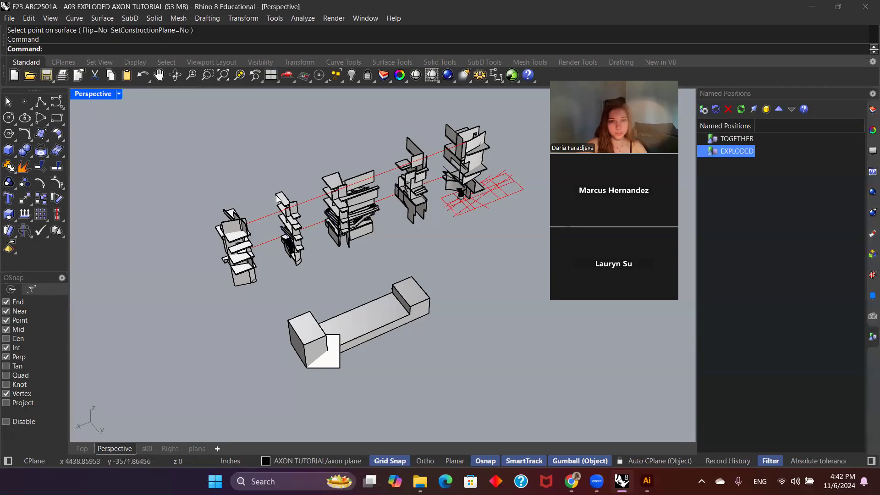
left_click(250, 222)
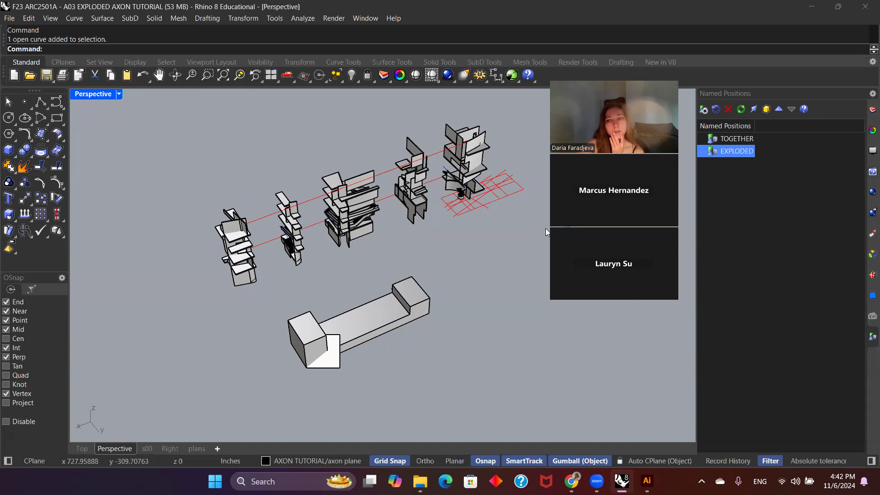
Step: Restore the AXON named view, and undo the view change to return to the plane-oriented Perspective view
left_click(873, 317)
double_click(738, 355)
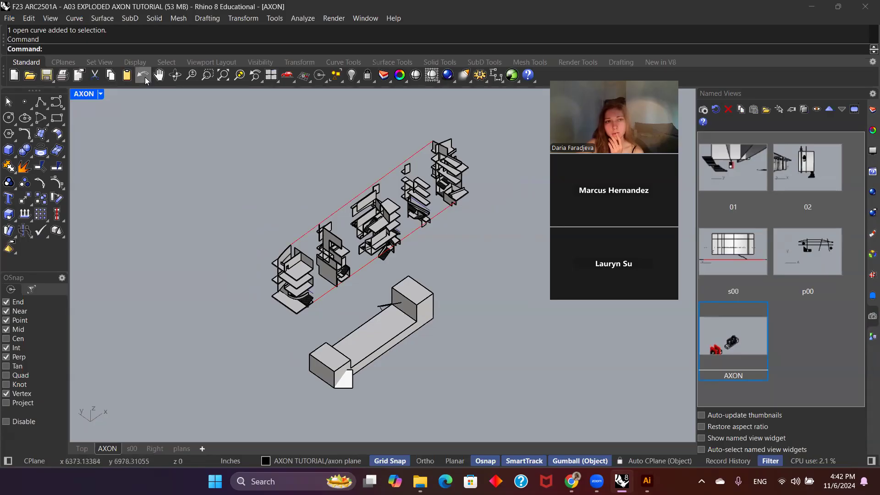
left_click(100, 62)
left_click(114, 77)
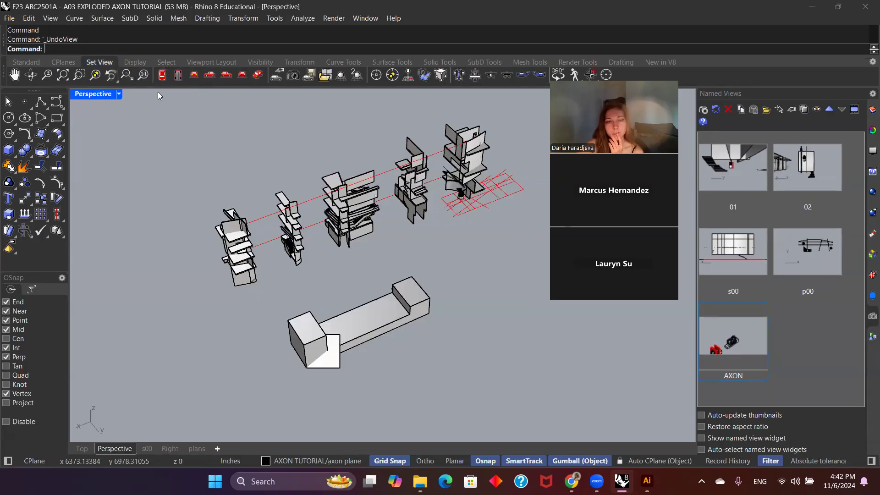
Step: Save the current Perspective viewport as a named view called AXON3060
left_click(704, 110)
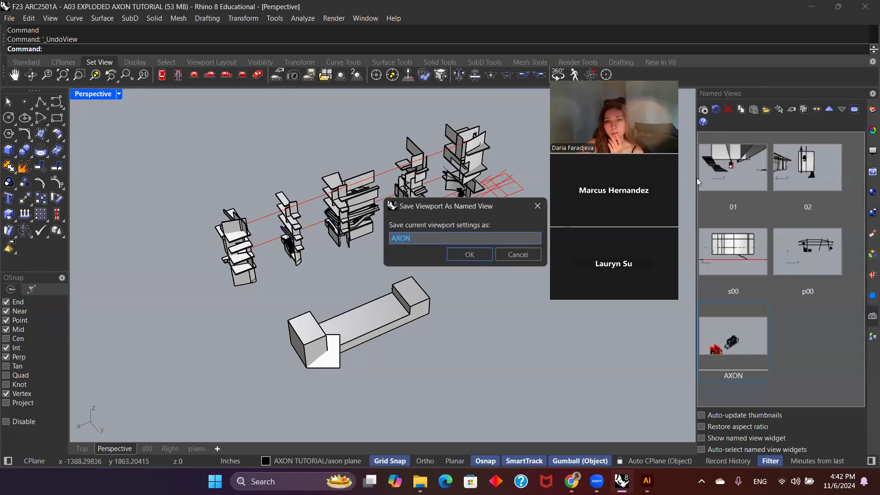
left_click(425, 238)
type("3060")
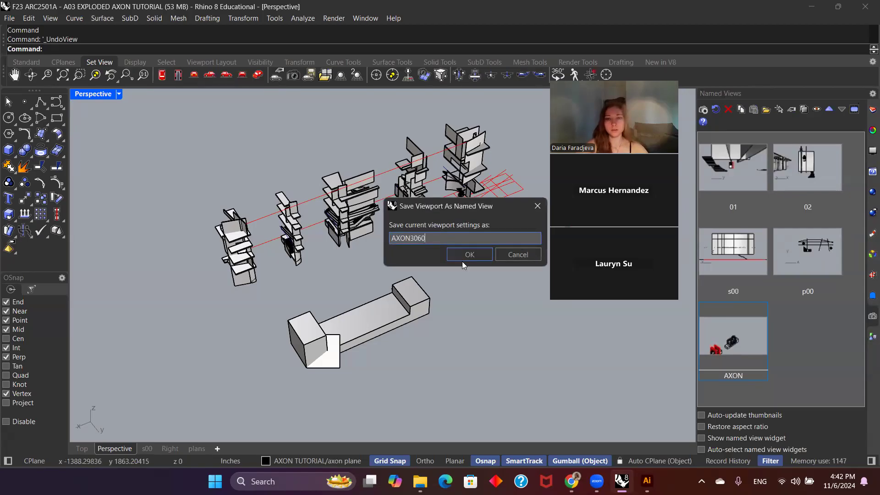
left_click(464, 255)
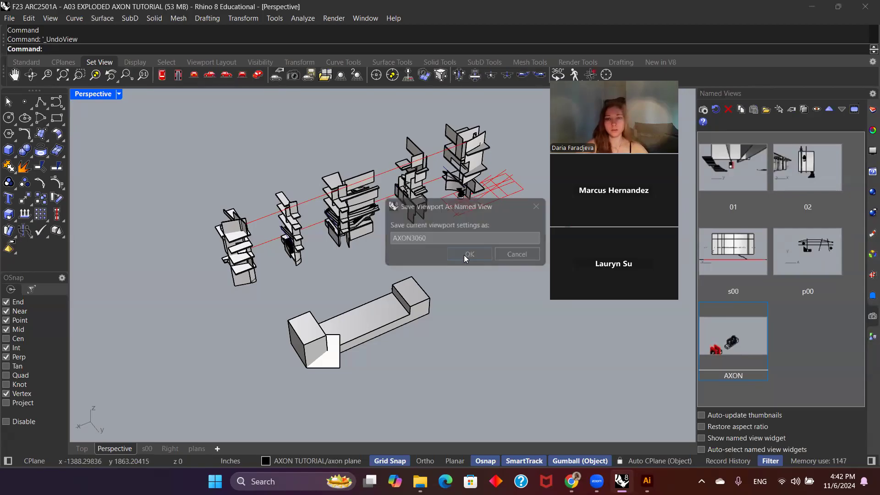
Step: Compare the two axonometric camera angles by restoring the AXON named view and returning to AXON3060
double_click(729, 337)
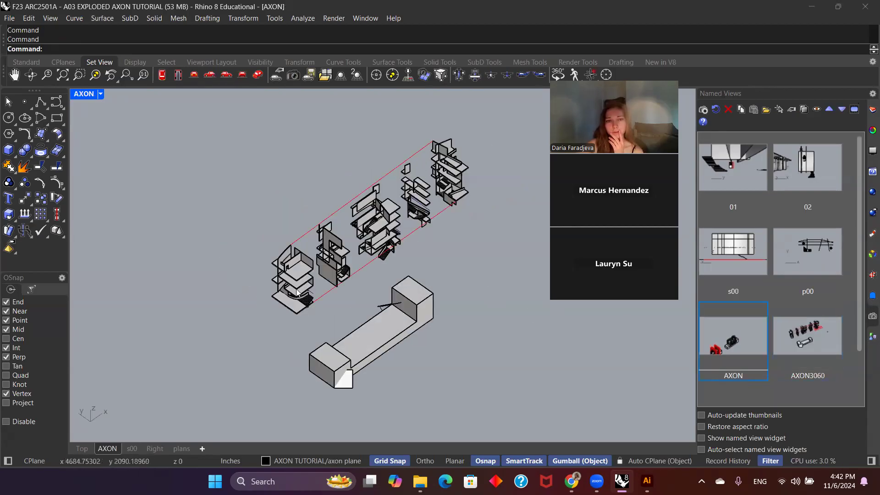
double_click(819, 342)
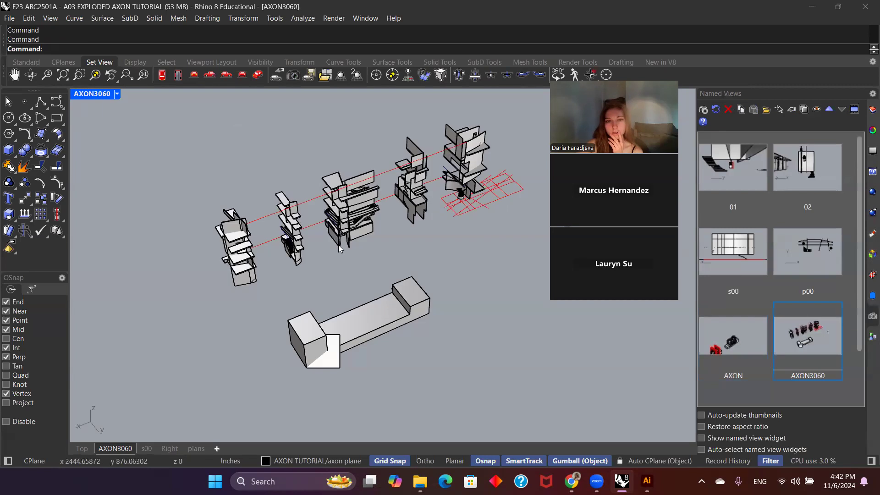